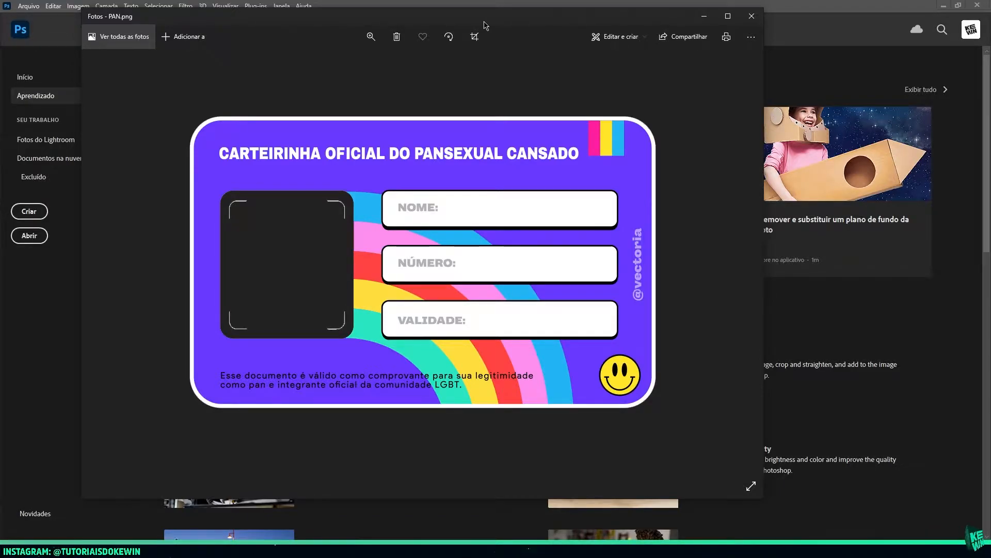
Examine the PAN.png card design at full size and zoomed in, including its vertical watermark, and close the image
{"action": "double_click", "coordinate": [485, 25]}
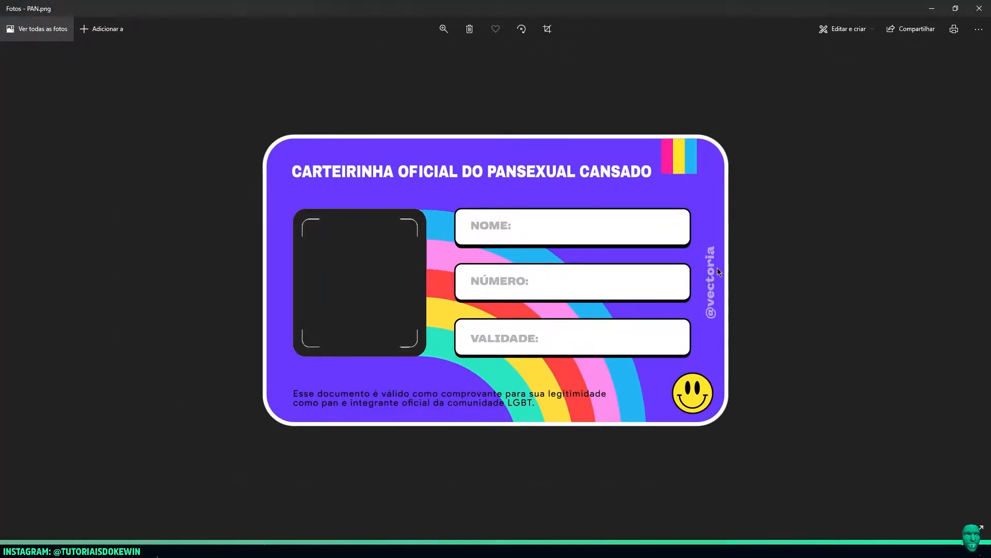
{"action": "double_click", "coordinate": [718, 269]}
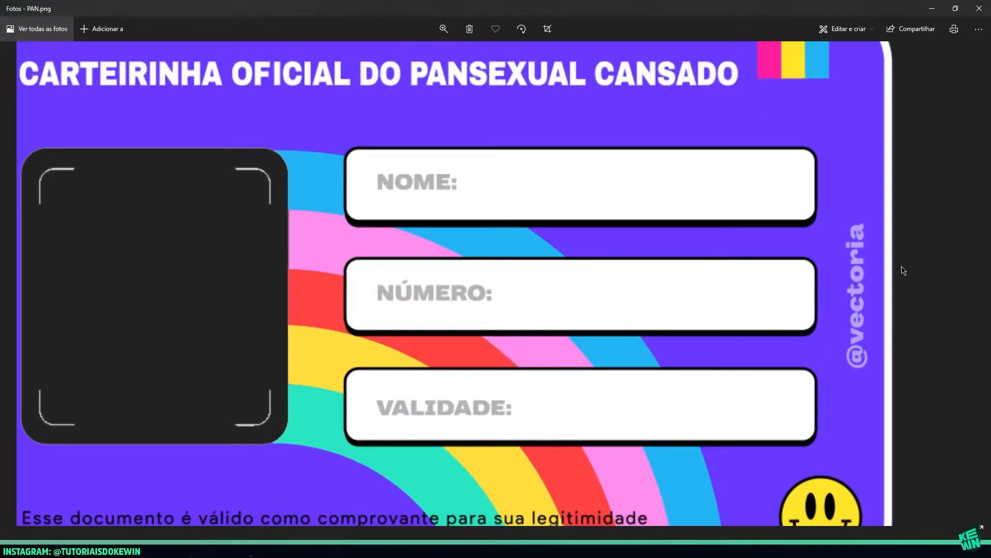
{"action": "double_click", "coordinate": [837, 292]}
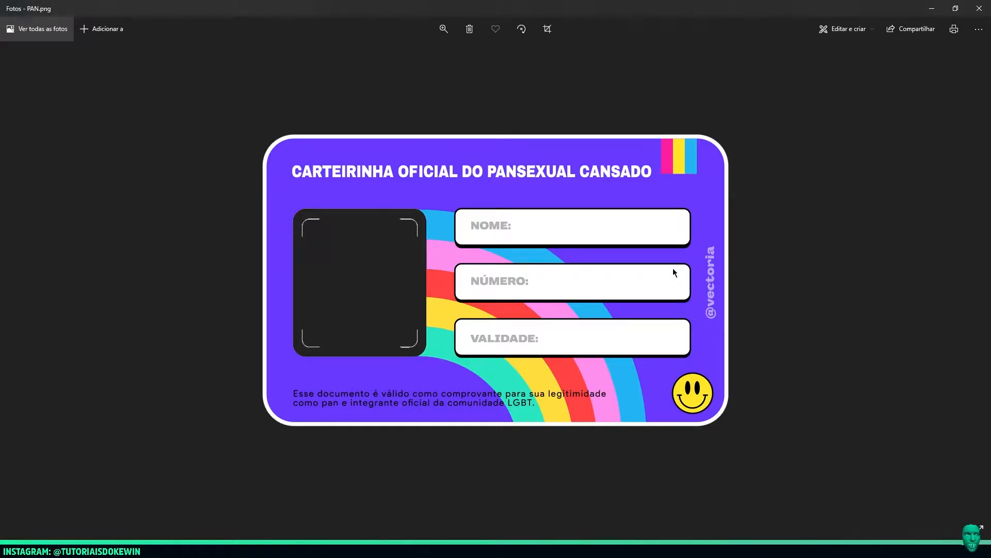
{"action": "left_click_drag", "start_coordinate": [708, 8], "coordinate": [535, 52]}
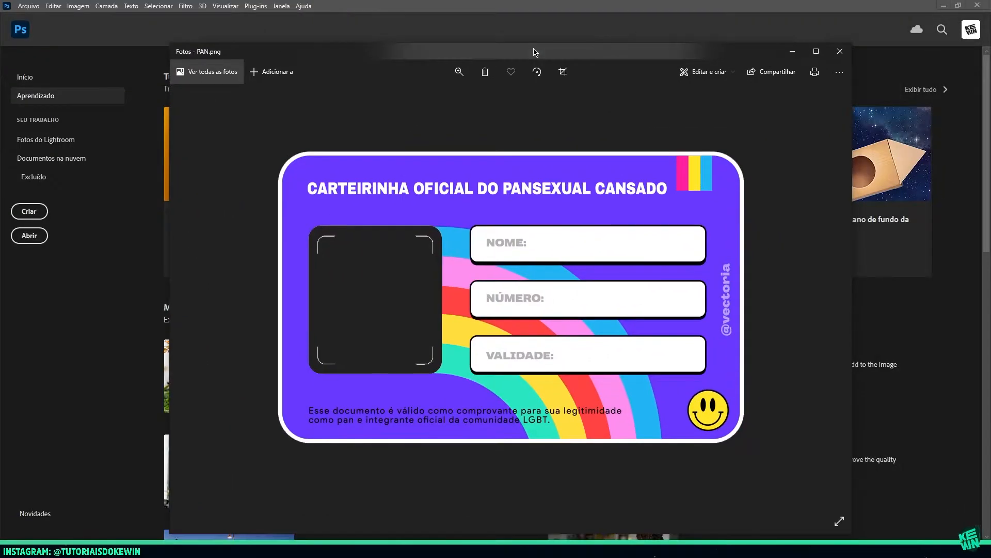
{"action": "left_click", "coordinate": [840, 51]}
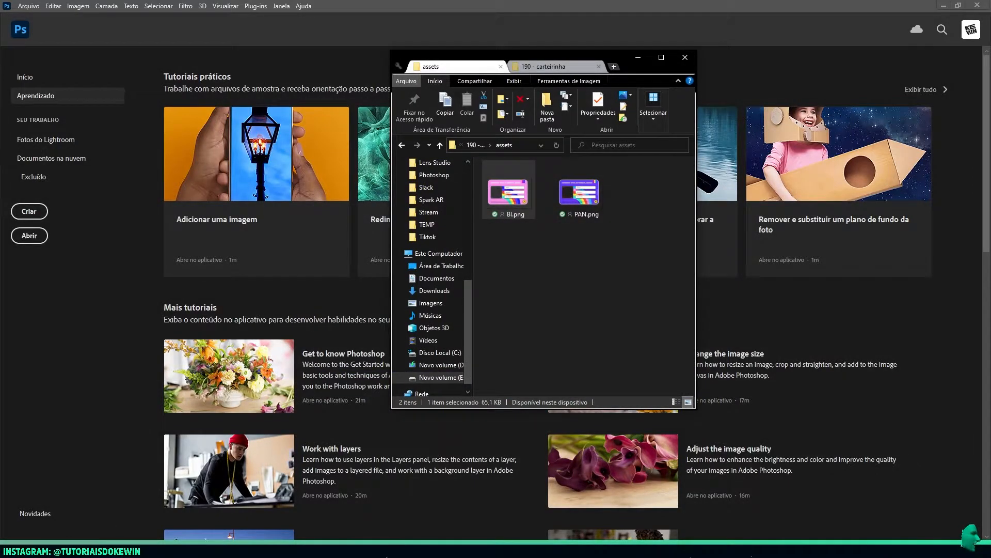
{"action": "left_click", "coordinate": [485, 367]}
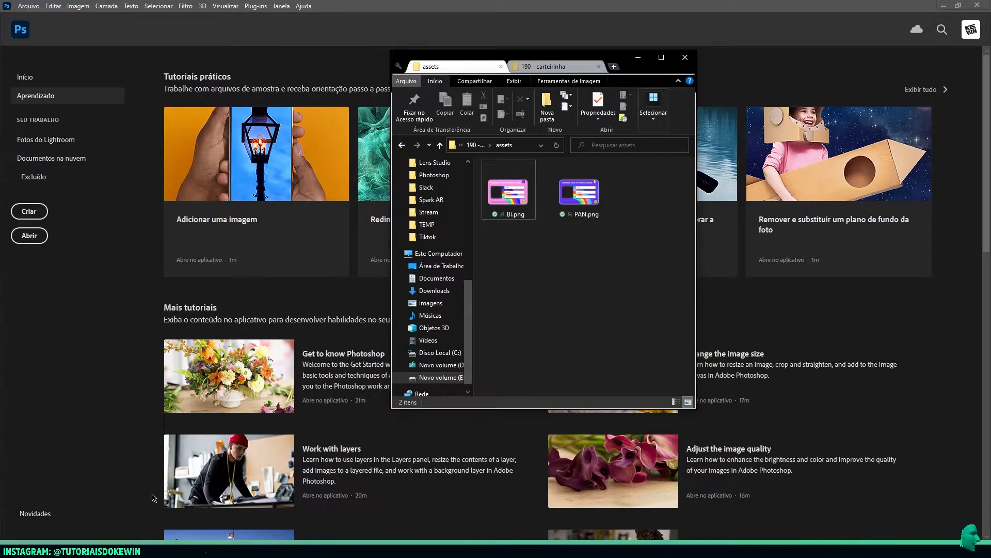
Open BI.png in Photoshop and draw a rectangle about 37 × 162 px over the vertical strip beside the card's right border
{"action": "left_click_drag", "start_coordinate": [508, 194], "coordinate": [412, 222]}
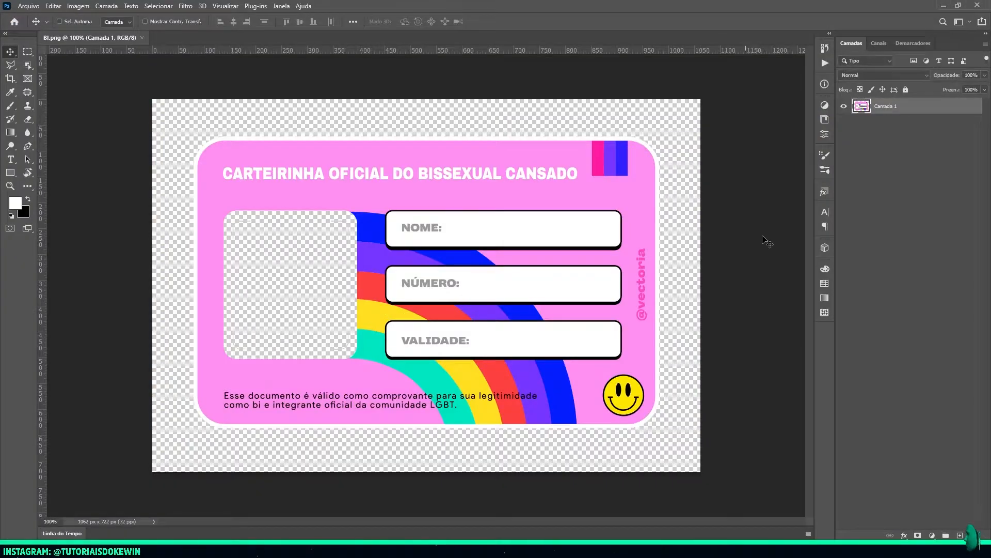
{"action": "key", "text": "u"}
{"action": "scroll", "coordinate": [631, 285], "scroll_direction": "up", "scroll_amount": 3, "text": "alt"}
{"action": "mouse_move", "coordinate": [728, 211]}
{"action": "left_mouse_down"}
{"action": "mouse_move", "coordinate": [695, 305]}
{"action": "mouse_move", "coordinate": [695, 359]}
{"action": "left_mouse_up"}
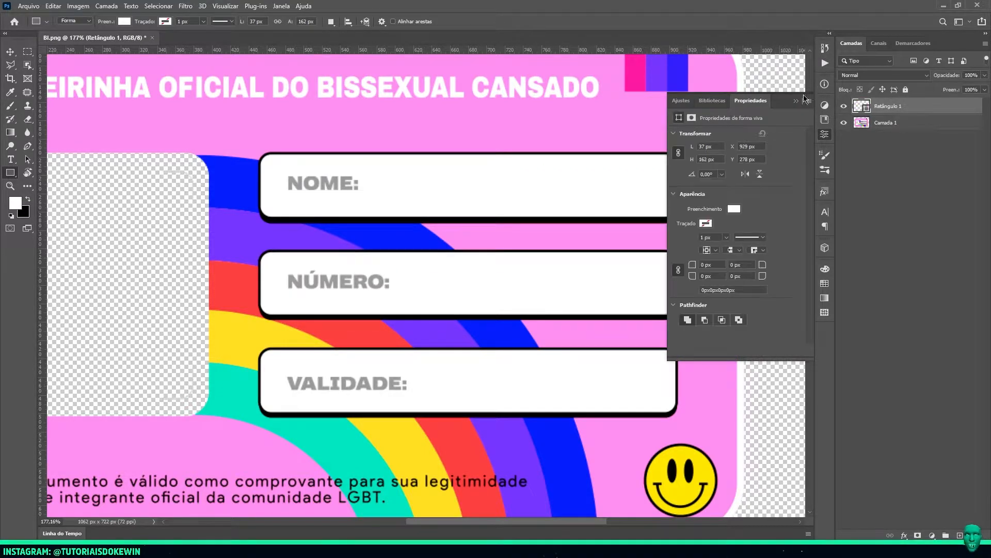
{"action": "left_click", "coordinate": [796, 101]}
Fill the rectangle on the BI card with the card's pink background colour, ff8fef
{"action": "double_click", "coordinate": [862, 105]}
{"action": "left_click", "coordinate": [712, 115]}
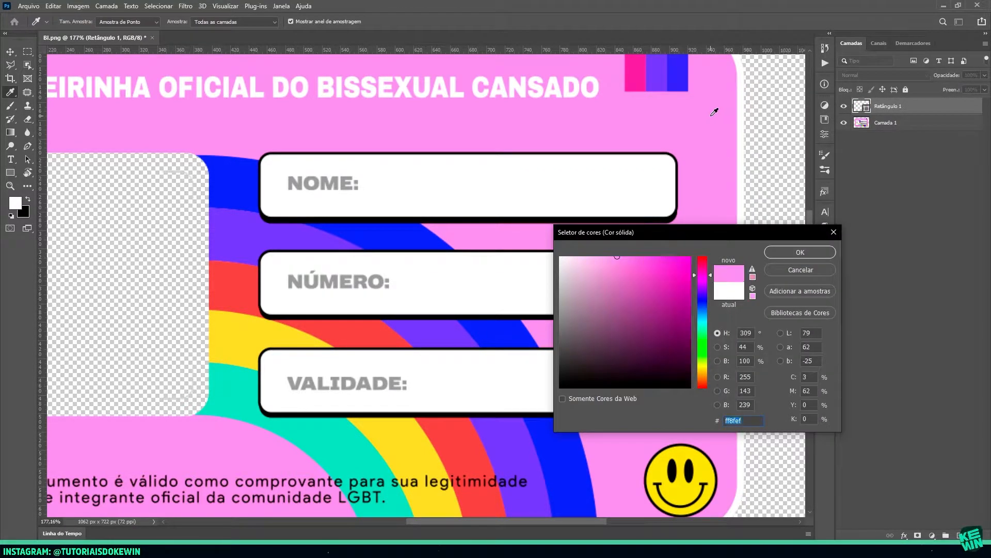
{"action": "key", "text": "Return"}
{"action": "key", "text": "v"}
{"action": "scroll", "coordinate": [697, 274], "scroll_direction": "down", "scroll_amount": 6, "text": "alt"}
{"action": "scroll", "coordinate": [696, 274], "scroll_direction": "down", "scroll_amount": 2, "text": "alt"}
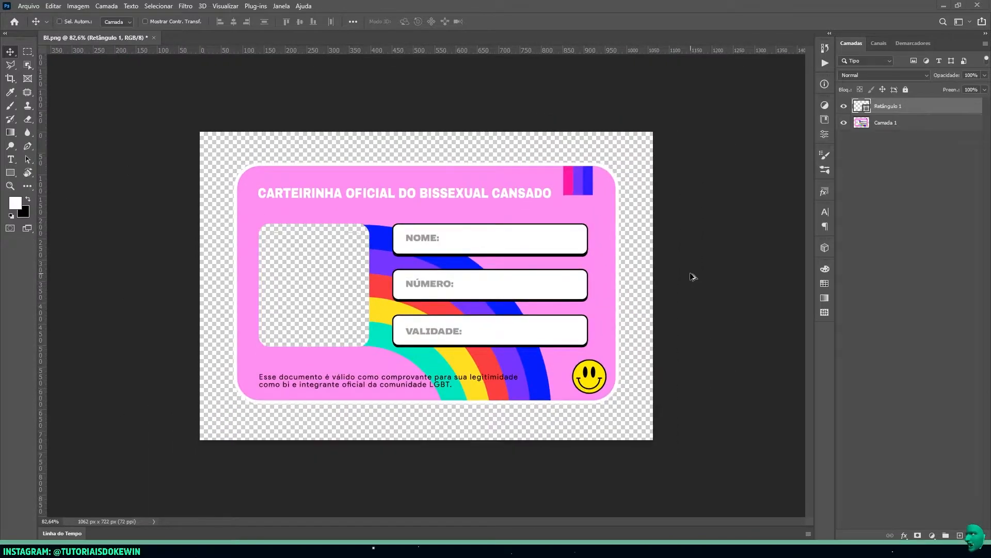
Open PAN.png in its own document and draw a rectangle about 39 × 173 px over the vertical watermark
{"action": "key", "text": "alt+Tab"}
{"action": "left_click_drag", "start_coordinate": [580, 191], "coordinate": [588, 18]}
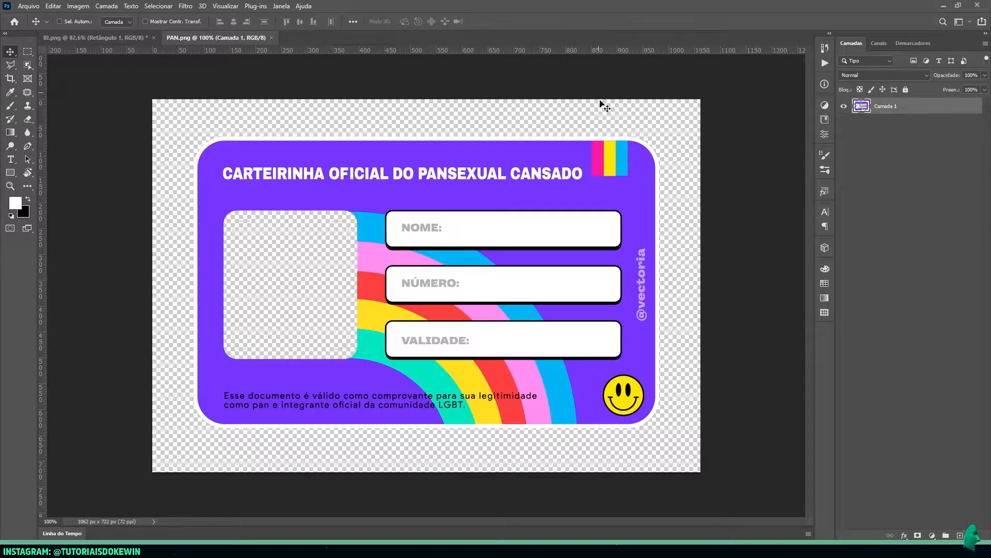
{"action": "scroll", "coordinate": [671, 308], "scroll_direction": "up", "scroll_amount": 4, "text": "alt"}
{"action": "key", "text": "u"}
{"action": "left_click_drag", "start_coordinate": [697, 187], "coordinate": [658, 356]}
Fill the rectangle on the PAN card with the card's purple background colour, 6939ff
{"action": "double_click", "coordinate": [862, 107]}
{"action": "left_click", "coordinate": [621, 107]}
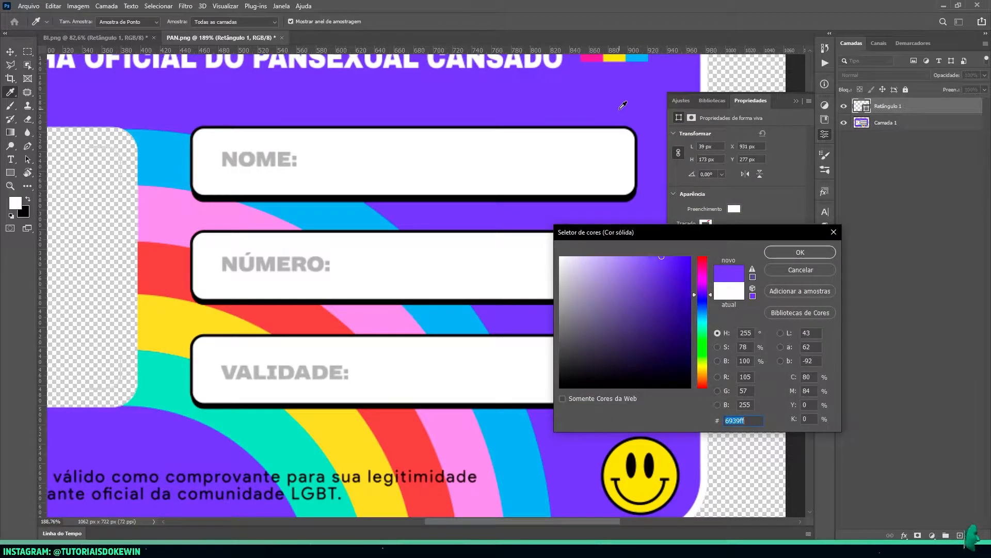
{"action": "key", "text": "Return"}
{"action": "key", "text": "v"}
{"action": "scroll", "coordinate": [599, 191], "scroll_direction": "down", "scroll_amount": 2, "text": "alt"}
{"action": "key", "text": "alt+z"}
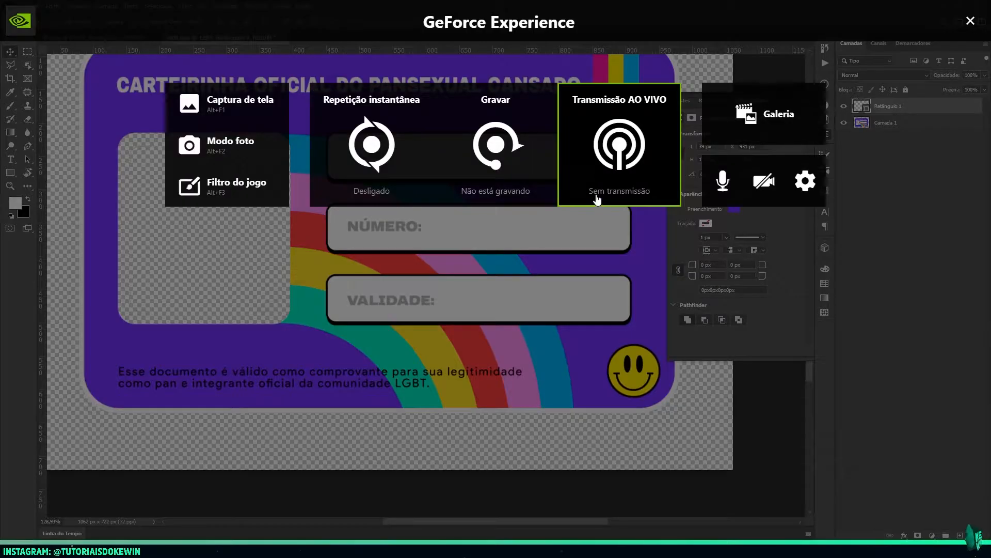
{"action": "left_click", "coordinate": [970, 21]}
{"action": "left_click", "coordinate": [798, 99]}
{"action": "scroll", "coordinate": [526, 247], "scroll_direction": "down", "scroll_amount": 5, "text": "alt"}
{"action": "scroll", "coordinate": [527, 247], "scroll_direction": "up", "scroll_amount": 2, "text": "alt"}
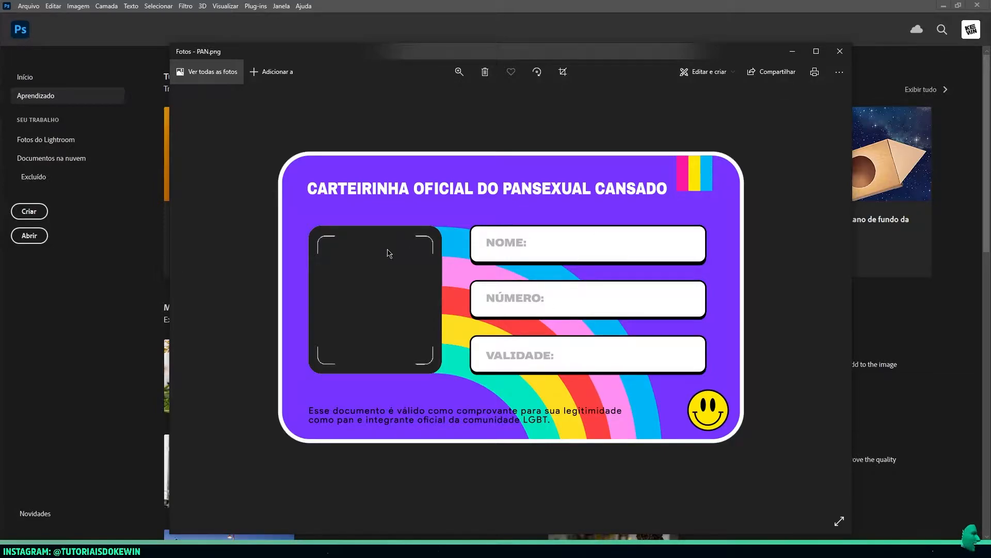
Create a new 1024 × 1024 px document at 72 pixels per inch with a white background
{"action": "left_click", "coordinate": [195, 295]}
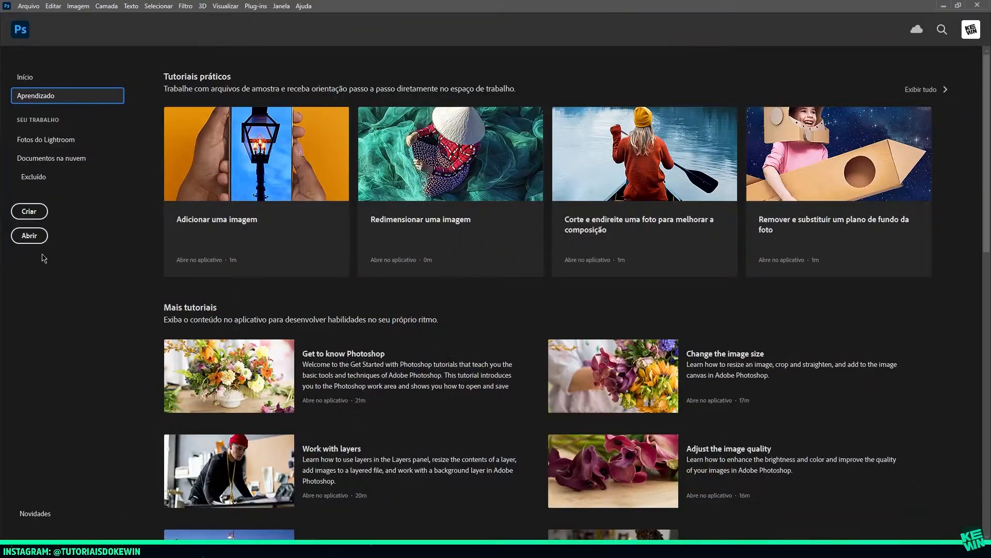
{"action": "left_click", "coordinate": [29, 212]}
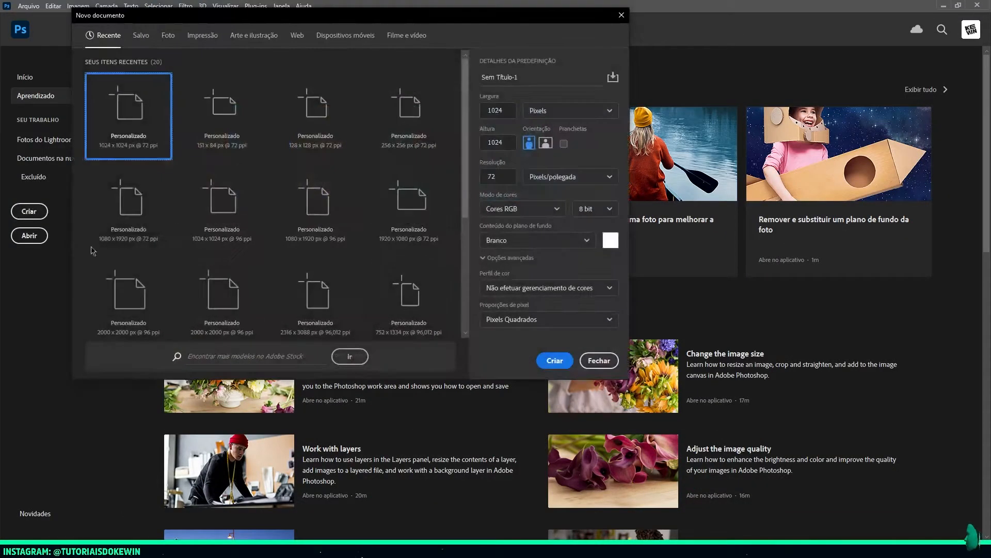
{"action": "left_click_drag", "start_coordinate": [505, 111], "coordinate": [483, 111]}
{"action": "left_click_drag", "start_coordinate": [509, 141], "coordinate": [474, 147]}
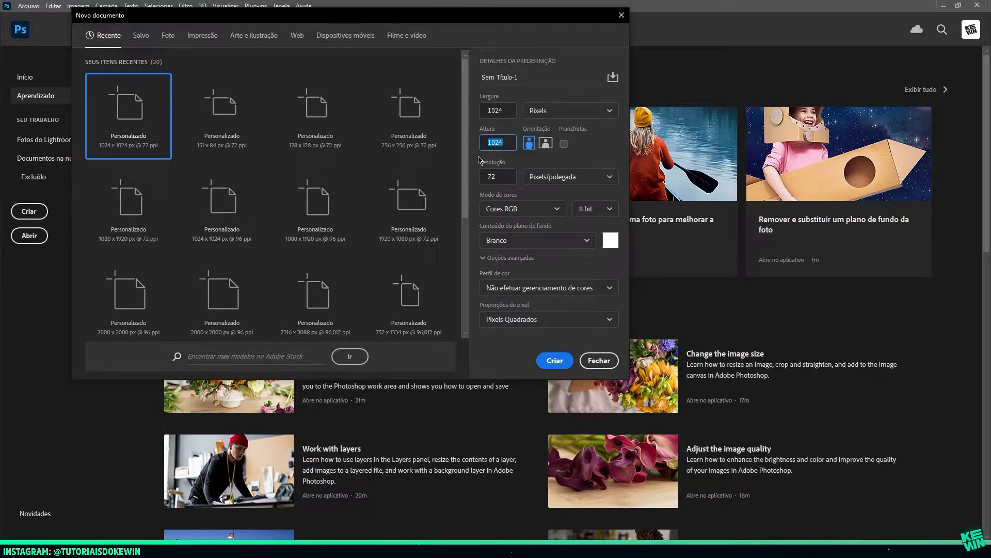
{"action": "left_click", "coordinate": [555, 360]}
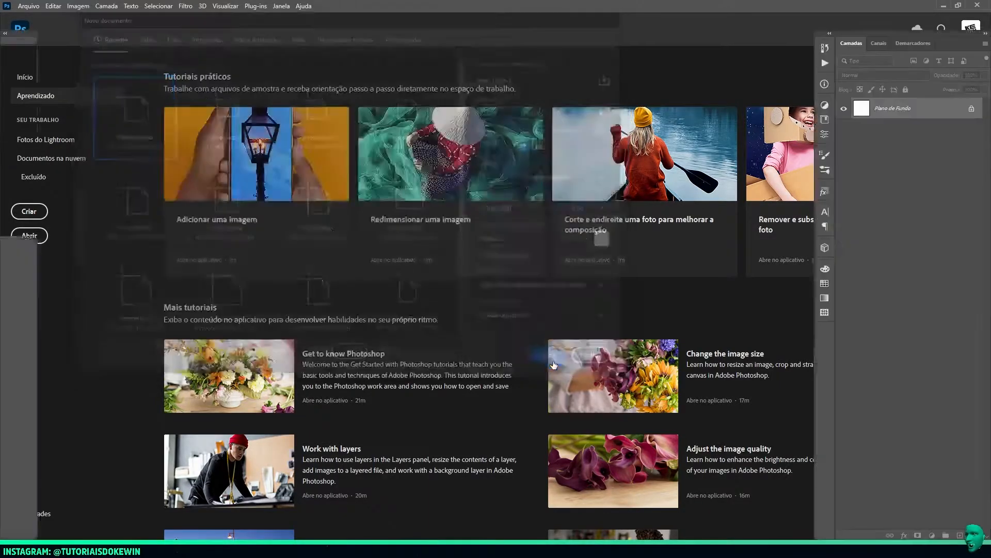
Place BI.png and PAN.png from the assets folder into the new document as separate layers
{"action": "key", "text": "alt+Tab"}
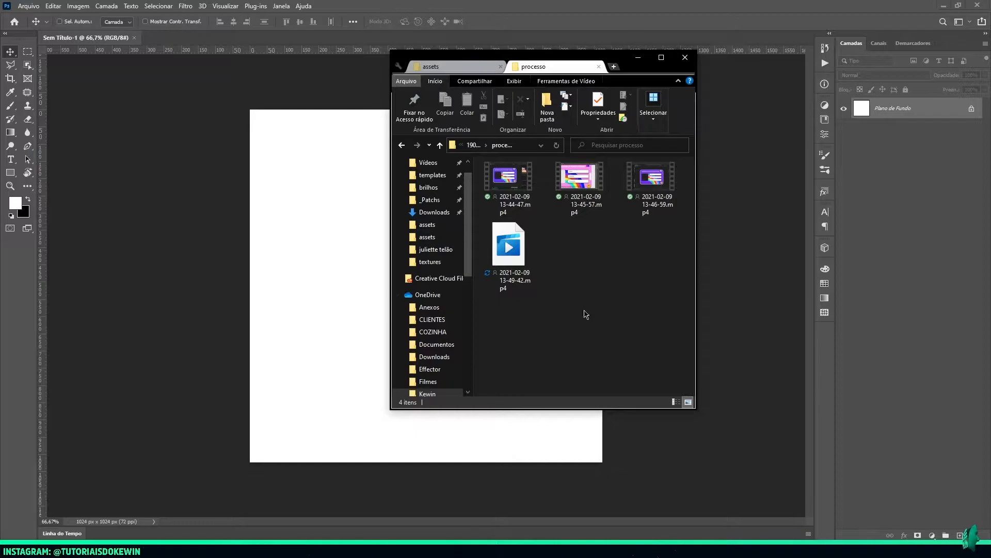
{"action": "left_click", "coordinate": [432, 67]}
{"action": "left_click_drag", "start_coordinate": [585, 259], "coordinate": [342, 238]}
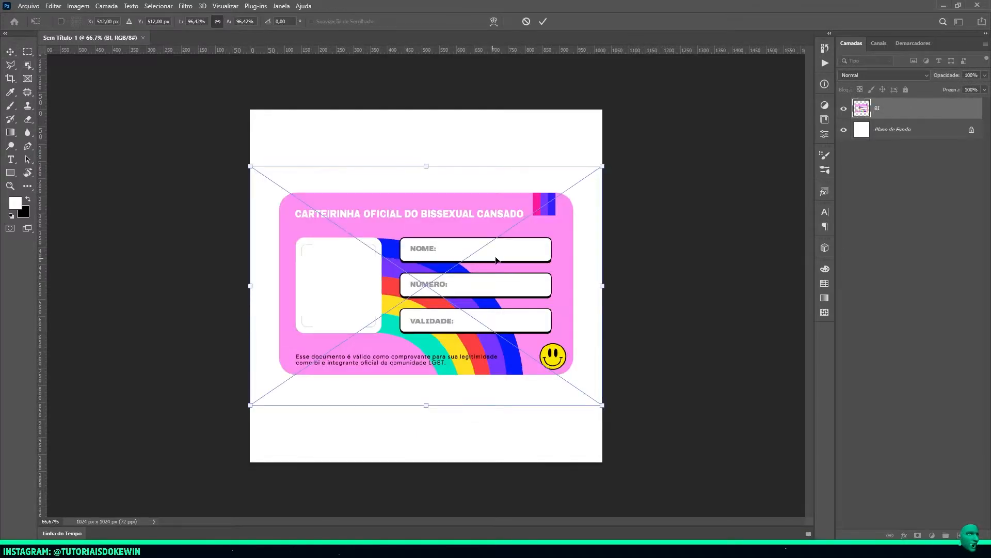
{"action": "key", "text": "Return"}
{"action": "key", "text": "Return"}
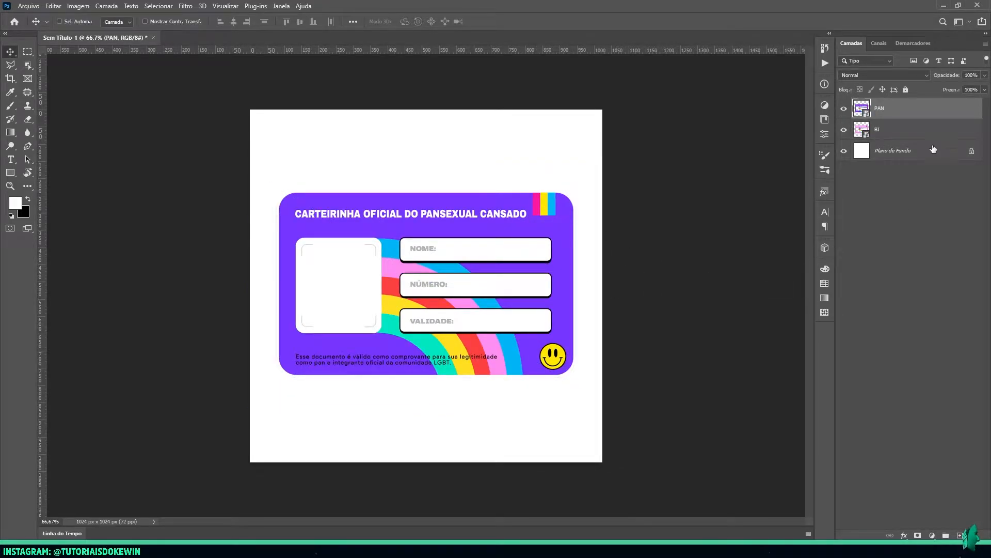
Stretch the PAN and BI layers together to fill the square canvas, scaling width to 117.43% and height to 187.89%
{"action": "left_click", "coordinate": [894, 129], "text": "ctrl"}
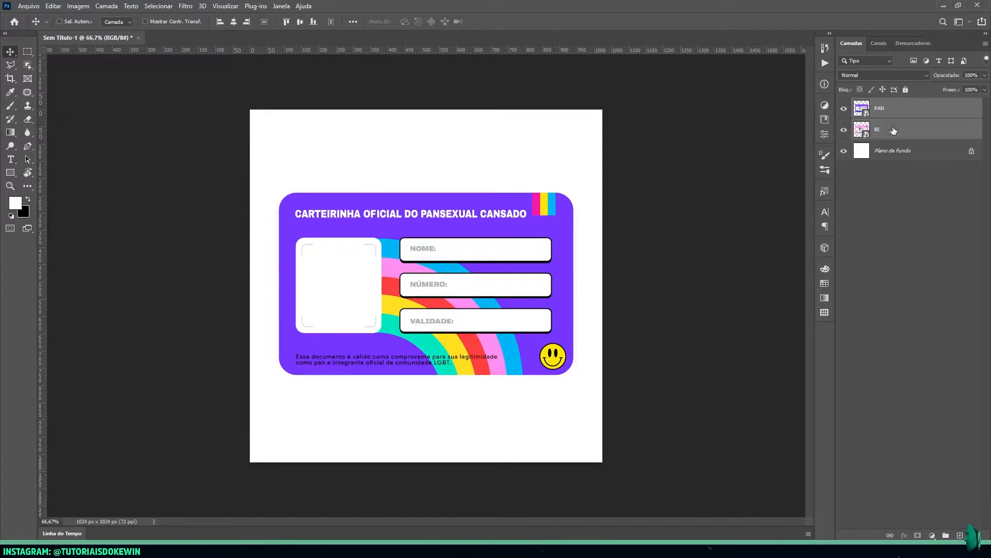
{"action": "key", "text": "ctrl+t"}
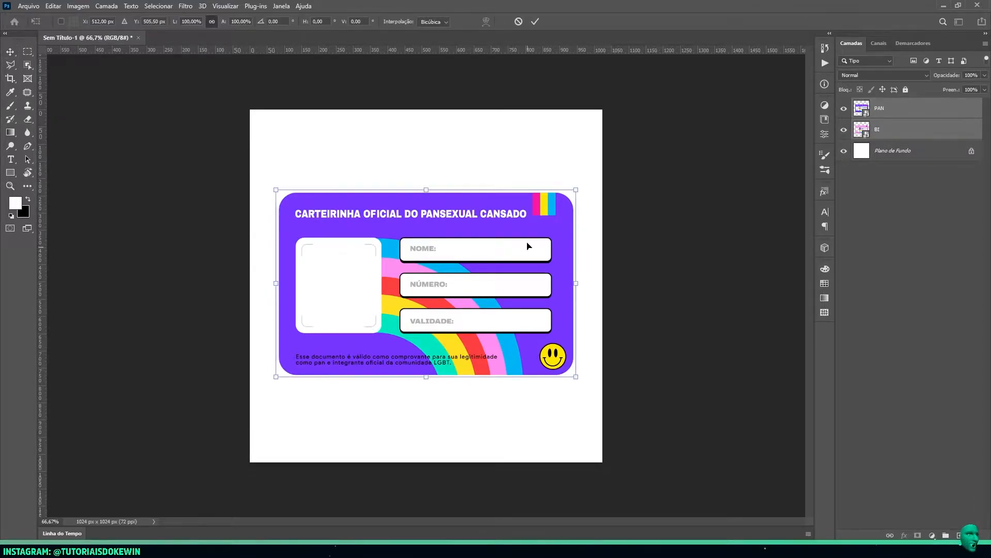
{"action": "left_click_drag", "start_coordinate": [426, 190], "coordinate": [441, 109], "text": "alt"}
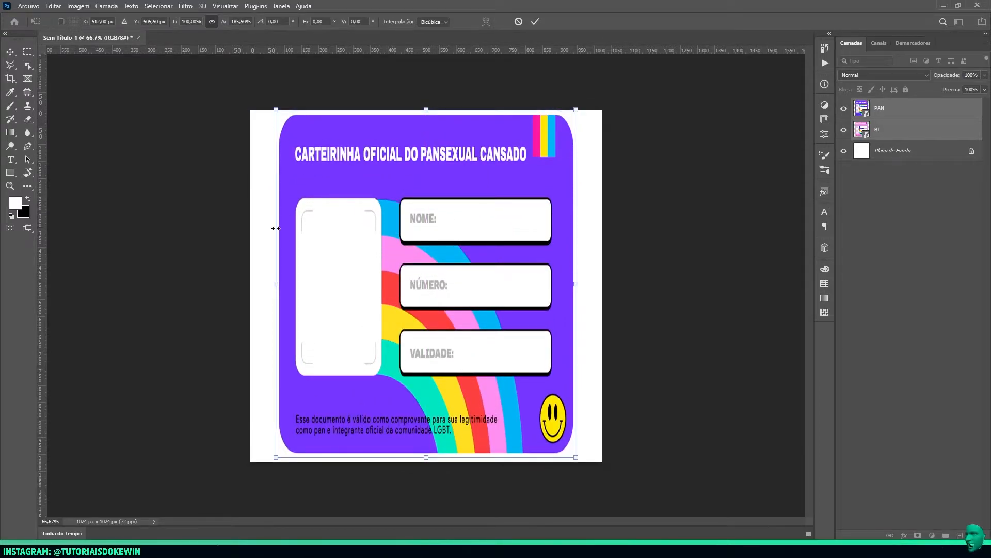
{"action": "left_click_drag", "start_coordinate": [274, 288], "coordinate": [250, 283], "text": "alt"}
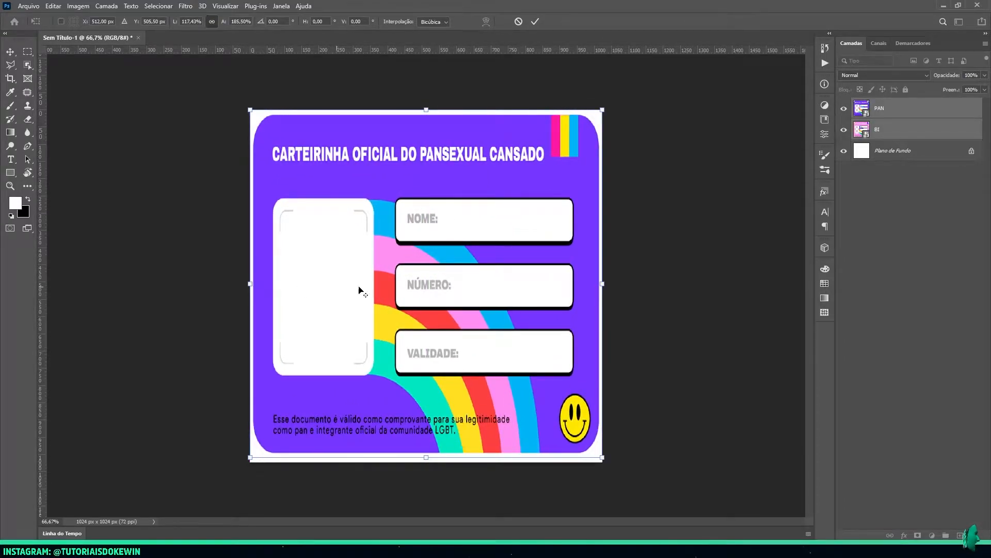
{"action": "left_click_drag", "start_coordinate": [434, 457], "coordinate": [435, 461]}
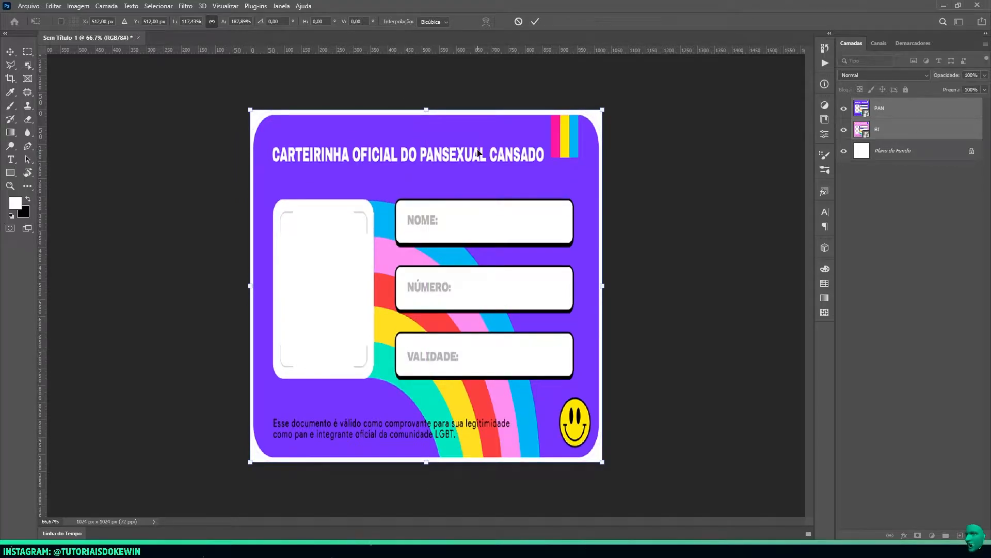
{"action": "scroll", "coordinate": [537, 350], "scroll_direction": "up", "scroll_amount": 4, "text": "alt"}
{"action": "scroll", "coordinate": [644, 308], "scroll_direction": "down", "scroll_amount": 6, "text": "alt"}
{"action": "key", "text": "alt+space"}
{"action": "key", "text": "Escape"}
{"action": "key", "text": "Return"}
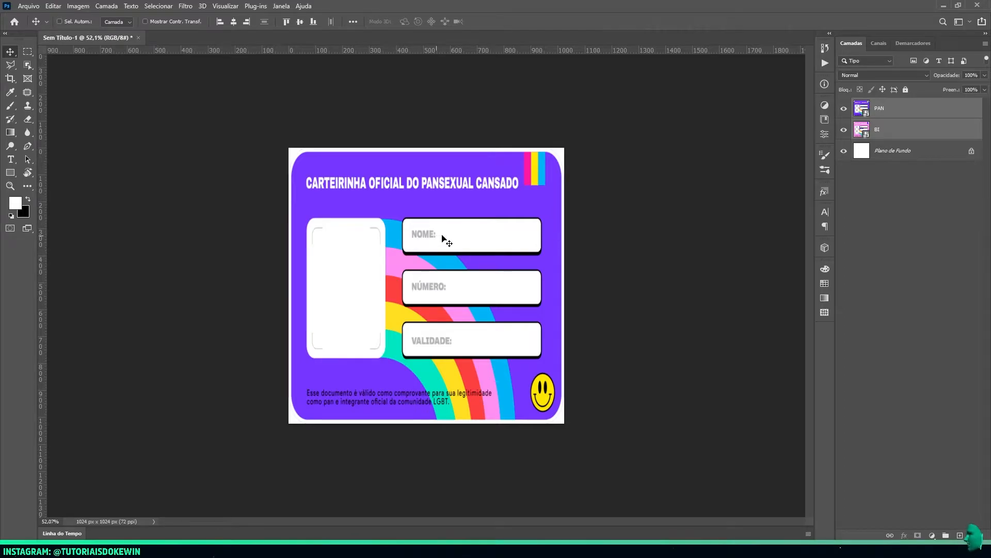
Delete the white Plano de Fundo layer from the document
{"action": "left_click", "coordinate": [918, 155]}
{"action": "key", "text": "Delete"}
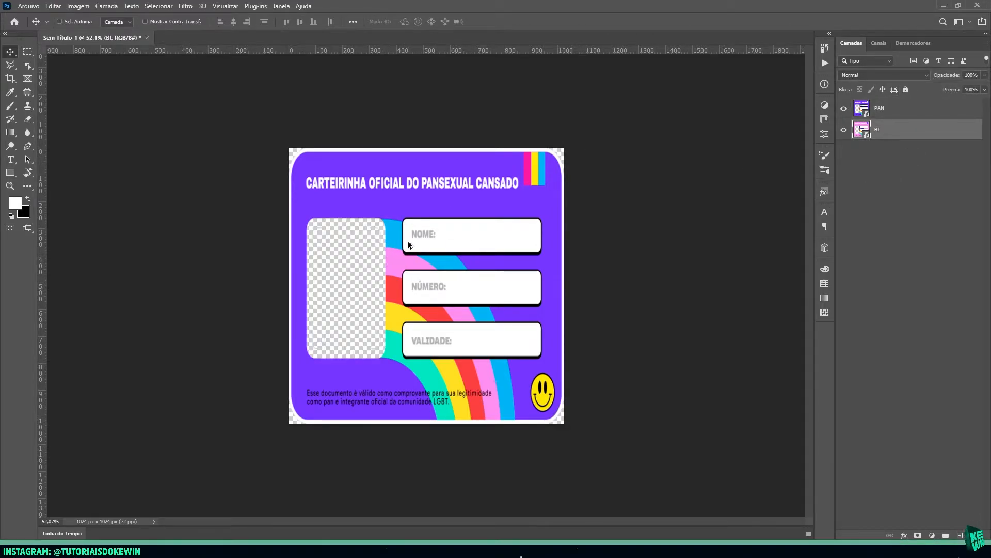
{"action": "scroll", "coordinate": [409, 240], "scroll_direction": "up", "scroll_amount": 3, "text": "alt"}
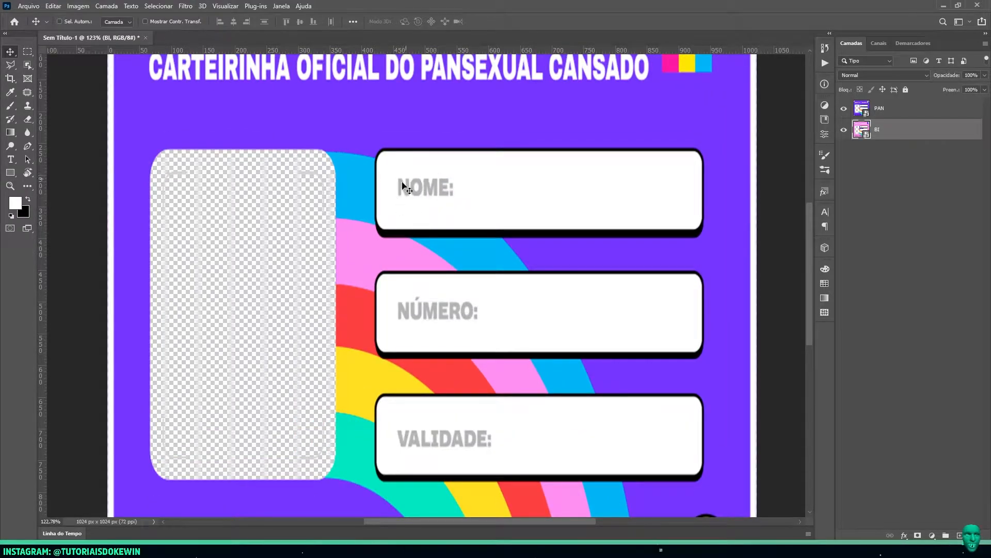
{"action": "scroll", "coordinate": [395, 196], "scroll_direction": "down", "scroll_amount": 4}
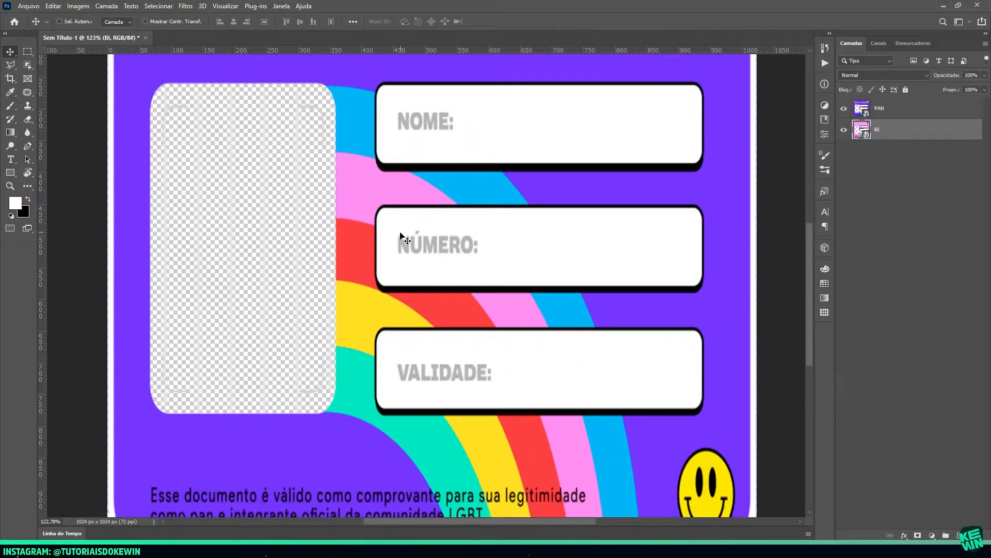
{"action": "scroll", "coordinate": [392, 312], "scroll_direction": "down", "scroll_amount": 1}
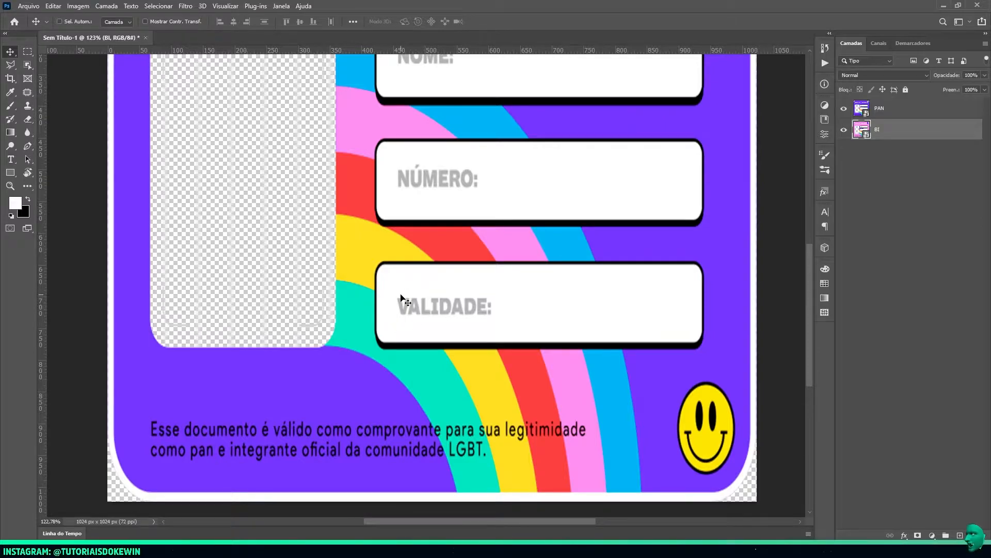
{"action": "scroll", "coordinate": [398, 310], "scroll_direction": "up", "scroll_amount": 3}
{"action": "scroll", "coordinate": [397, 314], "scroll_direction": "up", "scroll_amount": 4, "text": "alt"}
{"action": "scroll", "coordinate": [400, 298], "scroll_direction": "down", "scroll_amount": 11, "text": "alt"}
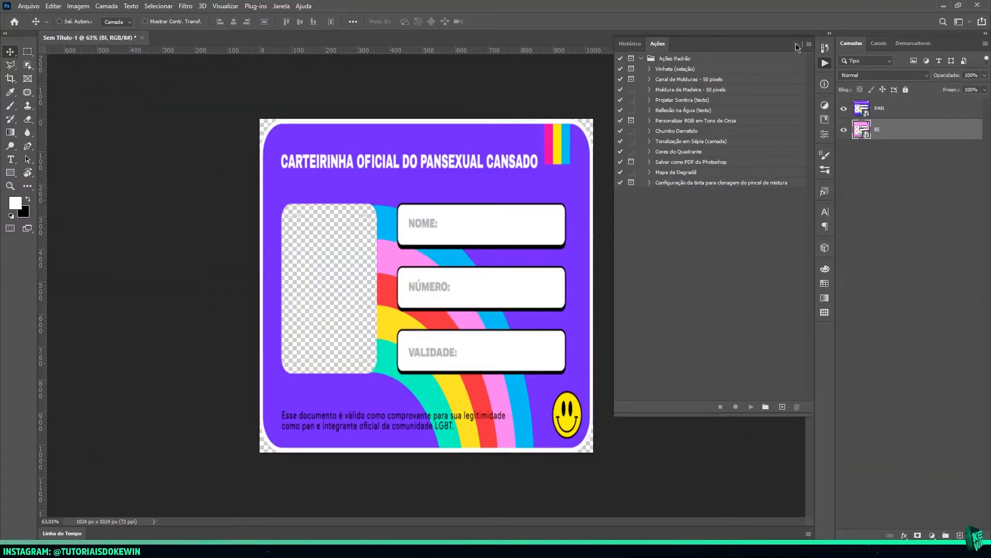
Hide the PAN layer so only the BI card shows, and browse to a folder for saving the document
{"action": "left_click", "coordinate": [796, 46]}
{"action": "left_click", "coordinate": [844, 109]}
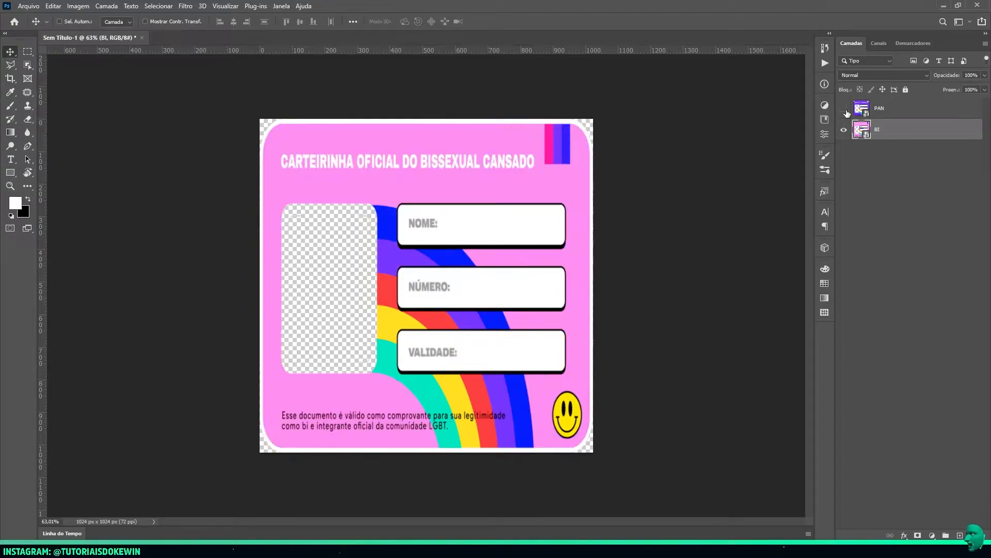
{"action": "left_click", "coordinate": [845, 110]}
{"action": "left_click", "coordinate": [845, 110]}
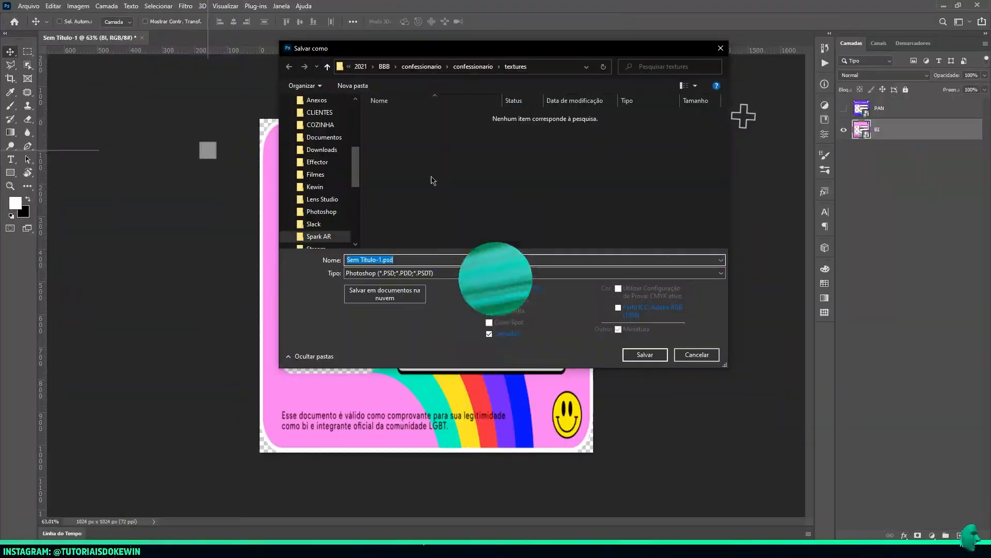
{"action": "double_click", "coordinate": [392, 102]}
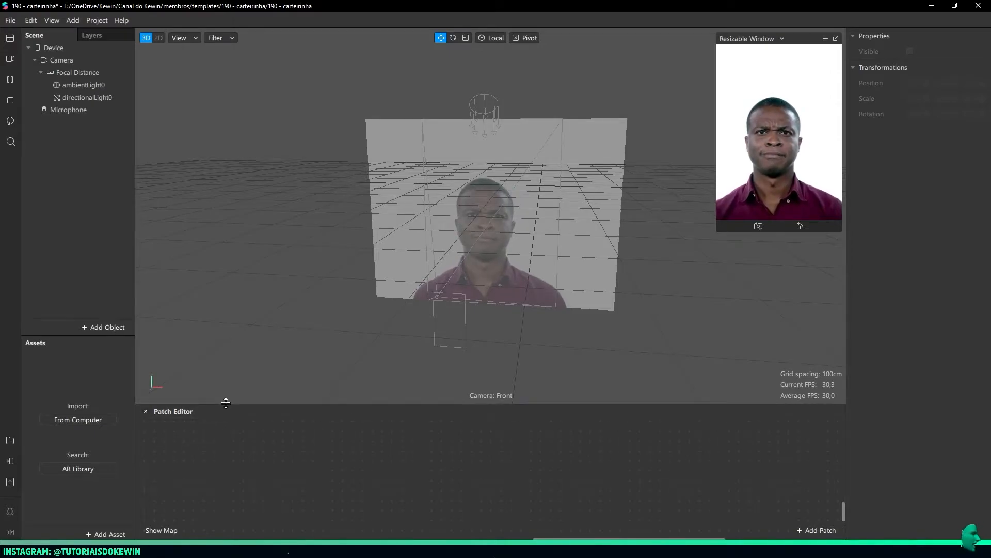
Switch to the 190 - carteirinha project in Spark AR Studio and enlarge the Patch Editor
{"action": "left_click_drag", "start_coordinate": [225, 403], "coordinate": [234, 337]}
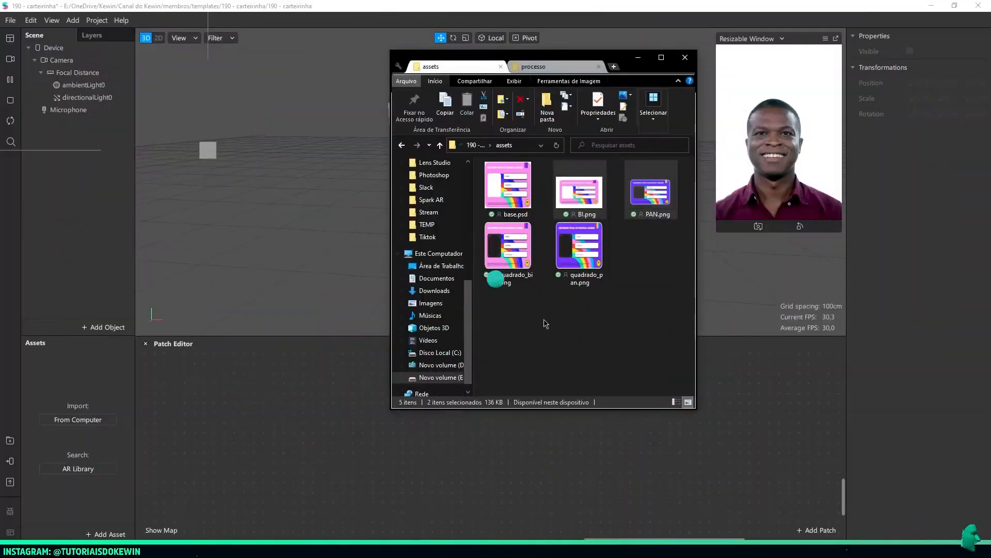
Import quadrado_bi.png and quadrado_pan.png from the assets folder as textures and enable No compression for both
{"action": "left_click_drag", "start_coordinate": [621, 315], "coordinate": [497, 251]}
{"action": "left_click_drag", "start_coordinate": [573, 242], "coordinate": [78, 390]}
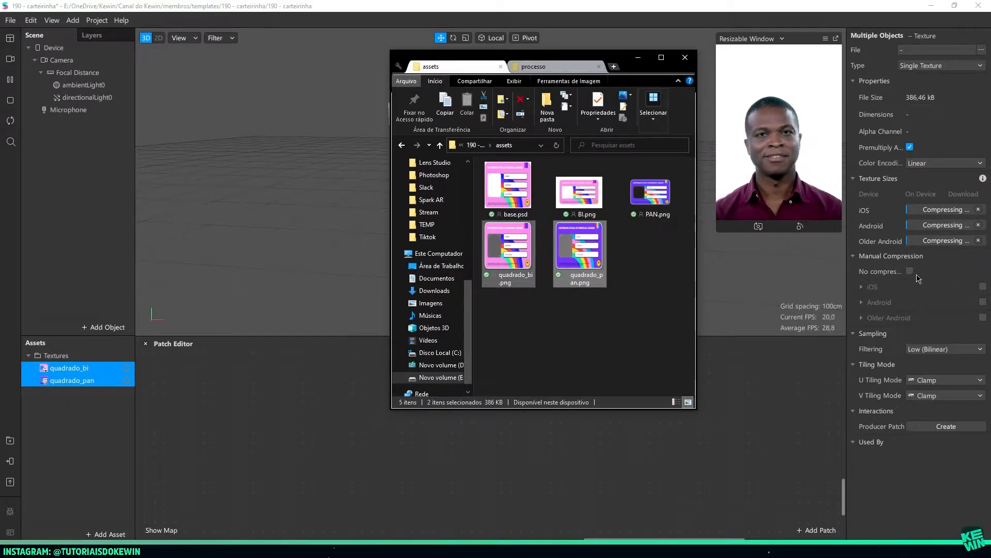
{"action": "left_click", "coordinate": [910, 271]}
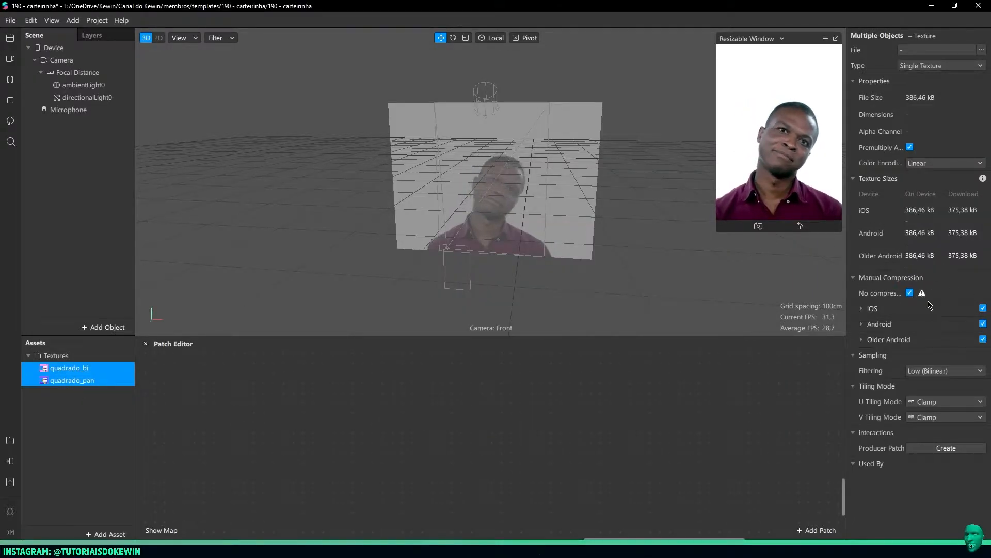
{"action": "mouse_move", "coordinate": [923, 295]}
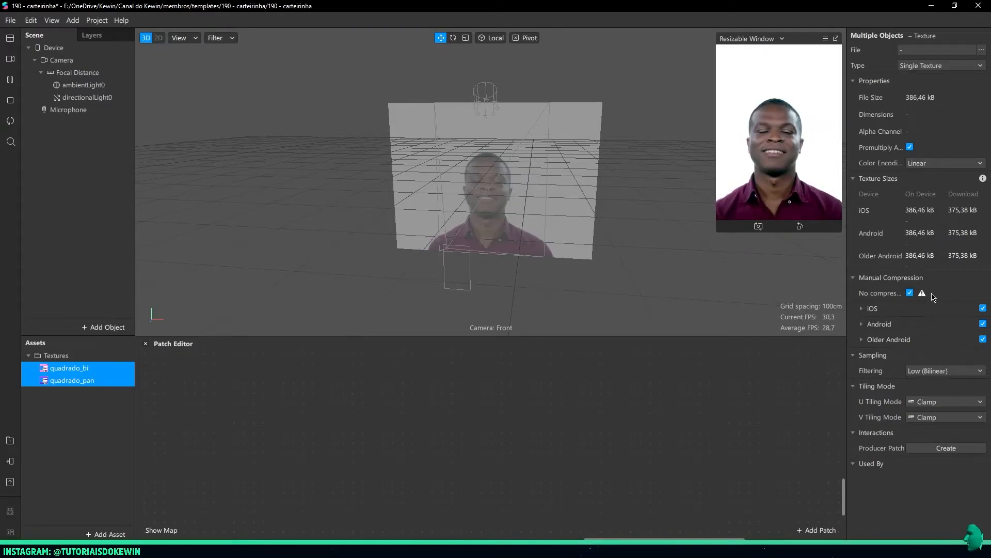
{"action": "mouse_move", "coordinate": [922, 295]}
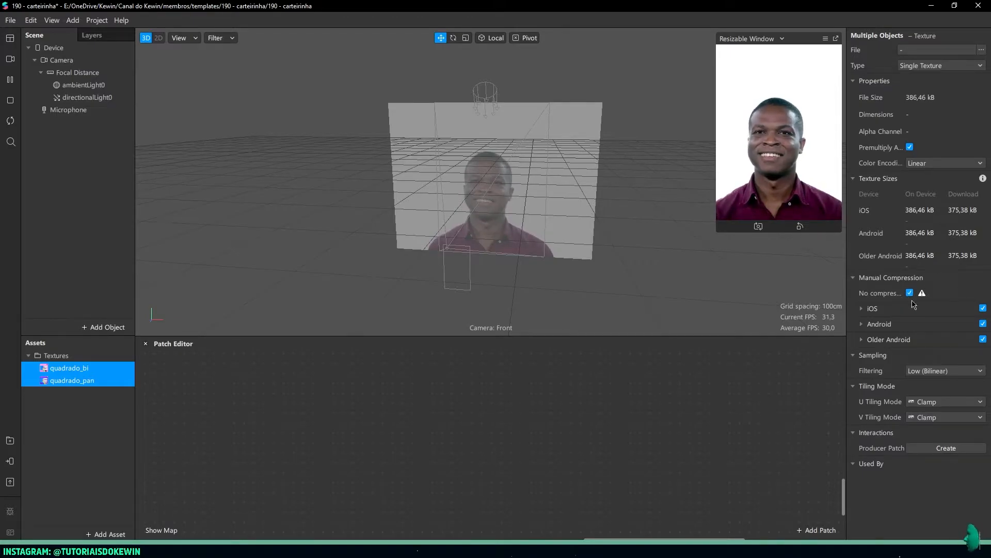
Set the preview device to iPhone 8 and shrink the preview so it takes up less of the viewport
{"action": "left_click_drag", "start_coordinate": [717, 231], "coordinate": [732, 260]}
{"action": "left_click", "coordinate": [763, 39]}
{"action": "mouse_move", "coordinate": [764, 45]}
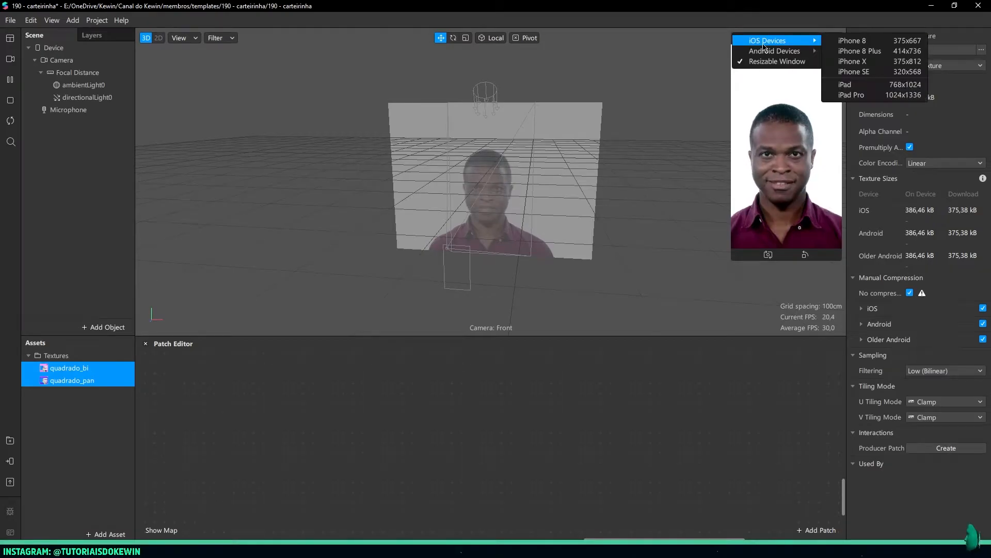
{"action": "left_click", "coordinate": [833, 41]}
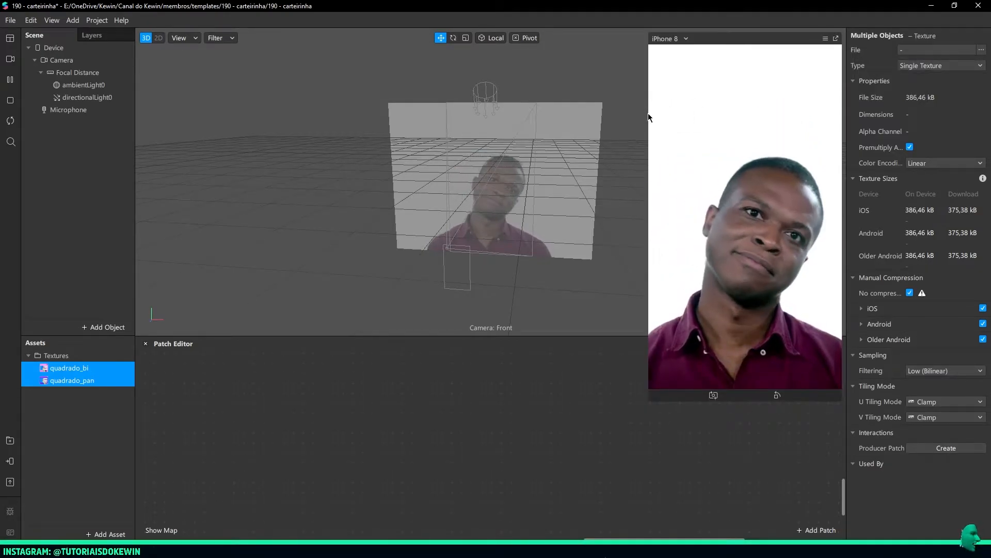
{"action": "left_click_drag", "start_coordinate": [654, 113], "coordinate": [698, 114]}
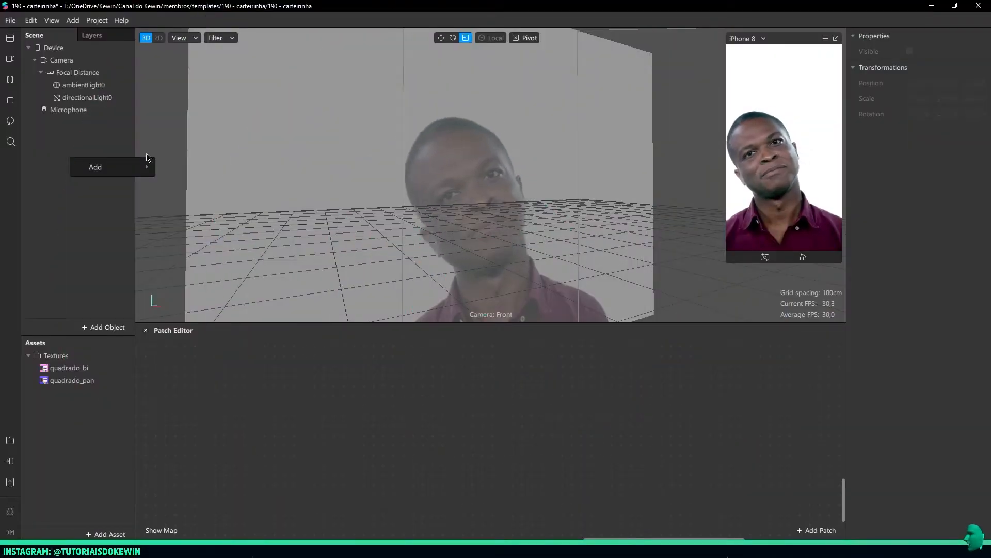
Add a plane to the scene and rename it carteirinha_base
{"action": "left_click", "coordinate": [83, 131]}
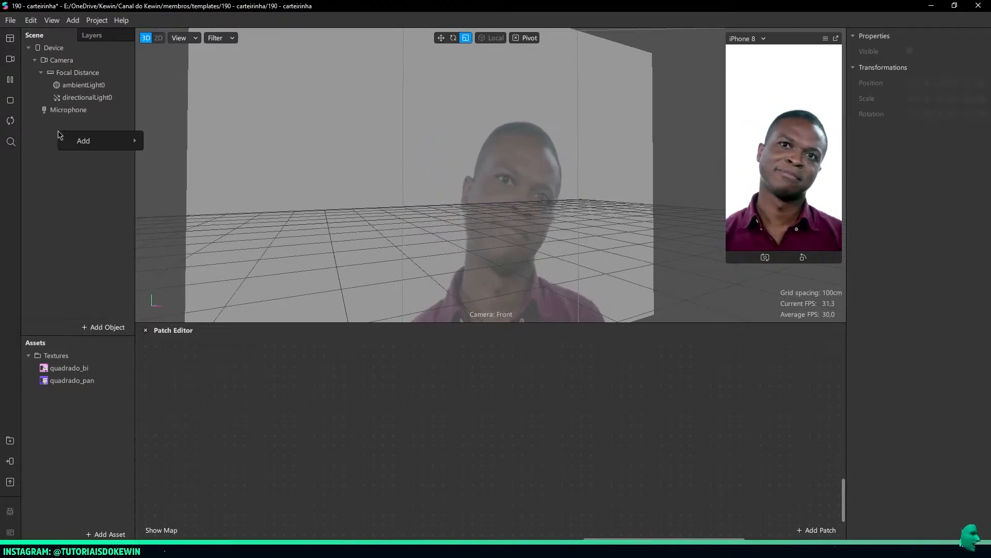
{"action": "right_click", "coordinate": [59, 135]}
{"action": "mouse_move", "coordinate": [94, 144]}
{"action": "left_click", "coordinate": [180, 201]}
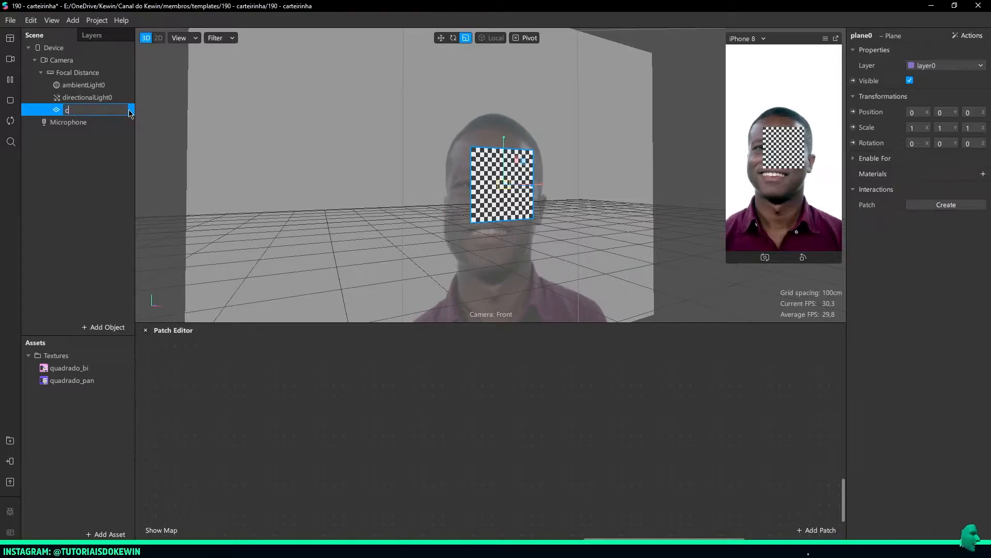
{"action": "left_click", "coordinate": [131, 113]}
{"action": "type", "text": "carteirinha"}
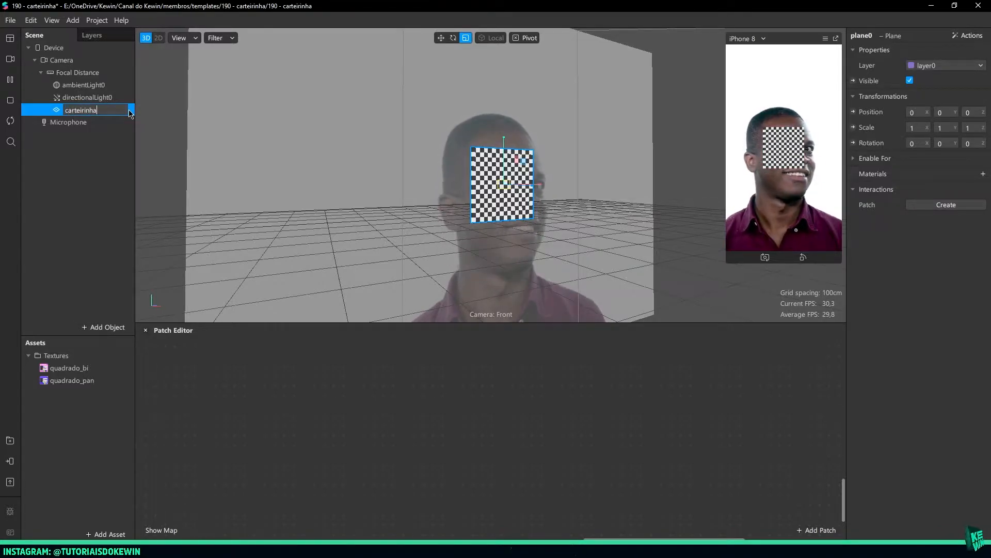
{"action": "type", "text": "_base"}
{"action": "key", "text": "Return"}
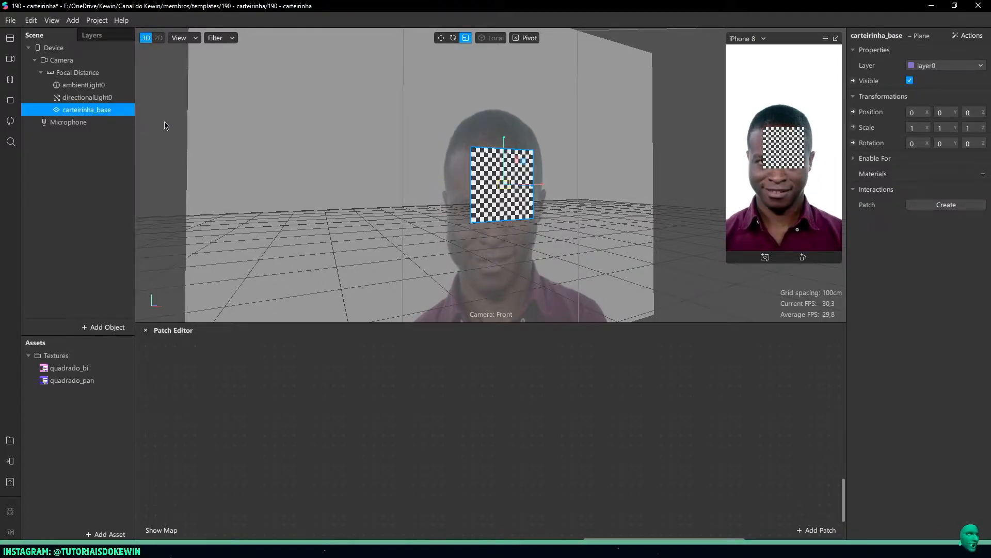
Add a new material to the carteirinha_base plane
{"action": "left_click", "coordinate": [79, 380]}
{"action": "left_click", "coordinate": [79, 369]}
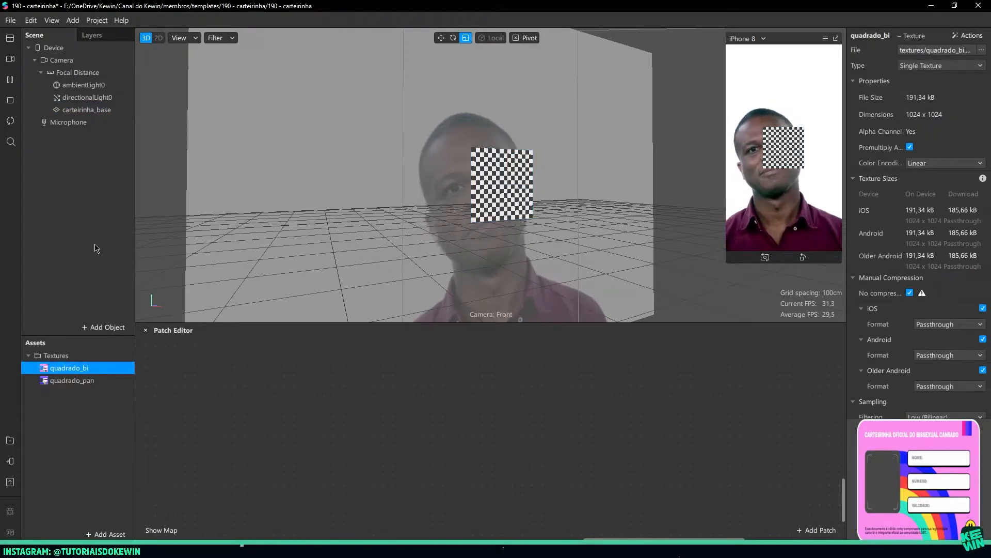
{"action": "left_click", "coordinate": [84, 112]}
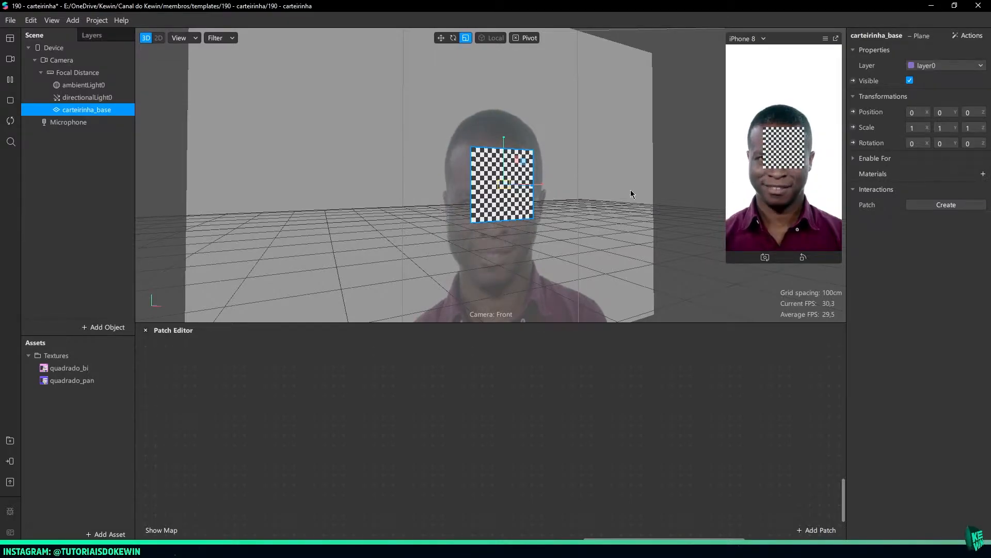
{"action": "left_click", "coordinate": [982, 174]}
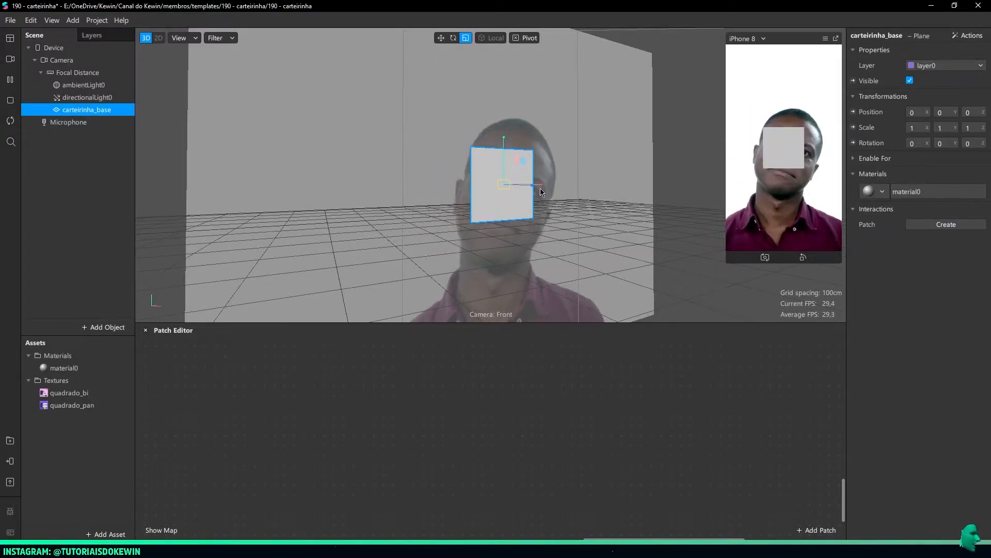
{"action": "middle_click_drag", "start_coordinate": [536, 194], "coordinate": [433, 193]}
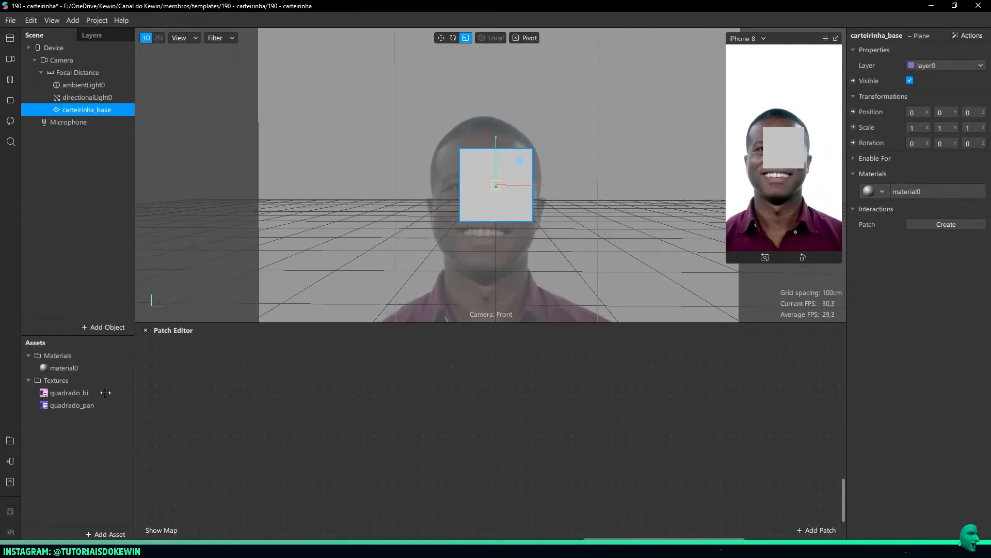
Rename the plane's material as carteirinha_base and set its shader type to Flat
{"action": "double_click", "coordinate": [66, 368]}
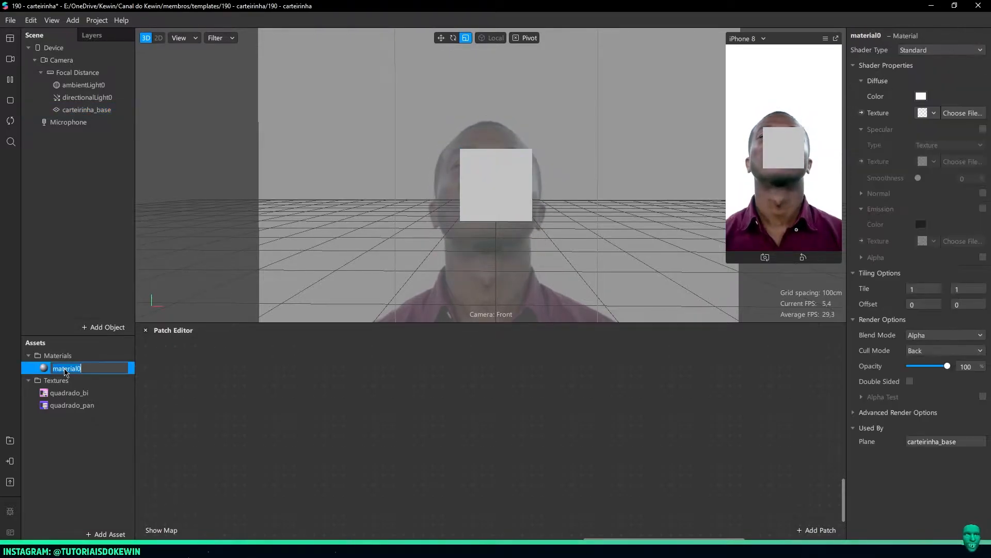
{"action": "type", "text": "carteirin"}
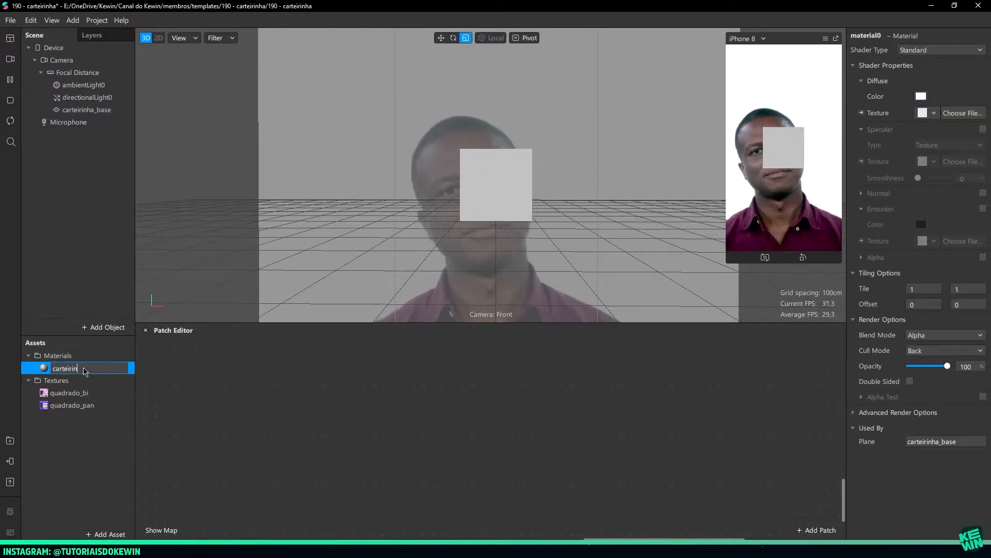
{"action": "type", "text": "ha_base"}
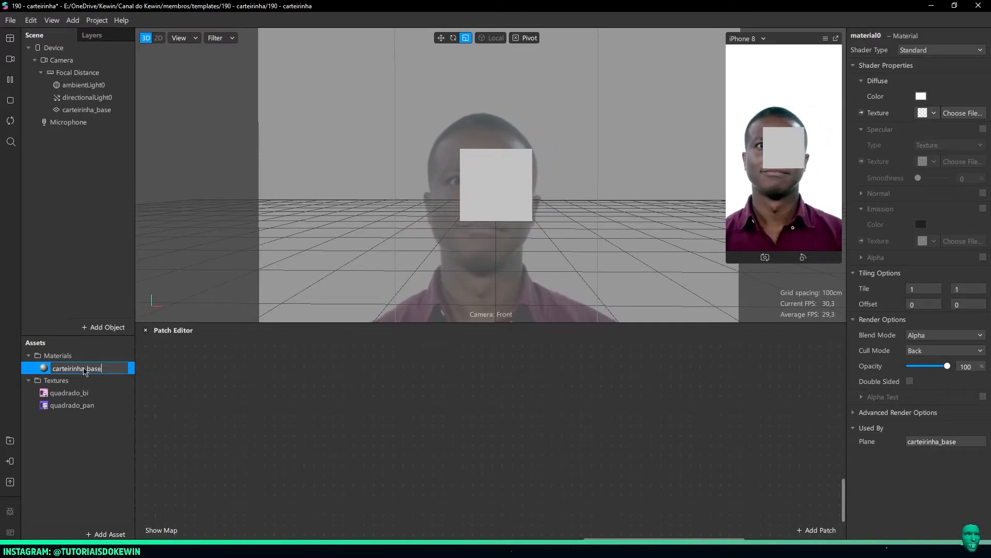
{"action": "key", "text": "Return"}
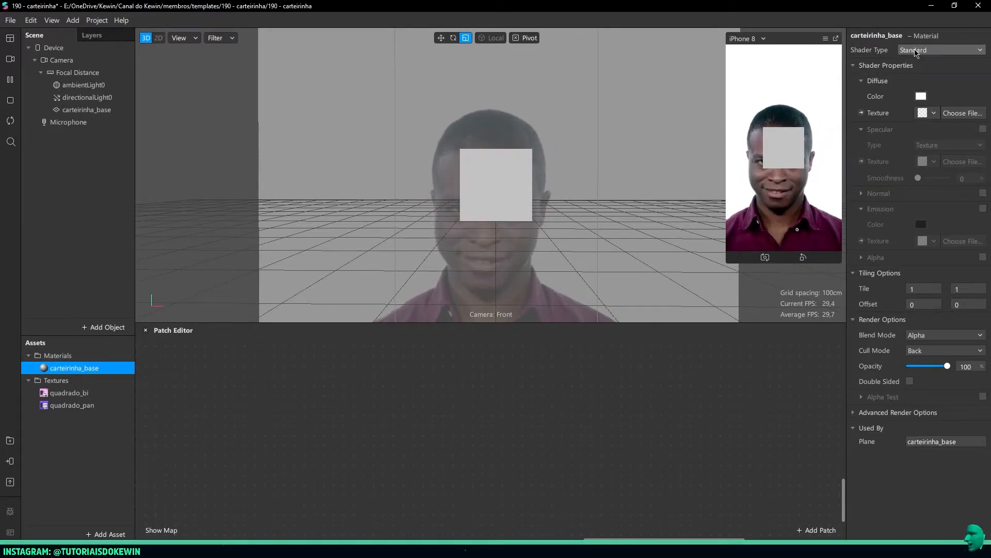
{"action": "left_click", "coordinate": [947, 50]}
{"action": "left_click", "coordinate": [948, 51]}
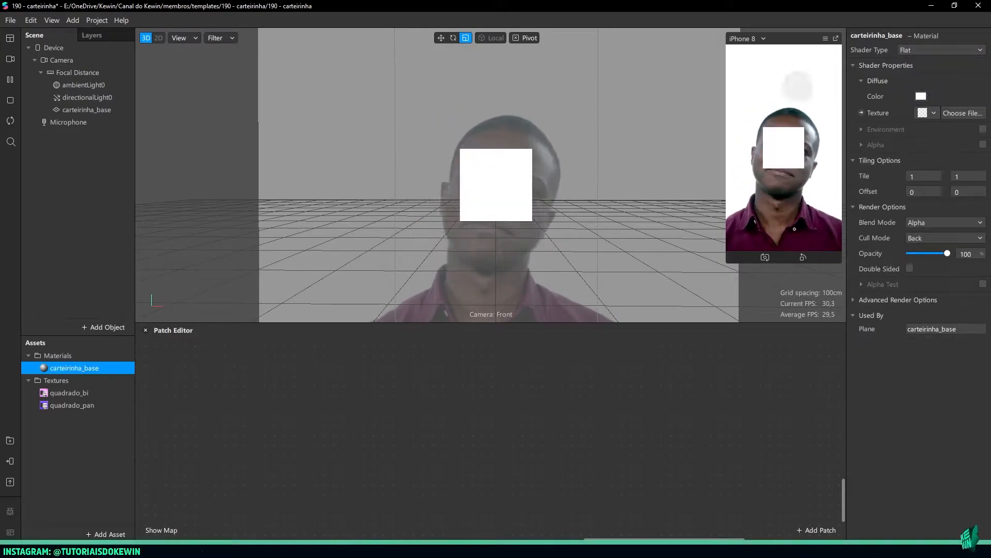
Assign the quadrado_bi texture to the diffuse texture of the carteirinha_base material
{"action": "left_click", "coordinate": [69, 392]}
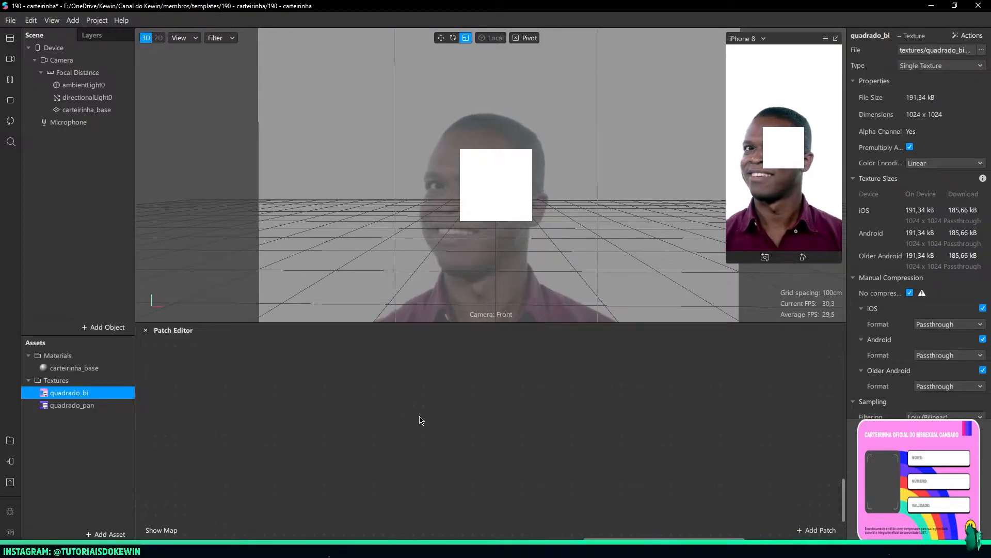
{"action": "left_click", "coordinate": [100, 111]}
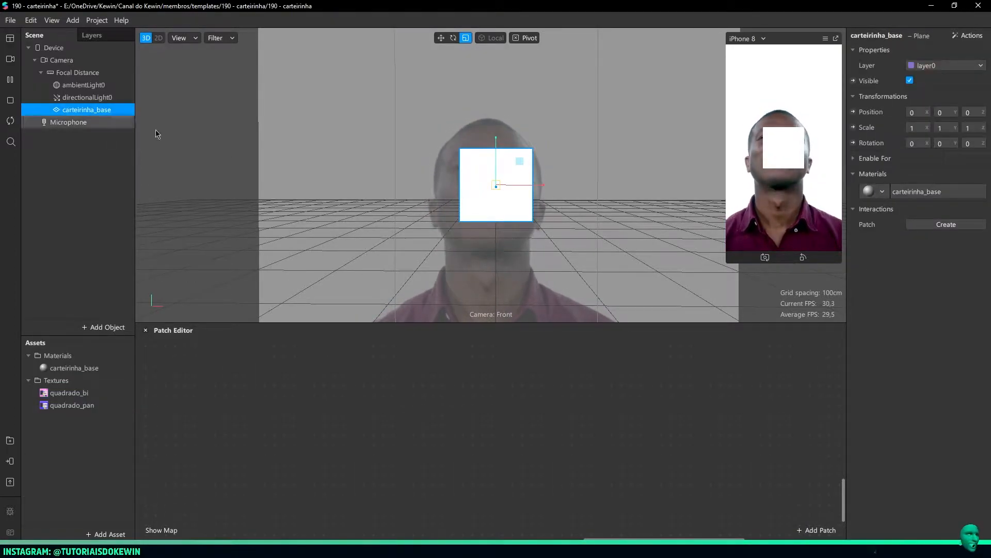
{"action": "left_click", "coordinate": [948, 193]}
{"action": "left_click", "coordinate": [928, 112]}
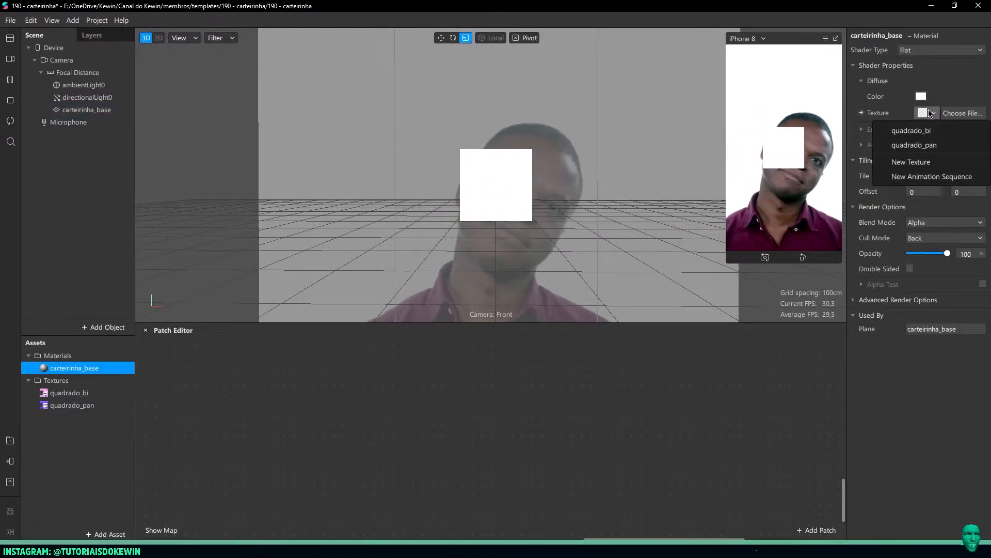
{"action": "left_click", "coordinate": [899, 132]}
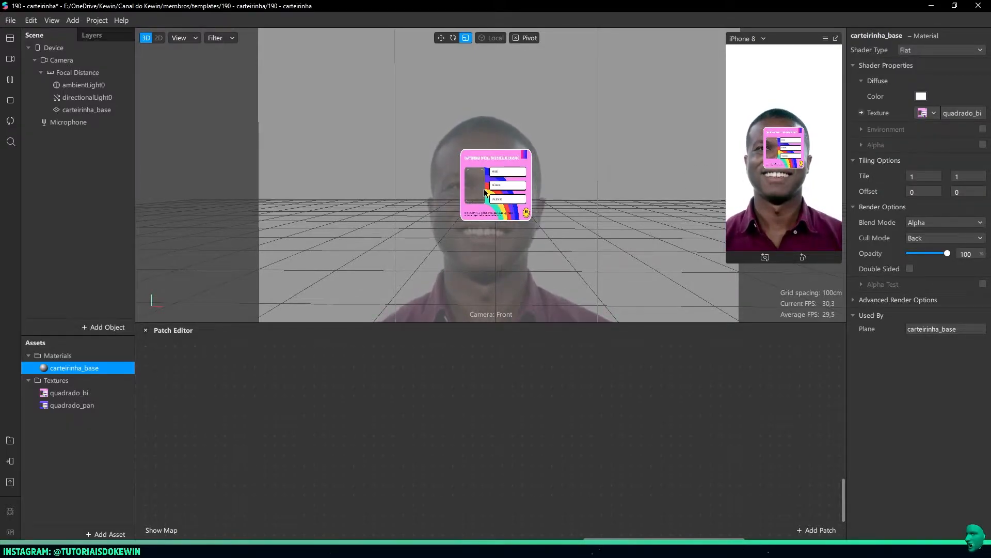
{"action": "left_click", "coordinate": [933, 113]}
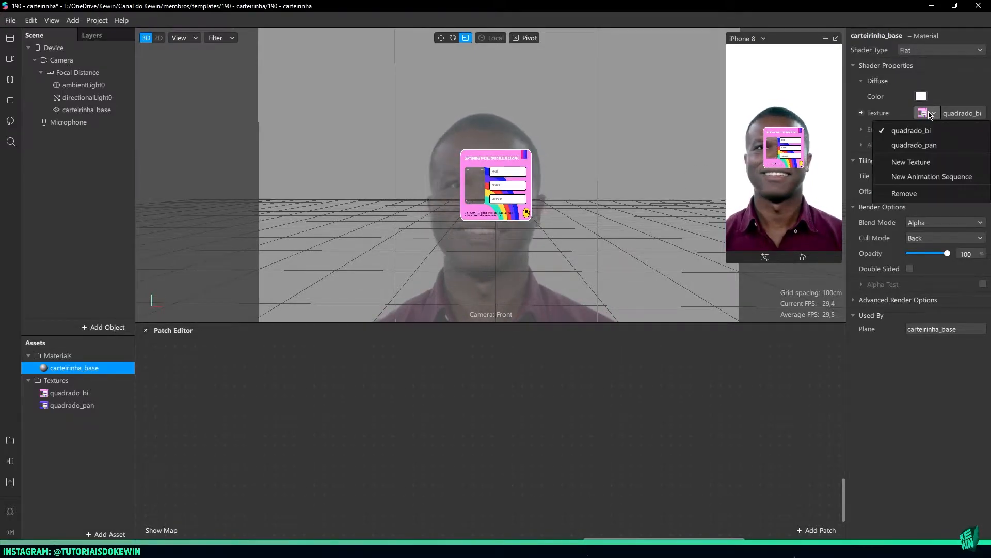
{"action": "left_click", "coordinate": [927, 127]}
Stretch the carteirinha_base plane horizontally to an X scale of about 1.53, giving the card its landscape proportions
{"action": "scroll", "coordinate": [527, 195], "scroll_direction": "up", "scroll_amount": 8}
{"action": "right_click_drag", "start_coordinate": [526, 195], "coordinate": [555, 199]}
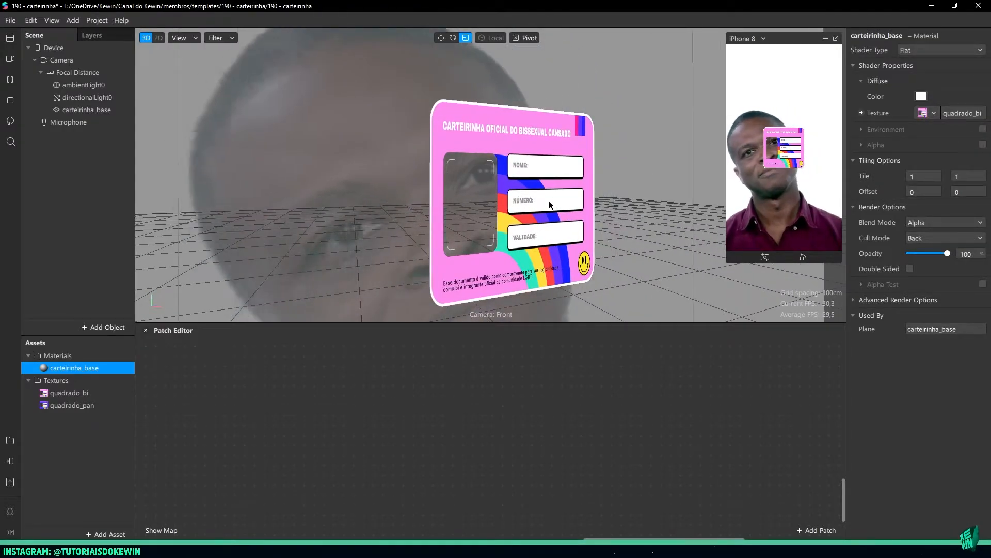
{"action": "left_click", "coordinate": [549, 200]}
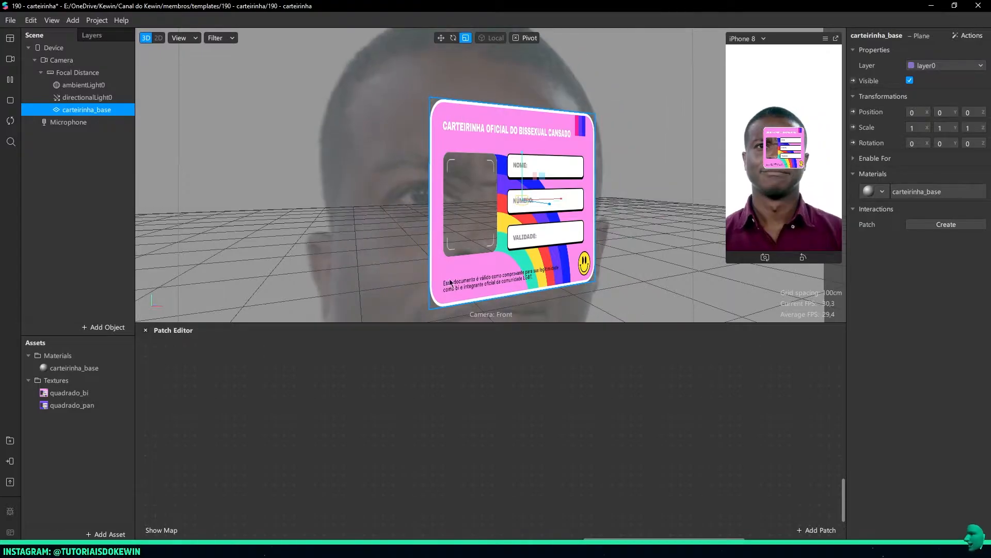
{"action": "left_click", "coordinate": [69, 392]}
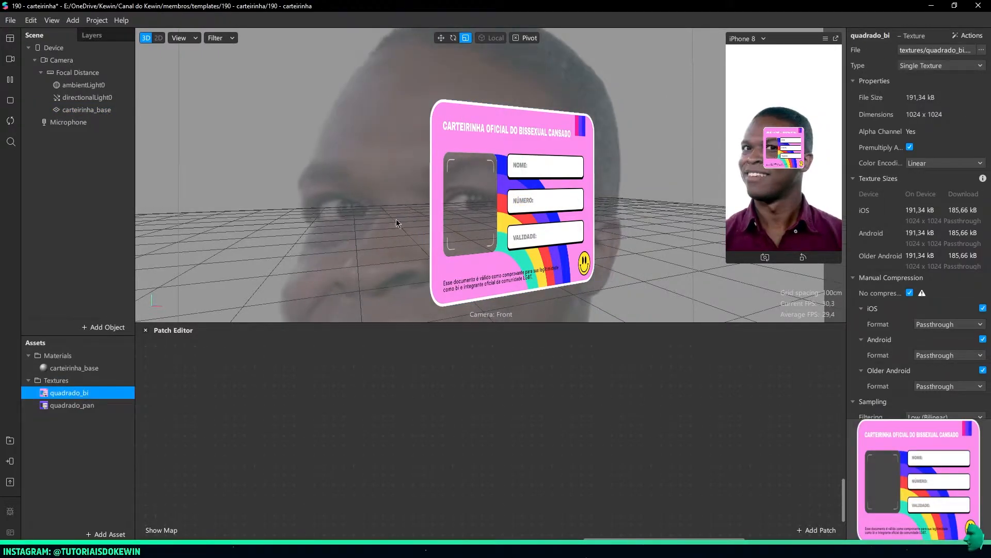
{"action": "left_click", "coordinate": [342, 180]}
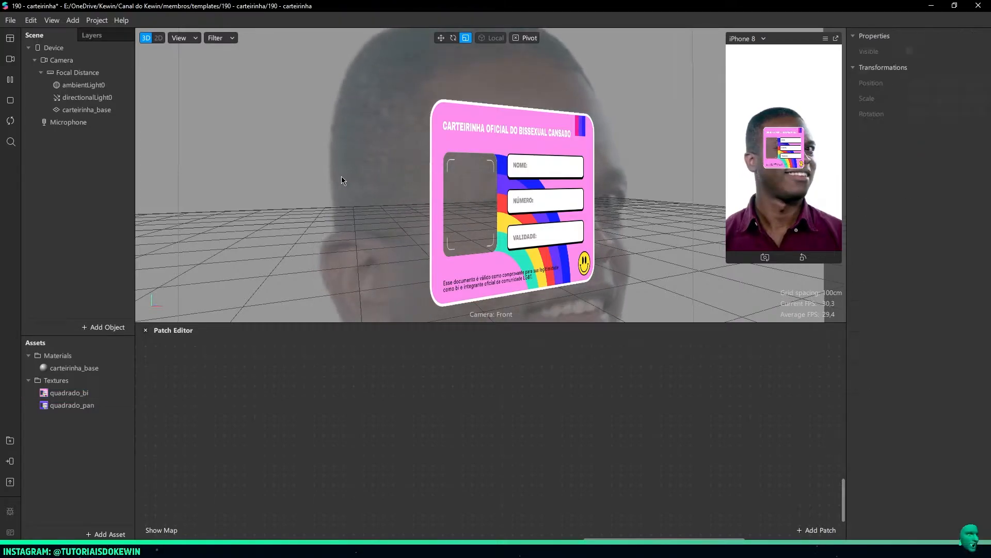
{"action": "left_click", "coordinate": [440, 38]}
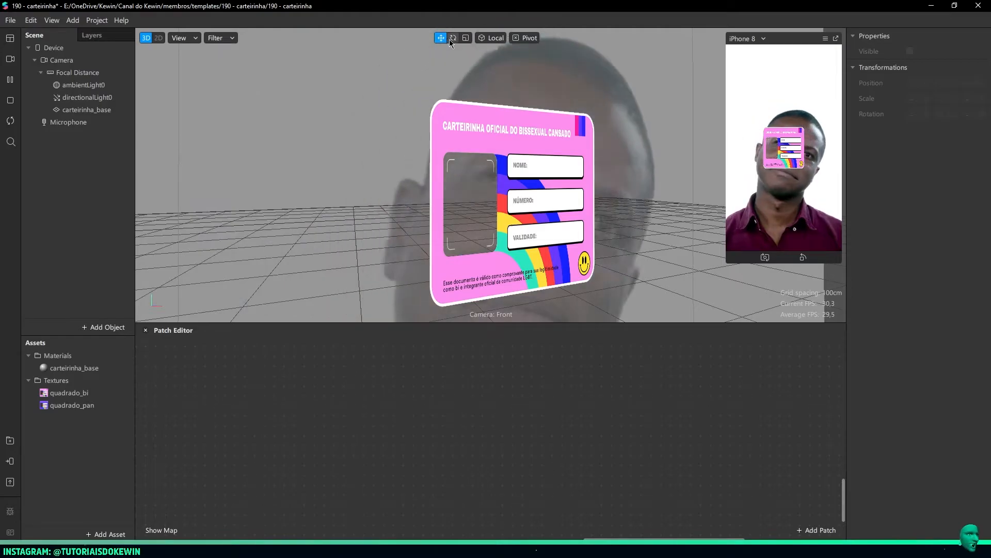
{"action": "left_click", "coordinate": [467, 133]}
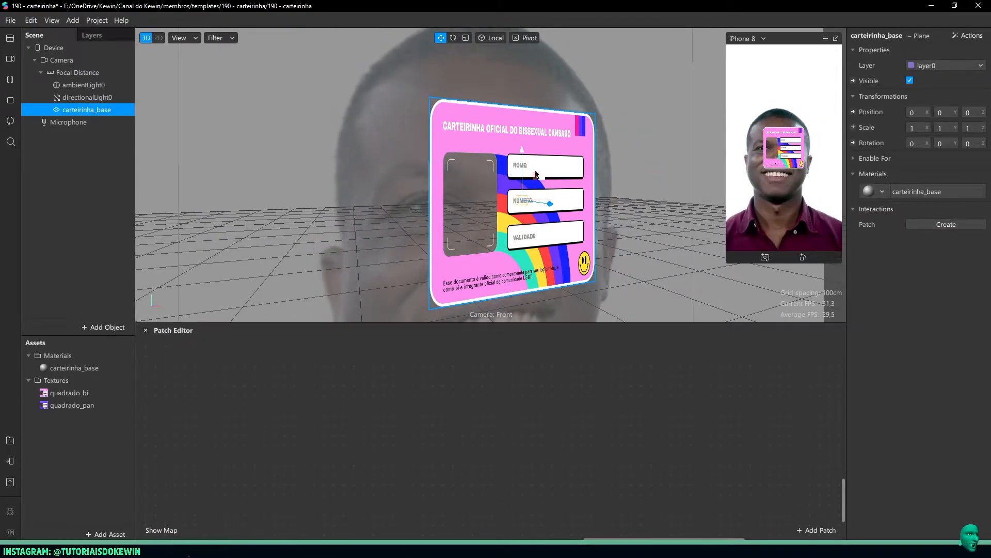
{"action": "left_click", "coordinate": [466, 39]}
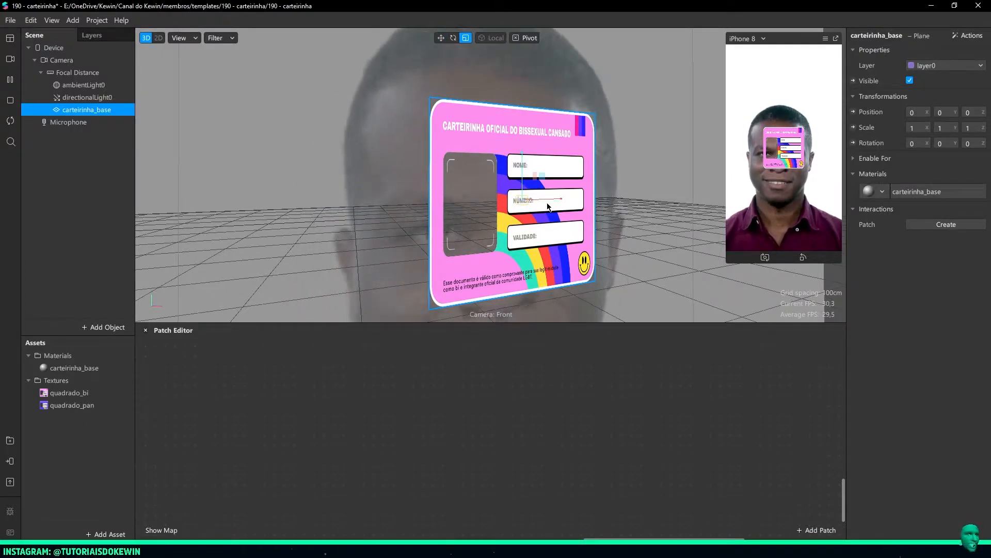
{"action": "mouse_move", "coordinate": [556, 198]}
{"action": "right_mouse_down"}
{"action": "mouse_move", "coordinate": [528, 185]}
{"action": "mouse_move", "coordinate": [553, 209]}
{"action": "right_mouse_up"}
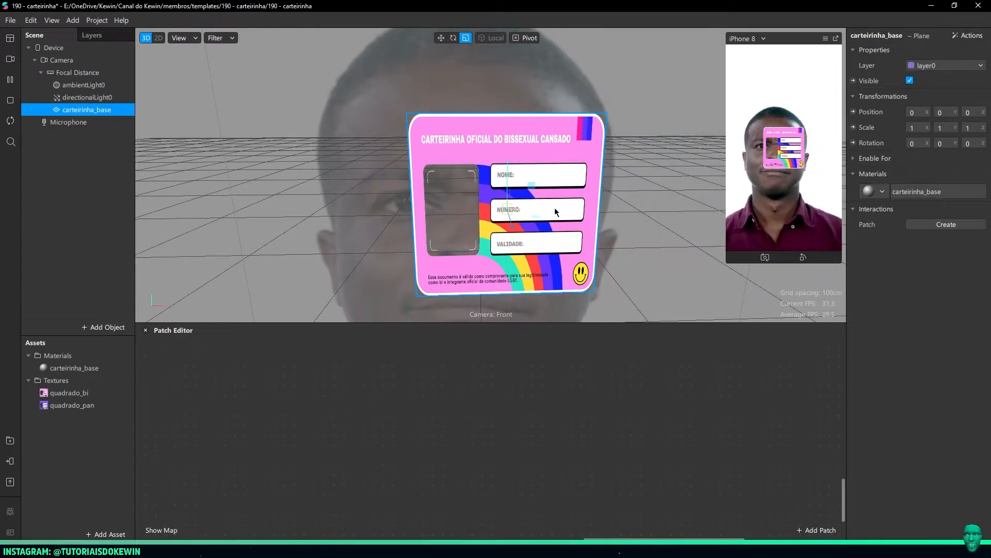
{"action": "left_click_drag", "start_coordinate": [548, 208], "coordinate": [571, 209]}
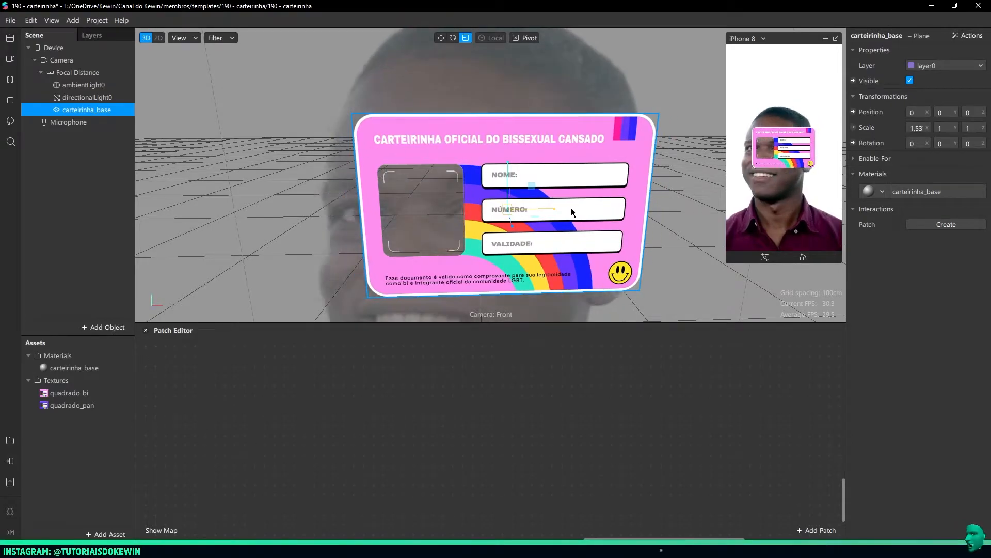
{"action": "right_click_drag", "start_coordinate": [571, 208], "coordinate": [627, 179]}
{"action": "mouse_move", "coordinate": [182, 548]}
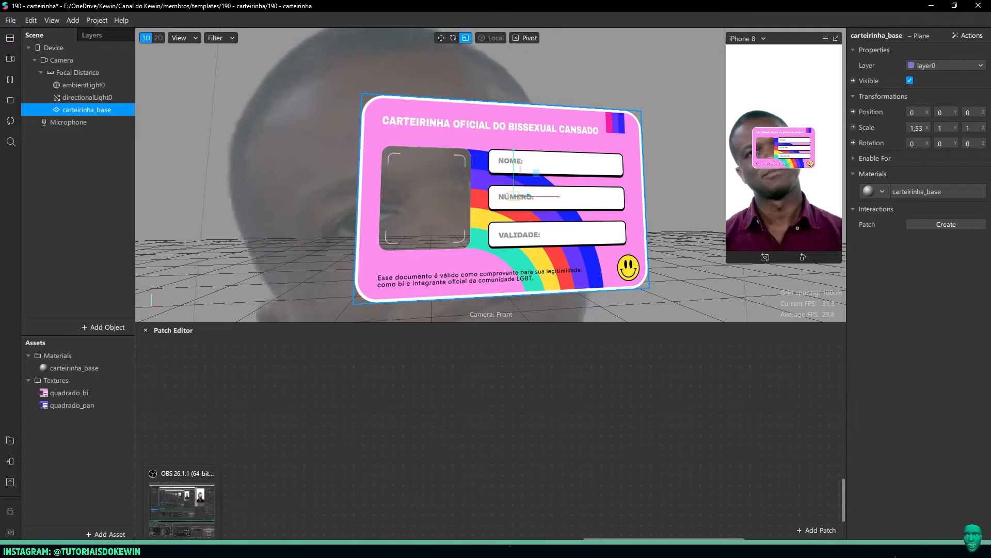
Create a patch from the diffuse texture property of the carteirinha_base material
{"action": "left_click", "coordinate": [80, 192]}
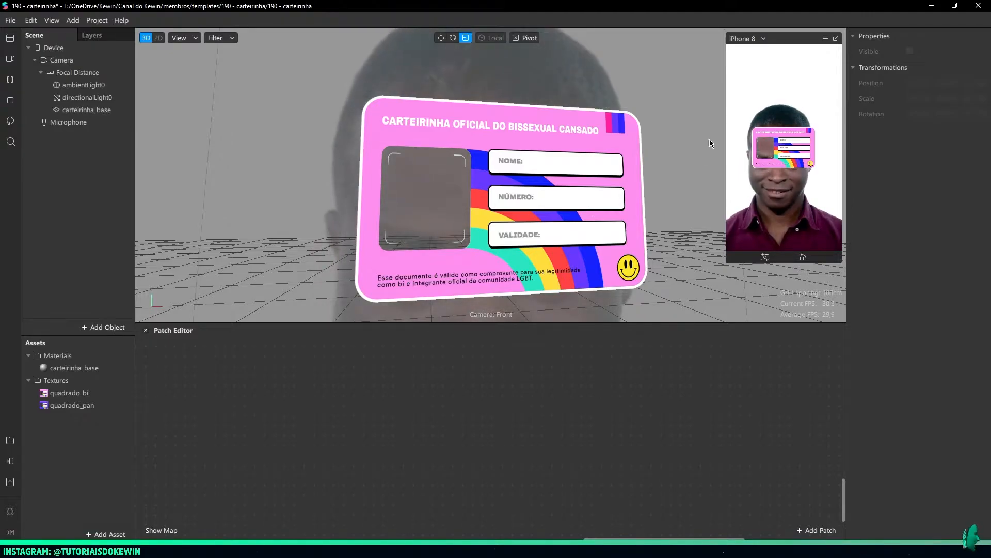
{"action": "left_click", "coordinate": [106, 394]}
{"action": "left_click", "coordinate": [106, 405]}
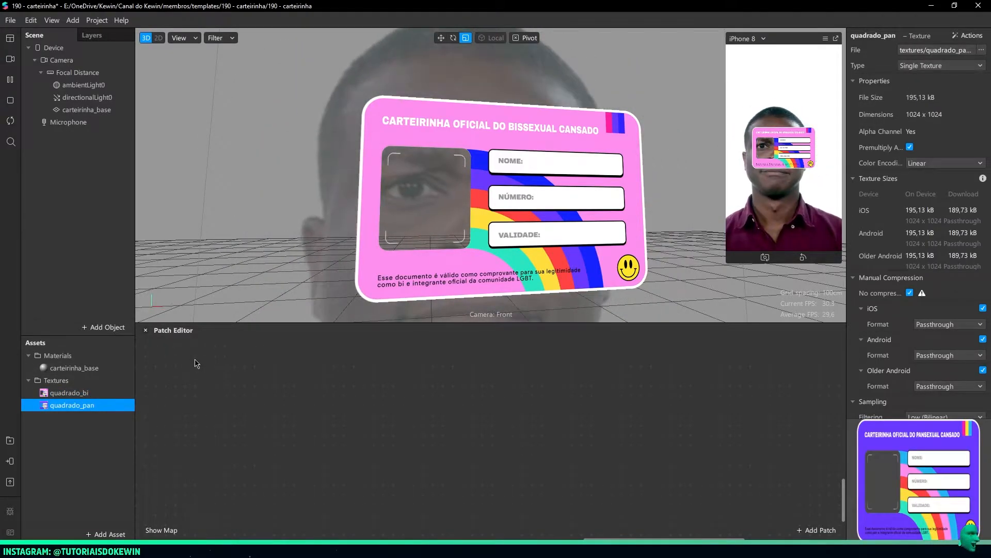
{"action": "left_click", "coordinate": [64, 369]}
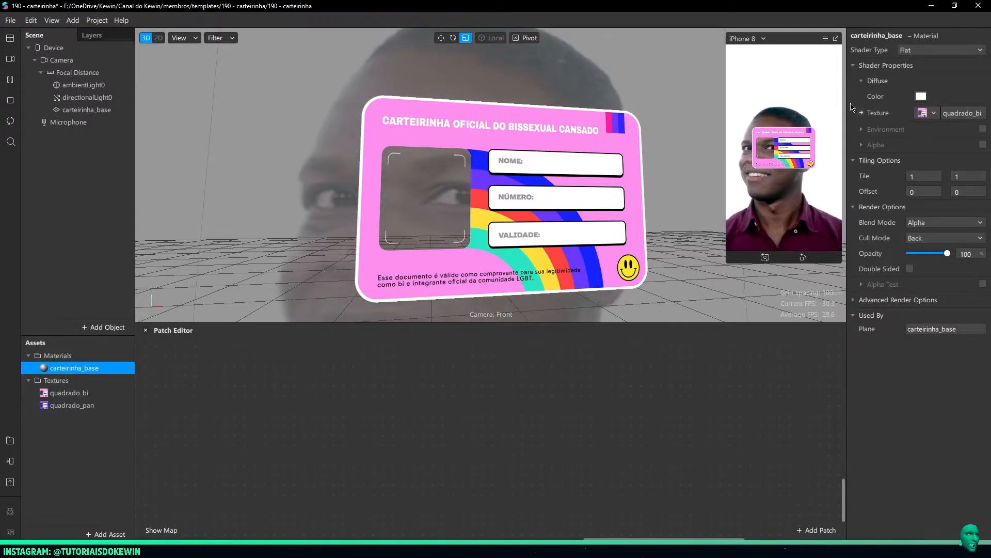
{"action": "left_click", "coordinate": [146, 330]}
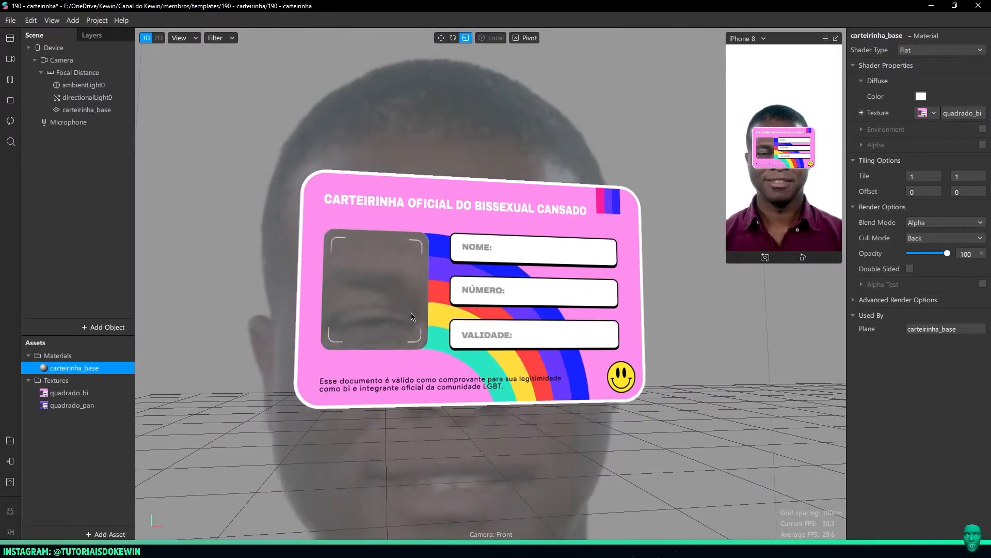
{"action": "left_click", "coordinate": [861, 113]}
{"action": "left_click_drag", "start_coordinate": [524, 449], "coordinate": [663, 403]}
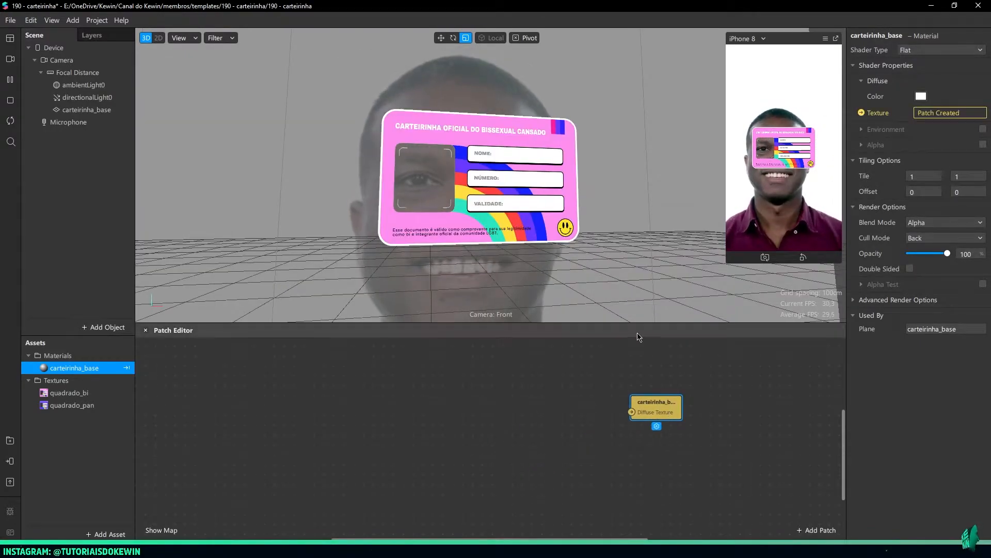
Enlarge the Patch Editor area and reposition the carteirinha_base diffuse texture patch in it
{"action": "left_click_drag", "start_coordinate": [633, 324], "coordinate": [636, 201]}
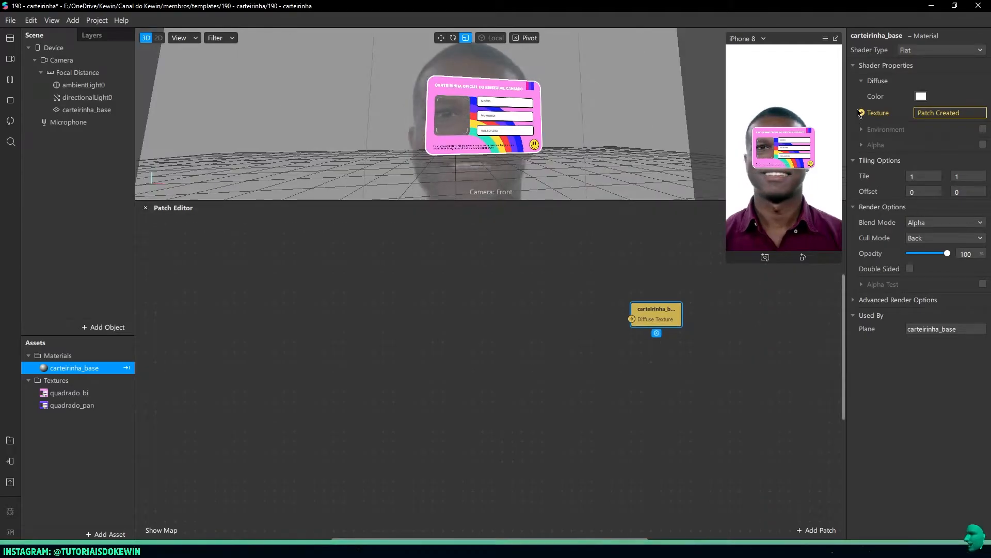
{"action": "left_click_drag", "start_coordinate": [658, 320], "coordinate": [618, 350]}
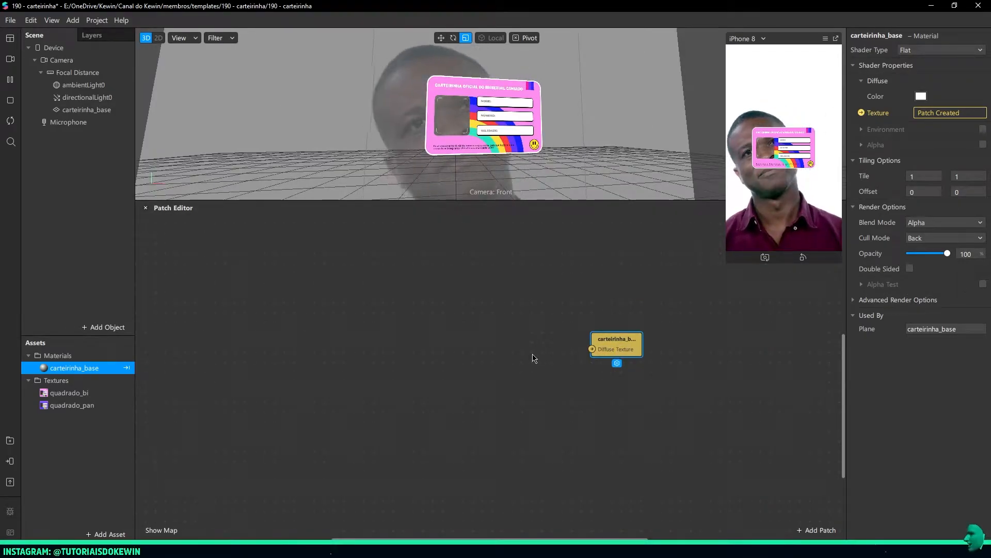
{"action": "left_click_drag", "start_coordinate": [629, 348], "coordinate": [610, 357]}
{"action": "left_click", "coordinate": [255, 350]}
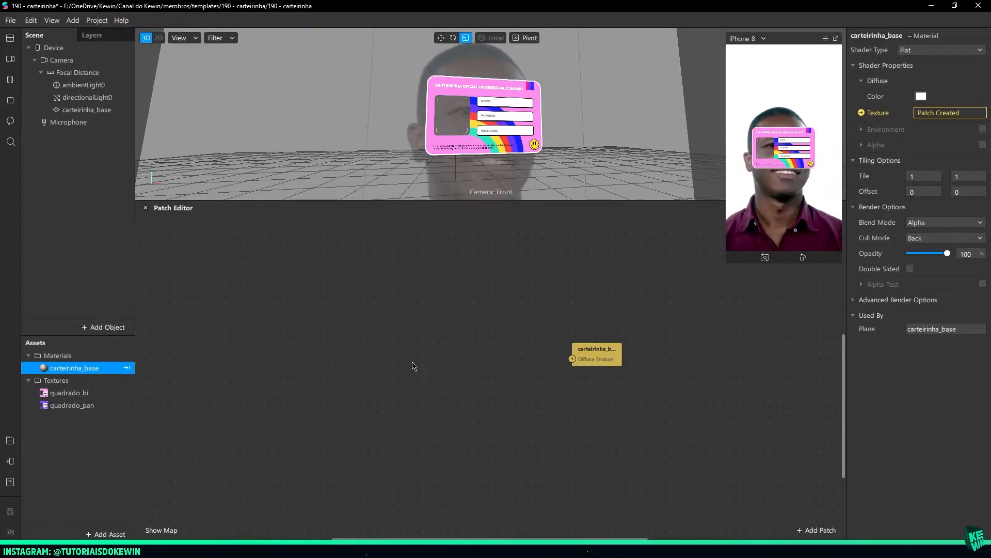
Add a Screen Tap patch well before the carteirinha_base patch in the graph
{"action": "scroll", "coordinate": [511, 373], "scroll_direction": "left", "scroll_amount": 3}
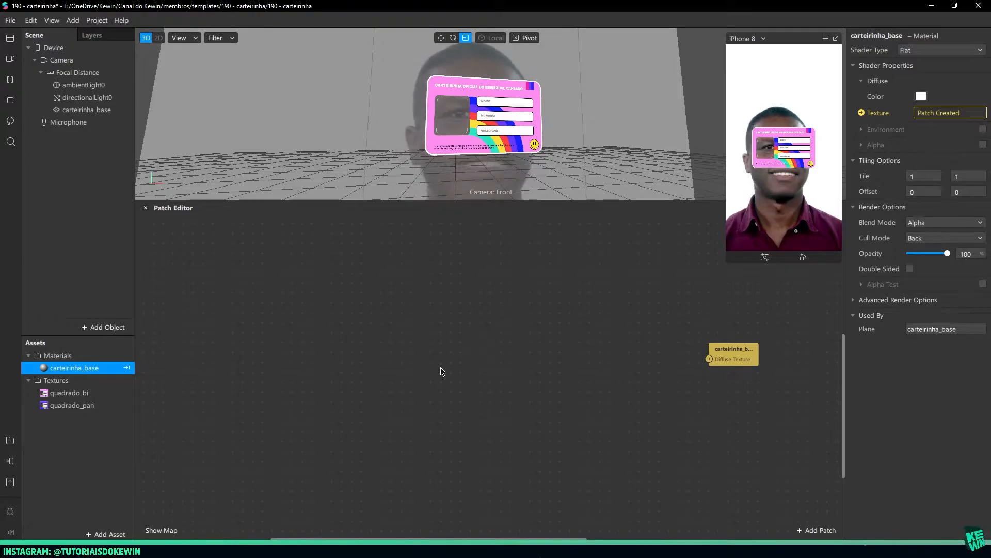
{"action": "right_click", "coordinate": [390, 358]}
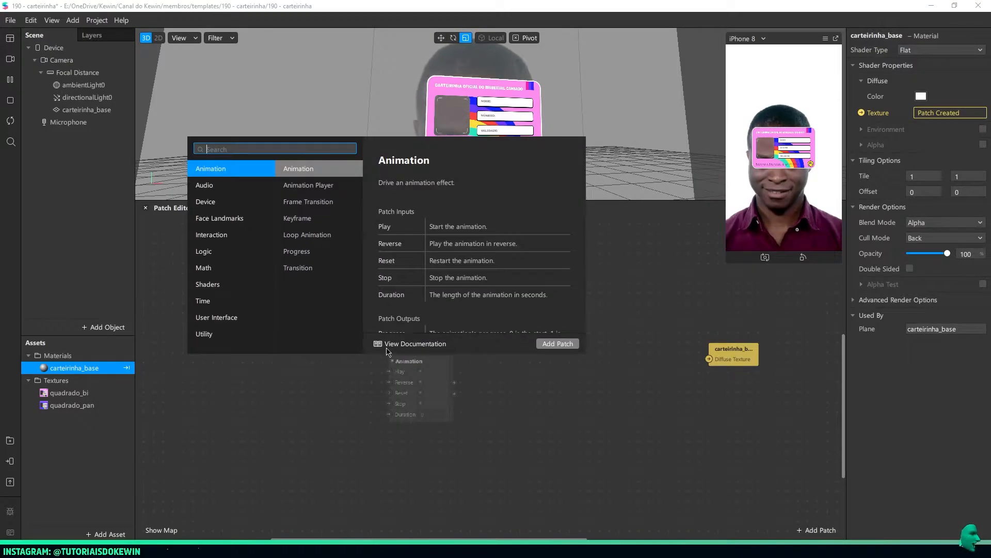
{"action": "type", "text": "screen"}
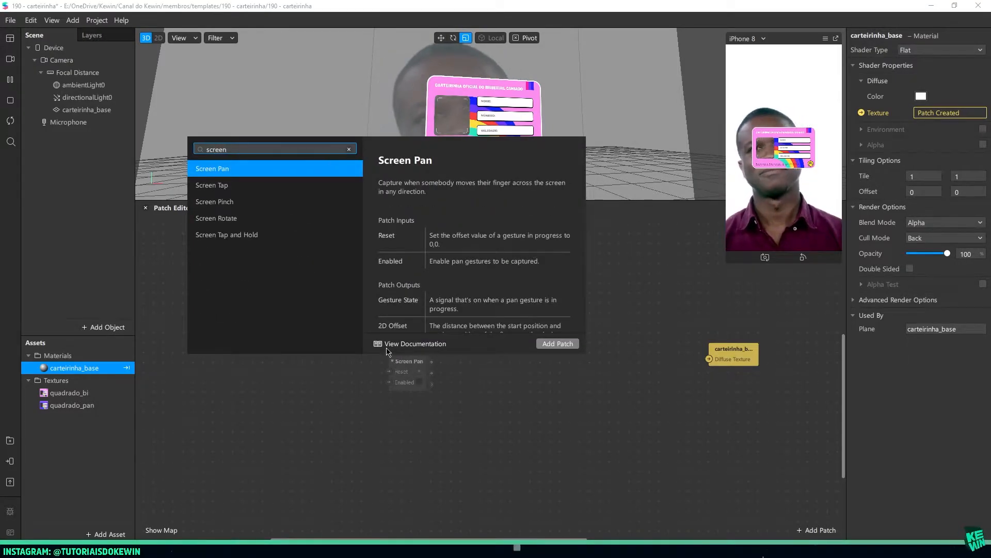
{"action": "key", "text": "Down"}
{"action": "key", "text": "Return"}
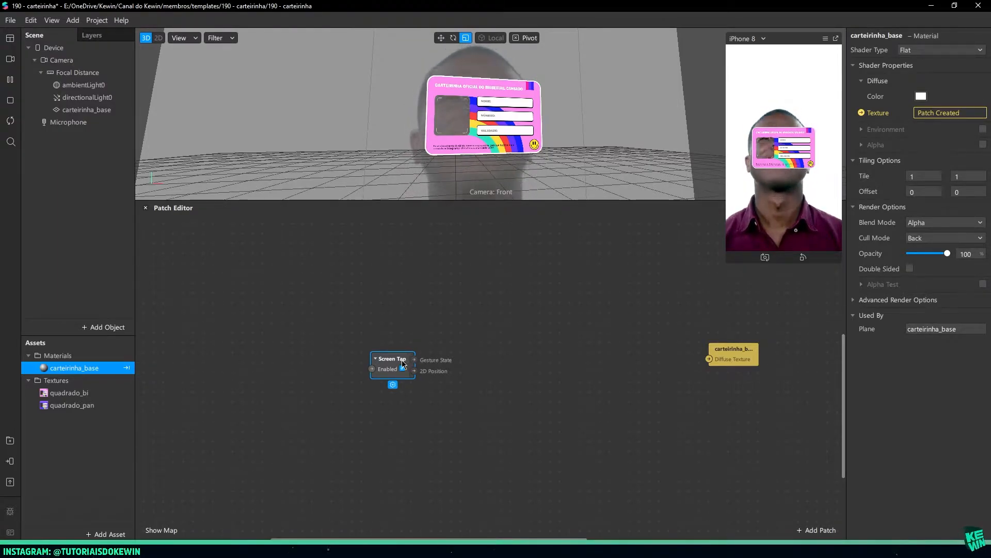
Add an Option Picker patch between the Screen Tap and carteirinha_base patches
{"action": "double_click", "coordinate": [485, 371]}
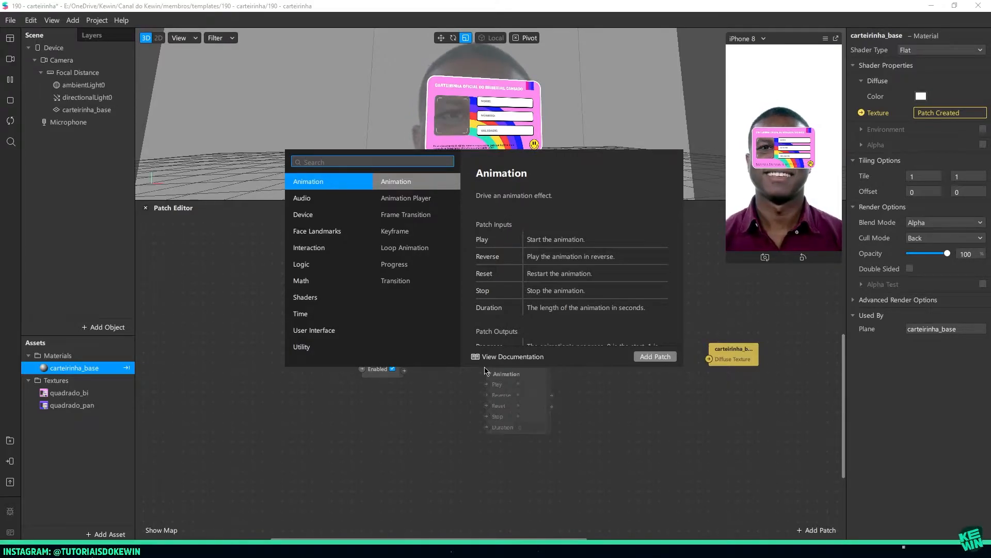
{"action": "left_click", "coordinate": [744, 362]}
{"action": "left_click_drag", "start_coordinate": [738, 360], "coordinate": [707, 360]}
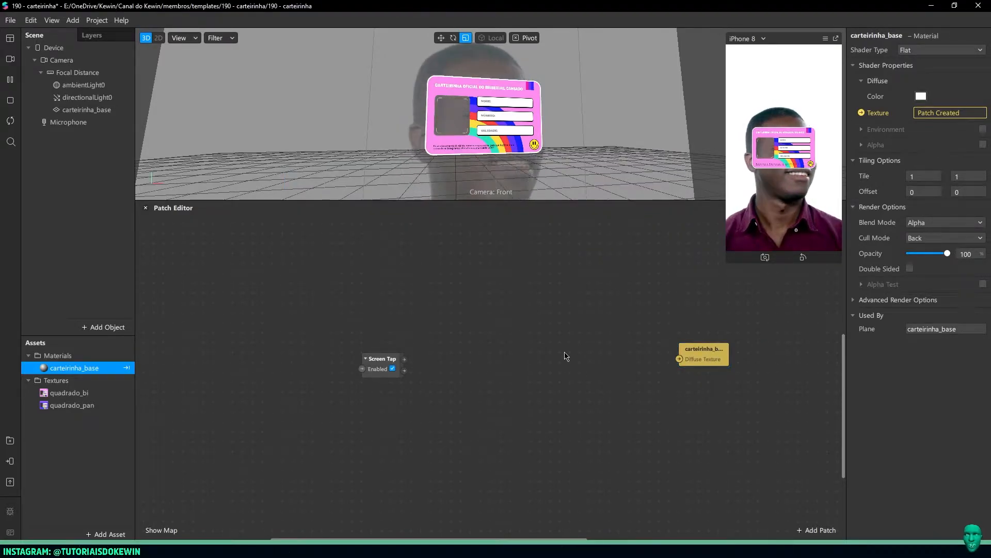
{"action": "double_click", "coordinate": [566, 355]}
{"action": "type", "text": "option"}
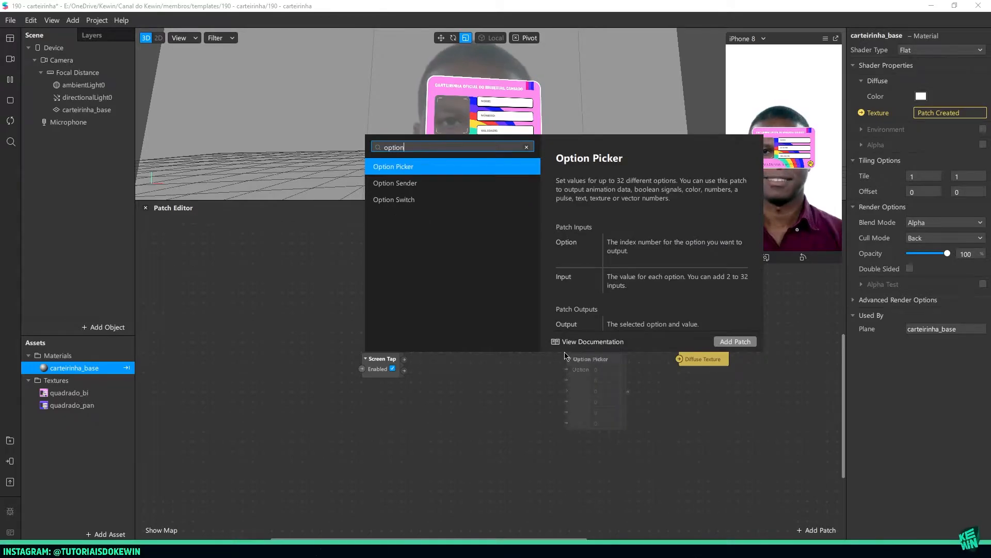
{"action": "key", "text": "Return"}
{"action": "left_click_drag", "start_coordinate": [577, 365], "coordinate": [571, 336]}
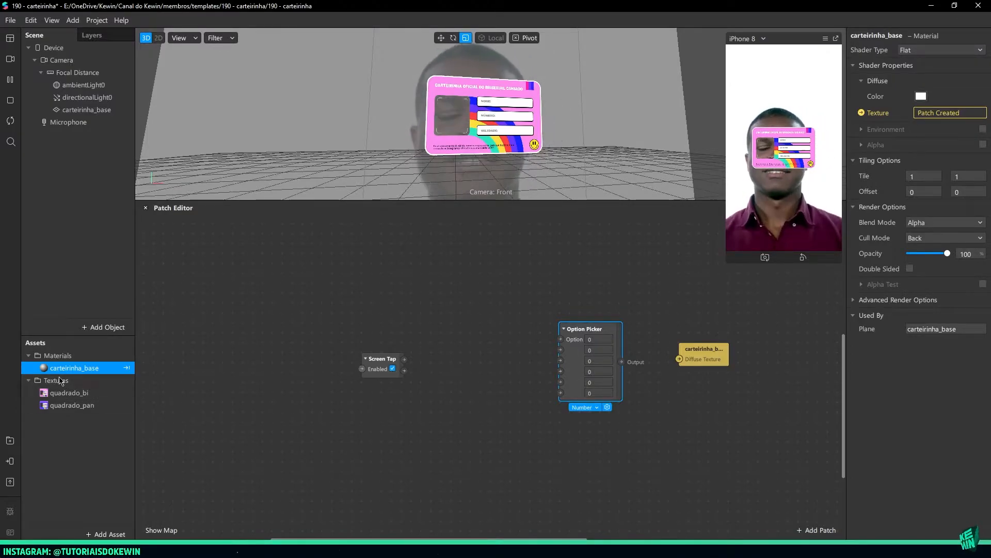
Set the Option Picker's value type to Texture and reduce it to two inputs
{"action": "left_click", "coordinate": [585, 408]}
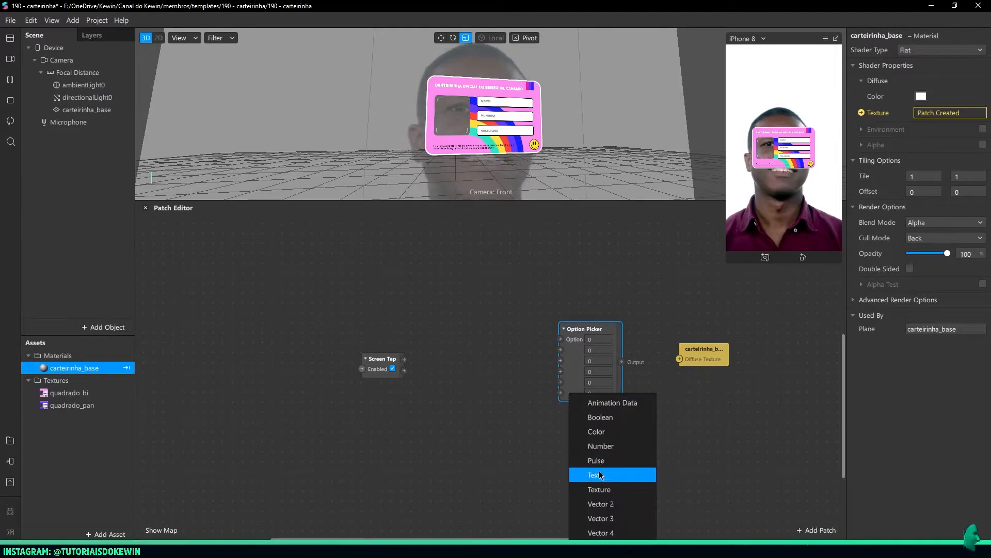
{"action": "left_click", "coordinate": [599, 489]}
{"action": "left_click", "coordinate": [578, 379]}
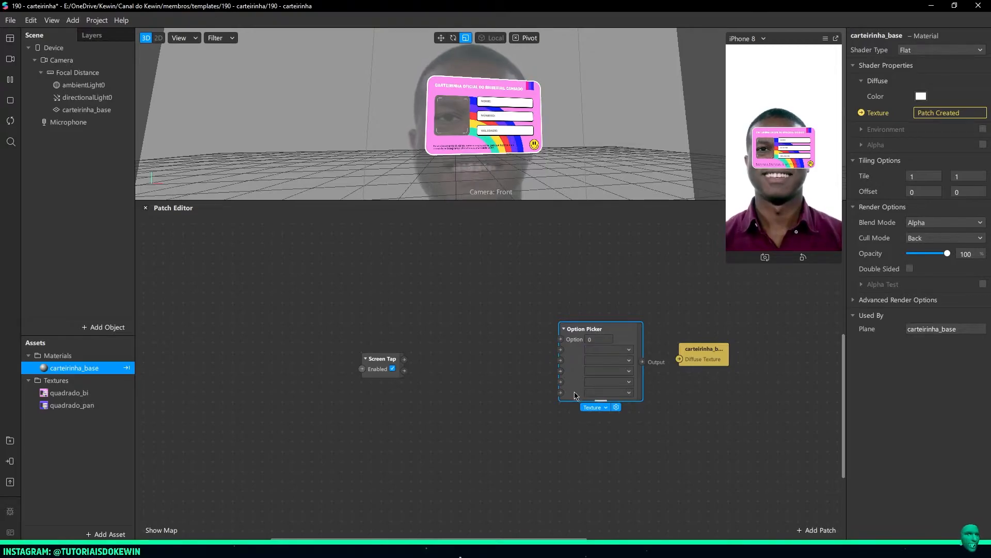
{"action": "left_click_drag", "start_coordinate": [600, 400], "coordinate": [606, 367]}
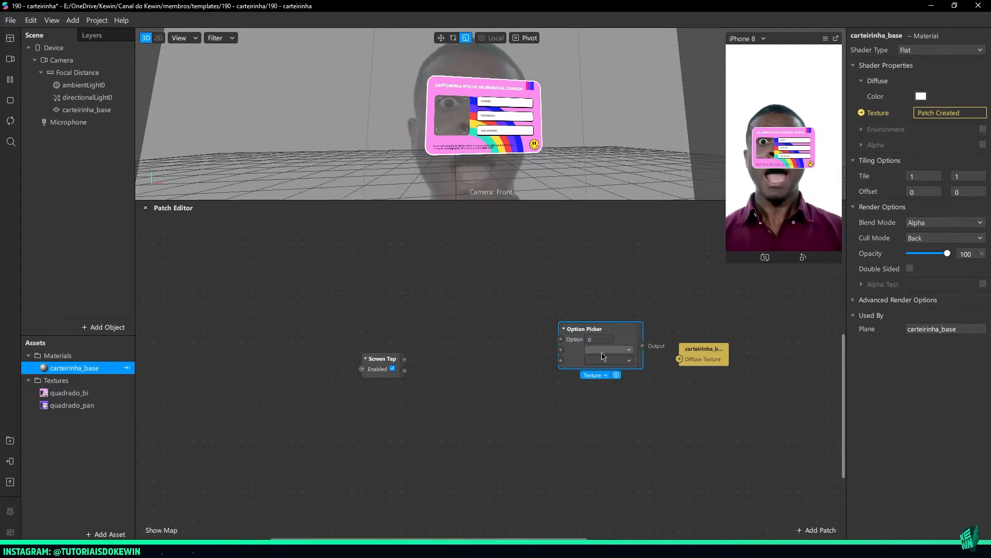
Assign quadrado_bi and quadrado_pan to the Option Picker's two inputs and connect its output to the carteirinha_base Diffuse Texture
{"action": "left_click", "coordinate": [602, 355]}
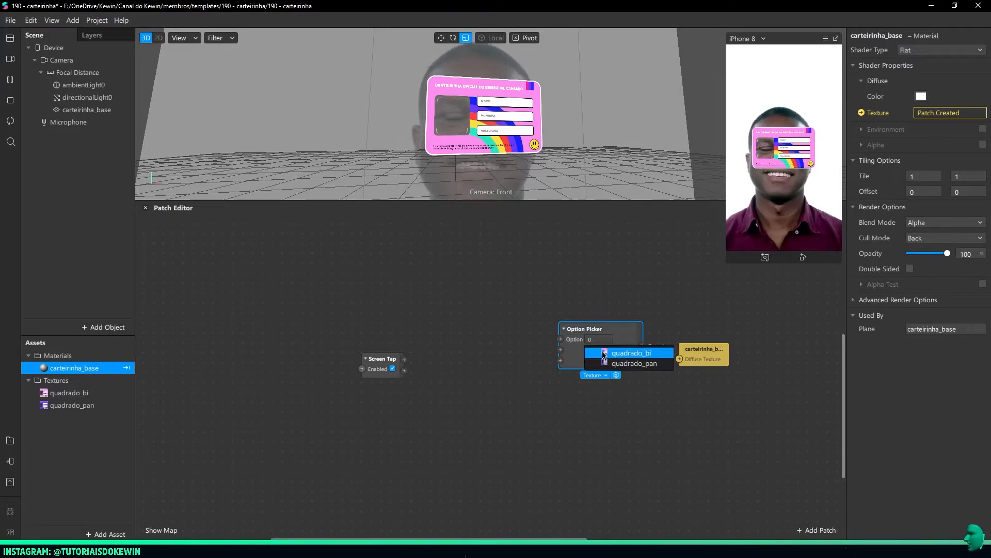
{"action": "left_click", "coordinate": [608, 363]}
{"action": "left_click", "coordinate": [609, 361]}
{"action": "left_click", "coordinate": [610, 373]}
{"action": "left_click_drag", "start_coordinate": [643, 355], "coordinate": [694, 360]}
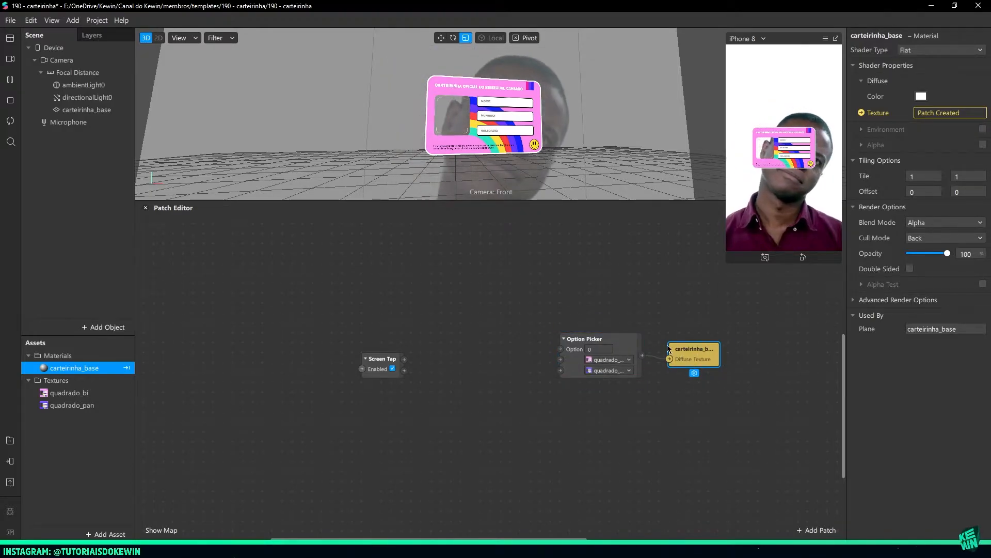
Enlarge the device preview and set the Option Picker's option to 1 to test the second card texture
{"action": "left_click_drag", "start_coordinate": [727, 264], "coordinate": [689, 331]}
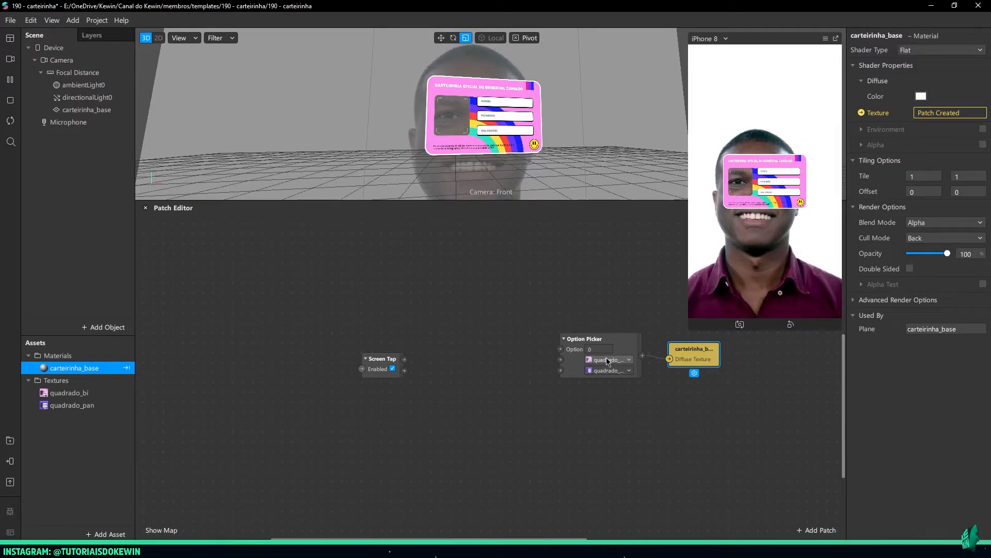
{"action": "left_click", "coordinate": [590, 349]}
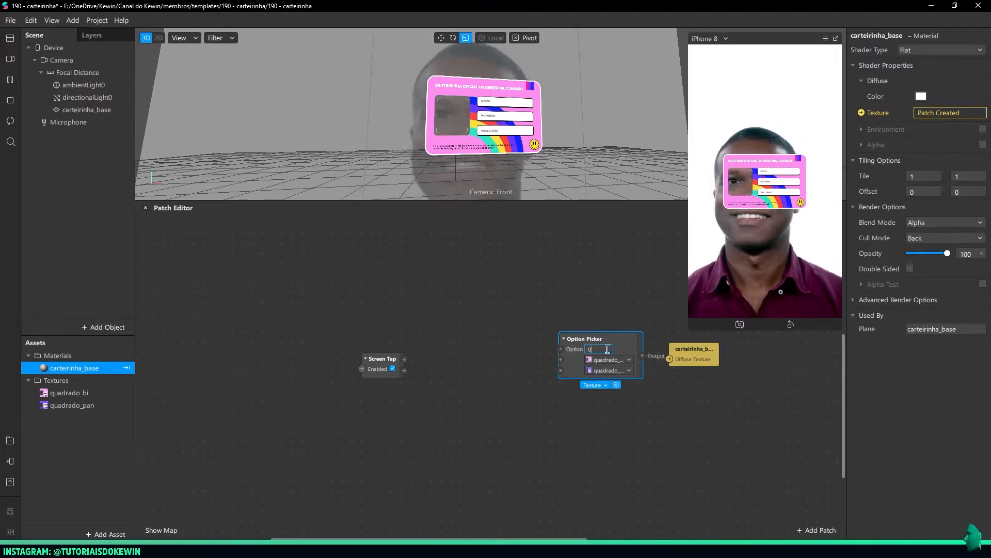
{"action": "type", "text": "1"}
{"action": "key", "text": "Return"}
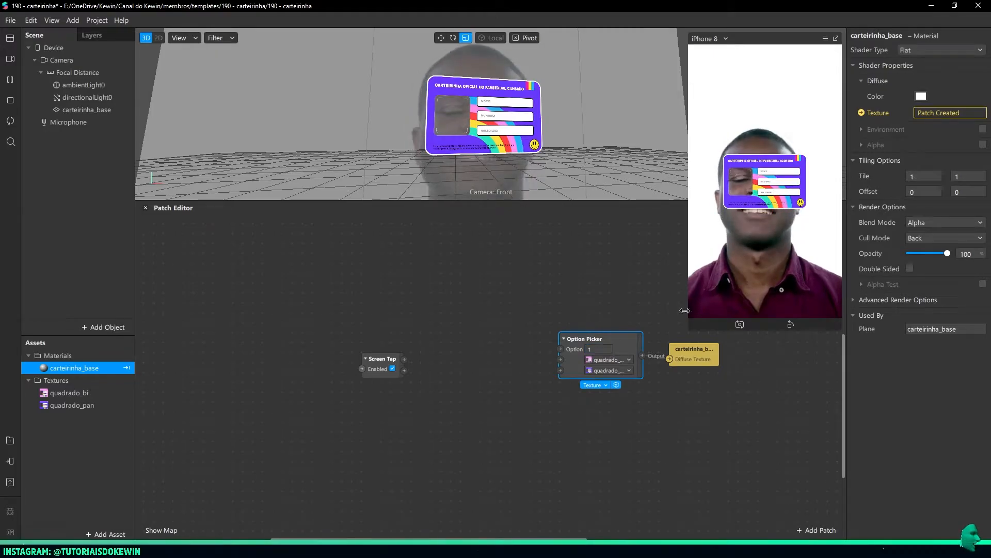
Add a Counter patch between Screen Tap and Option Picker and set its Maximum Count to 2
{"action": "left_click_drag", "start_coordinate": [382, 363], "coordinate": [370, 364]}
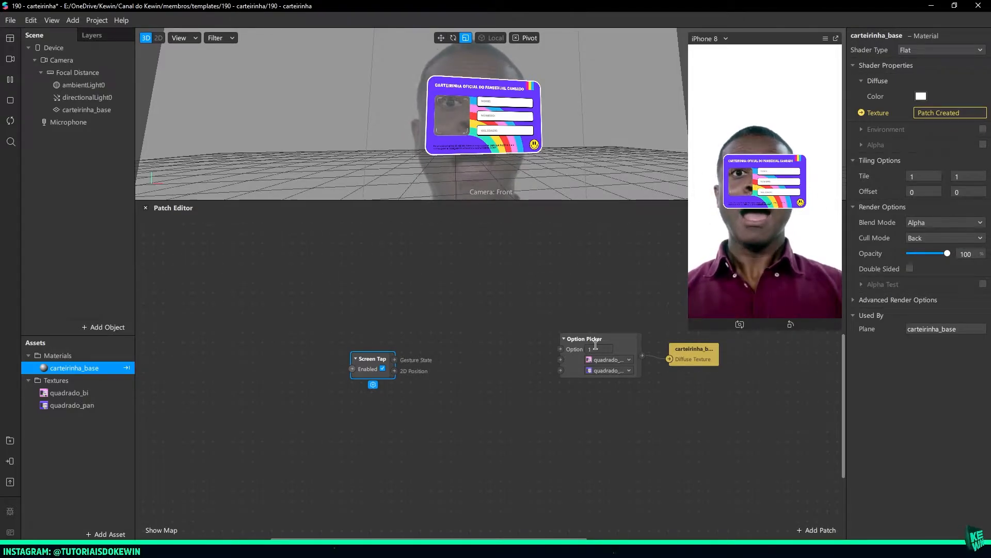
{"action": "left_click", "coordinate": [581, 356]}
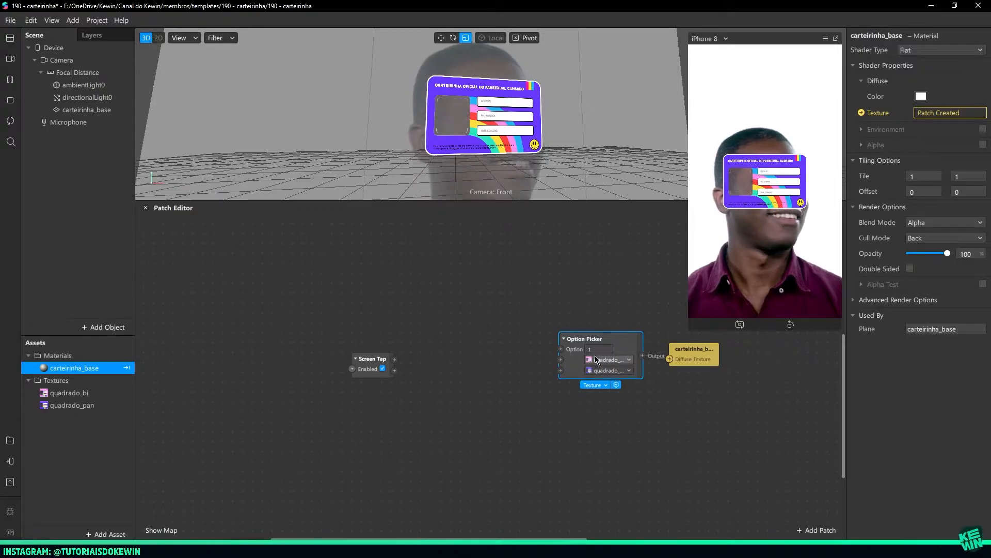
{"action": "left_click_drag", "start_coordinate": [372, 361], "coordinate": [363, 362]}
{"action": "left_click", "coordinate": [438, 344]}
{"action": "double_click", "coordinate": [440, 342]}
{"action": "type", "text": "count"}
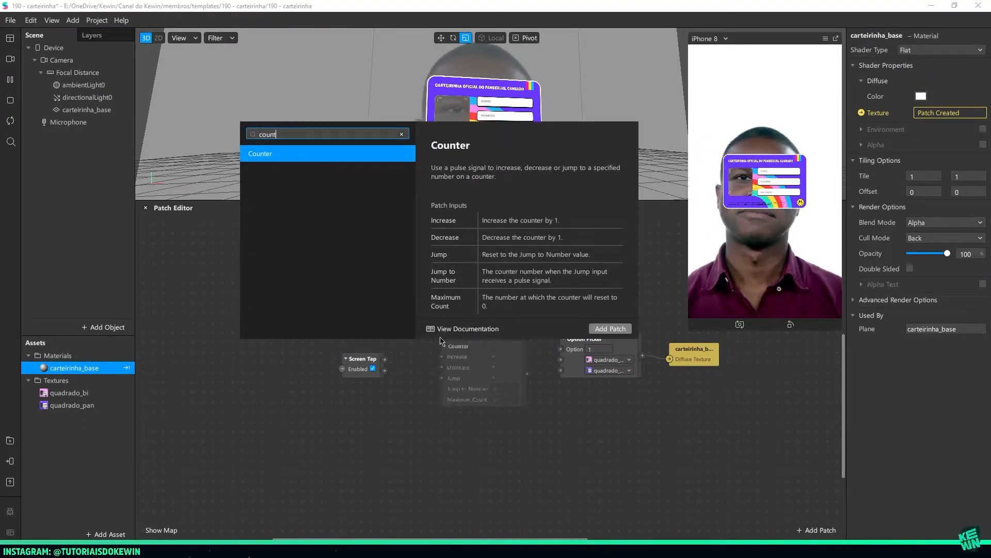
{"action": "key", "text": "Return"}
{"action": "left_click", "coordinate": [455, 365]}
{"action": "left_click_drag", "start_coordinate": [471, 367], "coordinate": [509, 355]}
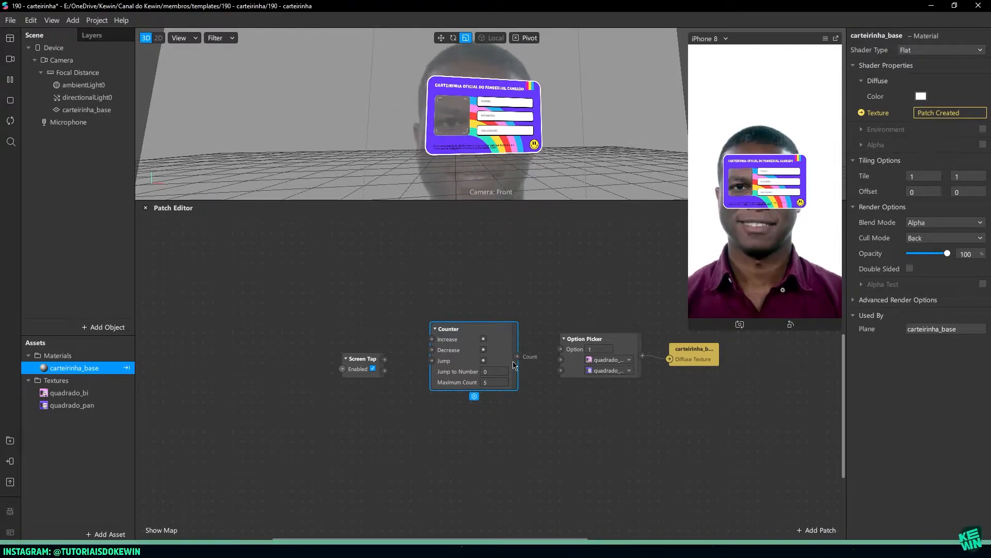
{"action": "left_click_drag", "start_coordinate": [498, 368], "coordinate": [499, 378]}
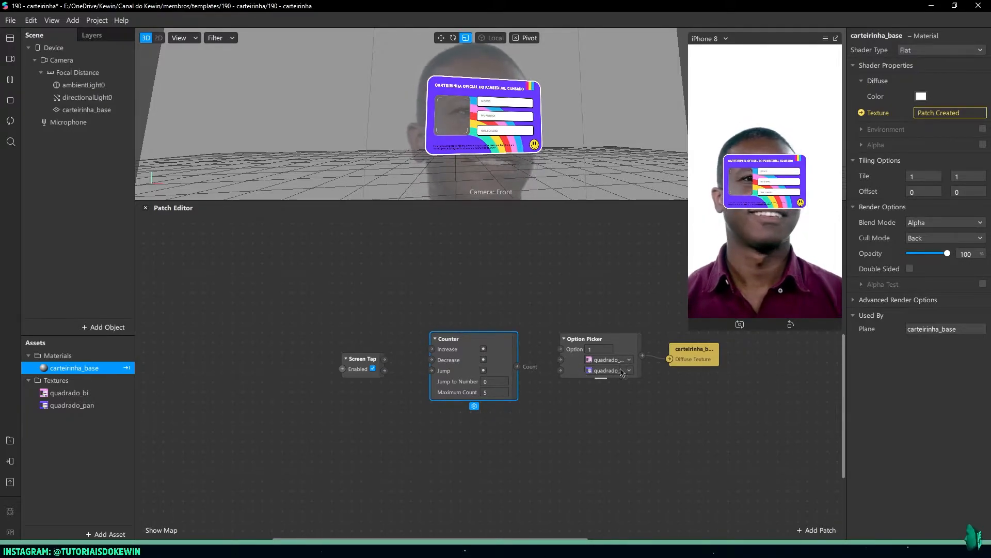
{"action": "left_click", "coordinate": [488, 394]}
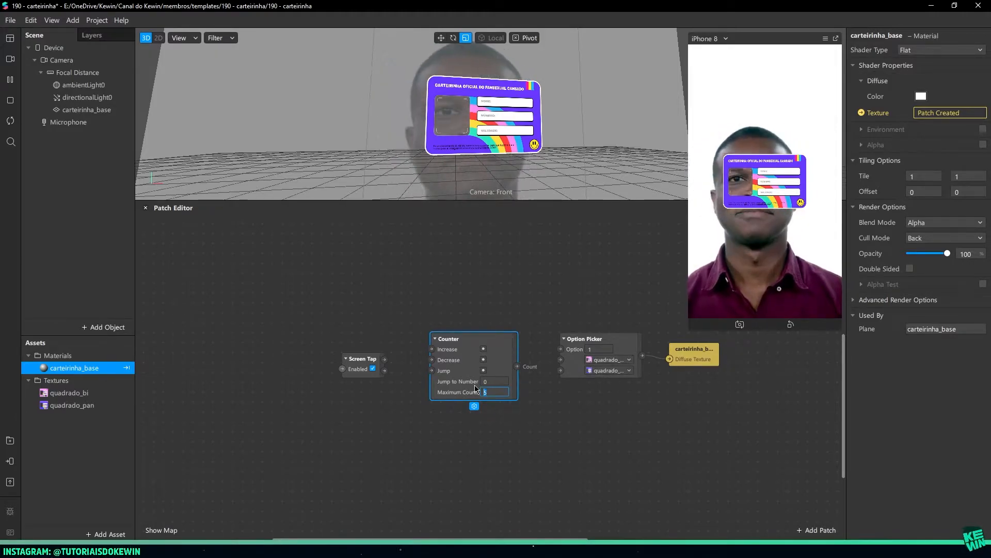
{"action": "key", "text": "Return"}
Connect Screen Tap's Gesture State to the Counter's Increase, and the Counter's Count to the Option Picker's Option
{"action": "left_click_drag", "start_coordinate": [354, 370], "coordinate": [343, 360]}
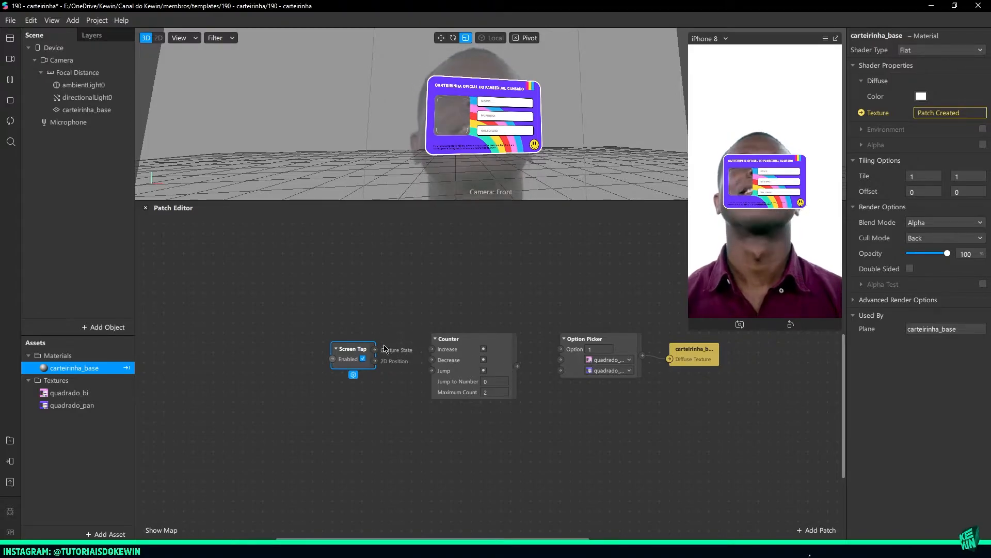
{"action": "left_click_drag", "start_coordinate": [375, 350], "coordinate": [433, 350]}
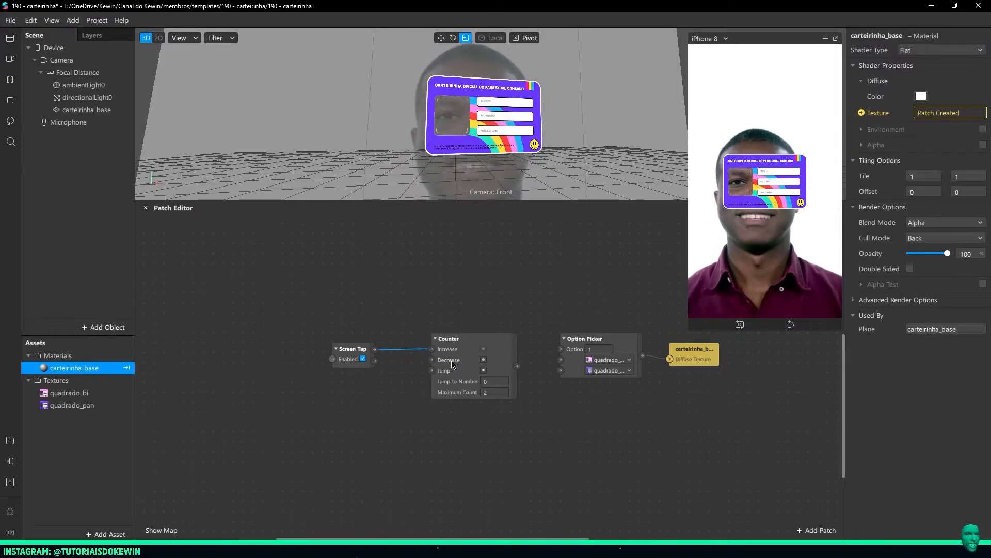
{"action": "left_click", "coordinate": [481, 382]}
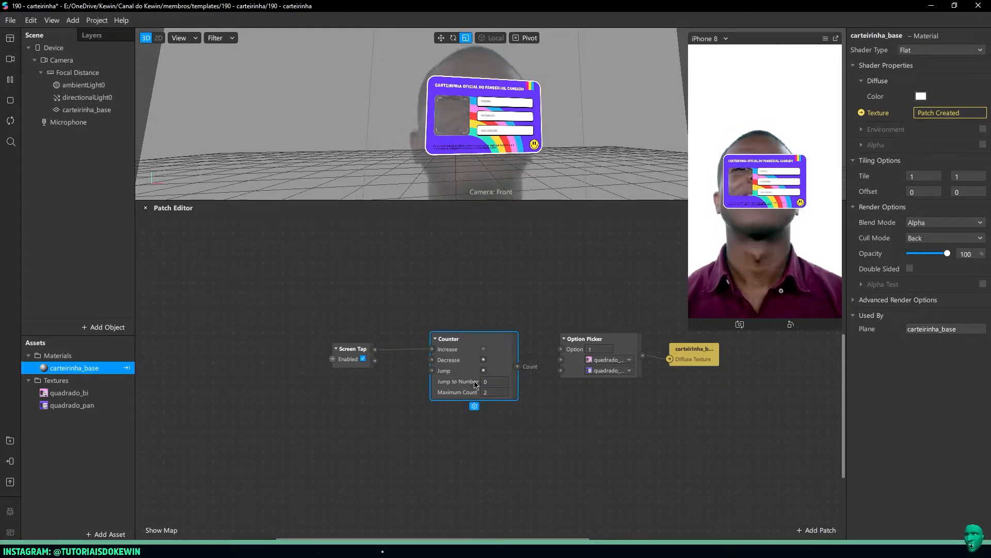
{"action": "mouse_move", "coordinate": [355, 356]}
{"action": "left_mouse_down"}
{"action": "mouse_move", "coordinate": [377, 354]}
{"action": "mouse_move", "coordinate": [354, 357]}
{"action": "left_mouse_up"}
{"action": "left_click_drag", "start_coordinate": [516, 366], "coordinate": [561, 349]}
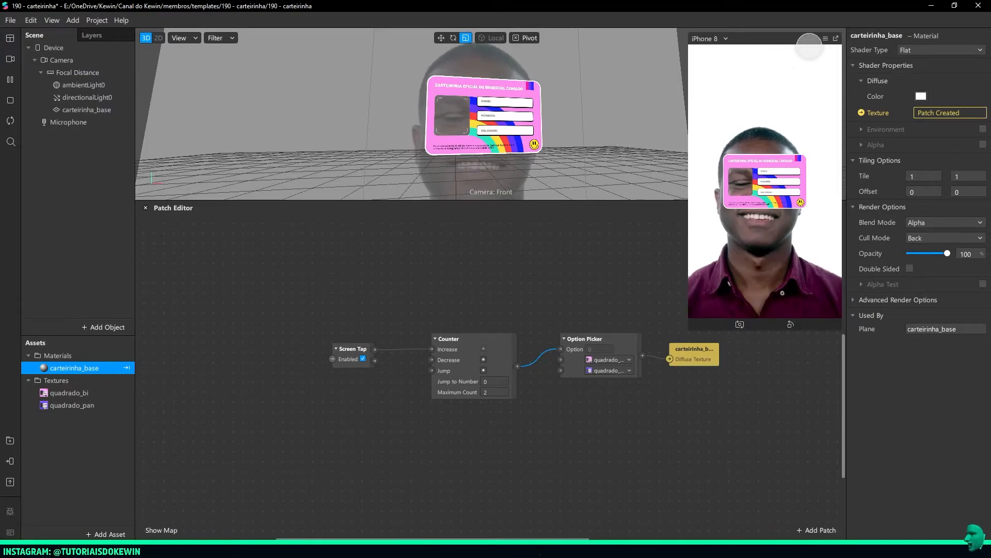
Use Simulate Touch in the device preview and tap it repeatedly to test switching between the card textures
{"action": "left_click", "coordinate": [825, 38]}
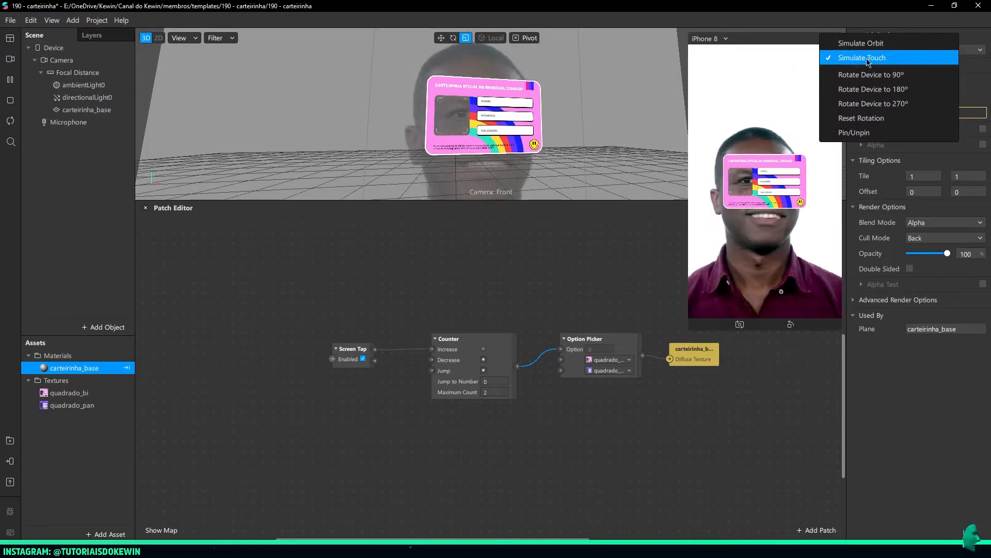
{"action": "left_click", "coordinate": [887, 59]}
{"action": "left_click", "coordinate": [782, 290]}
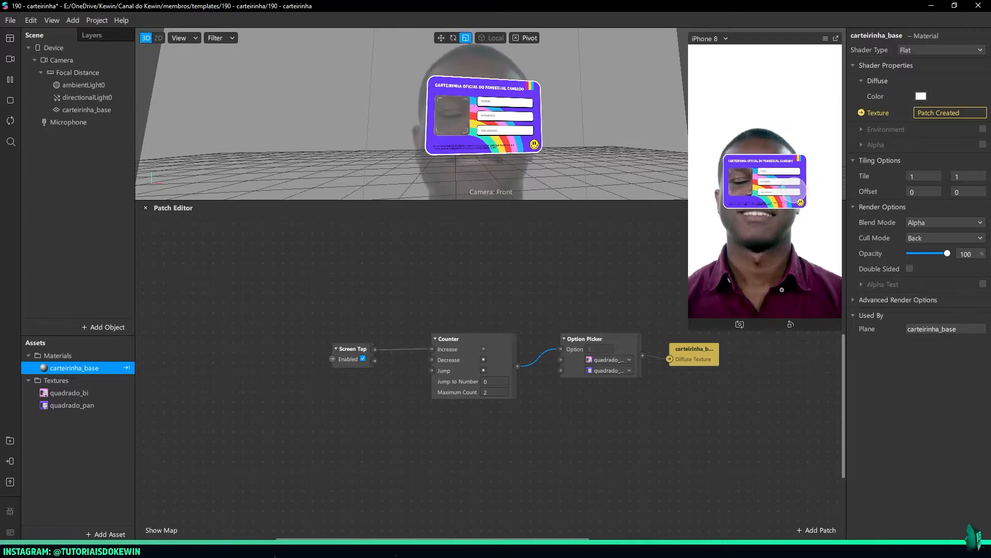
{"action": "left_click", "coordinate": [783, 289]}
{"action": "left_click", "coordinate": [783, 288]}
{"action": "left_click", "coordinate": [782, 289]}
{"action": "left_click", "coordinate": [782, 289]}
Shrink the device preview slightly and reduce the Patch Editor's height to give the 3D viewport more room
{"action": "mouse_move", "coordinate": [690, 183]}
{"action": "left_mouse_down"}
{"action": "mouse_move", "coordinate": [610, 199]}
{"action": "mouse_move", "coordinate": [694, 192]}
{"action": "left_mouse_up"}
{"action": "scroll", "coordinate": [538, 165], "scroll_direction": "up", "scroll_amount": 8}
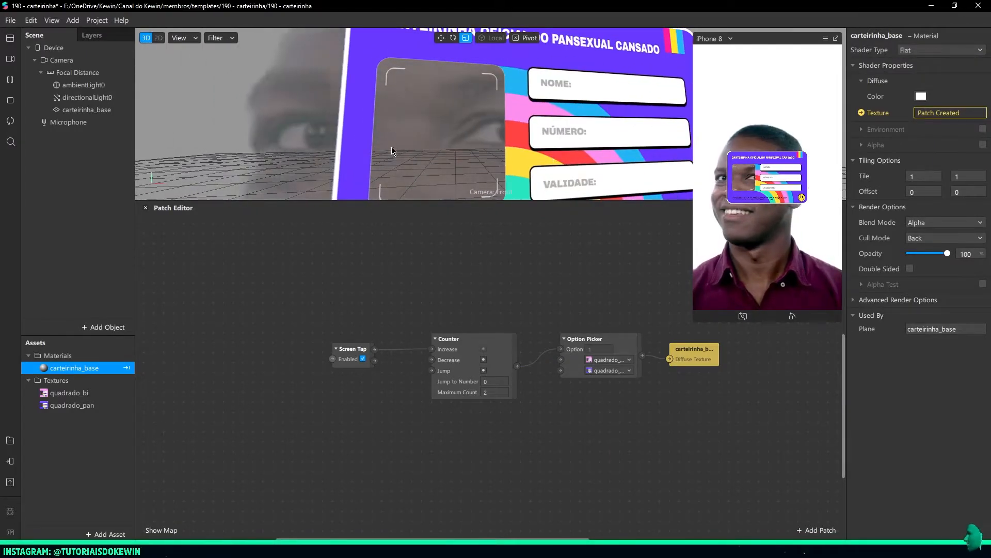
{"action": "left_click_drag", "start_coordinate": [440, 201], "coordinate": [450, 329]}
{"action": "scroll", "coordinate": [481, 140], "scroll_direction": "down", "scroll_amount": 5}
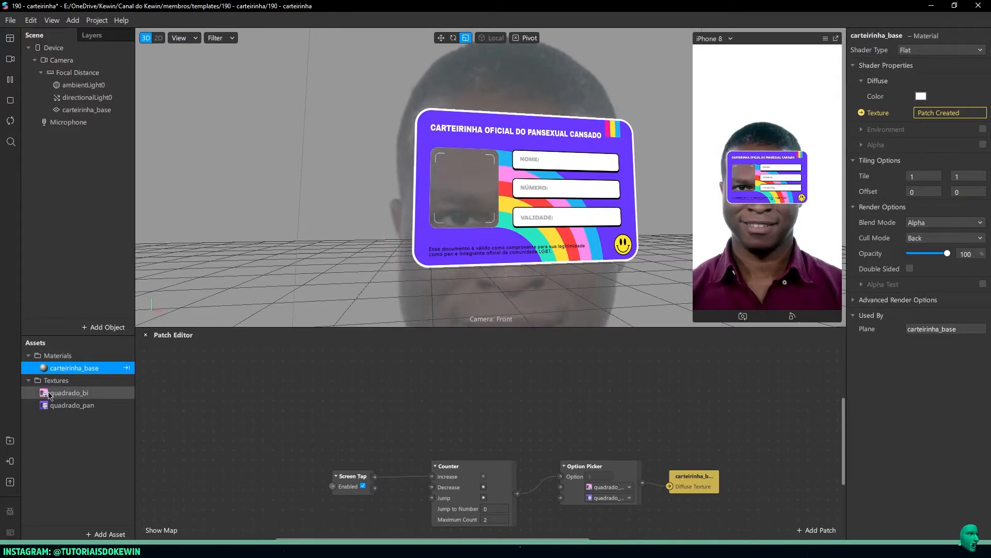
Inspect the quadrado_bi and quadrado_pan textures, then add a texture extraction to the Camera and select the extracted camera texture
{"action": "left_click", "coordinate": [69, 393]}
{"action": "left_click", "coordinate": [73, 404]}
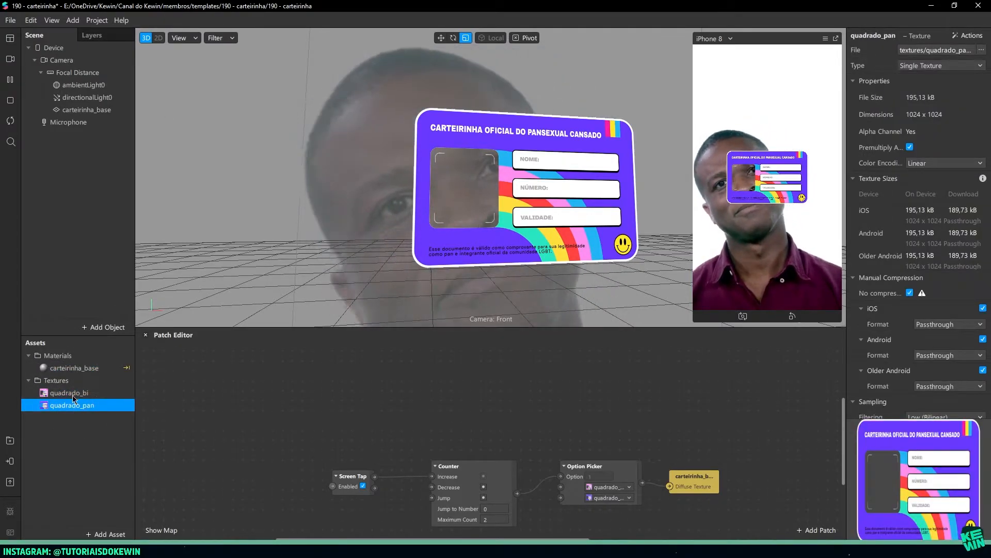
{"action": "left_click", "coordinate": [65, 63]}
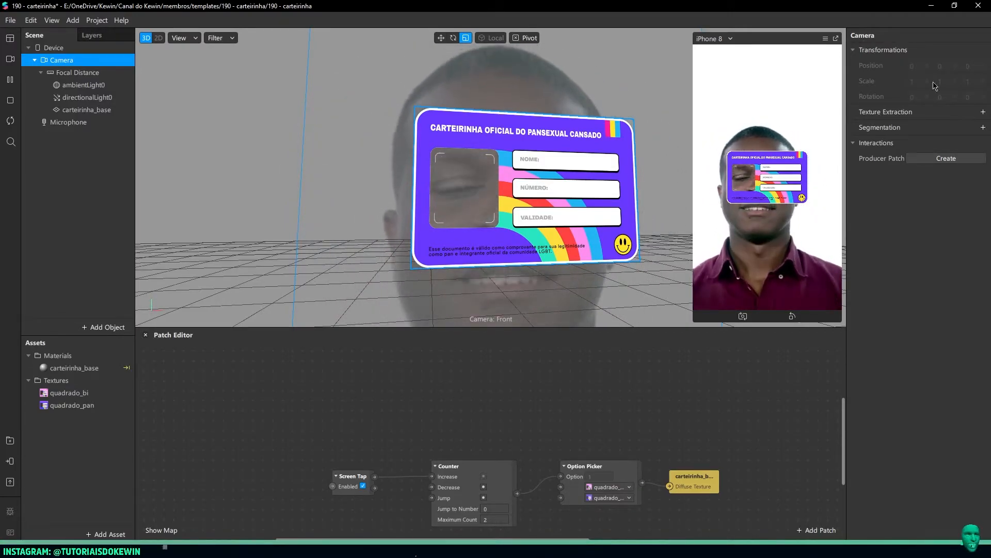
{"action": "left_click", "coordinate": [983, 112]}
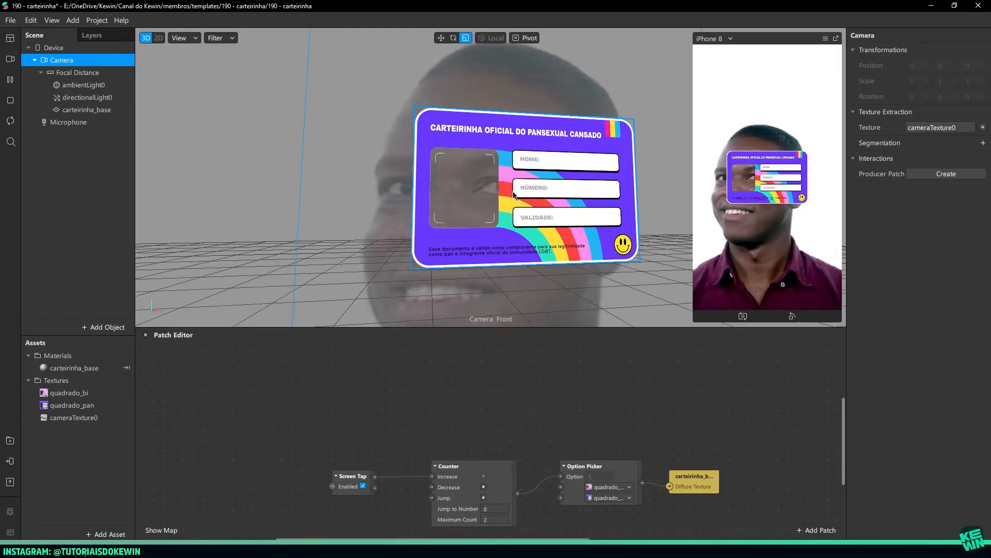
{"action": "left_click", "coordinate": [71, 418]}
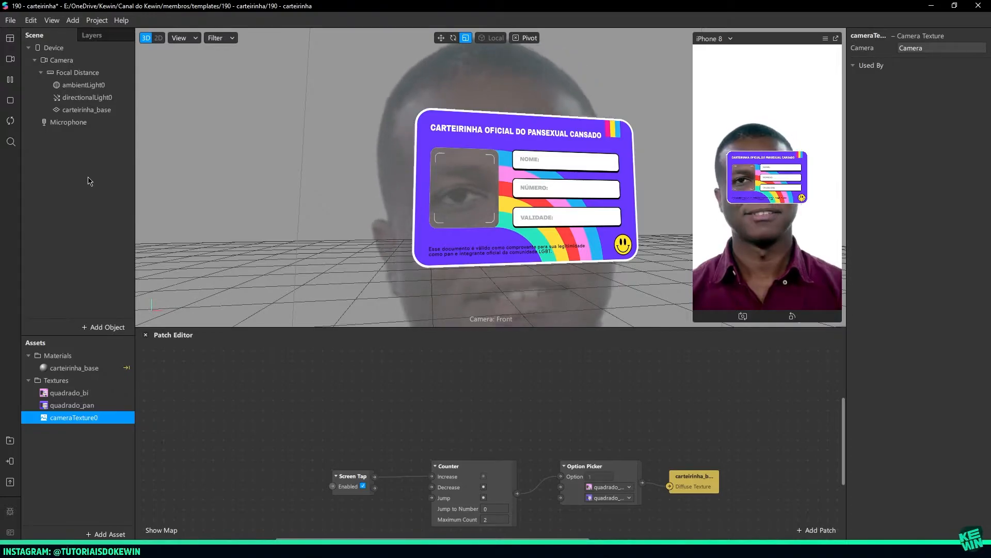
Add a plane under Focal Distance and name it câmera
{"action": "right_click", "coordinate": [85, 140]}
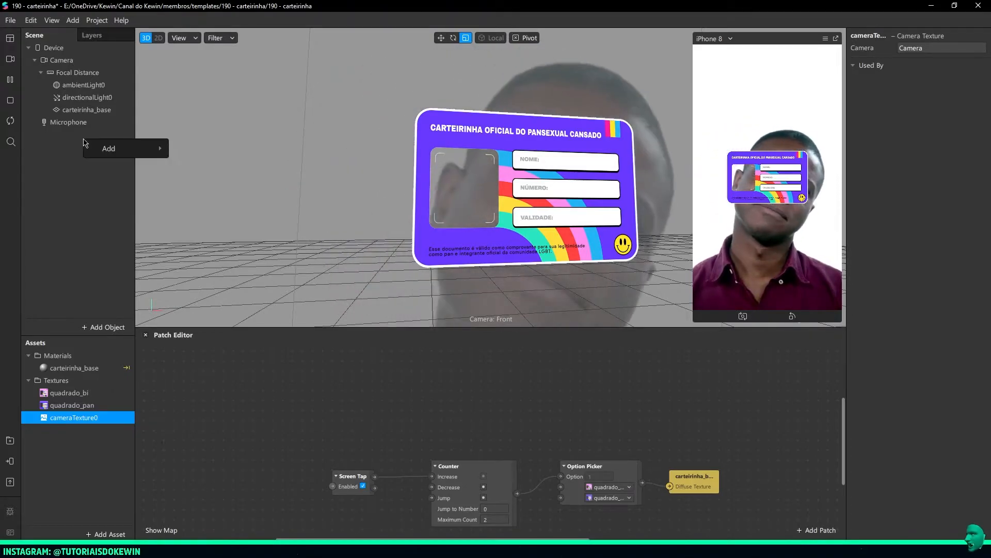
{"action": "mouse_move", "coordinate": [118, 148]}
{"action": "left_click", "coordinate": [199, 204]}
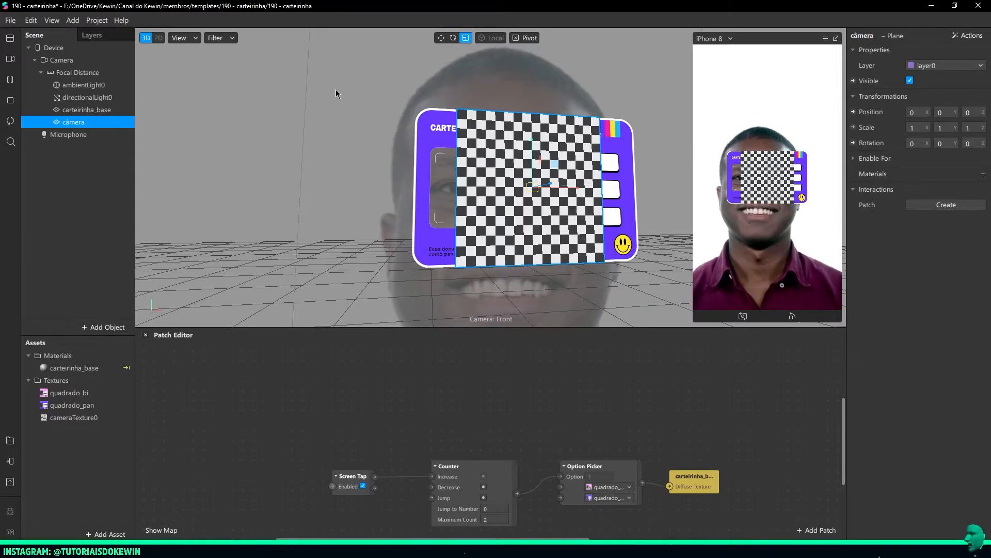
Create a new material for the câmera plane and rename that material câmera
{"action": "left_click", "coordinate": [983, 174]}
{"action": "left_click", "coordinate": [938, 207]}
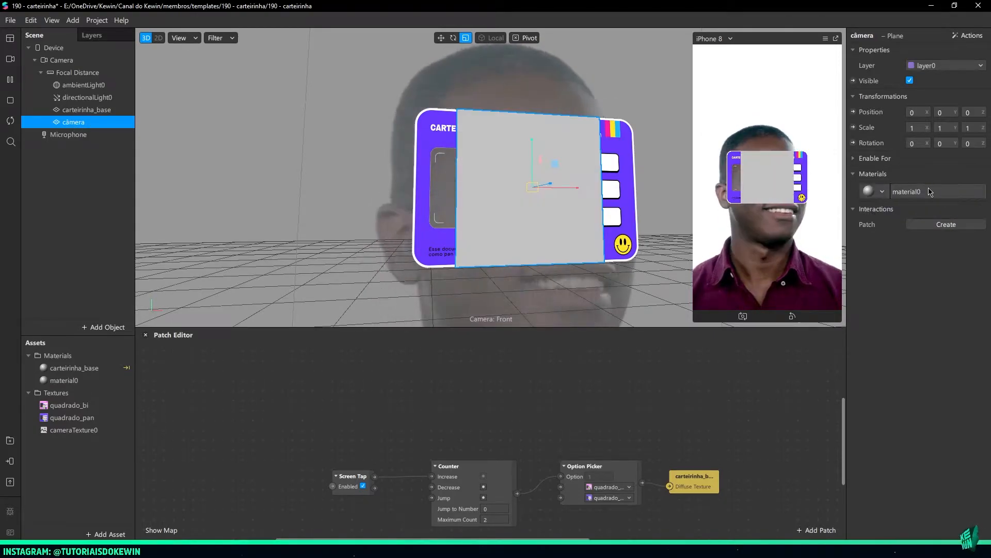
{"action": "left_click", "coordinate": [925, 193]}
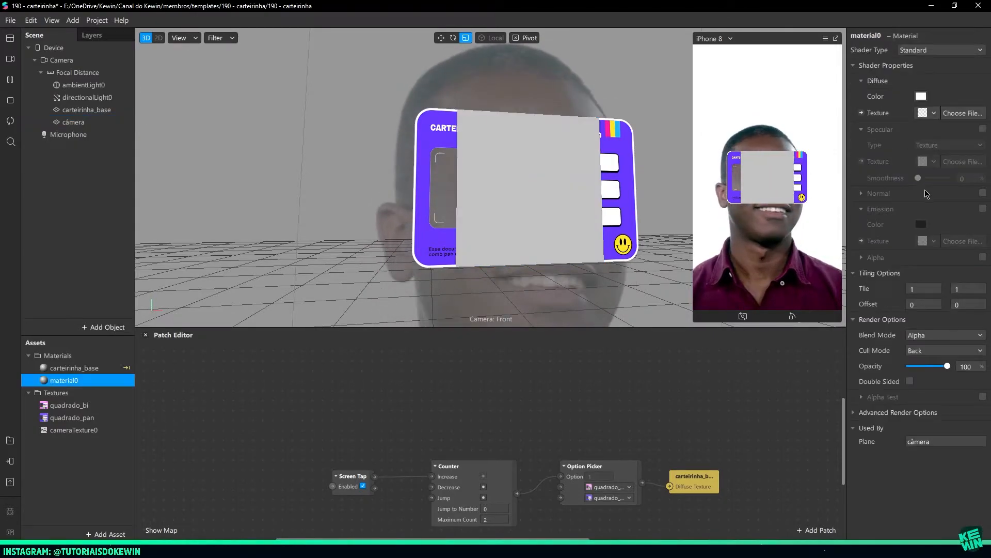
{"action": "double_click", "coordinate": [63, 381]}
{"action": "type", "text": "câmera"}
{"action": "key", "text": "Return"}
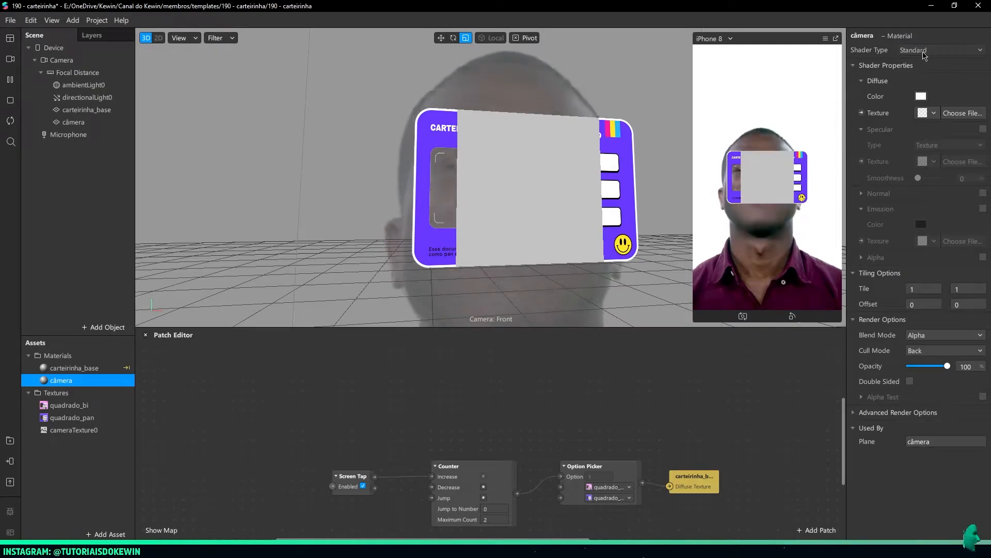
Set the câmera material's Shader Type to Flat and its Diffuse Texture to cameraTexture0
{"action": "left_click", "coordinate": [924, 52]}
{"action": "left_click", "coordinate": [916, 50]}
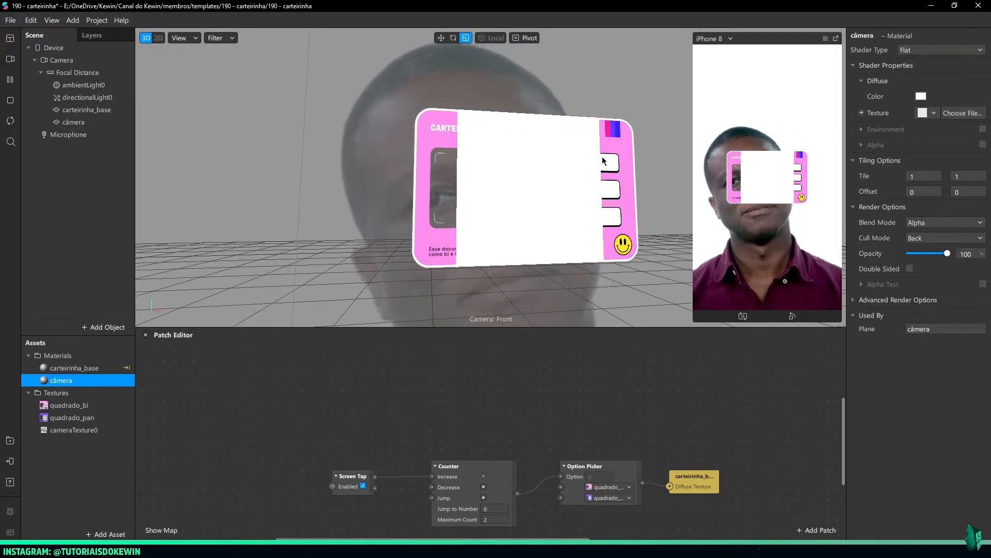
{"action": "left_click", "coordinate": [928, 115]}
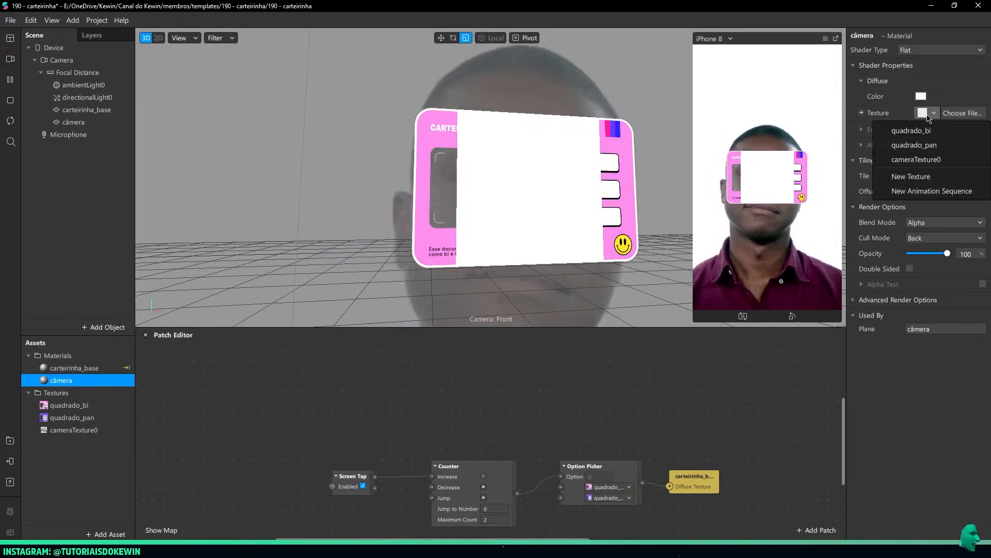
{"action": "left_click", "coordinate": [916, 159]}
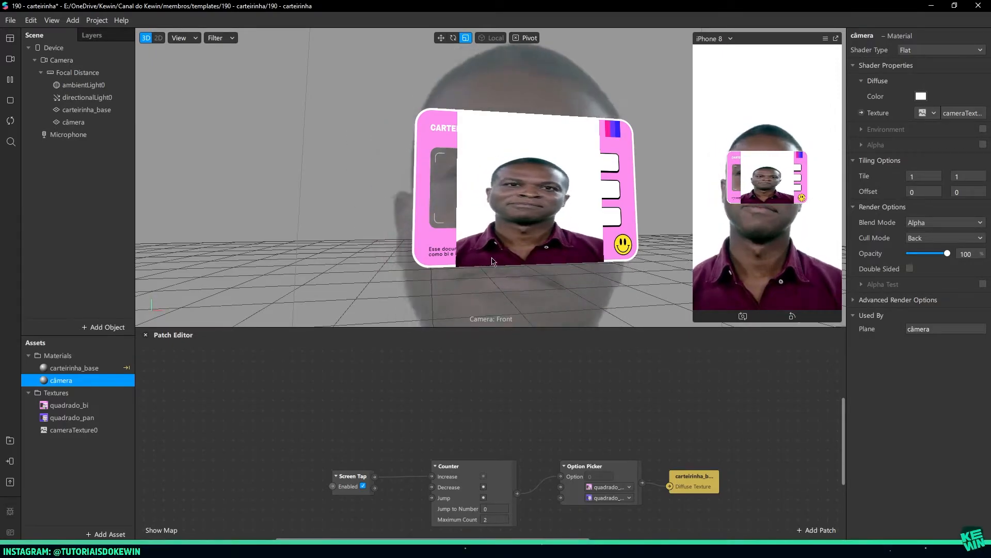
Switch the real-time simulation to the video of the man in the blue T-shirt
{"action": "left_click", "coordinate": [549, 194]}
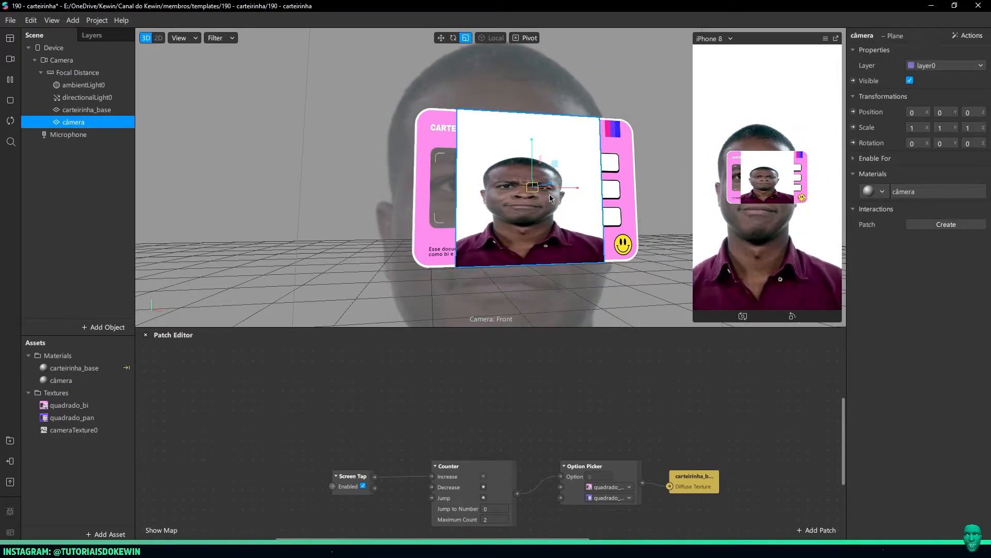
{"action": "left_click", "coordinate": [11, 60]}
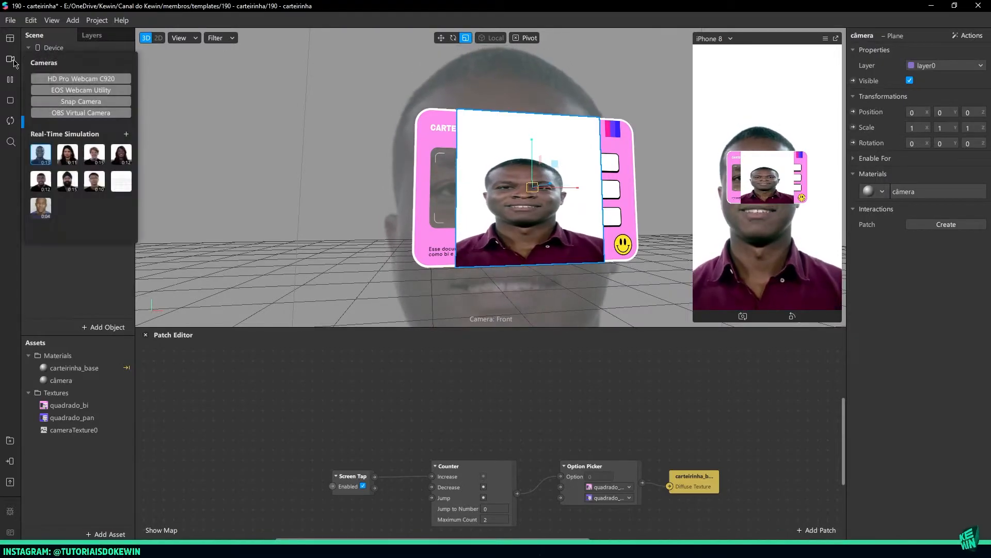
{"action": "left_click", "coordinate": [42, 206]}
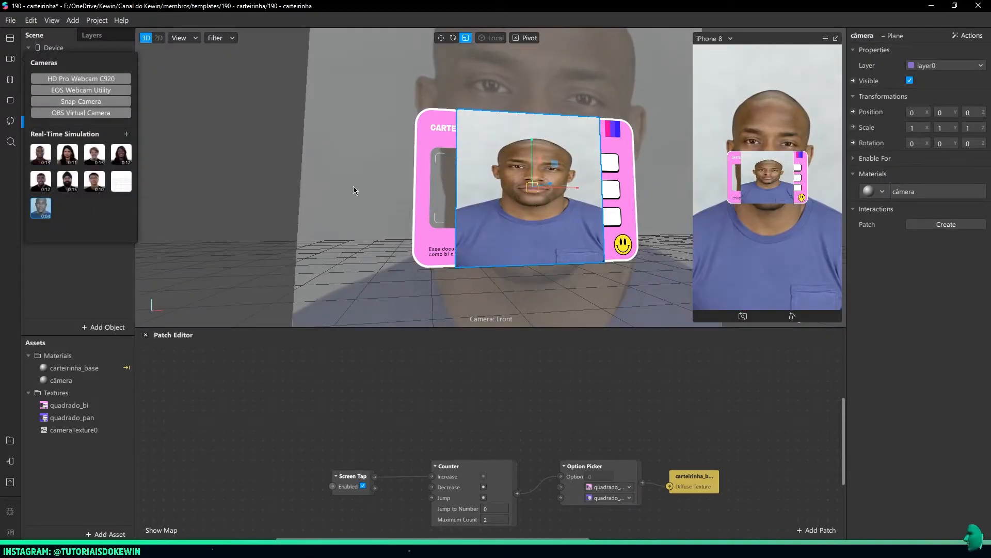
{"action": "left_click", "coordinate": [291, 170]}
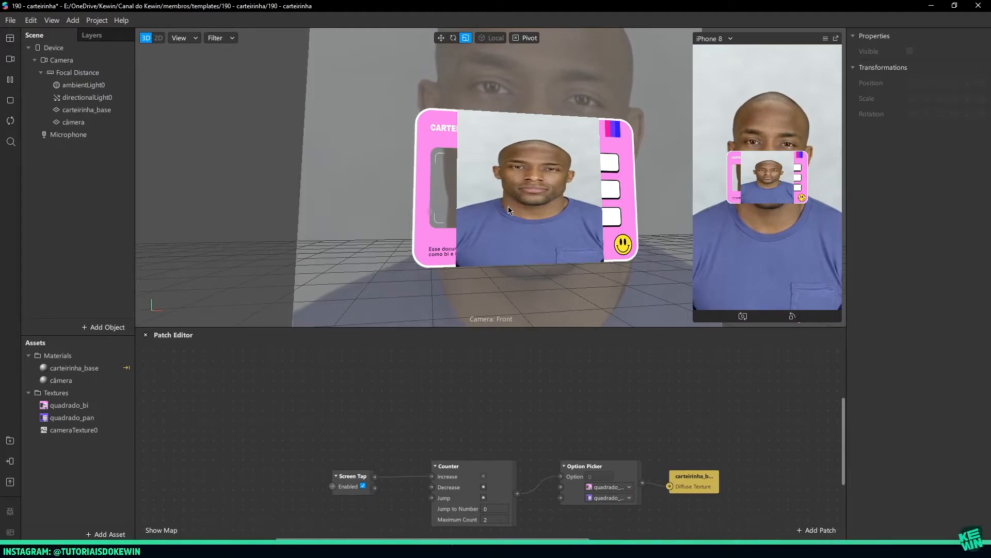
Examine from several angles and distances how the câmera plane overlaps the carteirinha_base card and its photo cutout
{"action": "left_click", "coordinate": [621, 203]}
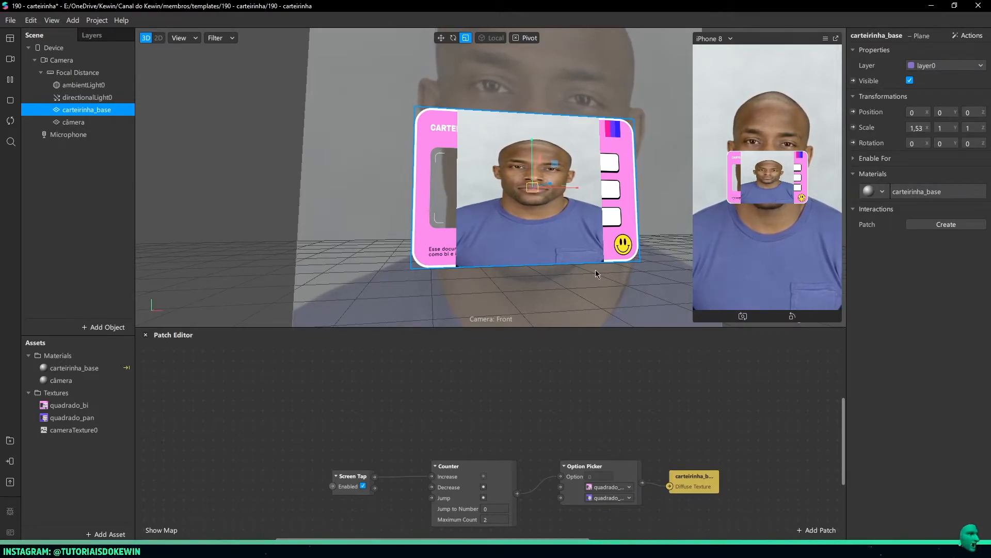
{"action": "left_click", "coordinate": [624, 271]}
{"action": "scroll", "coordinate": [623, 271], "scroll_direction": "down", "scroll_amount": 5}
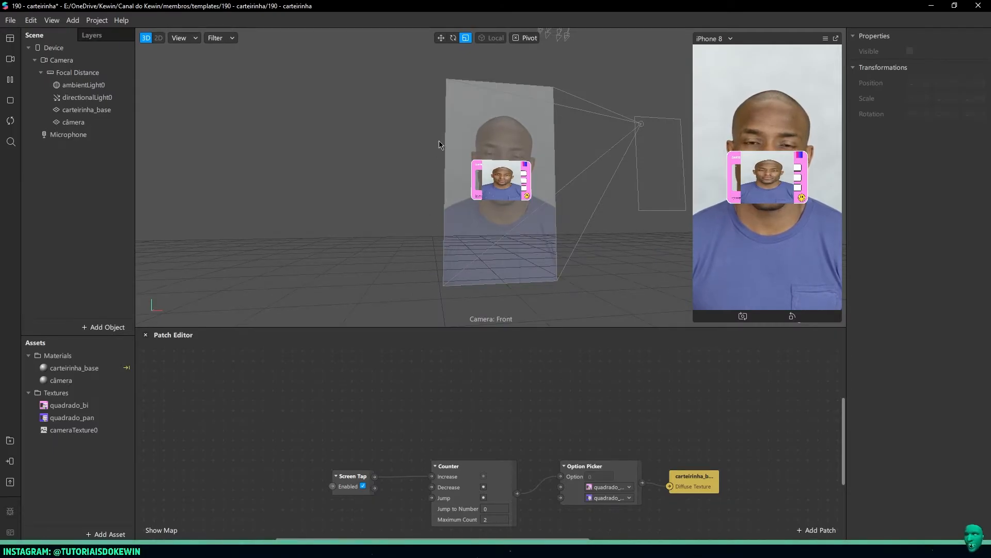
{"action": "scroll", "coordinate": [513, 221], "scroll_direction": "up", "scroll_amount": 5}
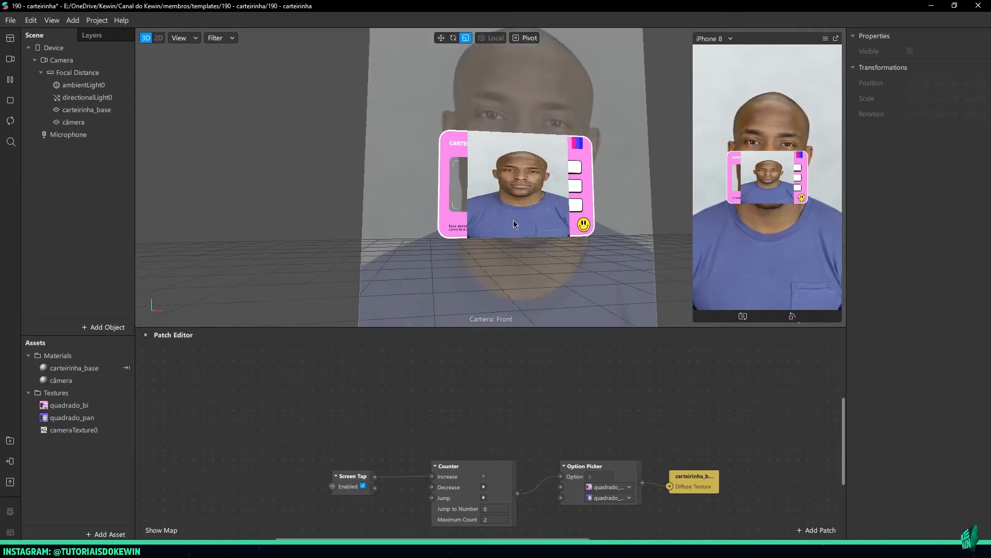
{"action": "left_click", "coordinate": [524, 182]}
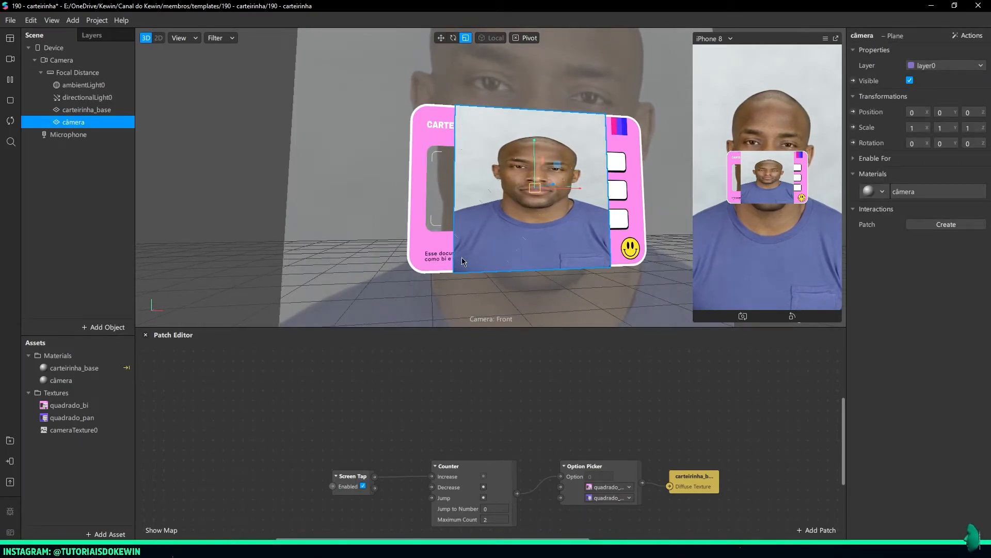
{"action": "scroll", "coordinate": [496, 108], "scroll_direction": "down", "scroll_amount": 5}
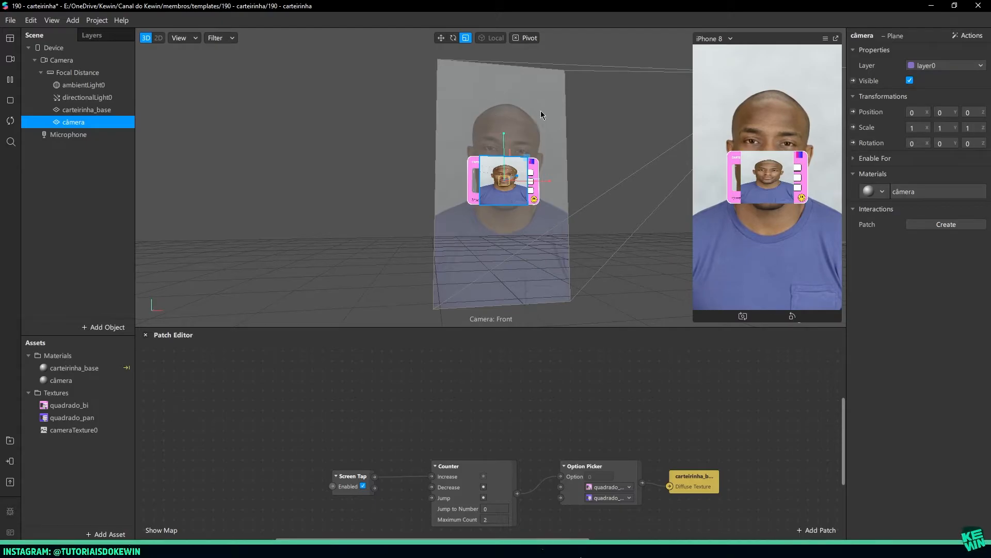
{"action": "scroll", "coordinate": [516, 202], "scroll_direction": "up", "scroll_amount": 5}
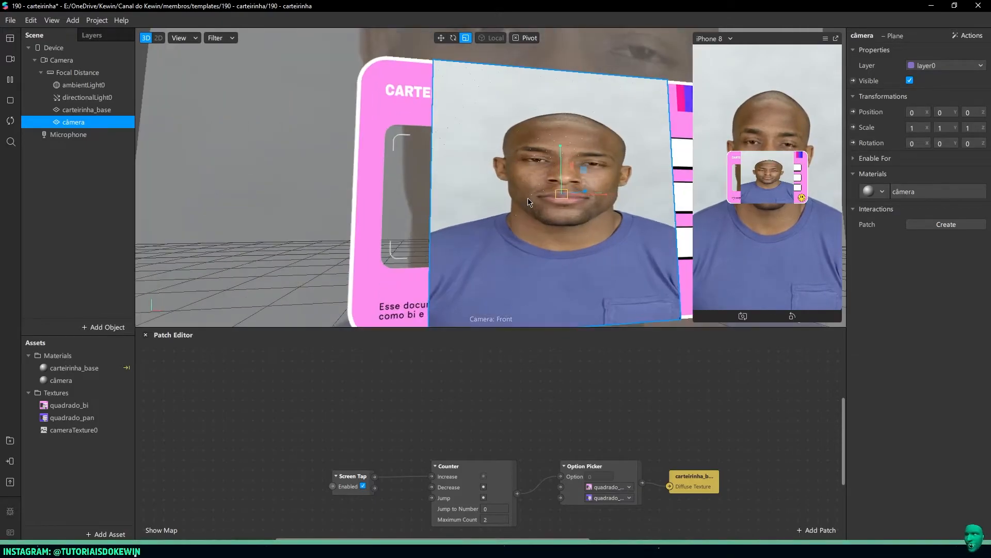
{"action": "middle_click_drag", "start_coordinate": [555, 233], "coordinate": [388, 202]}
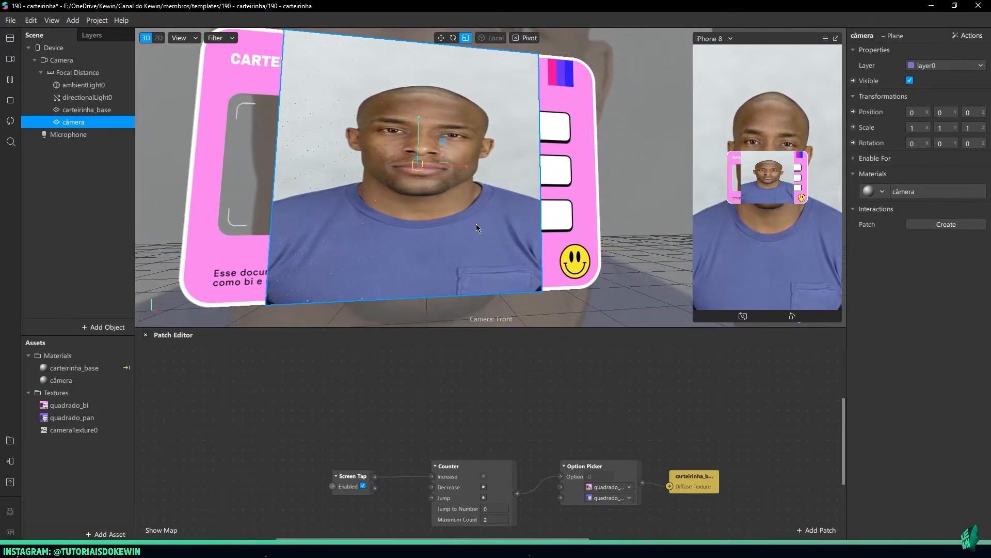
{"action": "right_click_drag", "start_coordinate": [481, 222], "coordinate": [438, 228]}
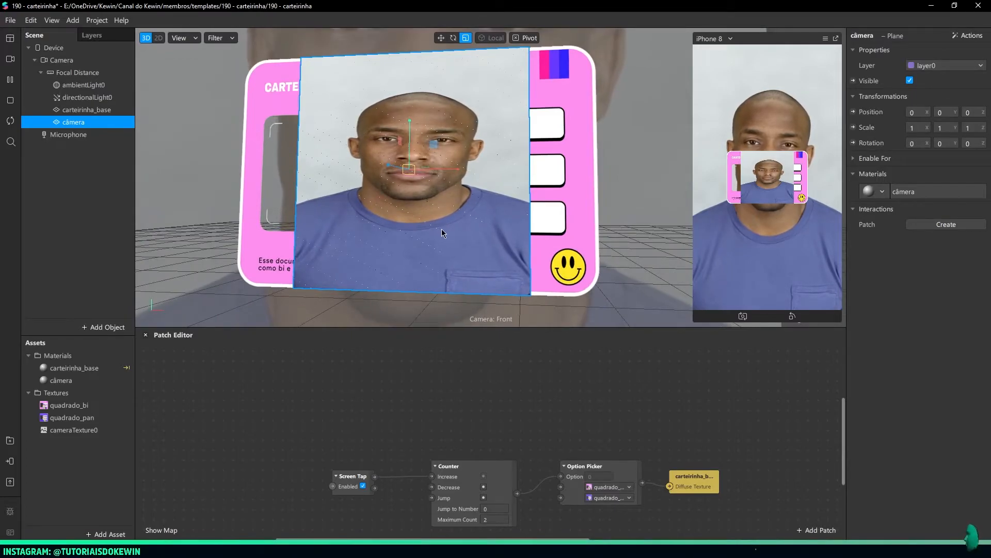
{"action": "right_click_drag", "start_coordinate": [458, 225], "coordinate": [487, 223]}
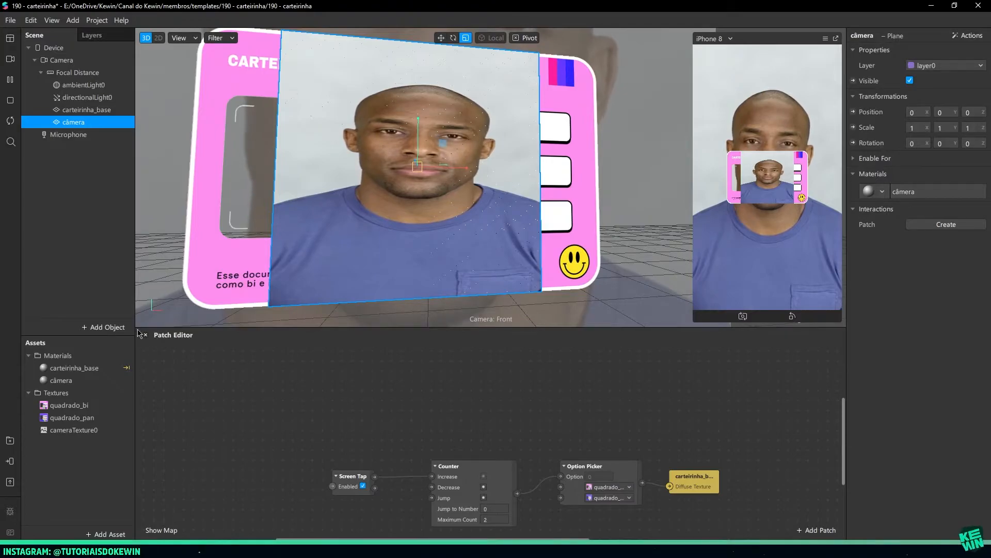
{"action": "right_click_drag", "start_coordinate": [254, 218], "coordinate": [286, 217]}
{"action": "middle_click_drag", "start_coordinate": [253, 221], "coordinate": [311, 242]}
{"action": "scroll", "coordinate": [358, 225], "scroll_direction": "down", "scroll_amount": 4}
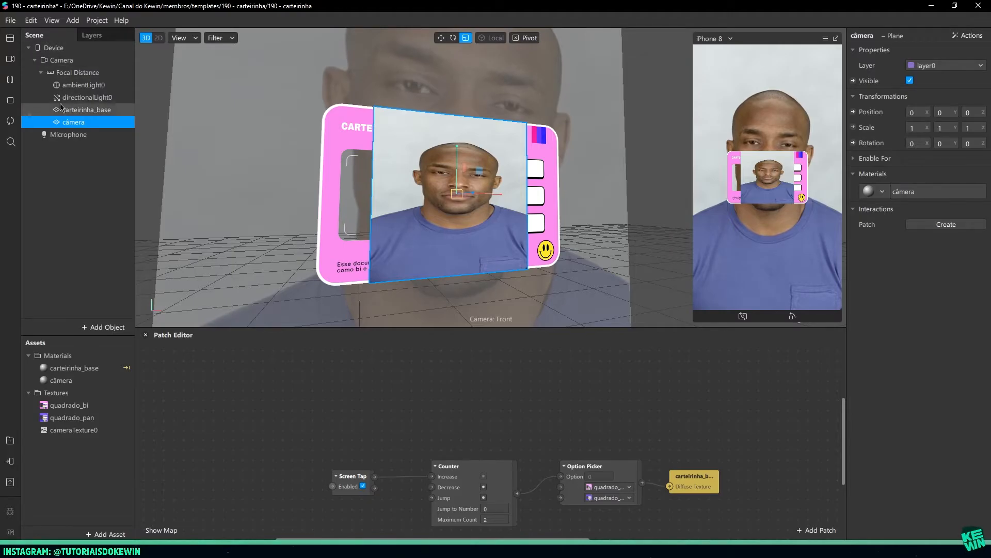
Move the câmera plane above carteirinha_base in the Focal Distance hierarchy so the camera image sits behind the card
{"action": "left_click", "coordinate": [82, 110]}
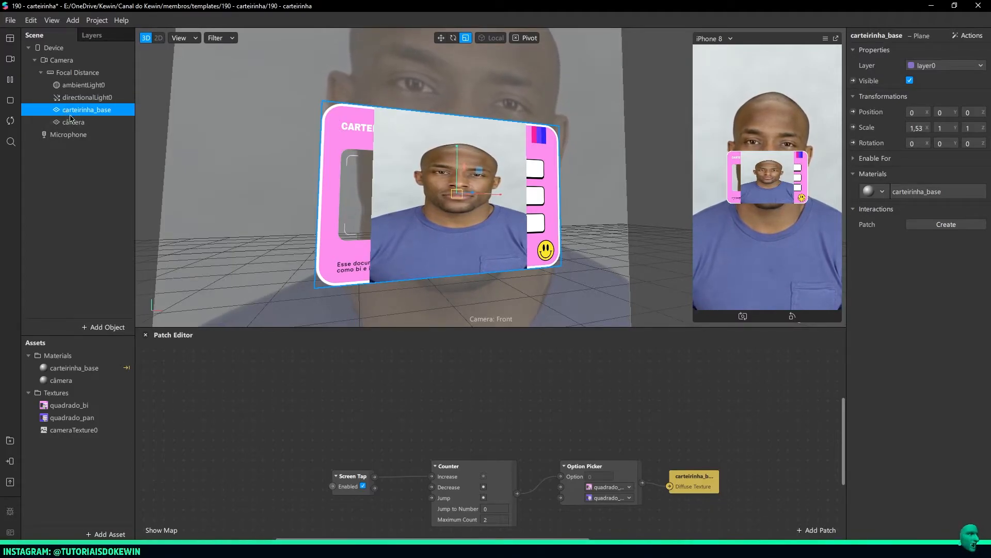
{"action": "left_click", "coordinate": [80, 123]}
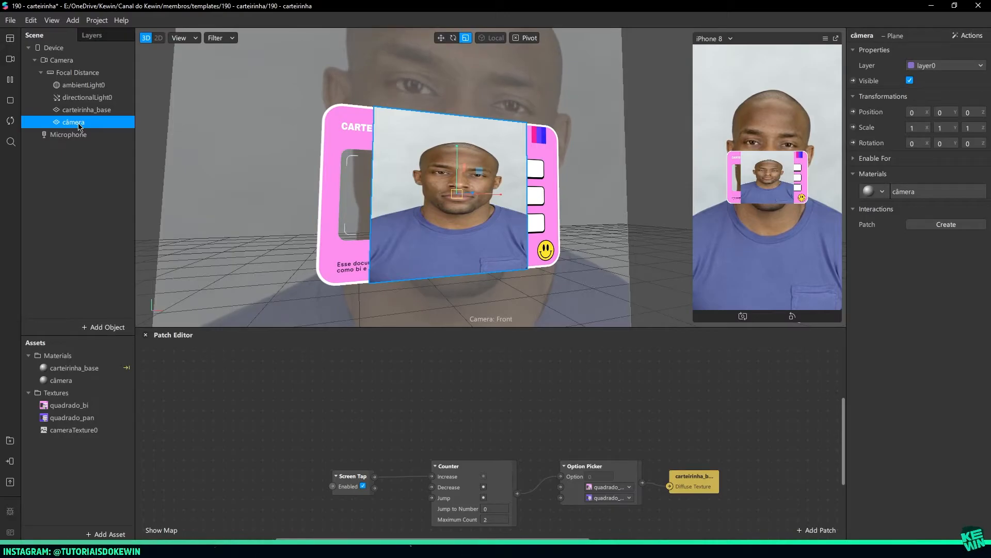
{"action": "left_click_drag", "start_coordinate": [80, 127], "coordinate": [90, 108]}
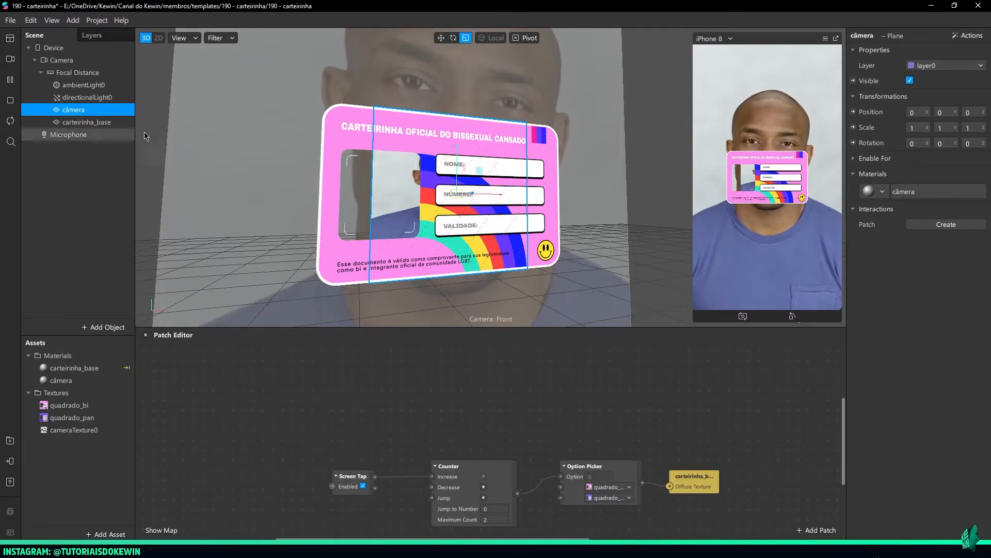
{"action": "scroll", "coordinate": [389, 228], "scroll_direction": "up", "scroll_amount": 5}
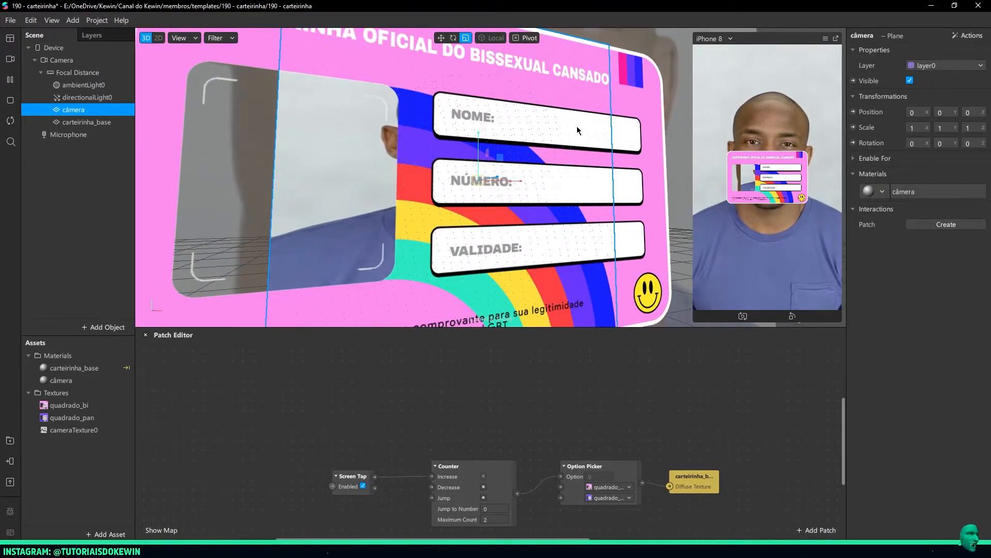
{"action": "right_click_drag", "start_coordinate": [395, 169], "coordinate": [581, 158]}
{"action": "right_click_drag", "start_coordinate": [411, 151], "coordinate": [445, 150]}
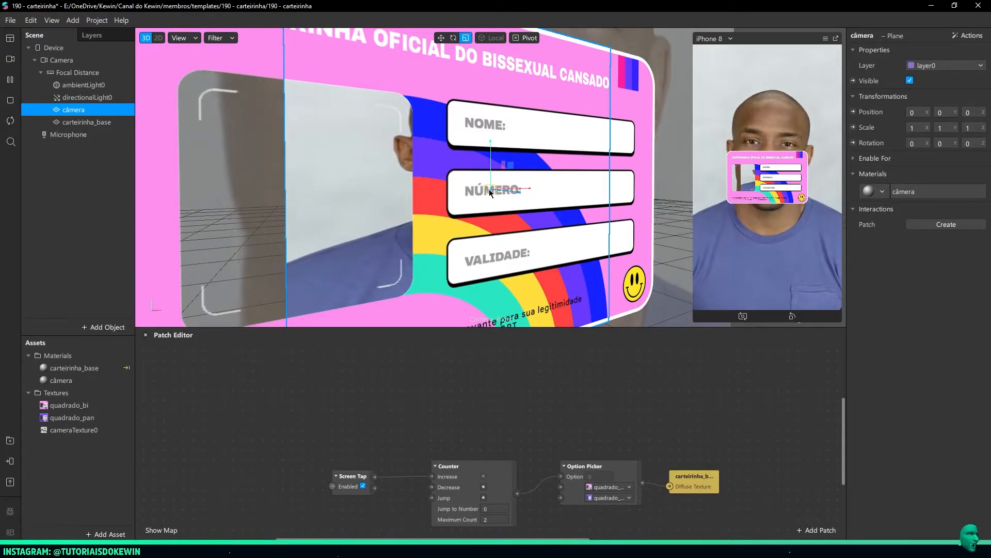
Disable Use Depth Test and Write to Depth Buffer in the câmera material's advanced render options, and check the plane from several angles
{"action": "left_click", "coordinate": [927, 192]}
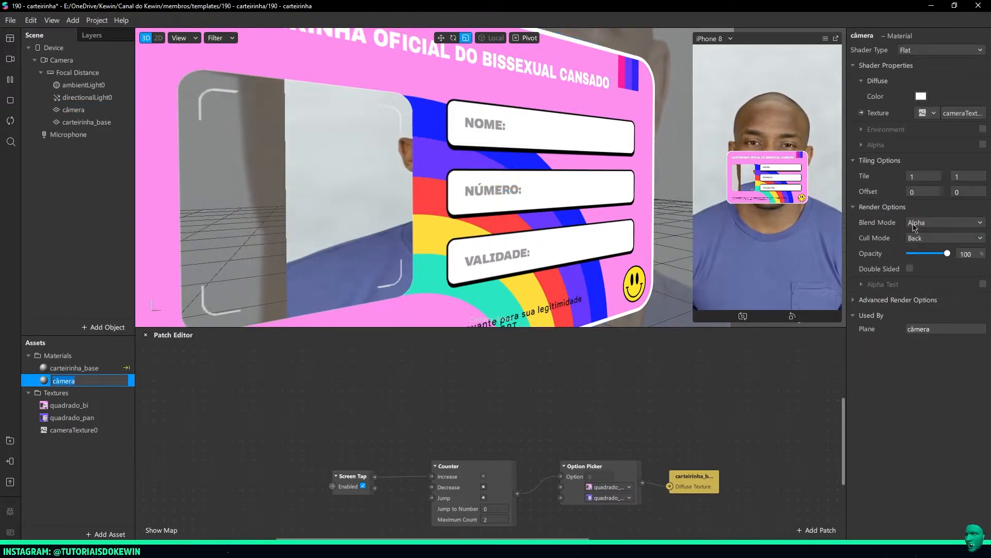
{"action": "left_click", "coordinate": [926, 288]}
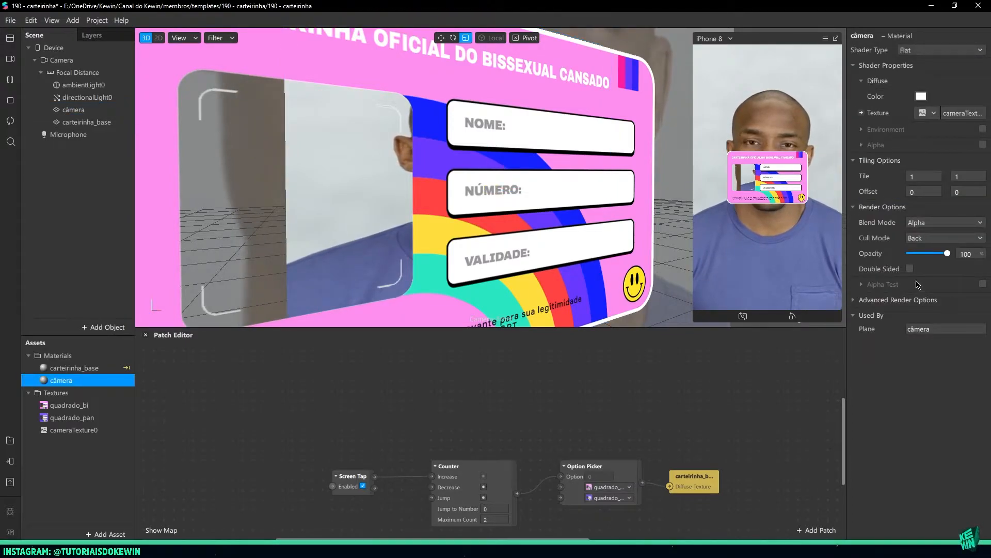
{"action": "left_click", "coordinate": [854, 301]}
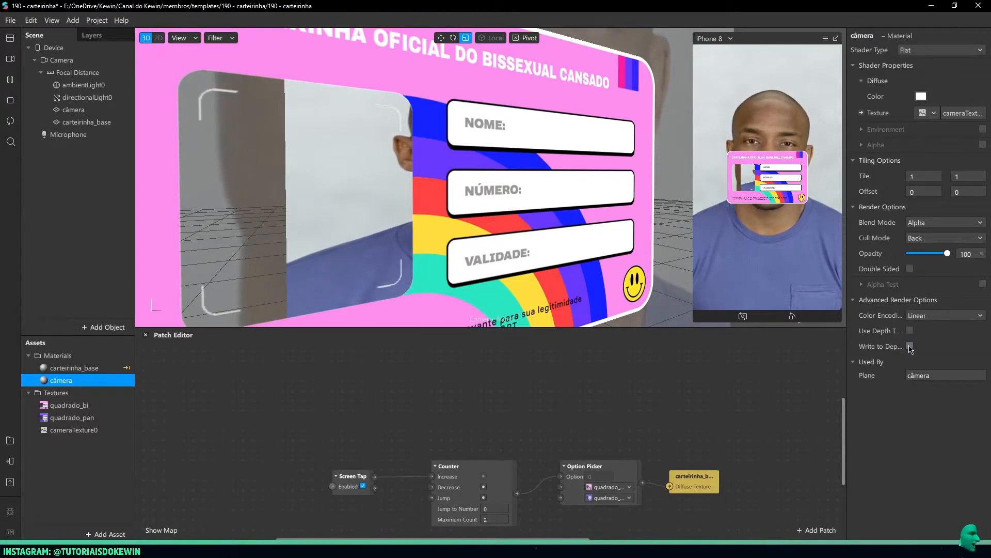
{"action": "right_click_drag", "start_coordinate": [567, 245], "coordinate": [457, 233]}
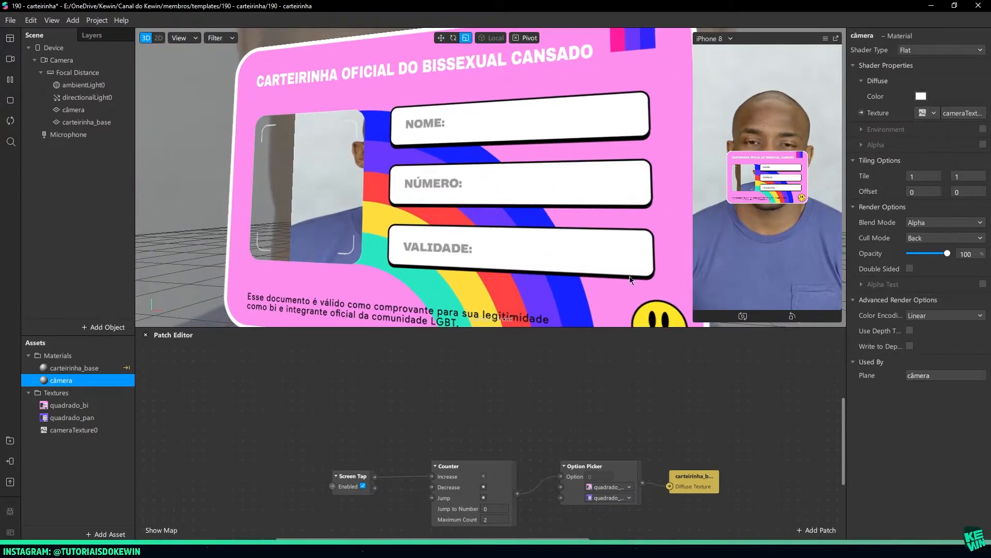
{"action": "right_click_drag", "start_coordinate": [509, 142], "coordinate": [427, 187]}
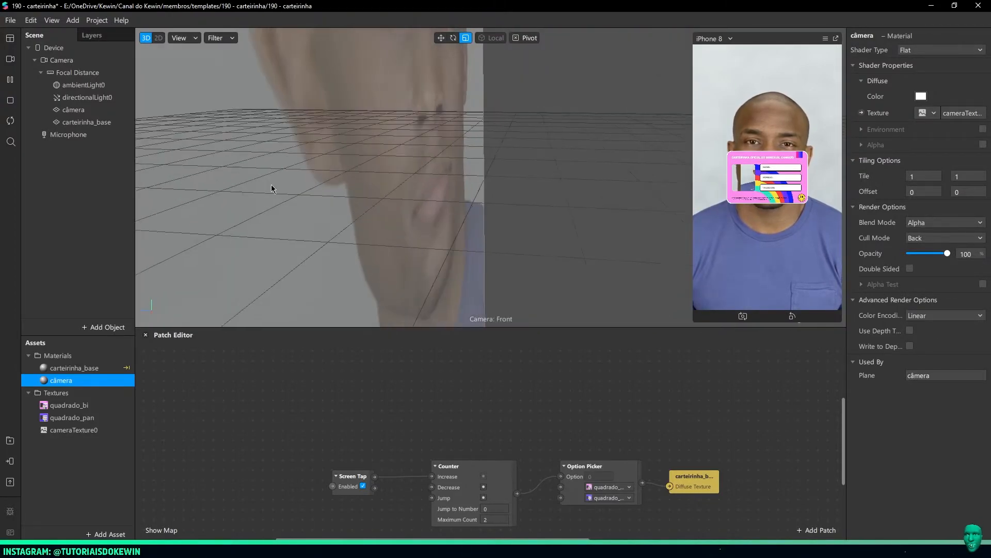
{"action": "right_click_drag", "start_coordinate": [277, 186], "coordinate": [519, 168]}
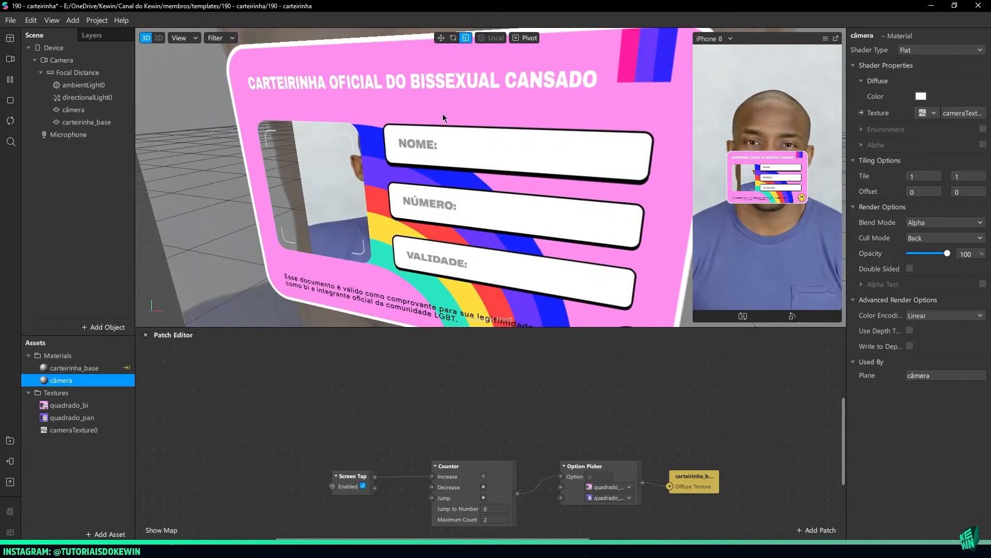
Try the câmera plane below carteirinha_base in the Focal Distance hierarchy, and restore it above the card
{"action": "left_click", "coordinate": [84, 124]}
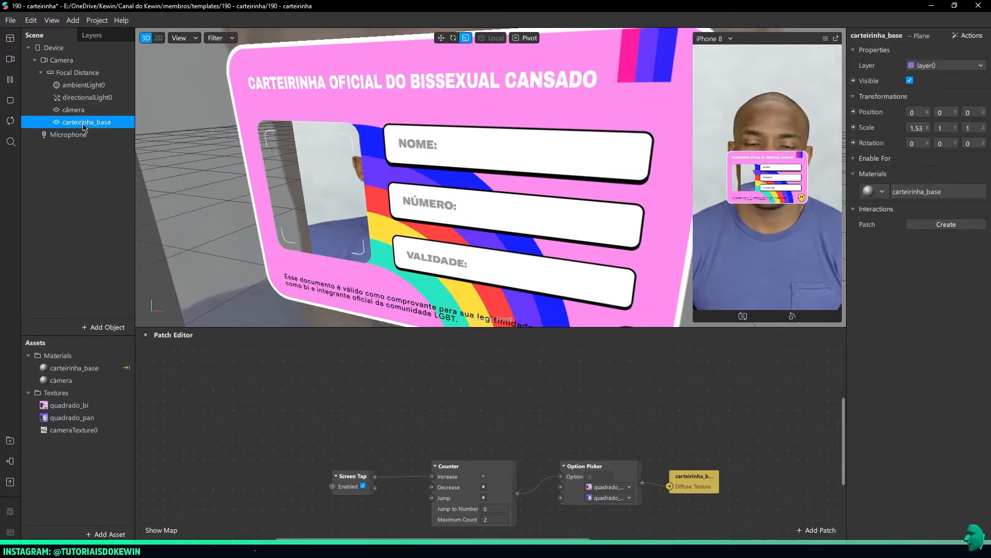
{"action": "left_click", "coordinate": [447, 180]}
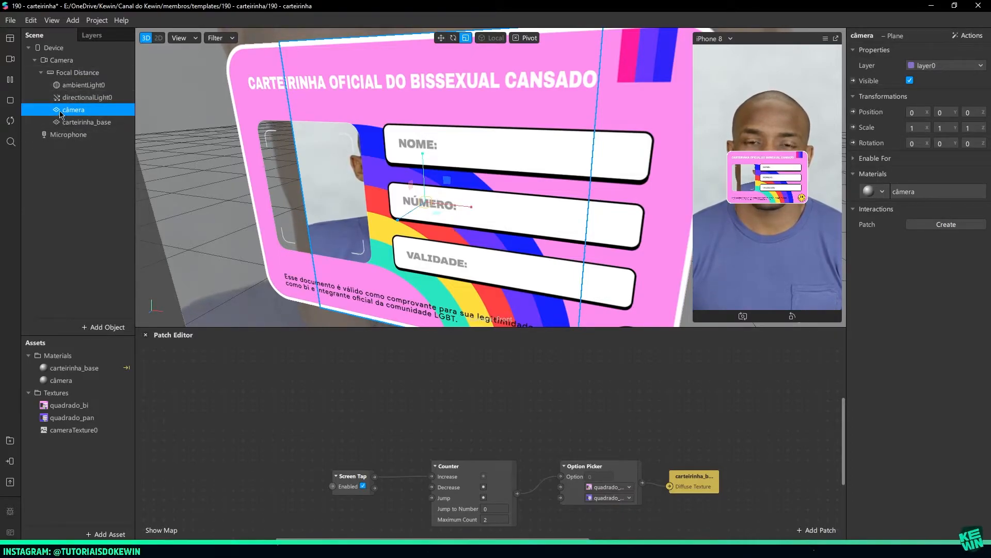
{"action": "left_click_drag", "start_coordinate": [73, 123], "coordinate": [72, 130]}
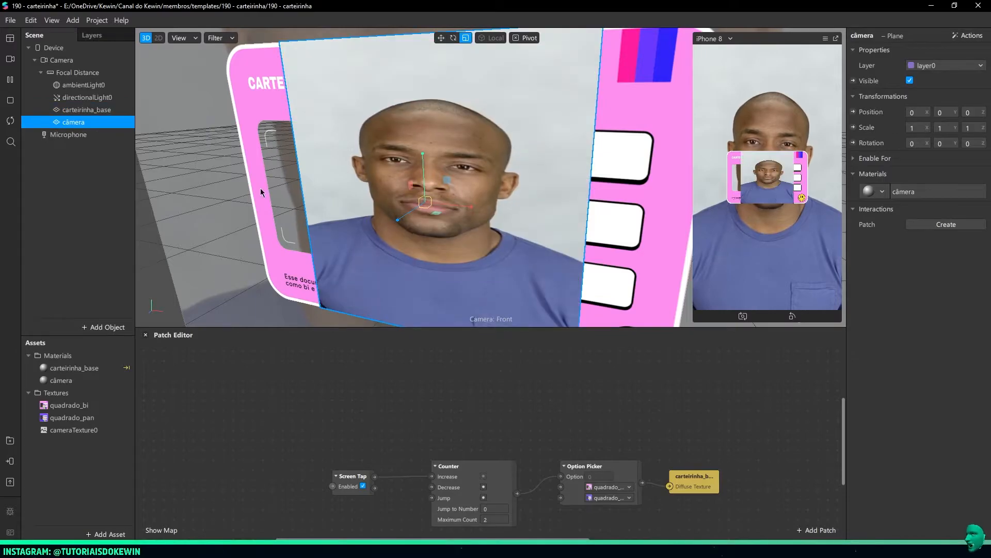
{"action": "right_click_drag", "start_coordinate": [248, 193], "coordinate": [357, 181]}
{"action": "left_click", "coordinate": [439, 40]}
{"action": "left_click_drag", "start_coordinate": [500, 227], "coordinate": [475, 209]}
{"action": "key", "text": "ctrl+z"}
{"action": "left_click_drag", "start_coordinate": [77, 124], "coordinate": [73, 104]}
Try moving the câmera plane away from the card's centre, and undo the move
{"action": "left_click_drag", "start_coordinate": [499, 228], "coordinate": [536, 257]}
{"action": "right_click_drag", "start_coordinate": [425, 238], "coordinate": [264, 207]}
{"action": "key", "text": "ctrl+z"}
{"action": "scroll", "coordinate": [475, 204], "scroll_direction": "down", "scroll_amount": 4}
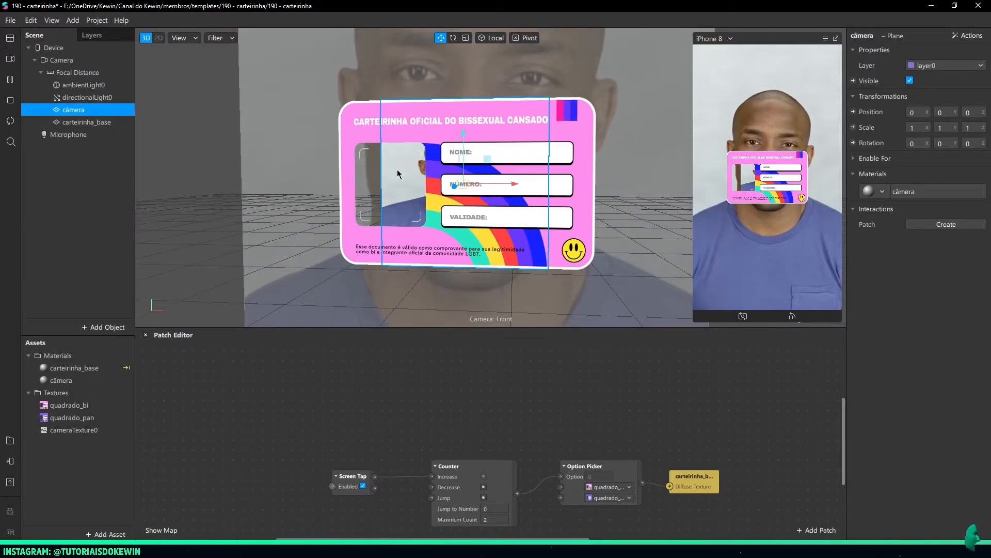
Disable Use Depth Test and Write to Depth Buffer in the carteirinha_base material's advanced render options
{"action": "left_click", "coordinate": [61, 380]}
{"action": "left_click", "coordinate": [75, 368]}
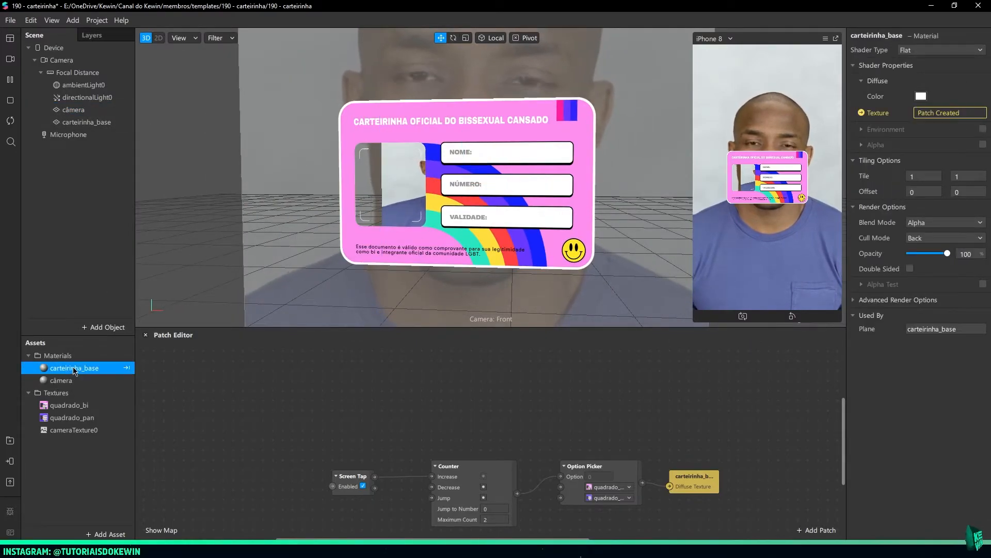
{"action": "left_click", "coordinate": [853, 300]}
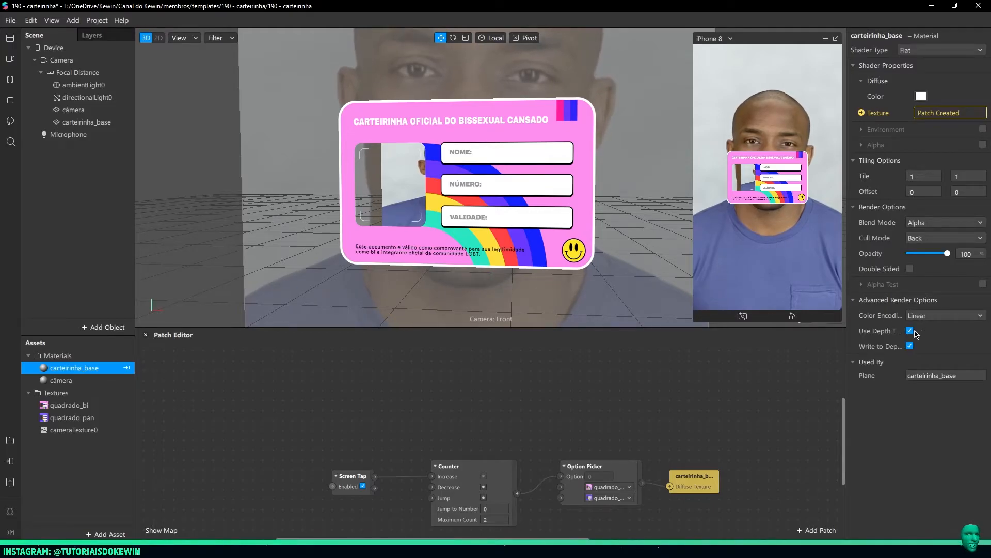
{"action": "left_click", "coordinate": [910, 346]}
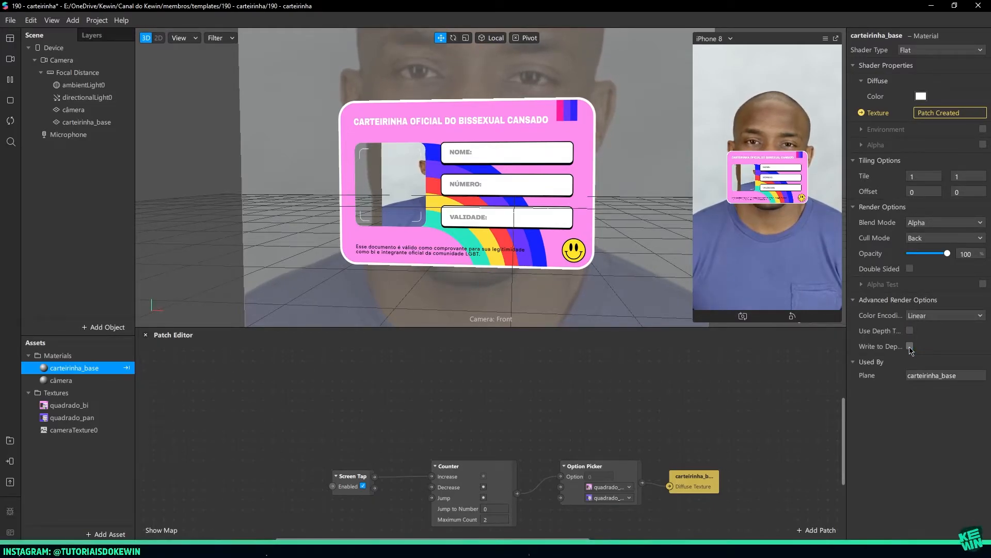
Move the câmera plane along its X axis until the face is centred behind the card's photo cutout
{"action": "left_click", "coordinate": [73, 109]}
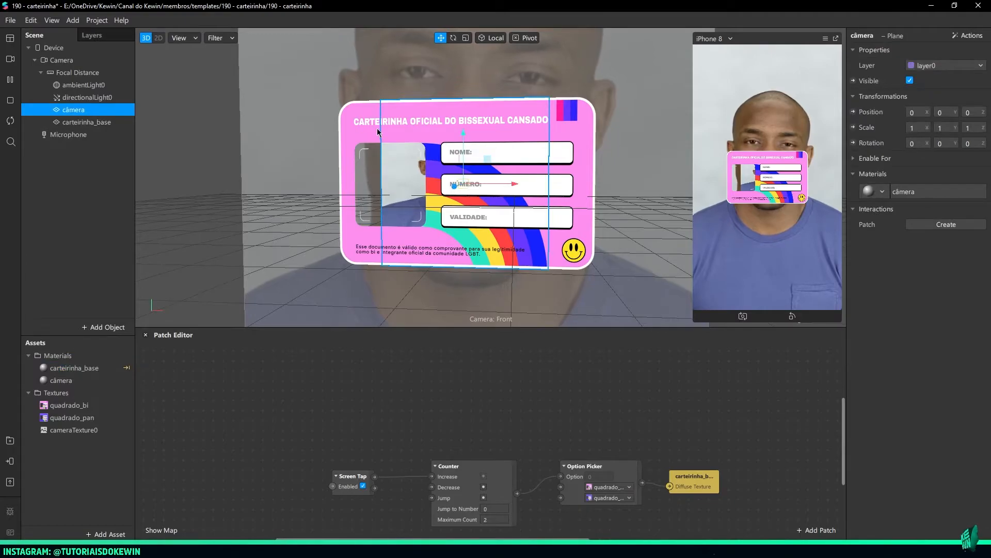
{"action": "left_click_drag", "start_coordinate": [490, 184], "coordinate": [423, 185]}
{"action": "right_click_drag", "start_coordinate": [439, 210], "coordinate": [507, 217]}
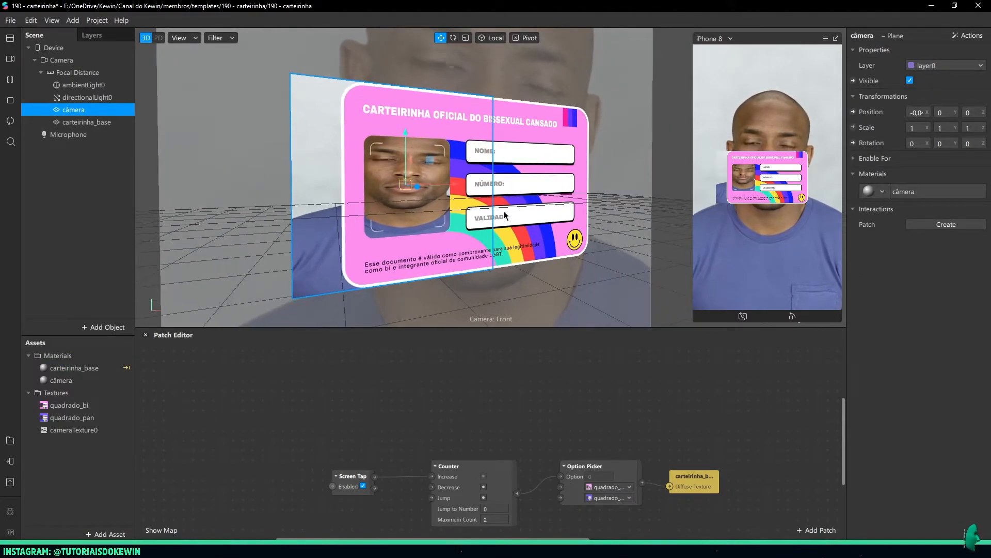
Scale the câmera plane uniformly in X and Y to about 0.73 so head and shoulders fit the photo cutout
{"action": "left_click", "coordinate": [467, 40]}
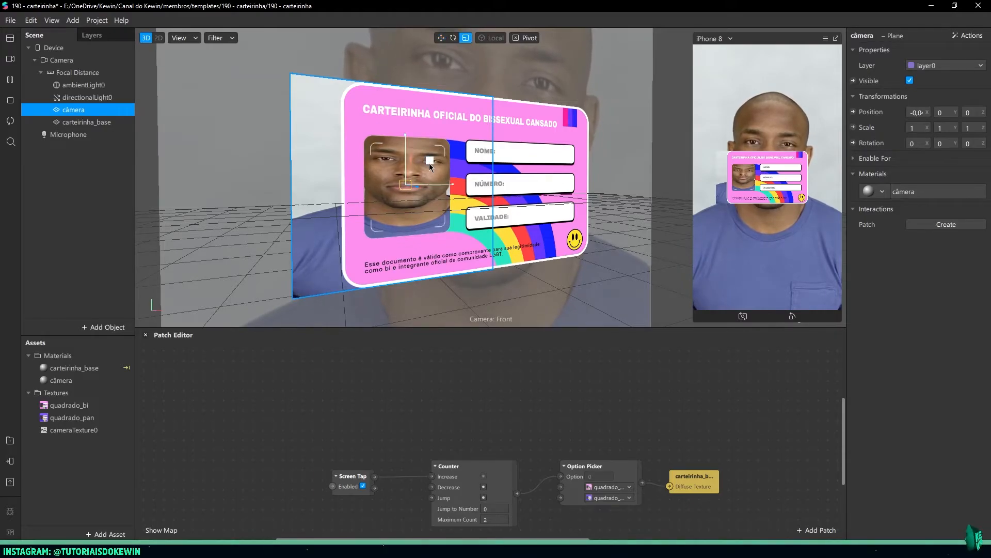
{"action": "left_click_drag", "start_coordinate": [429, 162], "coordinate": [420, 165]}
{"action": "right_click_drag", "start_coordinate": [420, 166], "coordinate": [422, 197]}
{"action": "left_click_drag", "start_coordinate": [415, 161], "coordinate": [419, 161]}
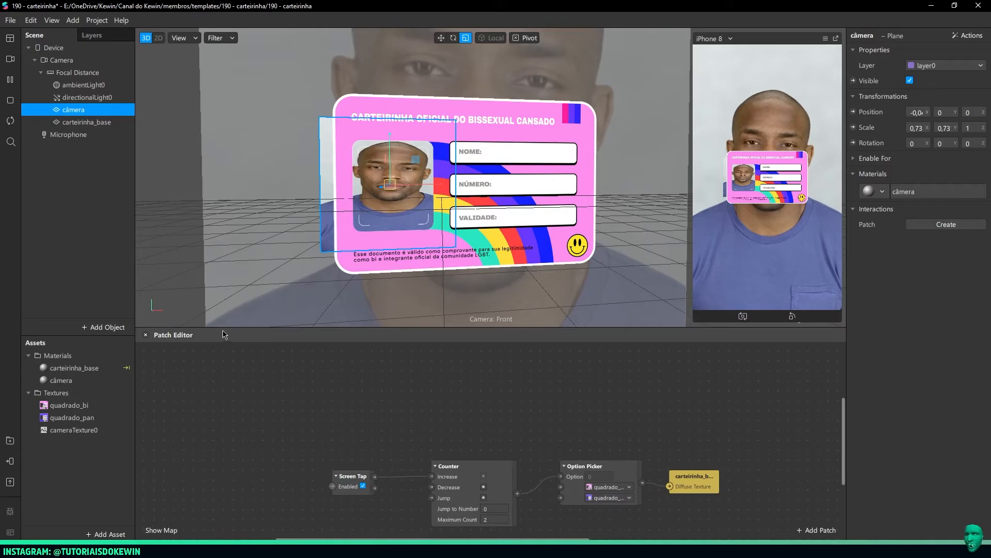
Enlarge the Patch Editor, create a patch for the câmera material's Diffuse Texture, and place it below the screen-tap chain
{"action": "left_click_drag", "start_coordinate": [223, 327], "coordinate": [258, 188]}
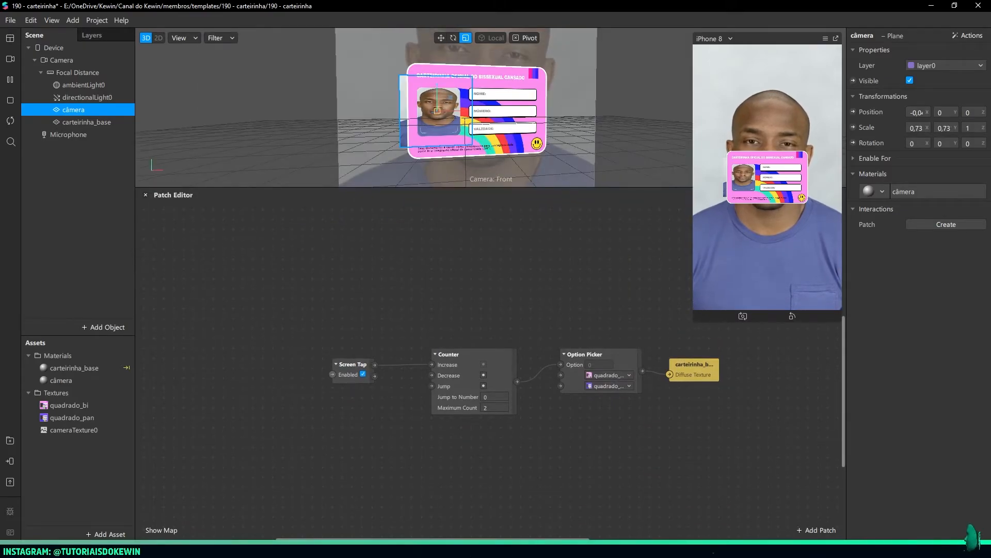
{"action": "key", "text": "alt+Tab"}
{"action": "key", "text": "alt+Tab"}
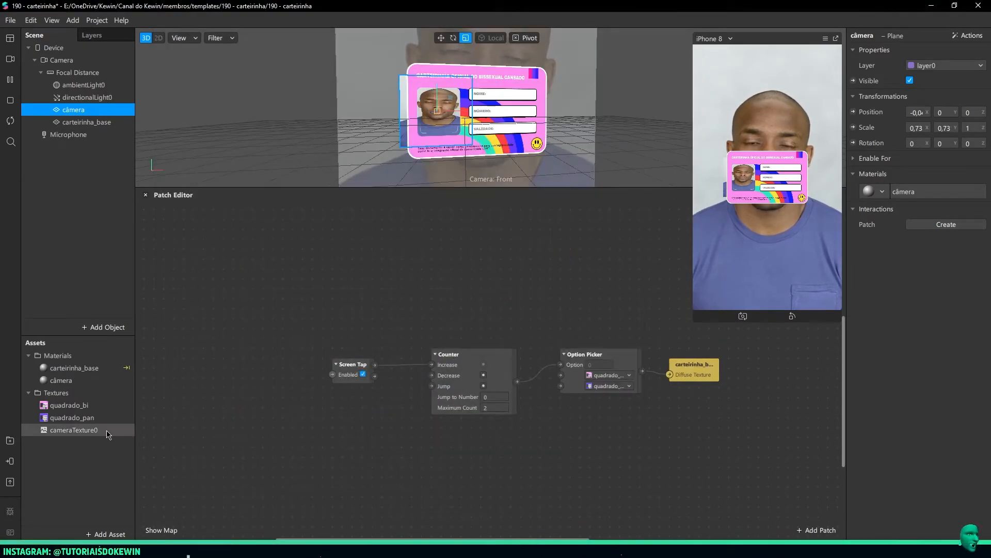
{"action": "left_click", "coordinate": [76, 383]}
{"action": "left_click", "coordinate": [95, 406]}
{"action": "left_click", "coordinate": [79, 385]}
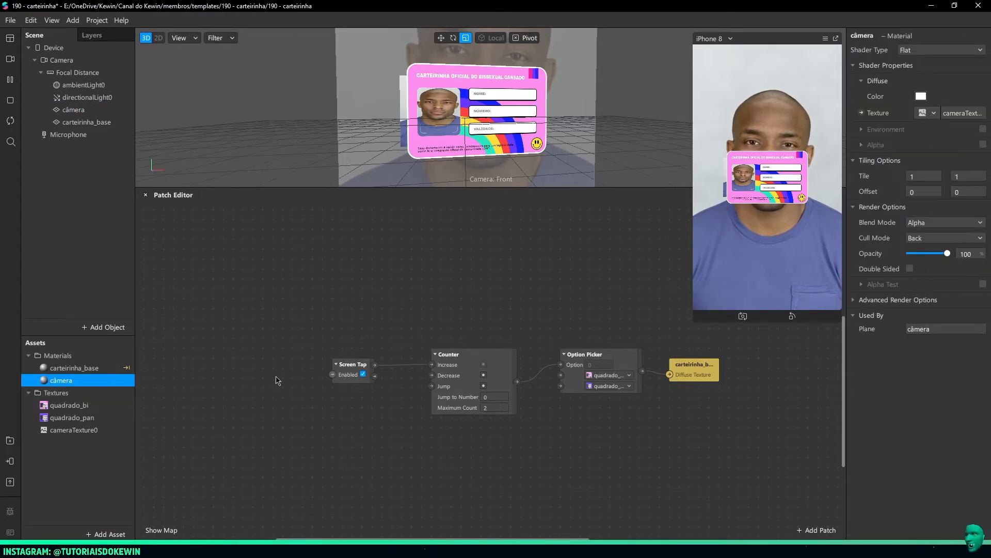
{"action": "scroll", "coordinate": [580, 337], "scroll_direction": "down", "scroll_amount": 4}
{"action": "left_click_drag", "start_coordinate": [528, 346], "coordinate": [725, 482]}
{"action": "left_click", "coordinate": [613, 453]}
{"action": "scroll", "coordinate": [422, 452], "scroll_direction": "down", "scroll_amount": 3}
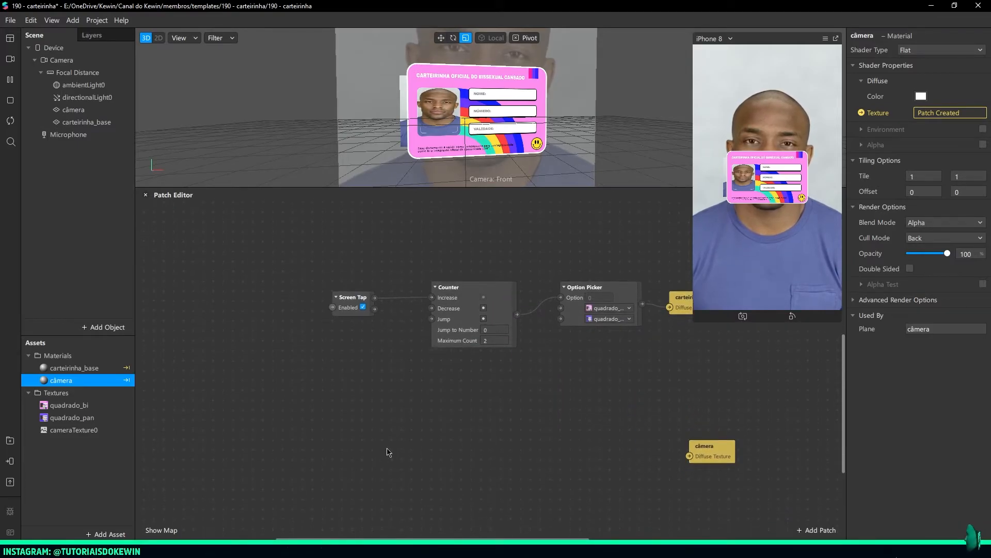
Browse all patch assets in the AR Library and open the details of Texture Fit v2.1
{"action": "left_click", "coordinate": [10, 441]}
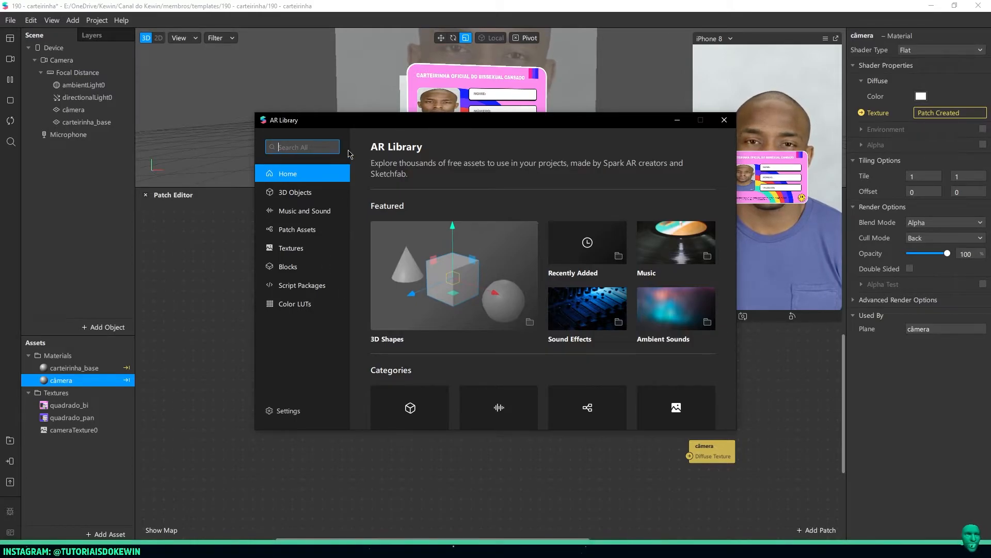
{"action": "left_click_drag", "start_coordinate": [373, 127], "coordinate": [356, 97]}
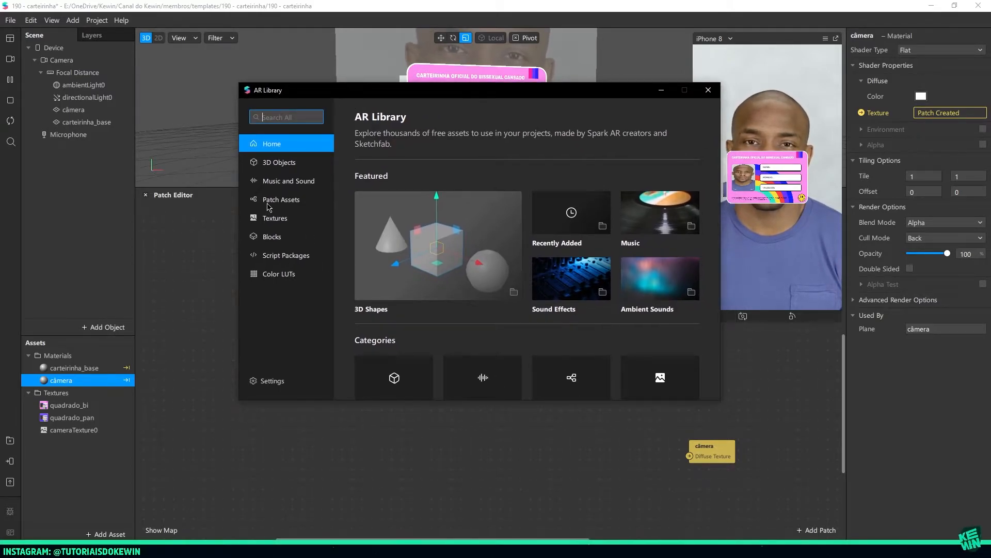
{"action": "left_click", "coordinate": [289, 199]}
{"action": "scroll", "coordinate": [503, 235], "scroll_direction": "down", "scroll_amount": 2}
{"action": "scroll", "coordinate": [503, 236], "scroll_direction": "down", "scroll_amount": 2}
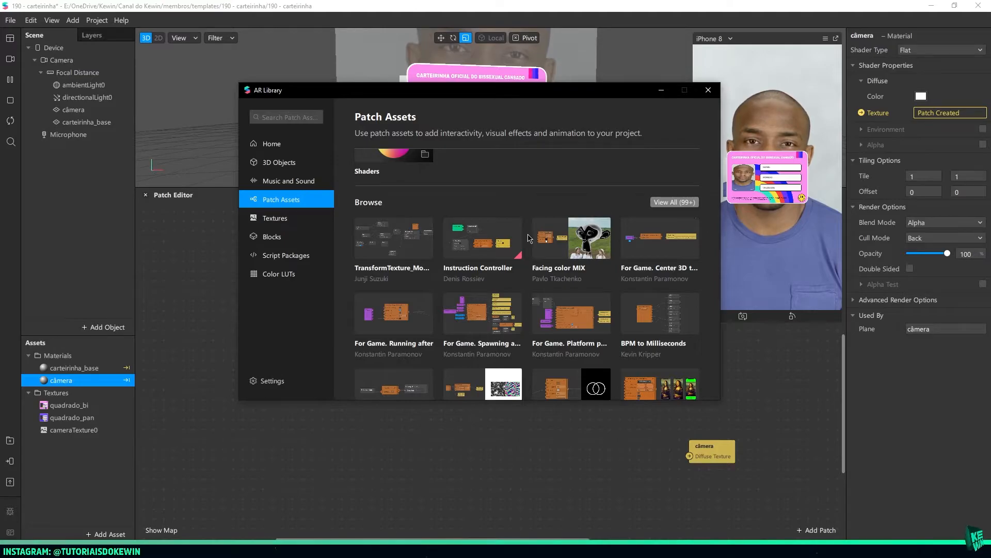
{"action": "left_click", "coordinate": [674, 203]}
{"action": "scroll", "coordinate": [650, 211], "scroll_direction": "down", "scroll_amount": 2}
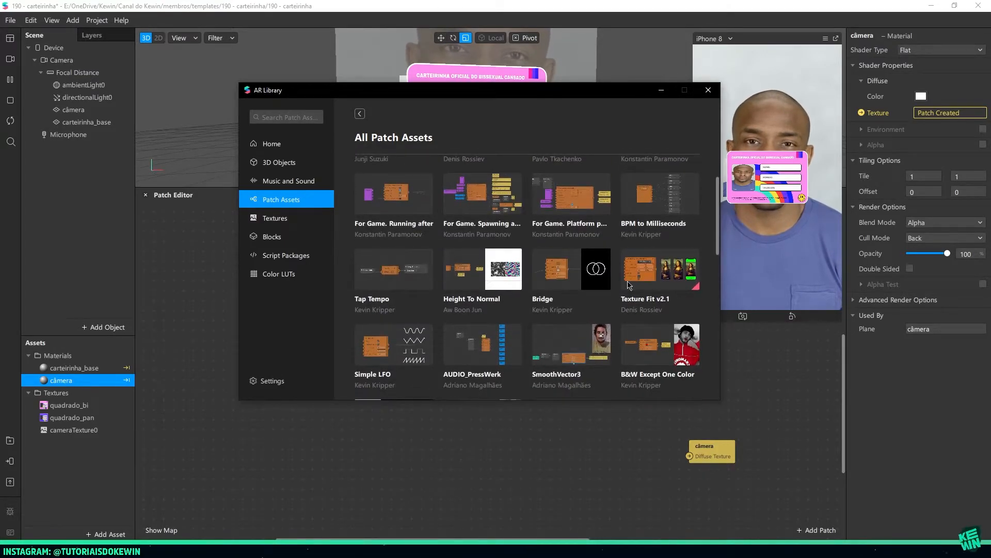
{"action": "left_click", "coordinate": [663, 280]}
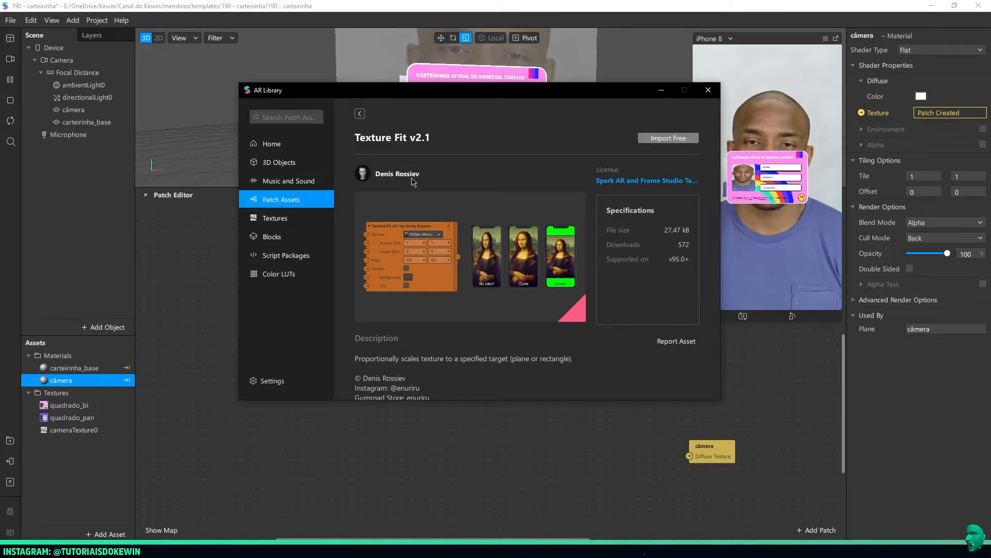
Review the Texture Fit v2.1 description, import the patch asset into the project, and close the AR Library
{"action": "scroll", "coordinate": [391, 295], "scroll_direction": "down", "scroll_amount": 3}
{"action": "scroll", "coordinate": [408, 302], "scroll_direction": "up", "scroll_amount": 1}
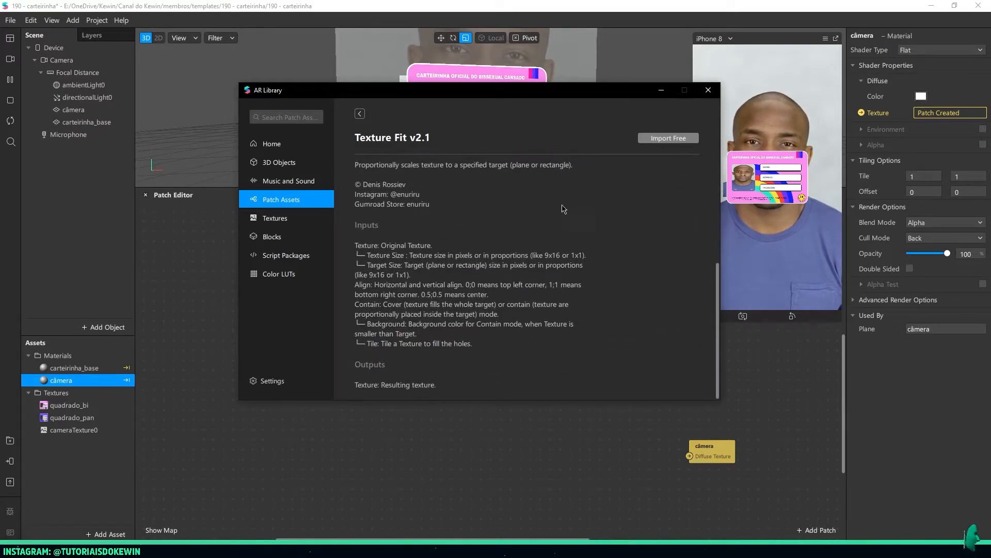
{"action": "scroll", "coordinate": [416, 279], "scroll_direction": "up", "scroll_amount": 2}
{"action": "scroll", "coordinate": [416, 279], "scroll_direction": "up", "scroll_amount": 1}
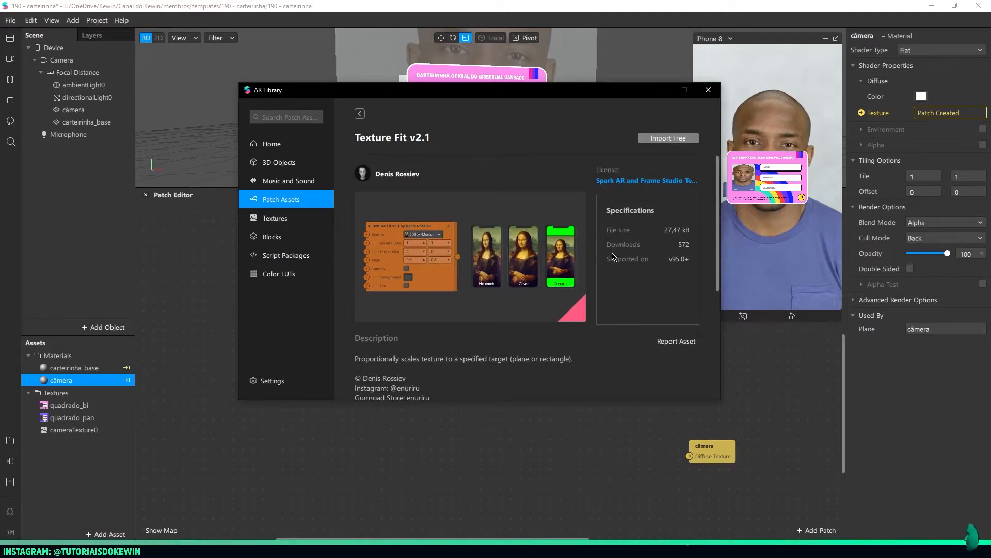
{"action": "left_click", "coordinate": [668, 141]}
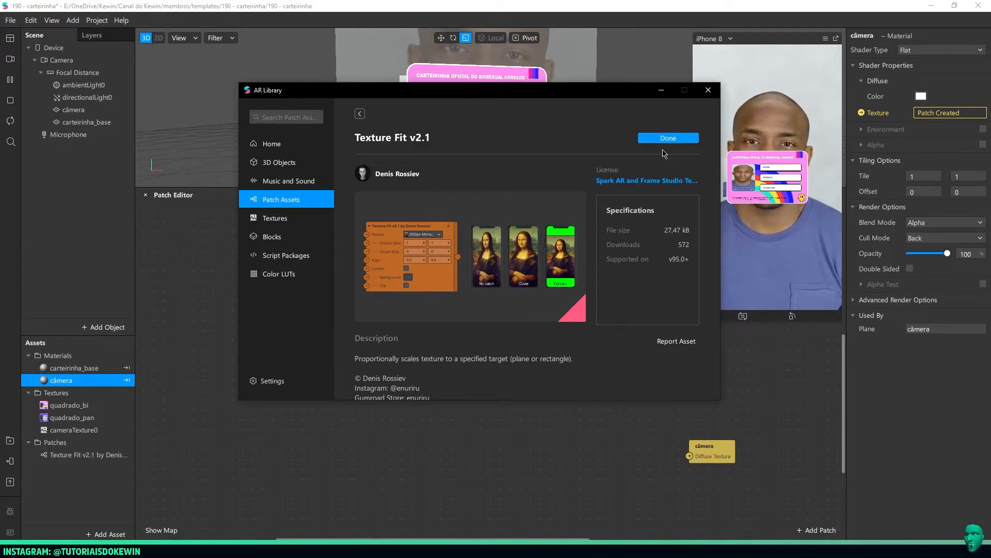
{"action": "left_click", "coordinate": [708, 89]}
Add the imported Texture Fit v2.1 patch to the Patch Editor, ahead of the câmera Diffuse Texture patch
{"action": "left_click", "coordinate": [70, 454]}
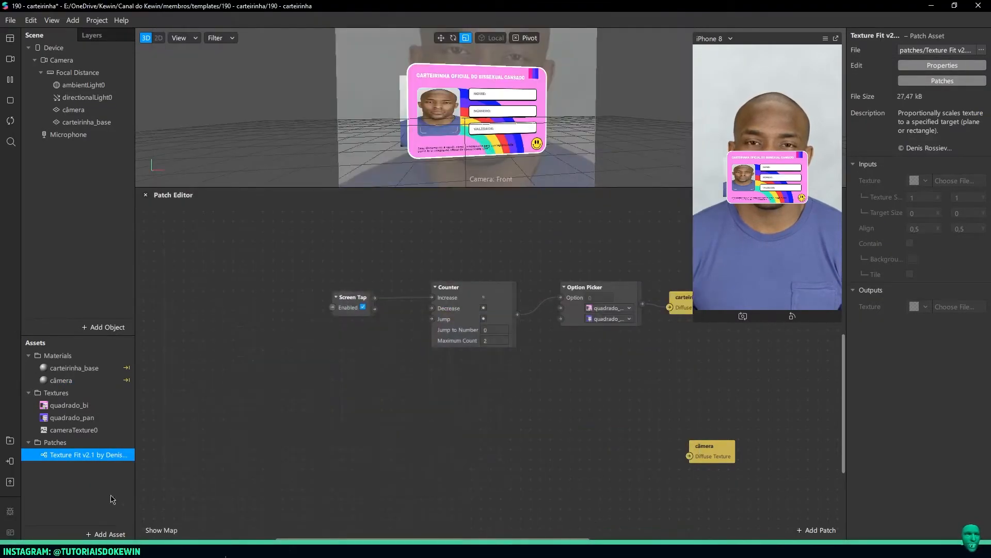
{"action": "left_click_drag", "start_coordinate": [72, 456], "coordinate": [280, 429]}
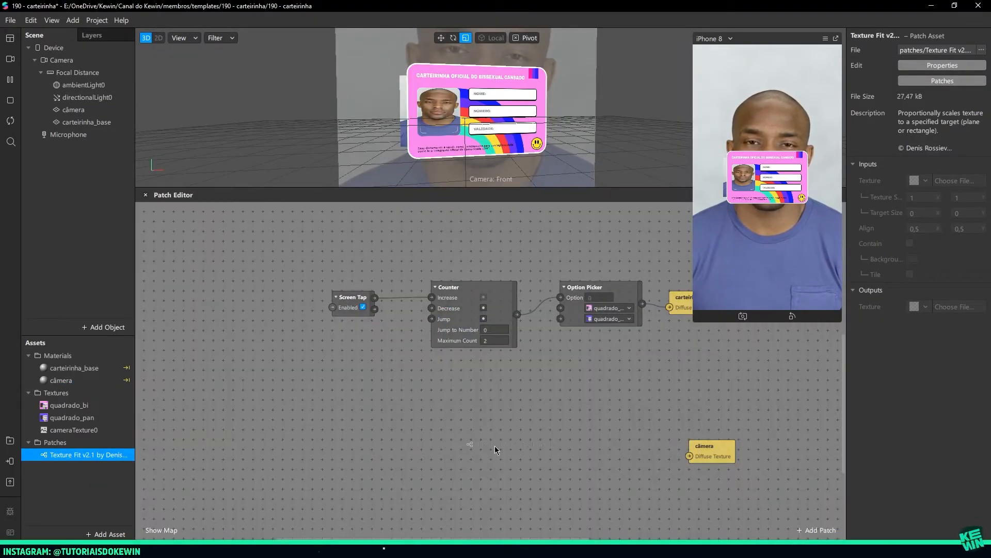
{"action": "left_click_drag", "start_coordinate": [495, 449], "coordinate": [494, 451]}
{"action": "scroll", "coordinate": [442, 454], "scroll_direction": "down", "scroll_amount": 1}
Add cameraTexture0 as a patch and connect its RGBA output to the Texture input of Texture Fit v2.1
{"action": "left_click_drag", "start_coordinate": [122, 430], "coordinate": [511, 397]}
{"action": "left_click", "coordinate": [424, 379]}
{"action": "left_click", "coordinate": [425, 376]}
{"action": "left_click_drag", "start_coordinate": [440, 382], "coordinate": [444, 408]}
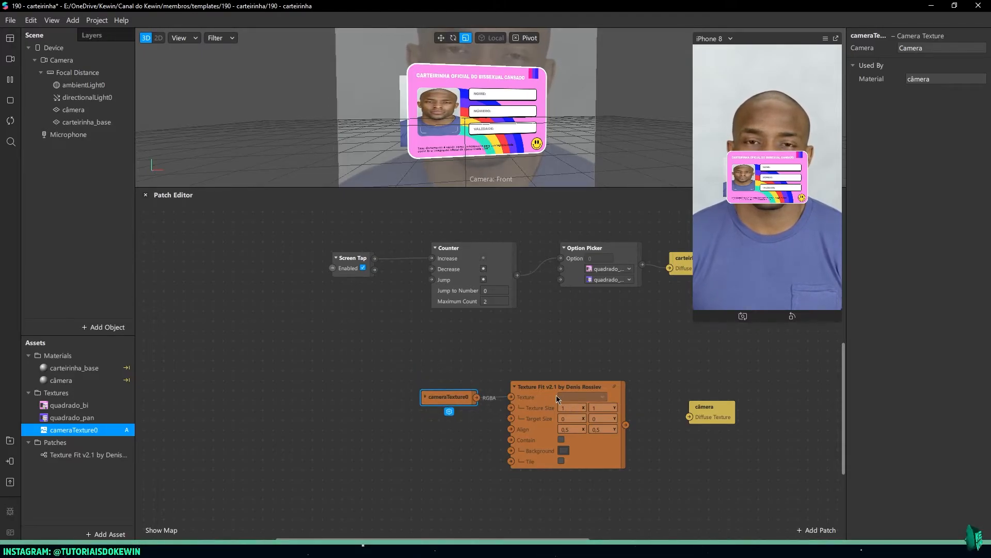
Connect the Texture Fit v2.1 output to the câmera material's Diffuse Texture, and arrange the three patches compactly
{"action": "left_click_drag", "start_coordinate": [626, 425], "coordinate": [698, 429]}
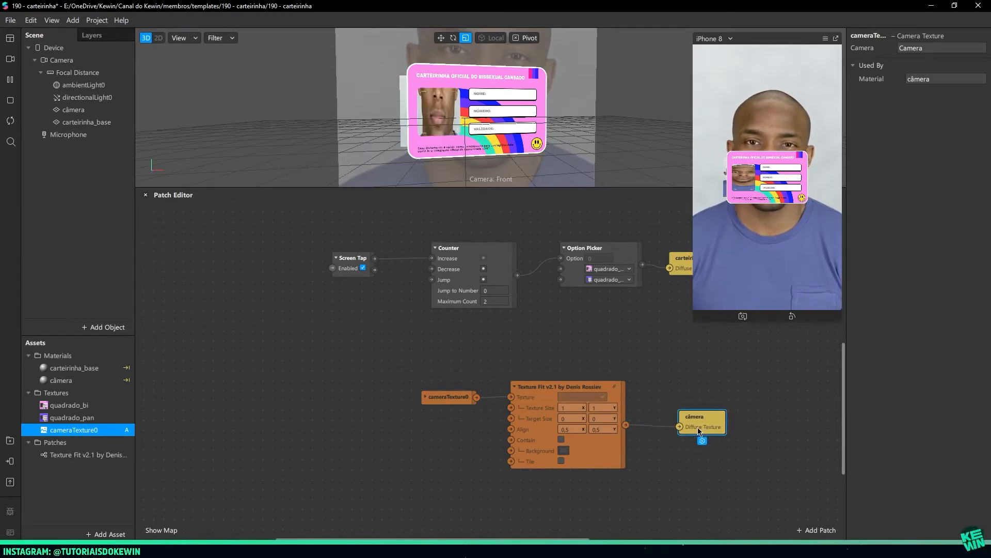
{"action": "left_click_drag", "start_coordinate": [447, 398], "coordinate": [458, 368]}
{"action": "middle_click_drag", "start_coordinate": [640, 386], "coordinate": [587, 326]}
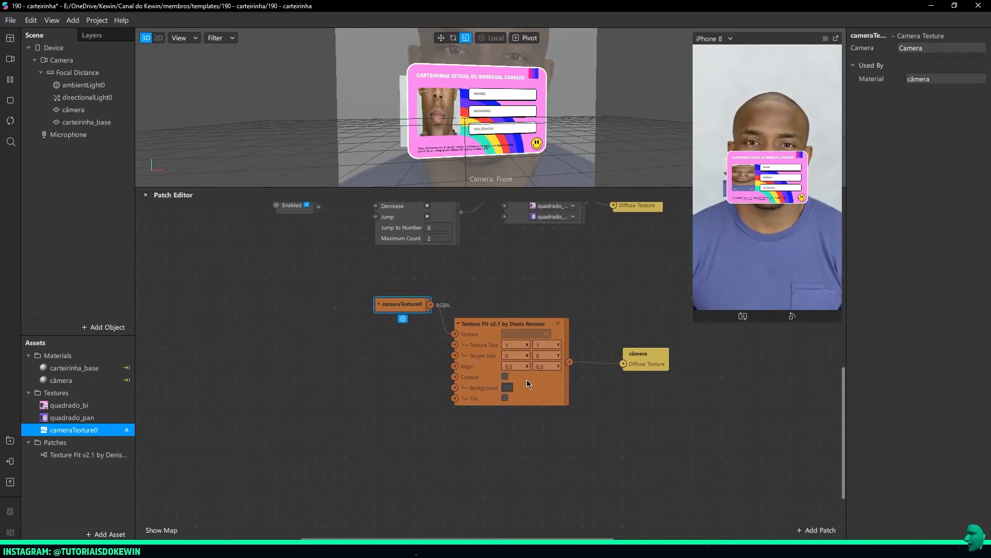
{"action": "left_click_drag", "start_coordinate": [654, 358], "coordinate": [633, 357]}
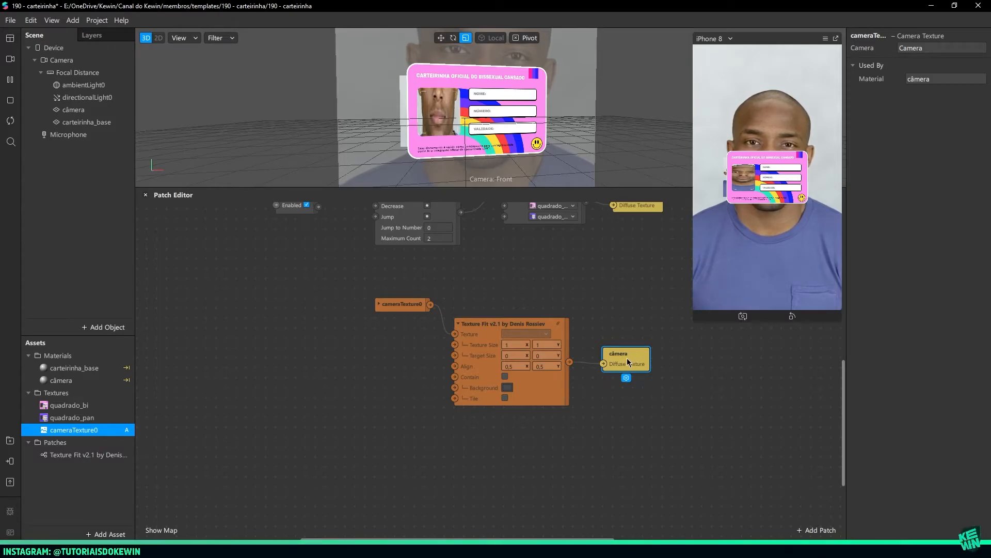
{"action": "left_click", "coordinate": [511, 342]}
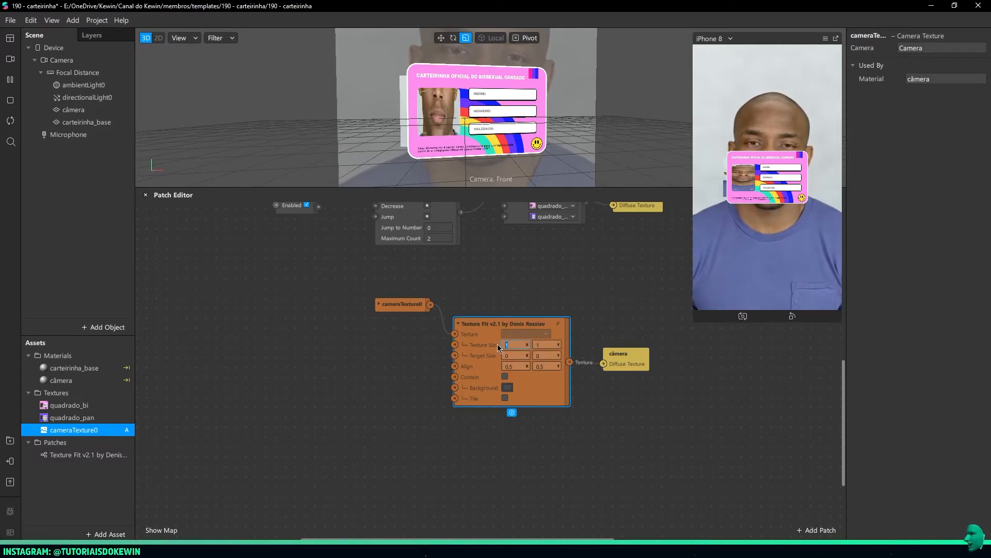
{"action": "left_click", "coordinate": [543, 342]}
{"action": "left_click", "coordinate": [539, 355]}
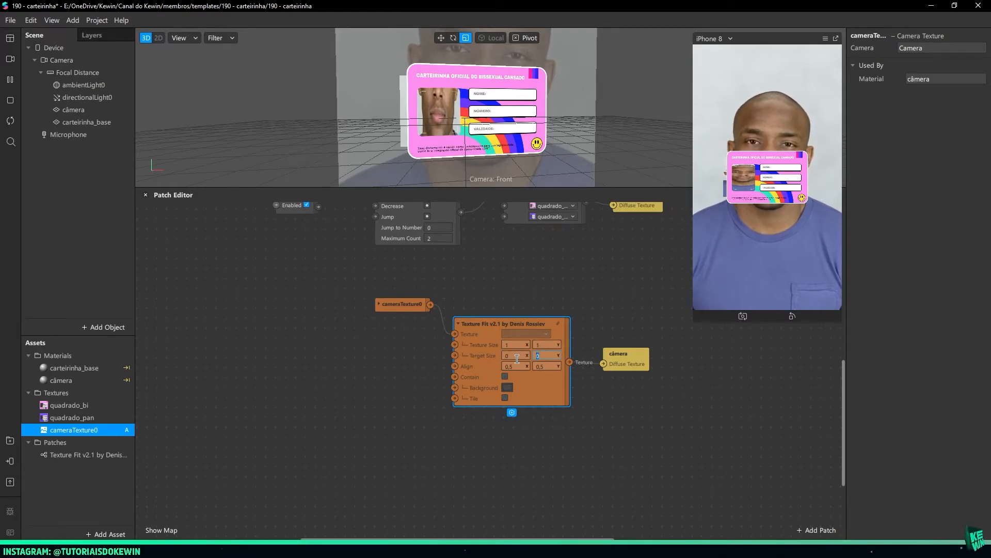
{"action": "left_click", "coordinate": [505, 345]}
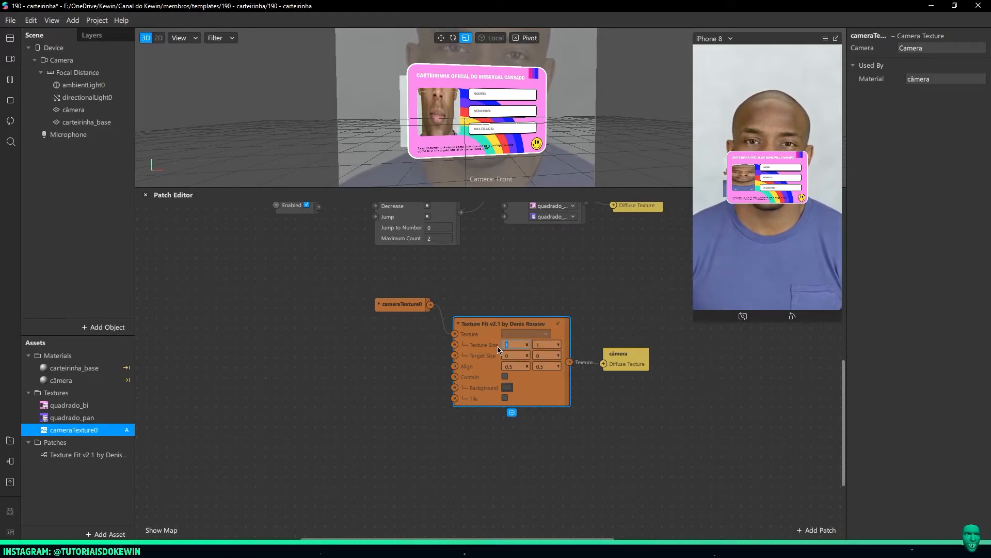
Move the cameraTexture0 patch slightly higher and further right in the Patch Editor, above Texture Fit v2.1
{"action": "left_click_drag", "start_coordinate": [400, 310], "coordinate": [410, 300]}
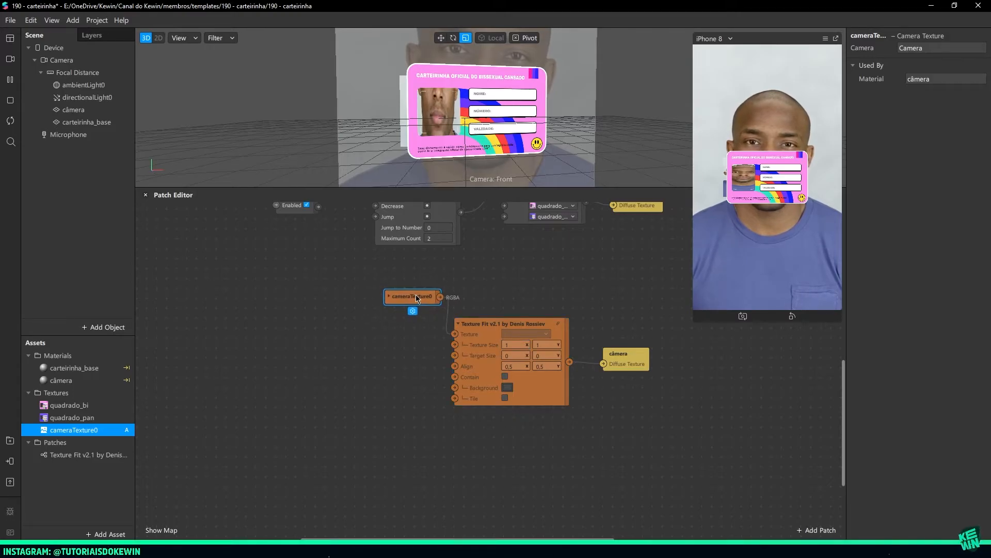
{"action": "left_click", "coordinate": [416, 341]}
{"action": "left_click", "coordinate": [517, 345]}
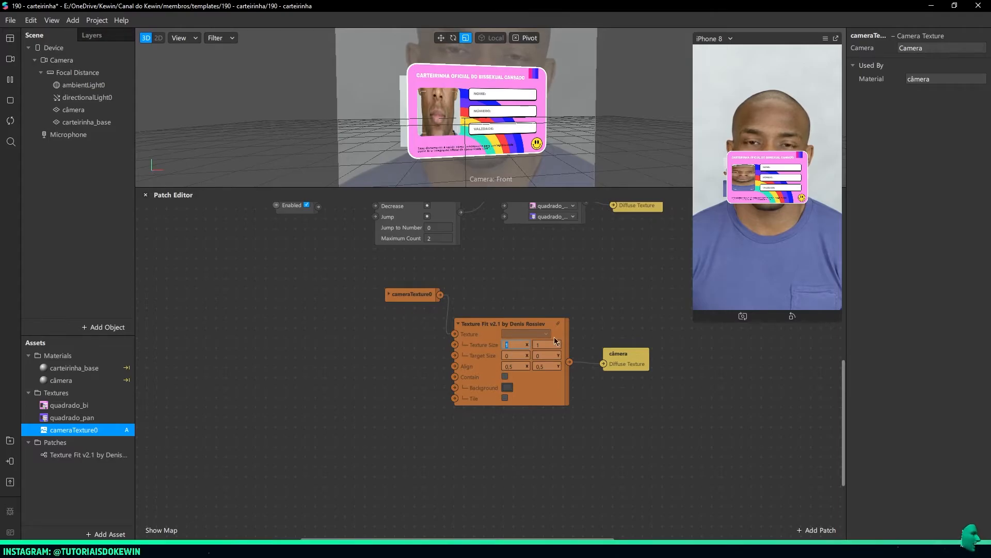
{"action": "left_click", "coordinate": [497, 345]}
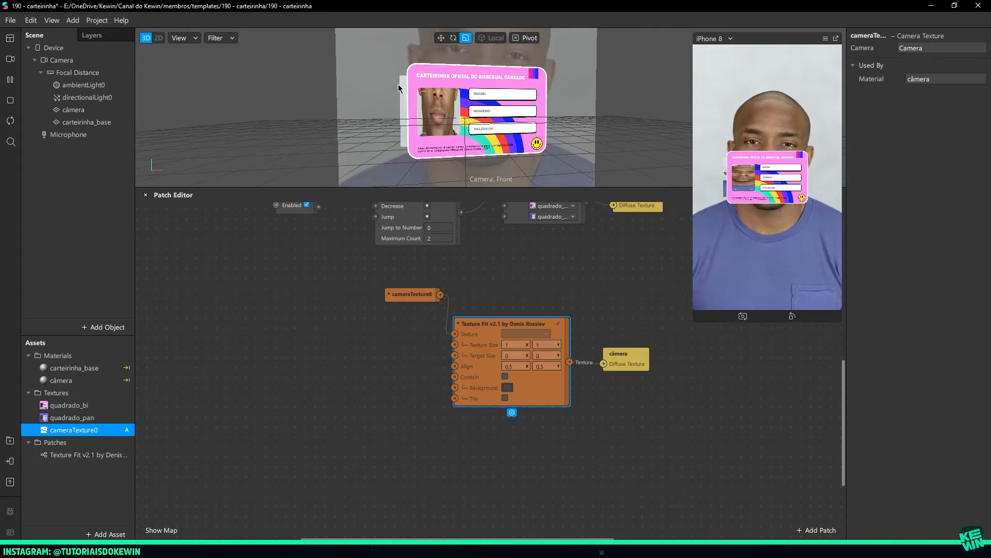
{"action": "scroll", "coordinate": [558, 142], "scroll_direction": "down", "scroll_amount": 5}
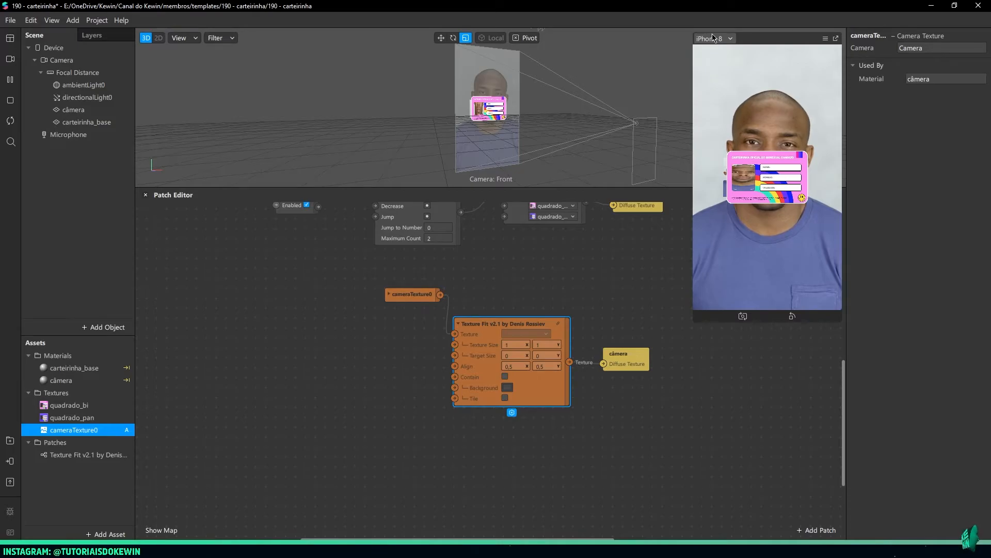
{"action": "left_click", "coordinate": [324, 369]}
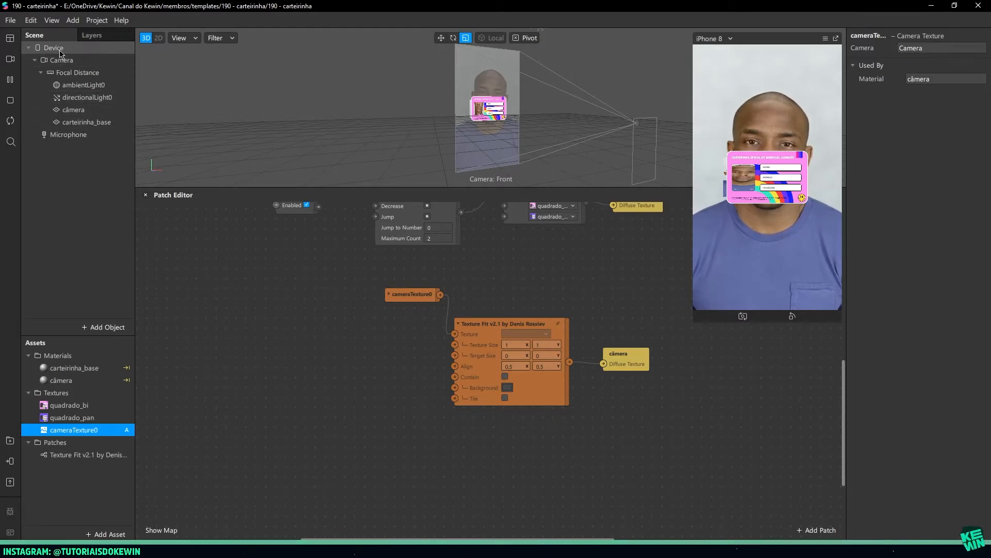
Add a Device patch with its Screen Size connected to Texture Fit v2.1's Texture Size, and moderately enlarge the simulator preview
{"action": "left_click_drag", "start_coordinate": [52, 48], "coordinate": [267, 364]}
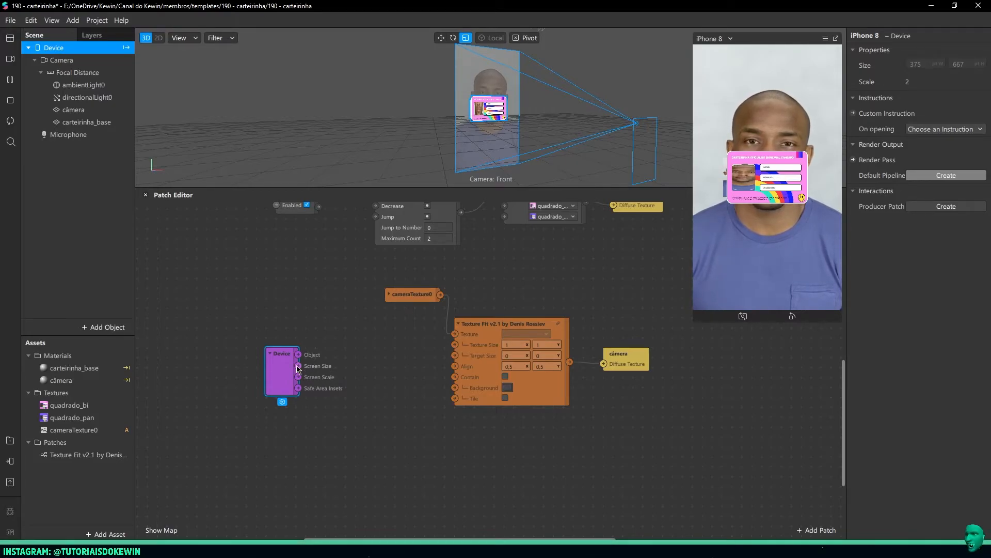
{"action": "left_click_drag", "start_coordinate": [299, 365], "coordinate": [454, 345]}
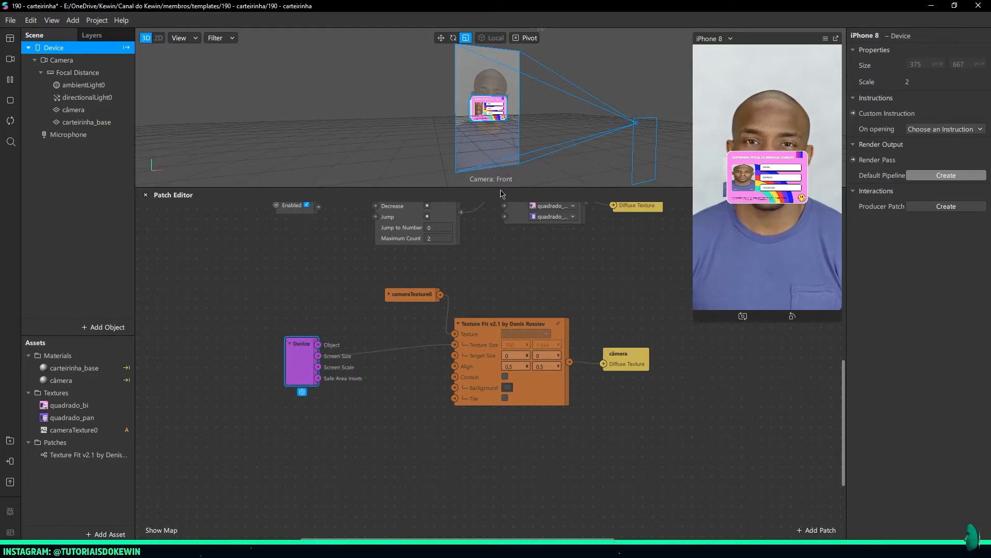
{"action": "scroll", "coordinate": [485, 129], "scroll_direction": "up", "scroll_amount": 10}
{"action": "mouse_move", "coordinate": [485, 131]}
{"action": "right_mouse_down"}
{"action": "mouse_move", "coordinate": [457, 132]}
{"action": "mouse_move", "coordinate": [488, 131]}
{"action": "right_mouse_up"}
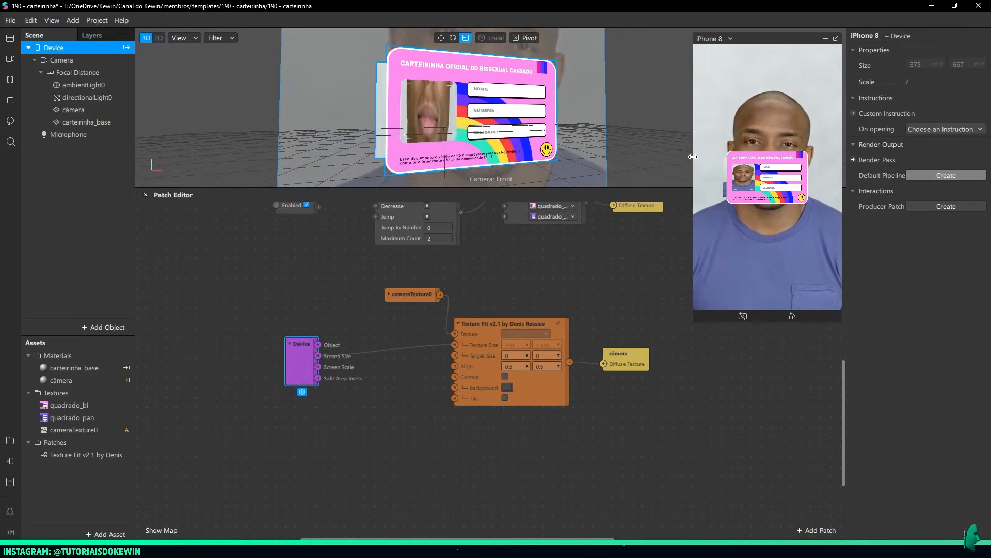
{"action": "left_click_drag", "start_coordinate": [694, 158], "coordinate": [584, 190]}
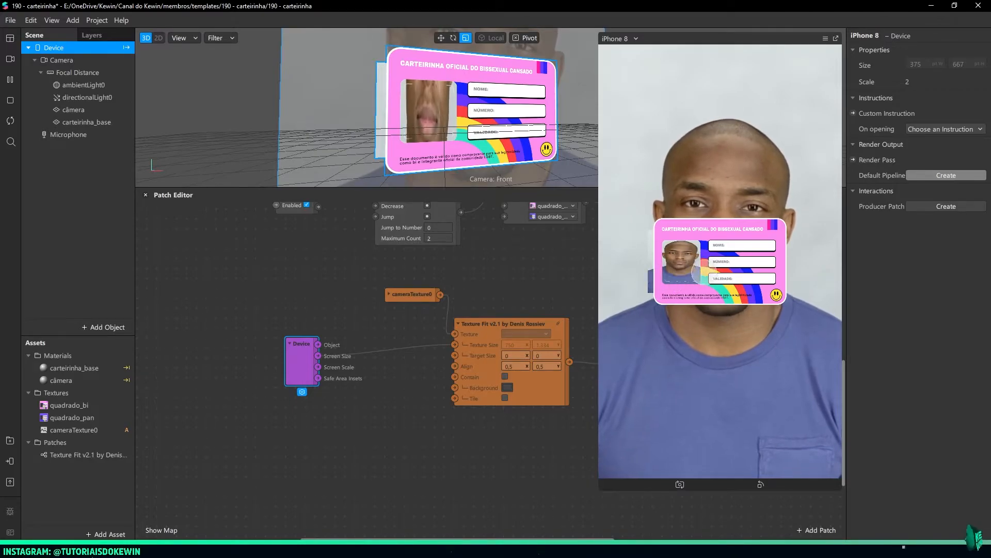
{"action": "left_click_drag", "start_coordinate": [599, 163], "coordinate": [667, 163]}
Add a Divide patch beside the Device patch, with the device's Screen Size feeding its First Value
{"action": "left_click_drag", "start_coordinate": [298, 361], "coordinate": [277, 350]}
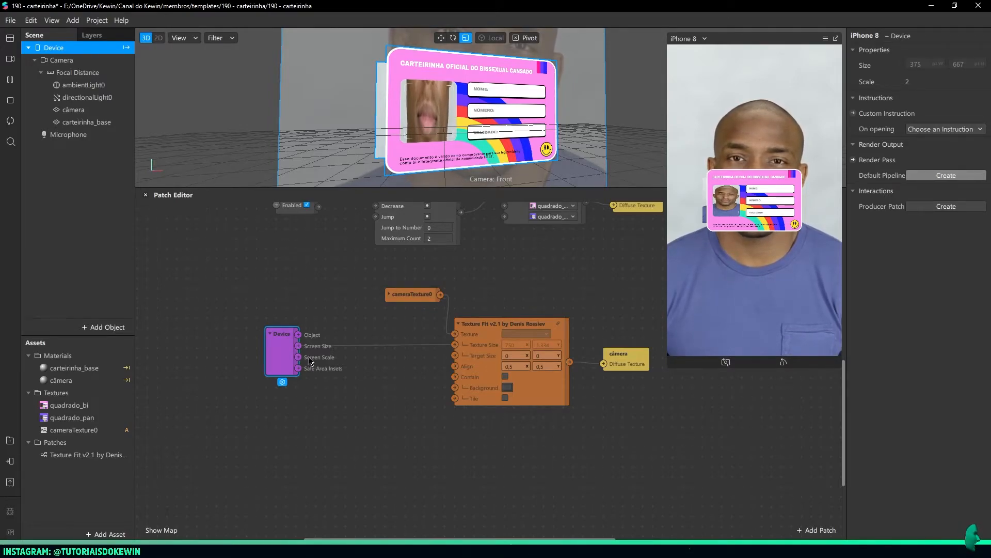
{"action": "left_click_drag", "start_coordinate": [299, 349], "coordinate": [343, 347]}
{"action": "type", "text": "div"}
{"action": "key", "text": "Return"}
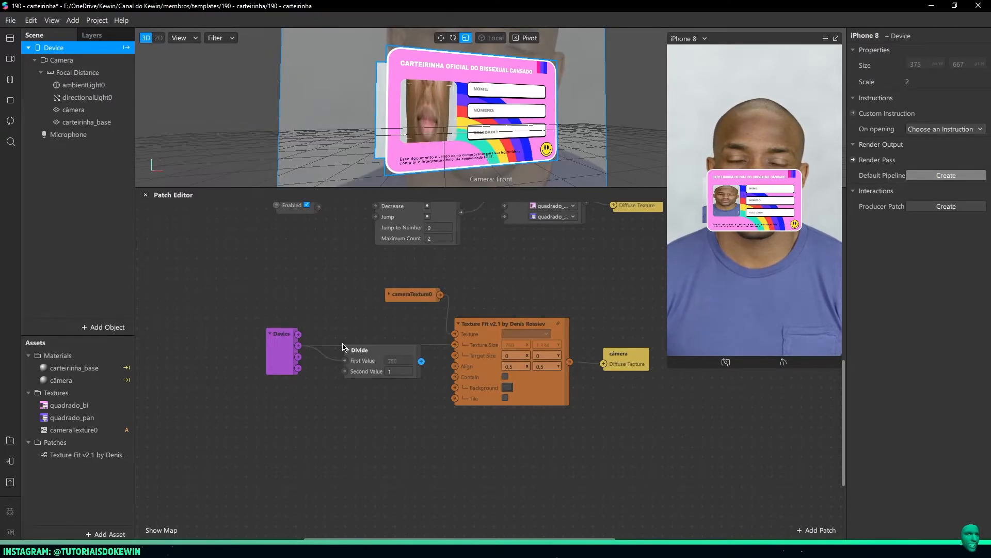
{"action": "left_click", "coordinate": [289, 351]}
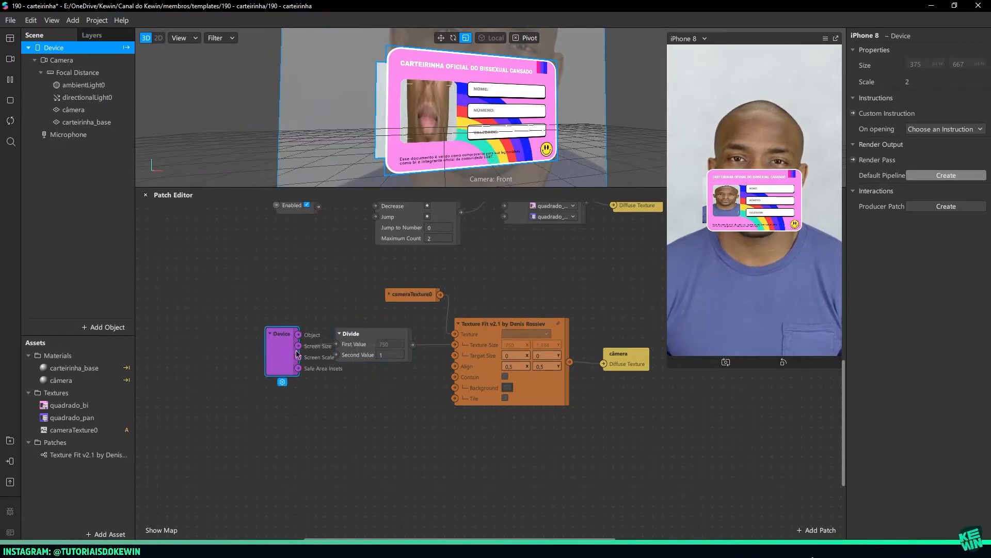
Connect Device Screen Scale to Divide's Second Value and Divide's Output to the Texture Size input, and align the Divide patch
{"action": "left_click_drag", "start_coordinate": [298, 358], "coordinate": [336, 355]}
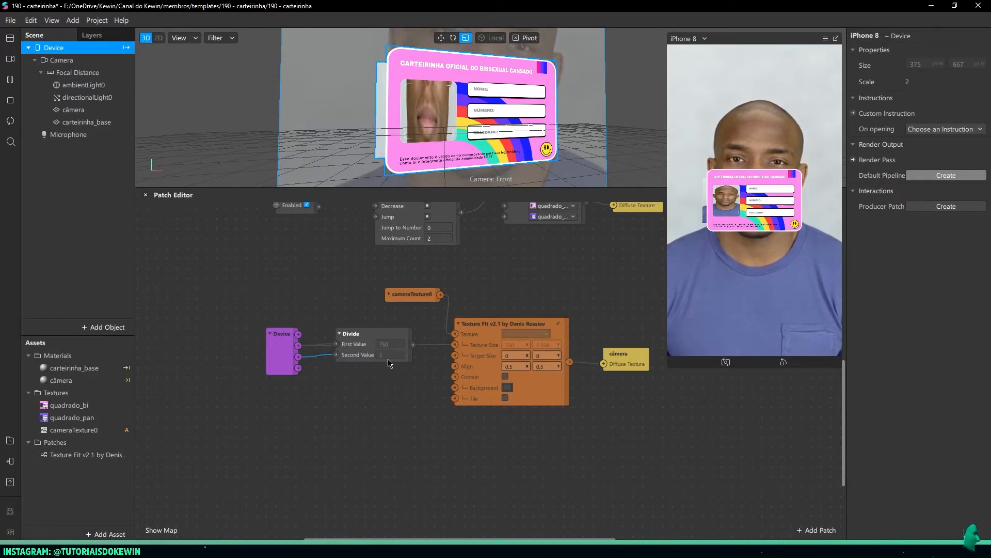
{"action": "left_click_drag", "start_coordinate": [412, 344], "coordinate": [454, 344]}
{"action": "left_click", "coordinate": [388, 334]}
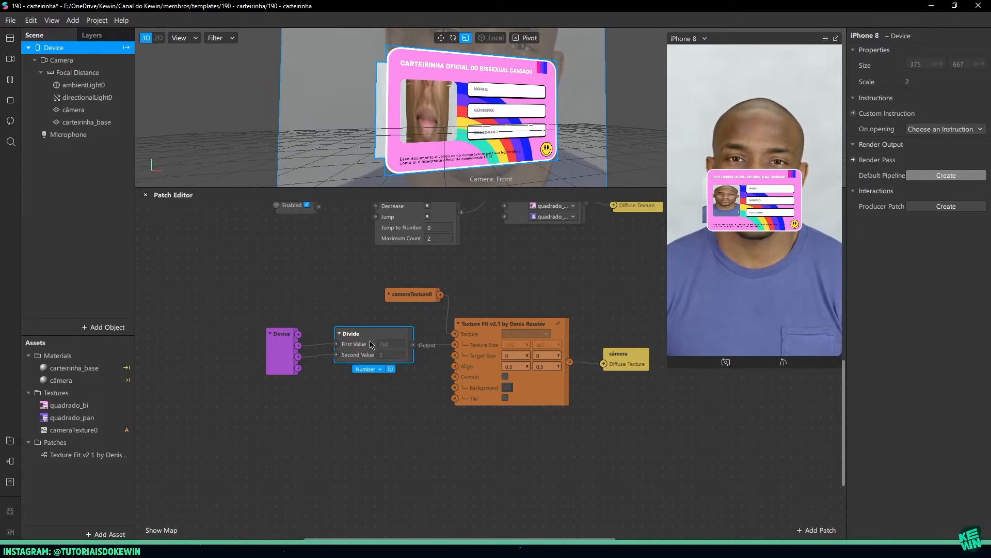
{"action": "left_click_drag", "start_coordinate": [362, 332], "coordinate": [361, 322]}
Set the Target Size of the Texture Fit v2.1 patch to 1 for X and 1 for Y
{"action": "left_click", "coordinate": [518, 355]}
{"action": "left_click", "coordinate": [543, 355]}
{"action": "left_click", "coordinate": [515, 355]}
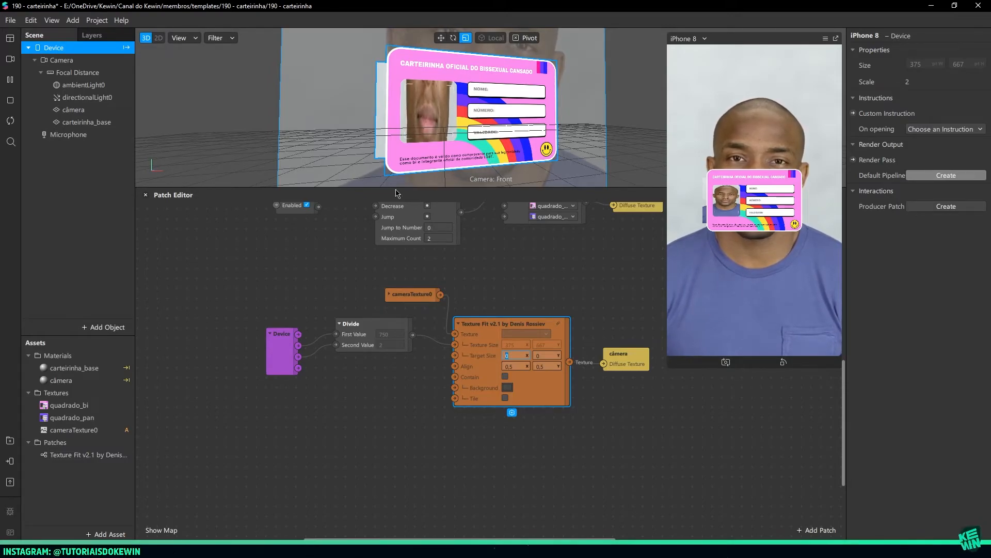
{"action": "left_click", "coordinate": [376, 147]}
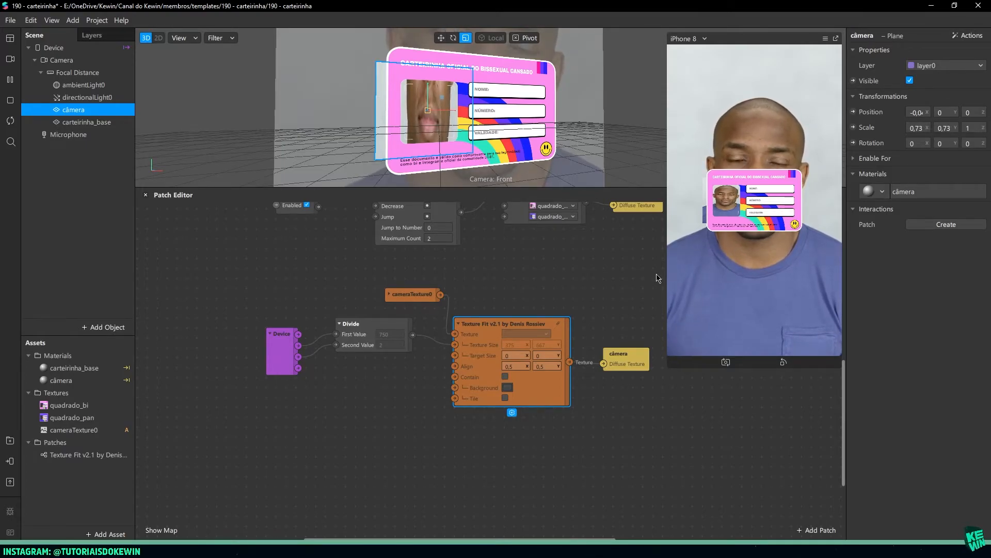
{"action": "left_click", "coordinate": [512, 357]}
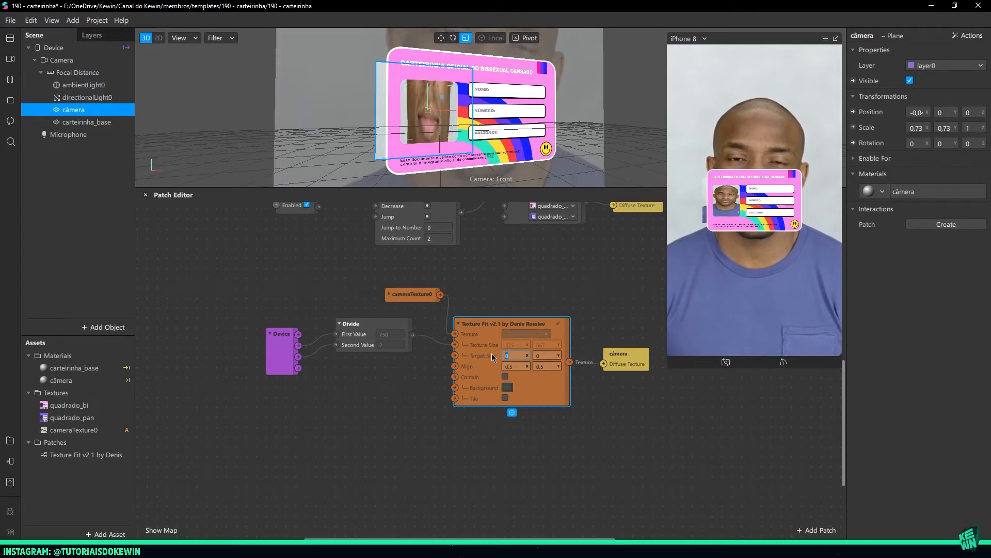
{"action": "type", "text": "1"}
{"action": "key", "text": "Tab"}
{"action": "type", "text": "1"}
{"action": "key", "text": "Return"}
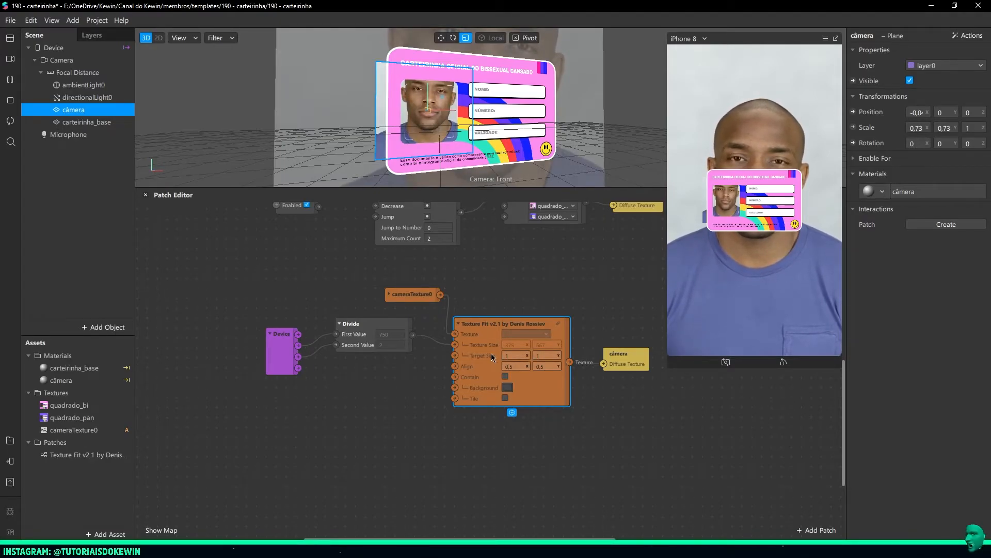
Inspect the photo window's camera image up close and enable Contain on the Texture Fit v2.1 patch
{"action": "scroll", "coordinate": [393, 128], "scroll_direction": "up", "scroll_amount": 5}
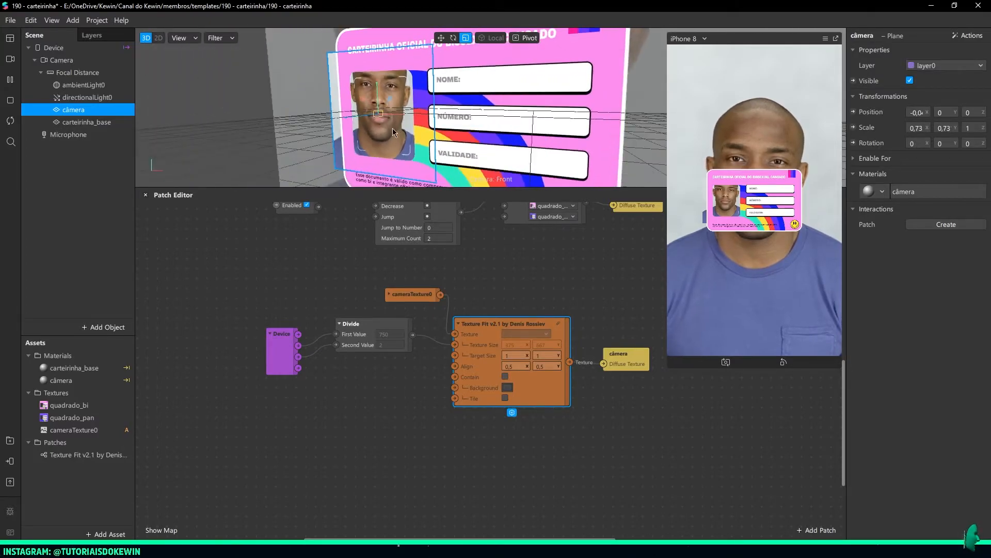
{"action": "scroll", "coordinate": [473, 125], "scroll_direction": "down", "scroll_amount": 3}
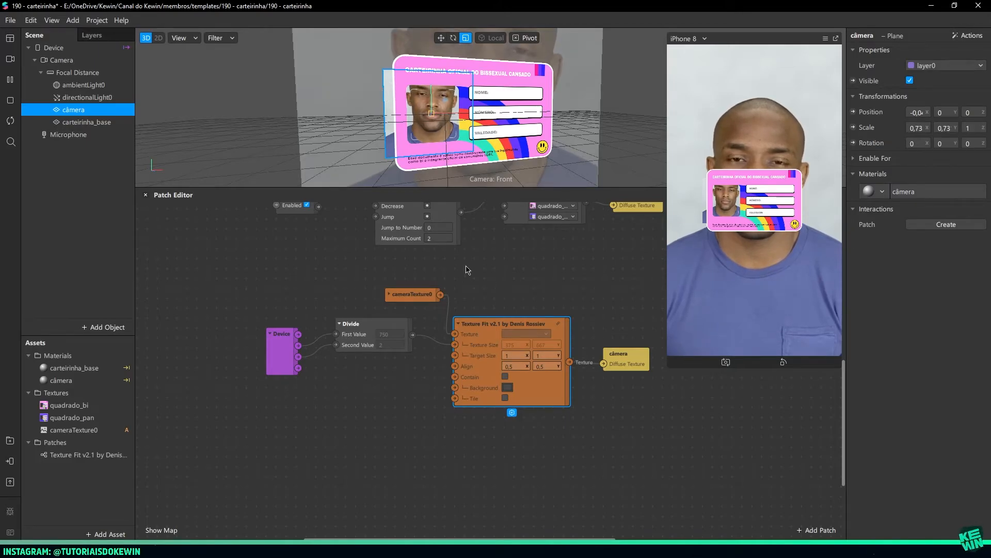
{"action": "left_click", "coordinate": [505, 377]}
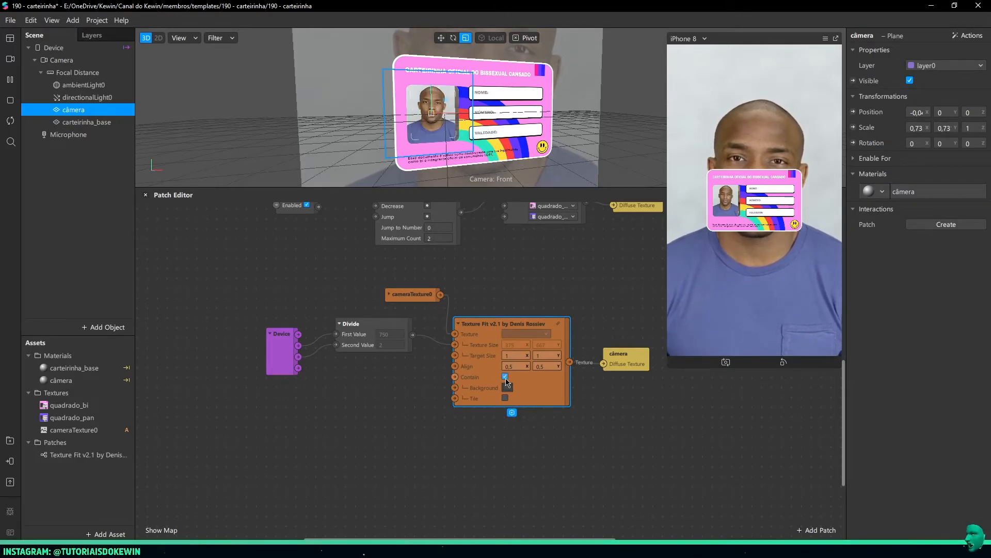
Nudge the câmera plane right and scale it uniformly to about 0.94 in X and Y to fill the photo window
{"action": "scroll", "coordinate": [371, 66], "scroll_direction": "up", "scroll_amount": 2}
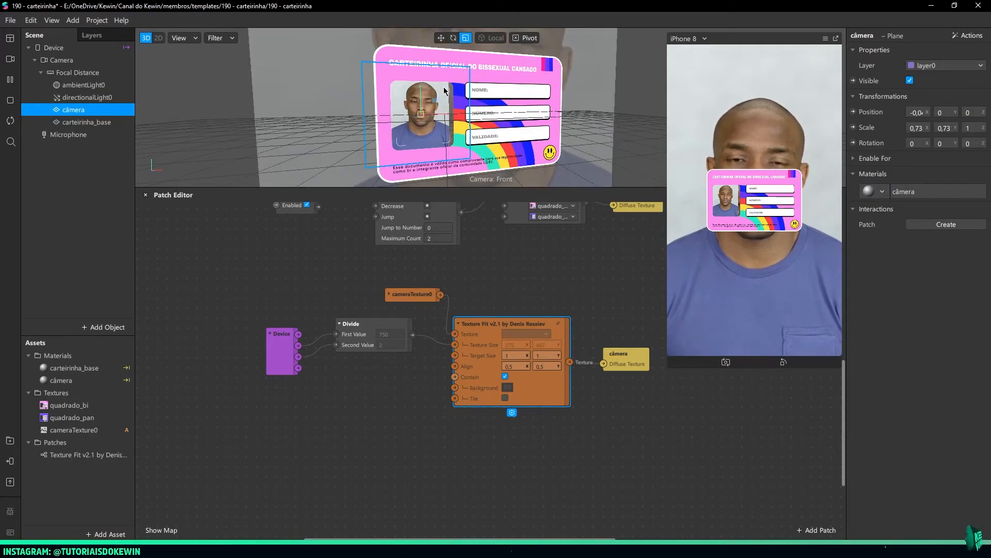
{"action": "key", "text": "w"}
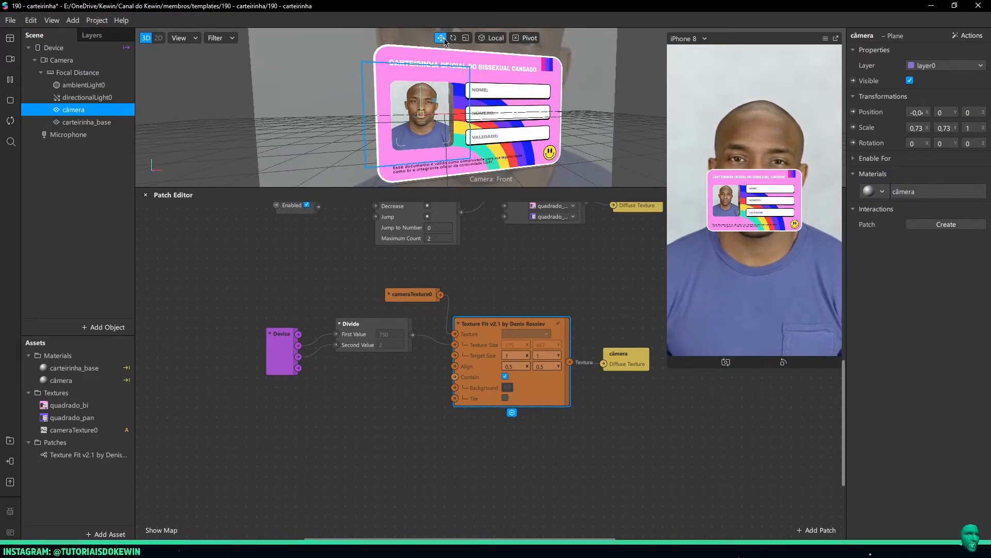
{"action": "left_click_drag", "start_coordinate": [453, 114], "coordinate": [454, 118]}
{"action": "key", "text": "r"}
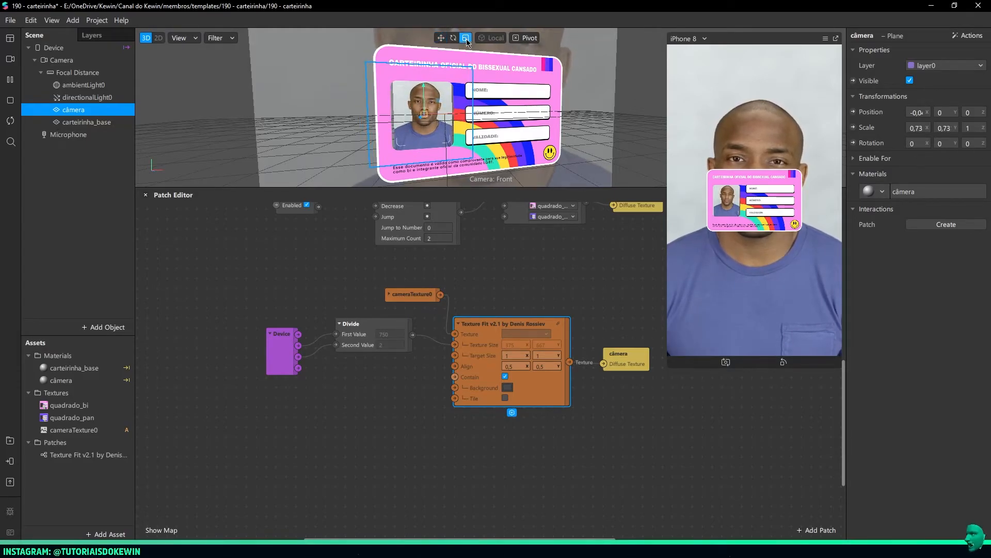
{"action": "left_click_drag", "start_coordinate": [440, 104], "coordinate": [490, 107]}
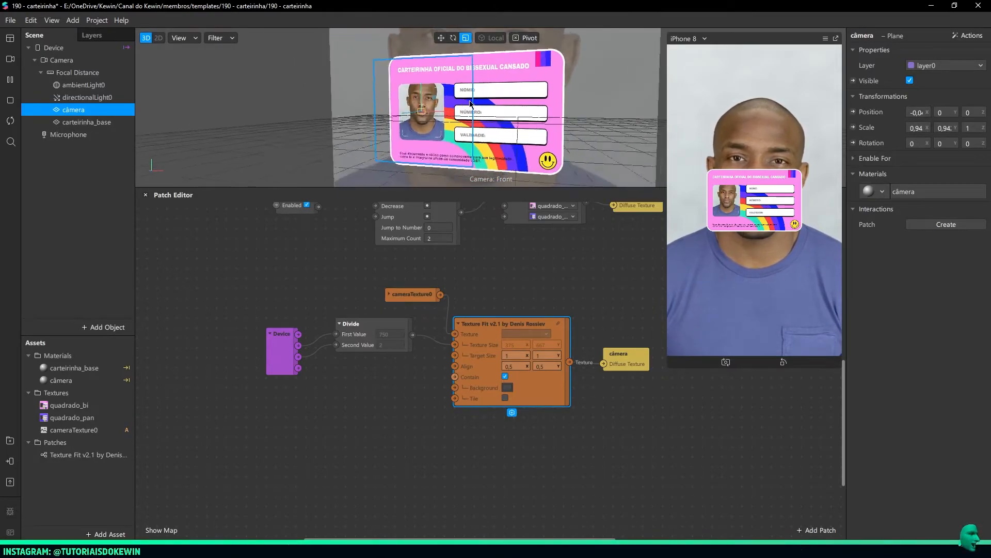
{"action": "left_click", "coordinate": [617, 138]}
{"action": "mouse_move", "coordinate": [563, 123]}
{"action": "left_mouse_down"}
{"action": "mouse_move", "coordinate": [532, 125]}
{"action": "mouse_move", "coordinate": [577, 120]}
{"action": "mouse_move", "coordinate": [575, 129]}
{"action": "left_mouse_up"}
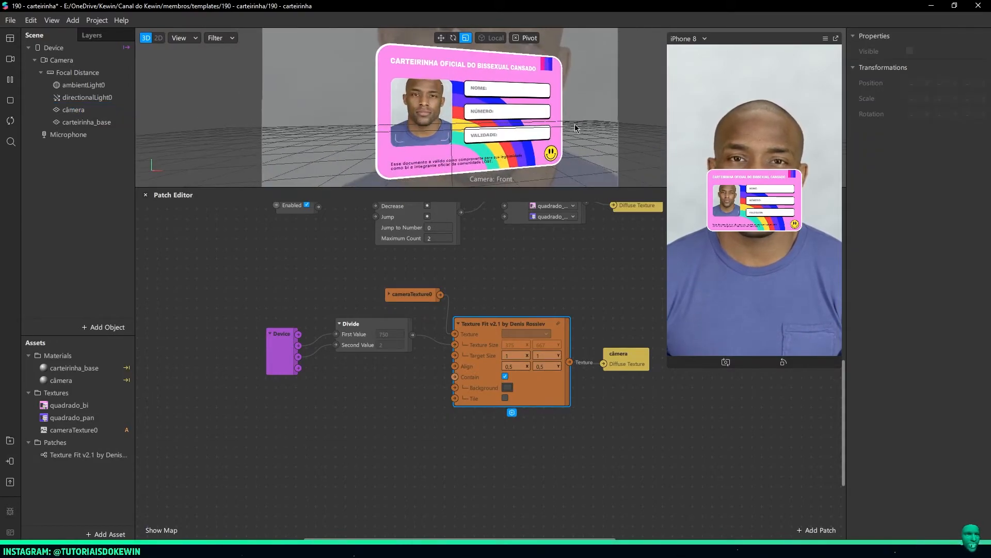
Preview the card filter on the iPhone X and iPhone SE simulators to check the photo's proportions
{"action": "left_click", "coordinate": [699, 42]}
{"action": "left_click", "coordinate": [702, 45]}
{"action": "left_click", "coordinate": [689, 39]}
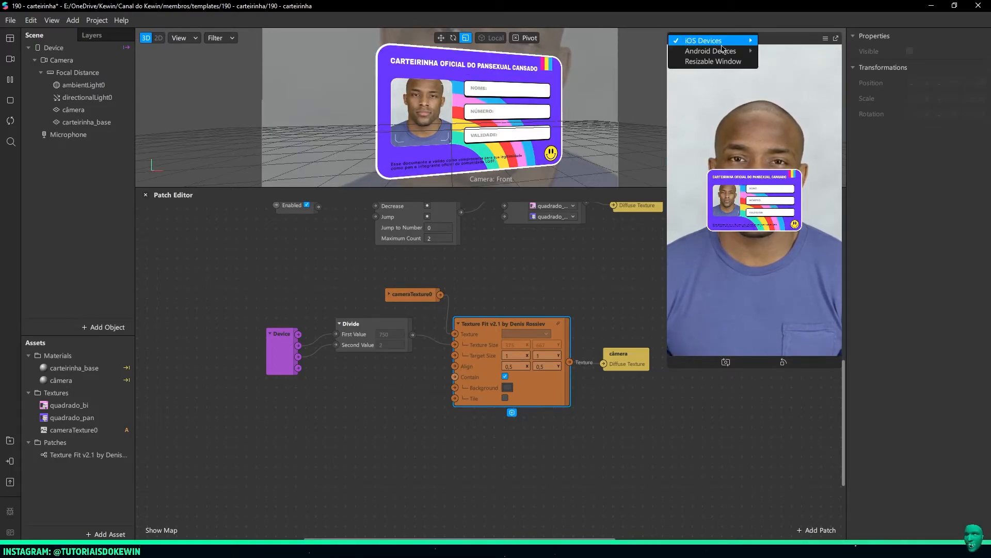
{"action": "mouse_move", "coordinate": [713, 41]}
{"action": "left_click", "coordinate": [780, 61]}
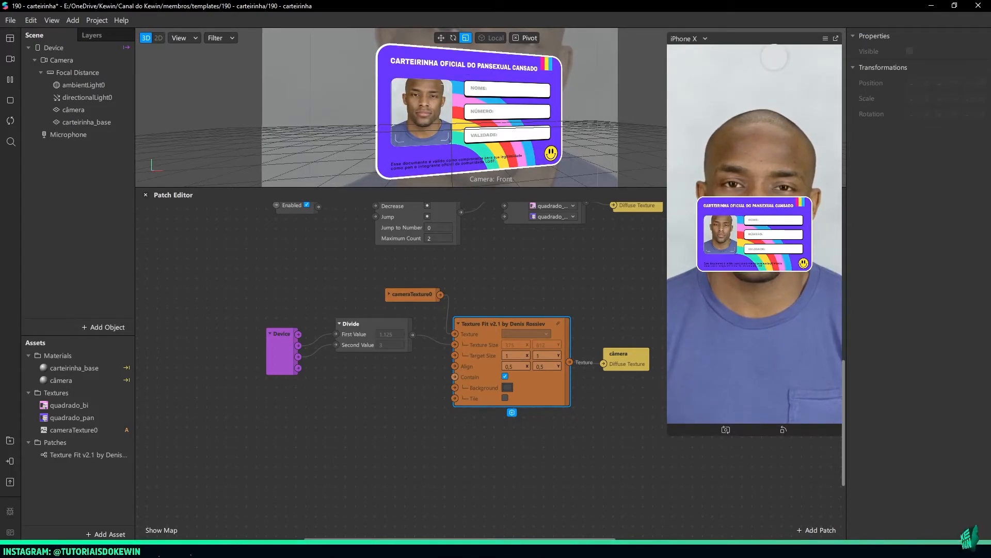
{"action": "left_click", "coordinate": [692, 39]}
{"action": "mouse_move", "coordinate": [697, 38]}
{"action": "left_click", "coordinate": [773, 71]}
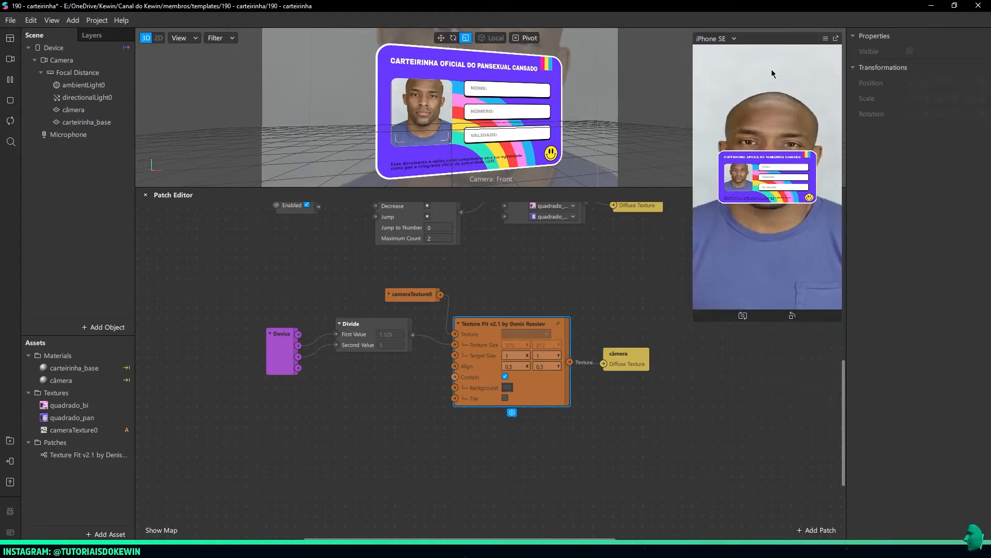
Preview the card filter on the Google Pixel 2 and iPad simulators, examining the photo window's image
{"action": "left_click", "coordinate": [711, 40]}
{"action": "mouse_move", "coordinate": [743, 50]}
{"action": "left_click", "coordinate": [793, 73]}
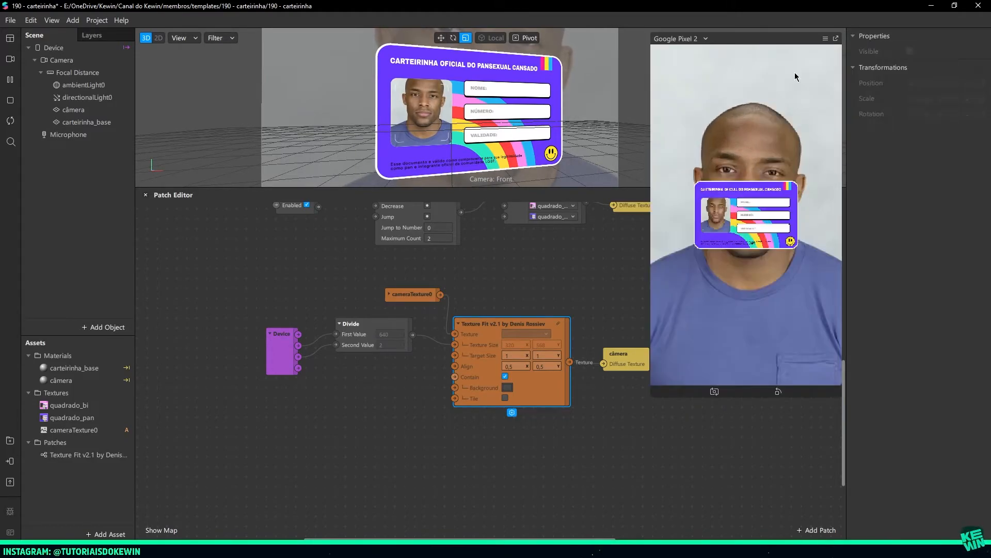
{"action": "left_click", "coordinate": [687, 39]}
{"action": "left_click", "coordinate": [824, 69]}
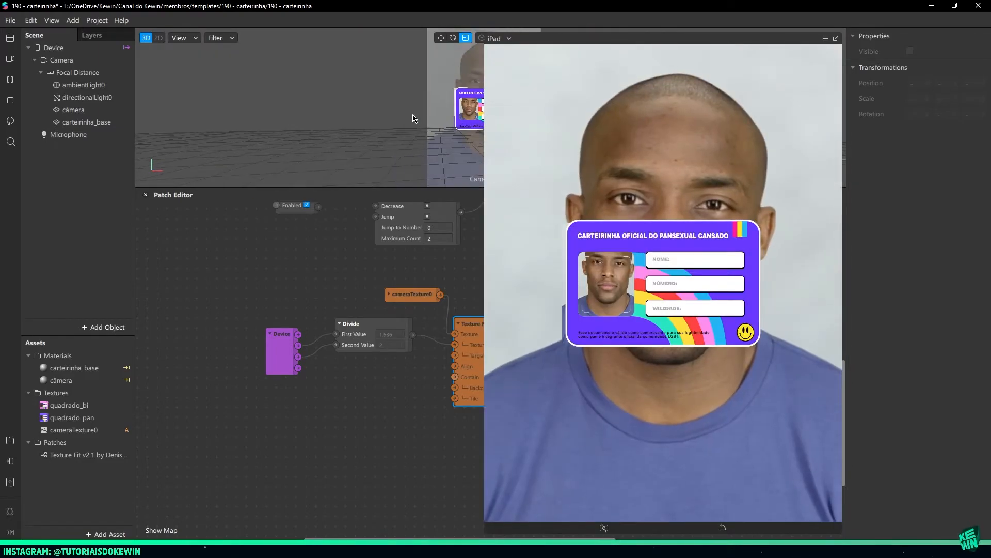
{"action": "scroll", "coordinate": [354, 124], "scroll_direction": "up", "scroll_amount": 10}
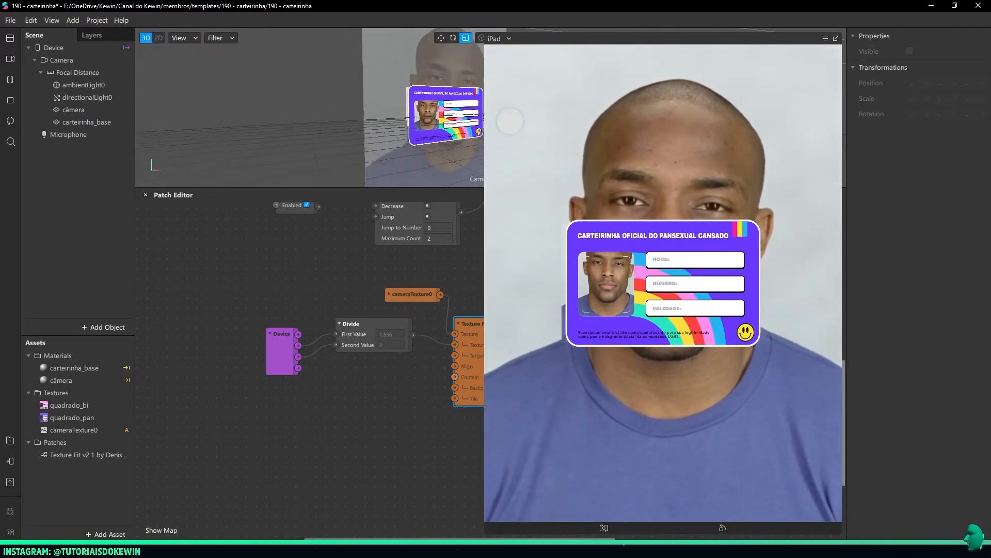
Preview the card filter on the iPad Pro and iPhone 8 simulators, enlarging the iPhone 8 preview
{"action": "scroll", "coordinate": [287, 113], "scroll_direction": "down", "scroll_amount": 10}
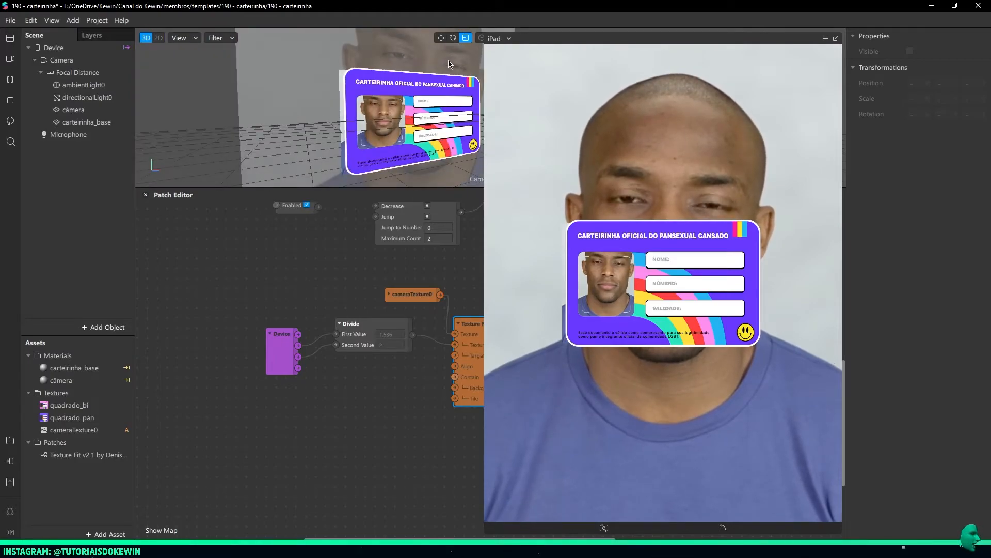
{"action": "left_click", "coordinate": [509, 39]}
{"action": "mouse_move", "coordinate": [510, 41]}
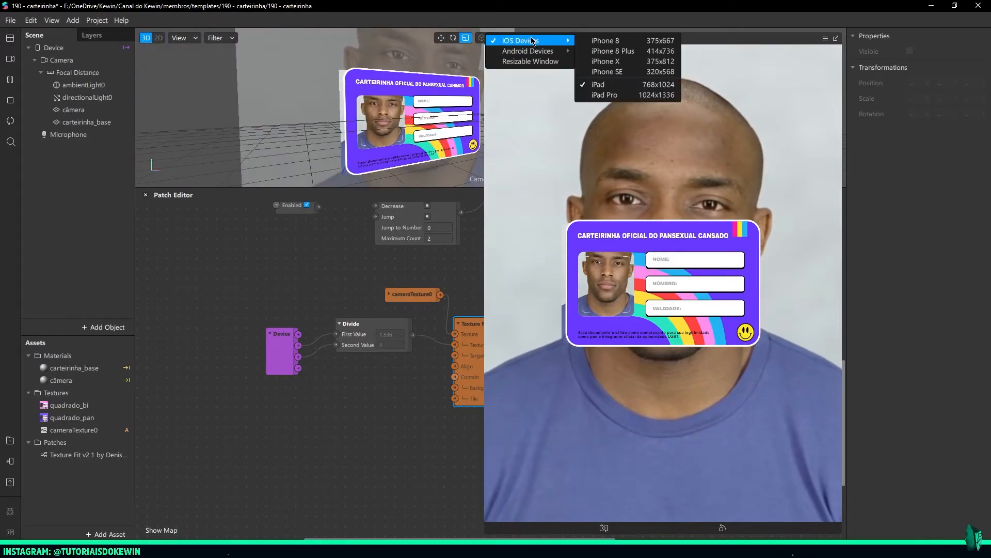
{"action": "left_click", "coordinate": [629, 96]}
{"action": "left_click", "coordinate": [499, 40]}
{"action": "left_click", "coordinate": [597, 41]}
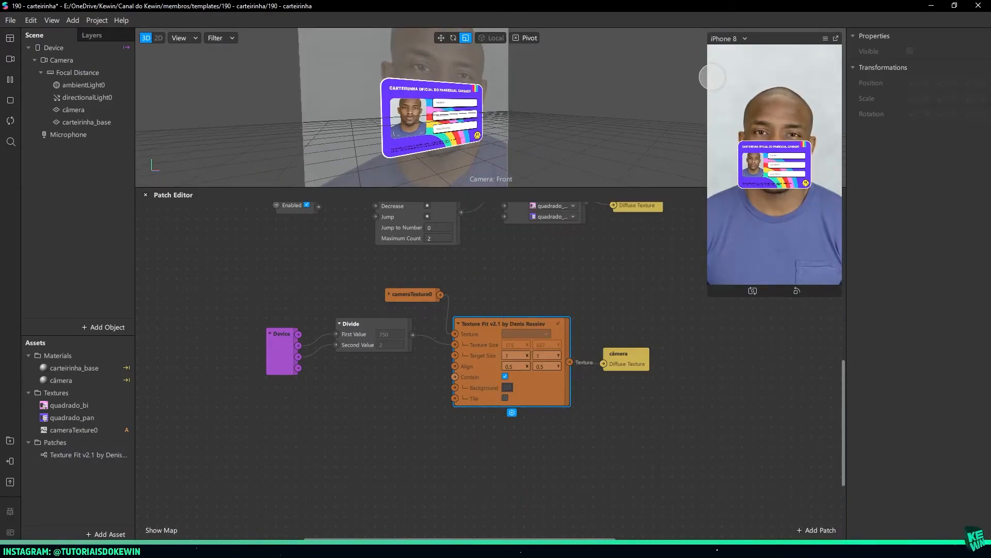
{"action": "left_click_drag", "start_coordinate": [709, 77], "coordinate": [618, 77]}
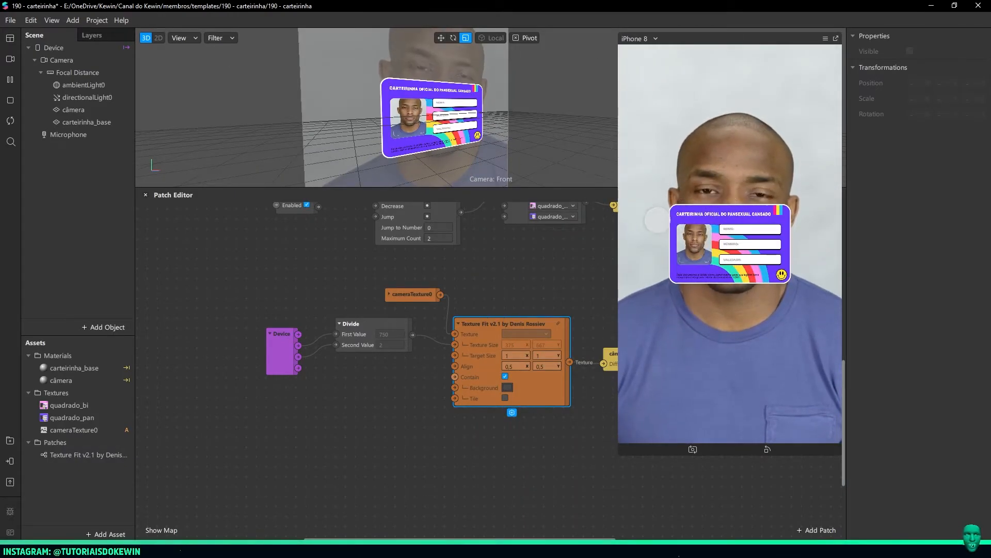
{"action": "left_click", "coordinate": [638, 38]}
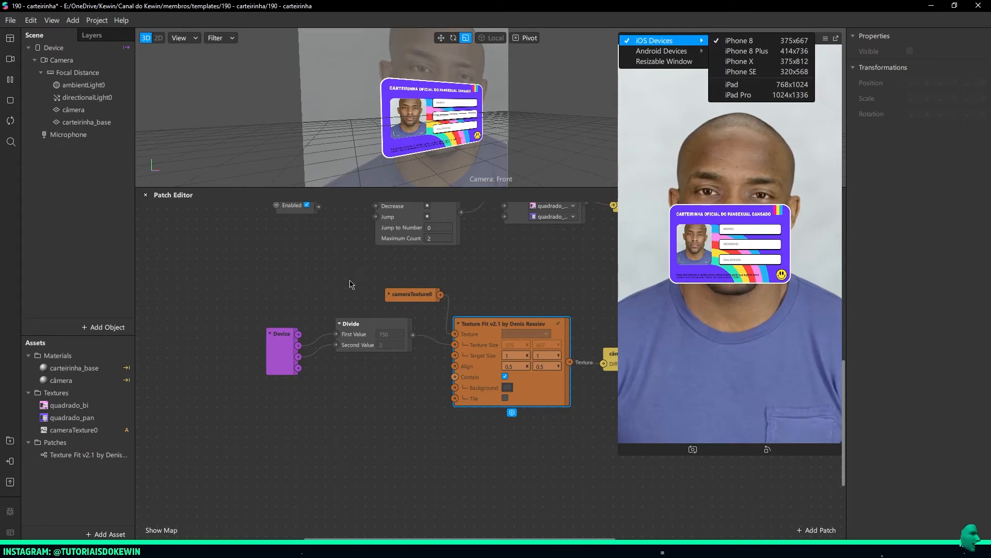
Examine the carteirinha_base and câmera planes in the 3D view from different angles
{"action": "left_click", "coordinate": [105, 125]}
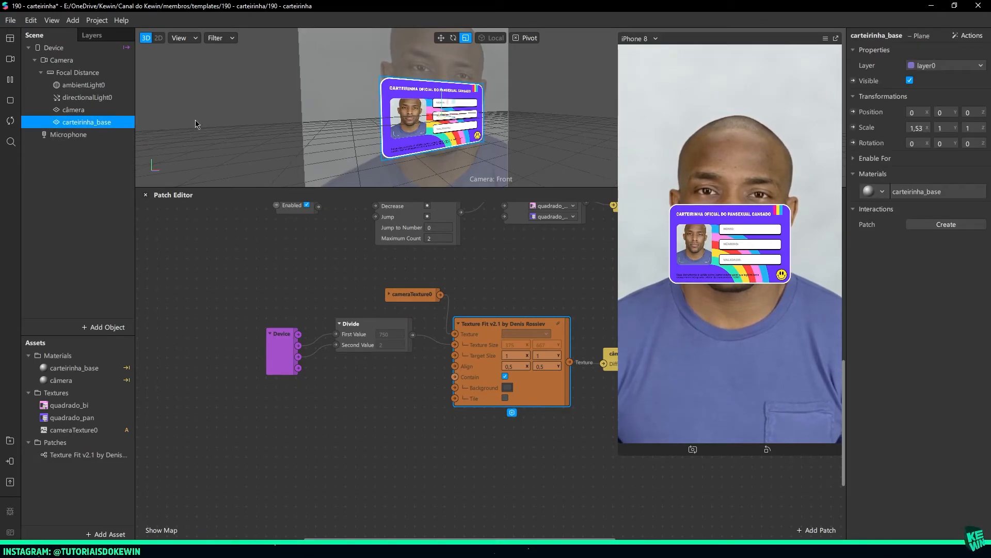
{"action": "scroll", "coordinate": [371, 138], "scroll_direction": "up", "scroll_amount": 5}
{"action": "scroll", "coordinate": [370, 138], "scroll_direction": "down", "scroll_amount": 5}
{"action": "left_click", "coordinate": [99, 110]}
{"action": "middle_click_drag", "start_coordinate": [191, 122], "coordinate": [432, 110]}
{"action": "key", "text": "f"}
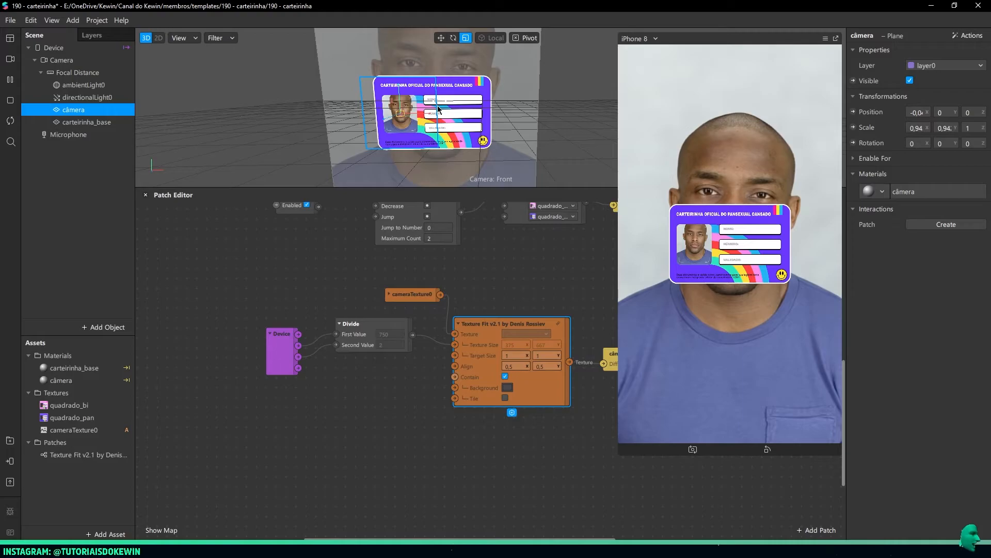
{"action": "middle_click_drag", "start_coordinate": [508, 127], "coordinate": [553, 134]}
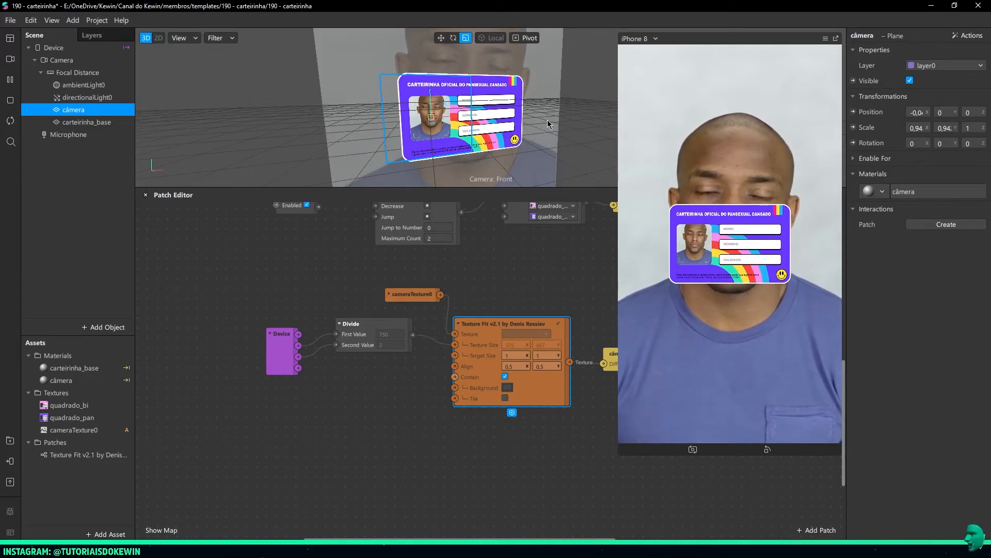
Test the tap switching between the BI and PAN card textures in the simulator
{"action": "left_click", "coordinate": [218, 359]}
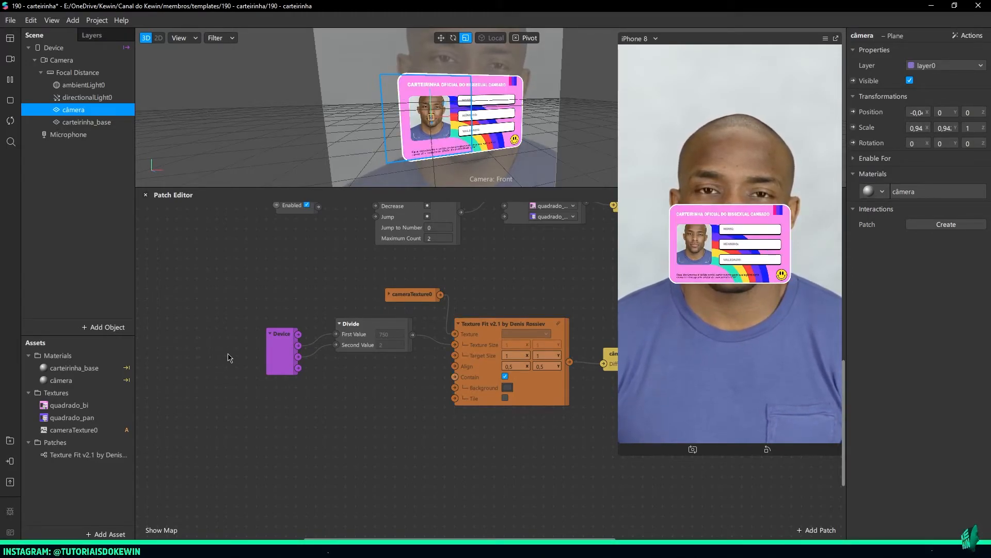
{"action": "scroll", "coordinate": [225, 358], "scroll_direction": "up", "scroll_amount": 6}
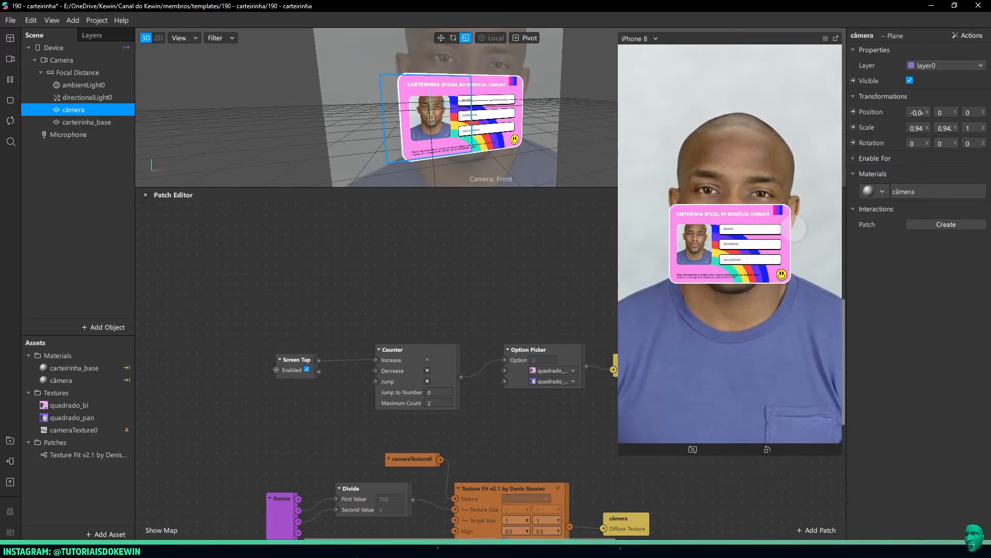
{"action": "left_click", "coordinate": [770, 219]}
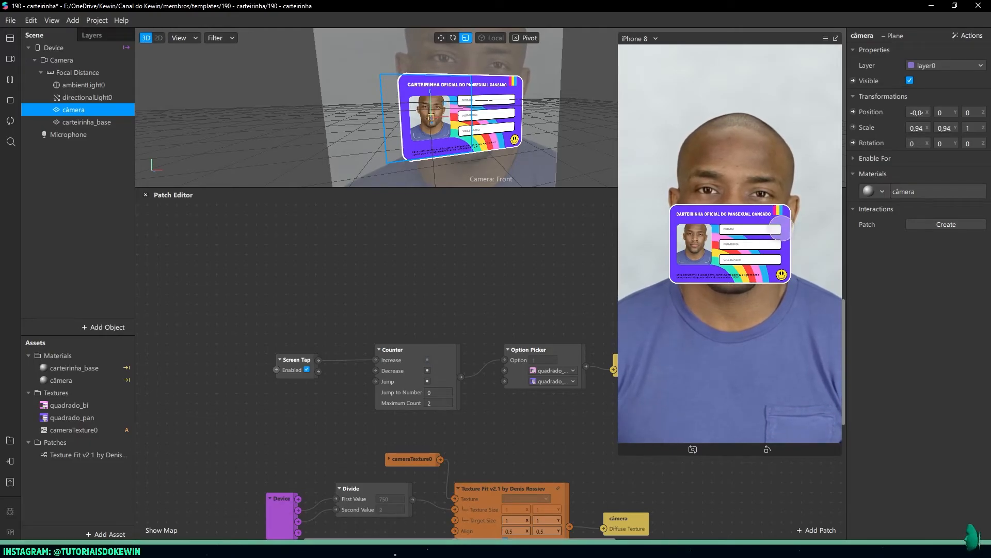
{"action": "left_click", "coordinate": [790, 225]}
{"action": "middle_click_drag", "start_coordinate": [538, 301], "coordinate": [476, 290]}
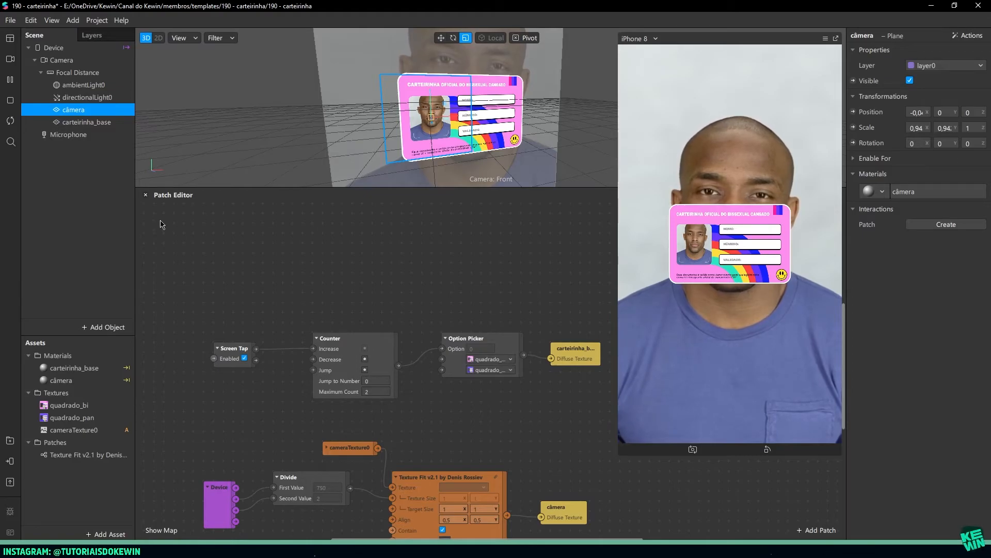
Add a rectangle to the scene and set it to fill the full width and height of its canvas
{"action": "left_click", "coordinate": [90, 192]}
{"action": "right_click", "coordinate": [94, 191]}
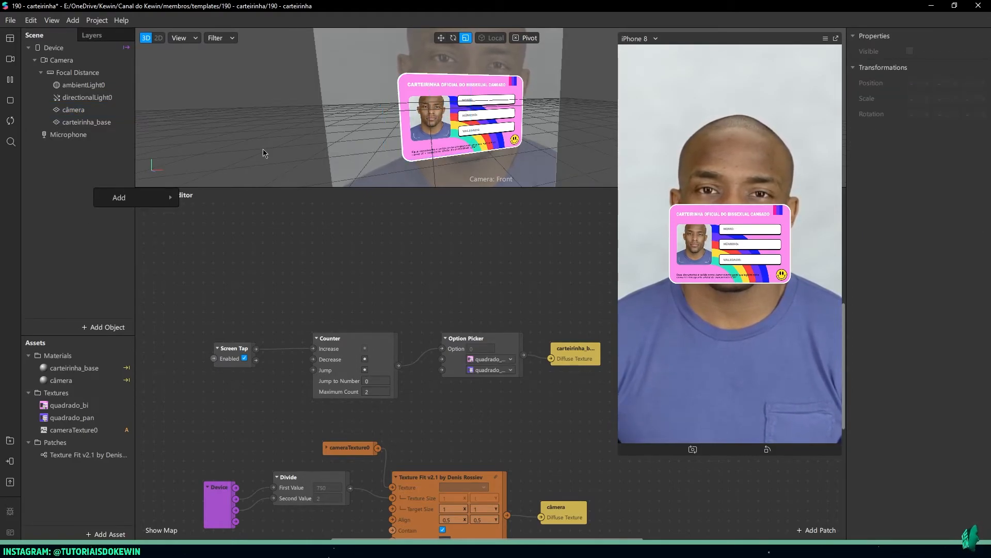
{"action": "mouse_move", "coordinate": [155, 197]}
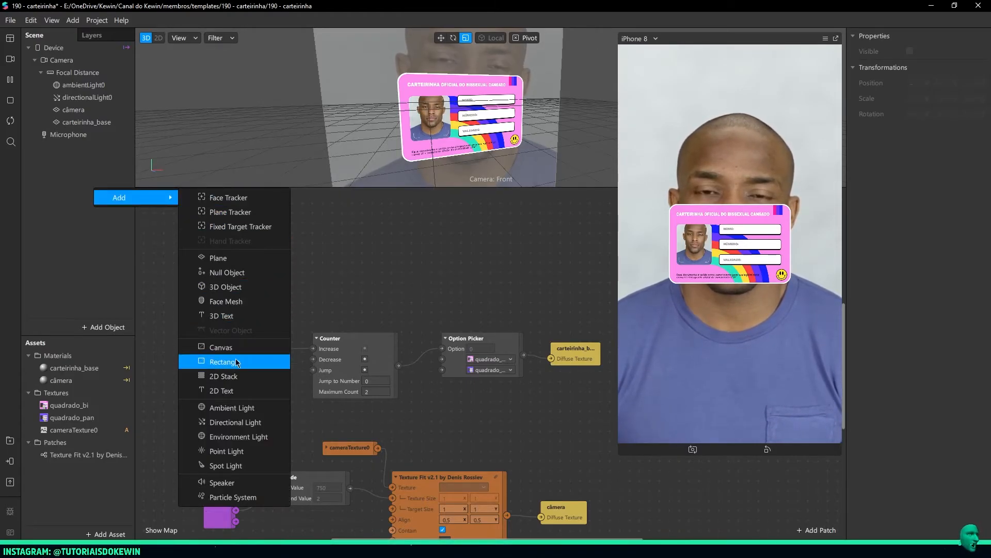
{"action": "left_click", "coordinate": [217, 362]}
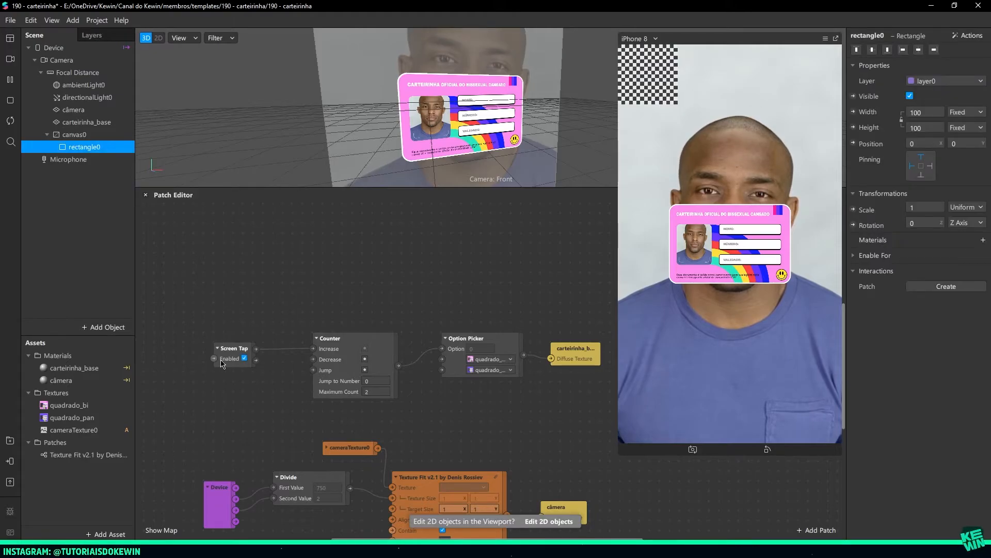
{"action": "left_click", "coordinate": [920, 114]}
{"action": "left_click", "coordinate": [928, 129]}
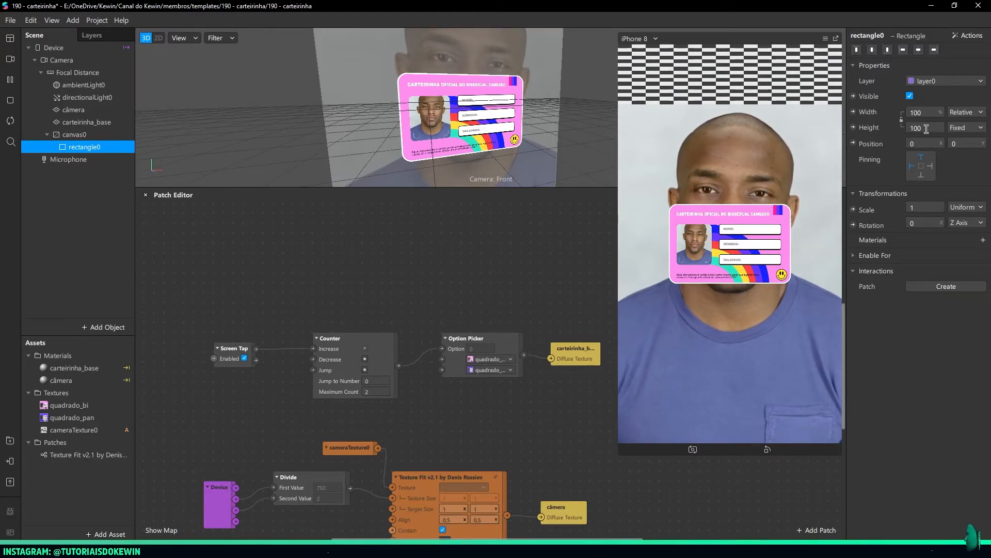
{"action": "left_click", "coordinate": [925, 130]}
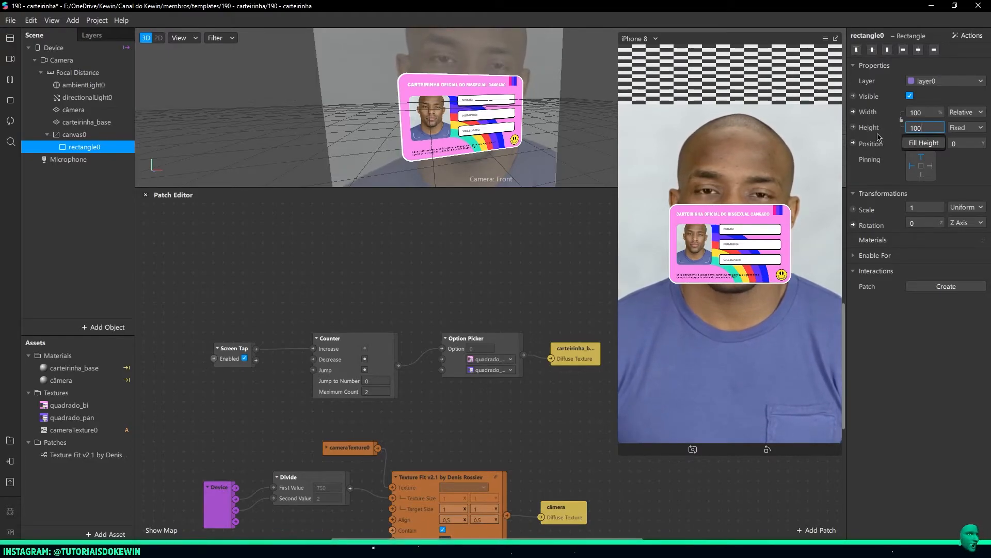
{"action": "left_click", "coordinate": [924, 143]}
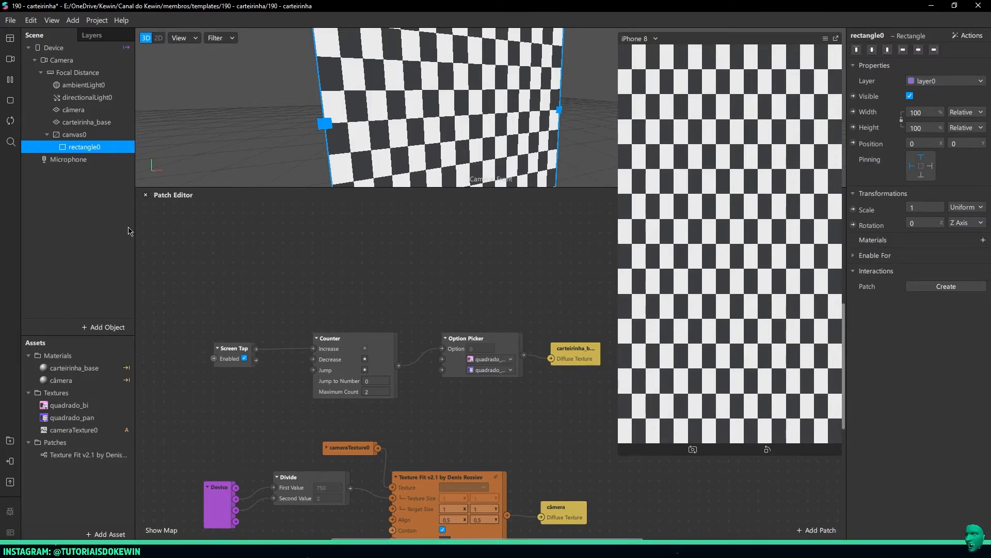
Rename the full-screen rectangle as bg and create a new material for it
{"action": "left_click", "coordinate": [78, 134]}
{"action": "double_click", "coordinate": [80, 149]}
{"action": "type", "text": "bg"}
{"action": "key", "text": "Return"}
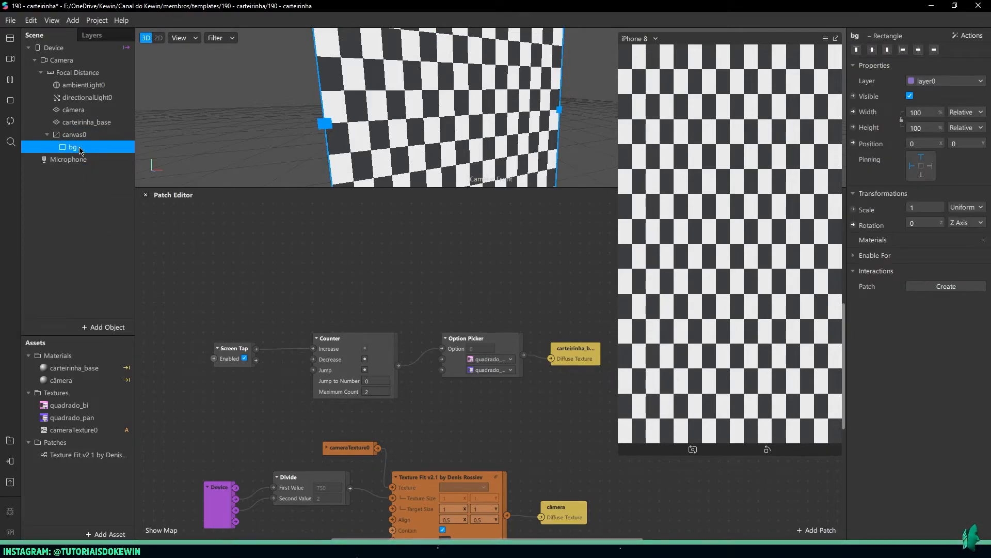
{"action": "left_click", "coordinate": [981, 241]}
{"action": "left_click", "coordinate": [937, 288]}
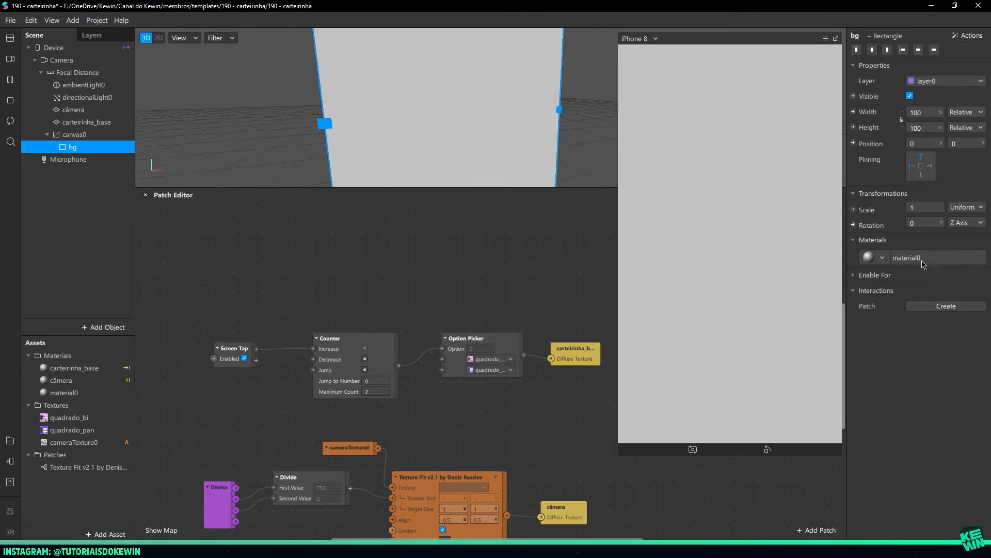
Set the rectangle's new material to the Flat shader type and rename the material as bg
{"action": "left_click", "coordinate": [924, 259]}
{"action": "left_click", "coordinate": [925, 50]}
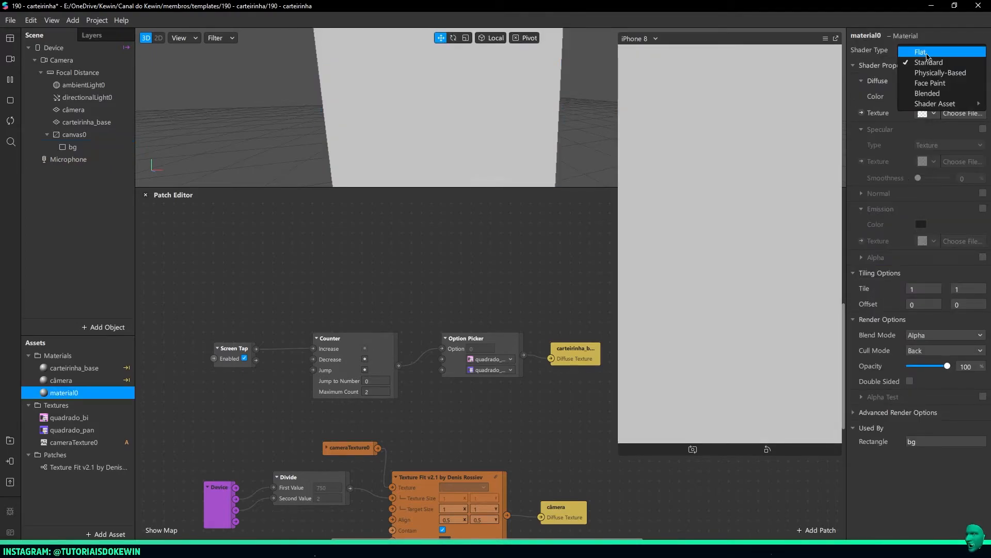
{"action": "left_click", "coordinate": [927, 53]}
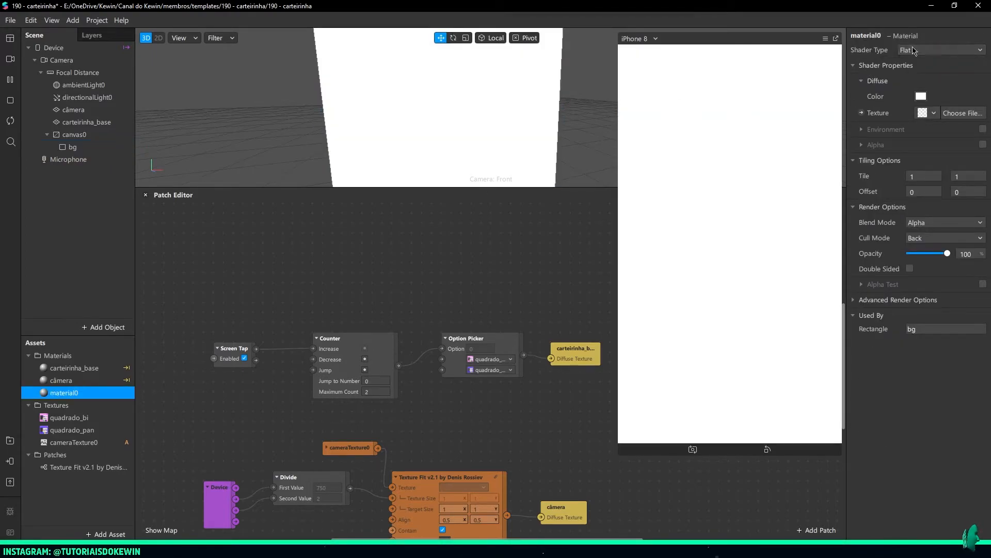
{"action": "double_click", "coordinate": [73, 394]}
{"action": "type", "text": "bg"}
{"action": "key", "text": "Return"}
Create a patch for the bg material's texture and place it above the carteirinha_base material patch
{"action": "scroll", "coordinate": [303, 303], "scroll_direction": "up", "scroll_amount": 2}
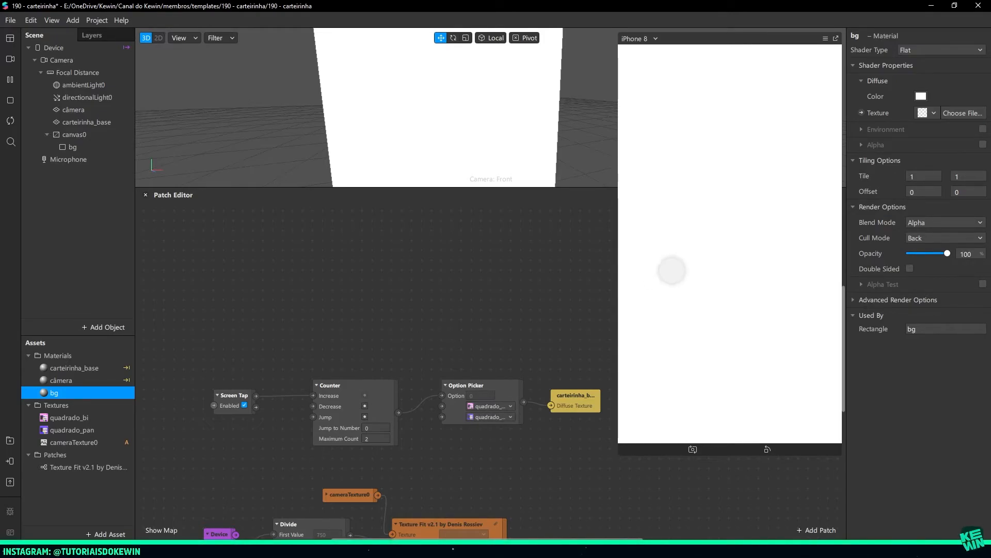
{"action": "left_click", "coordinate": [862, 113]}
{"action": "left_click_drag", "start_coordinate": [525, 387], "coordinate": [580, 344]}
{"action": "left_click", "coordinate": [519, 337]}
Add a second Option Picker patch driven by the Counter output and place it above the existing picker
{"action": "left_click_drag", "start_coordinate": [413, 388], "coordinate": [421, 362]}
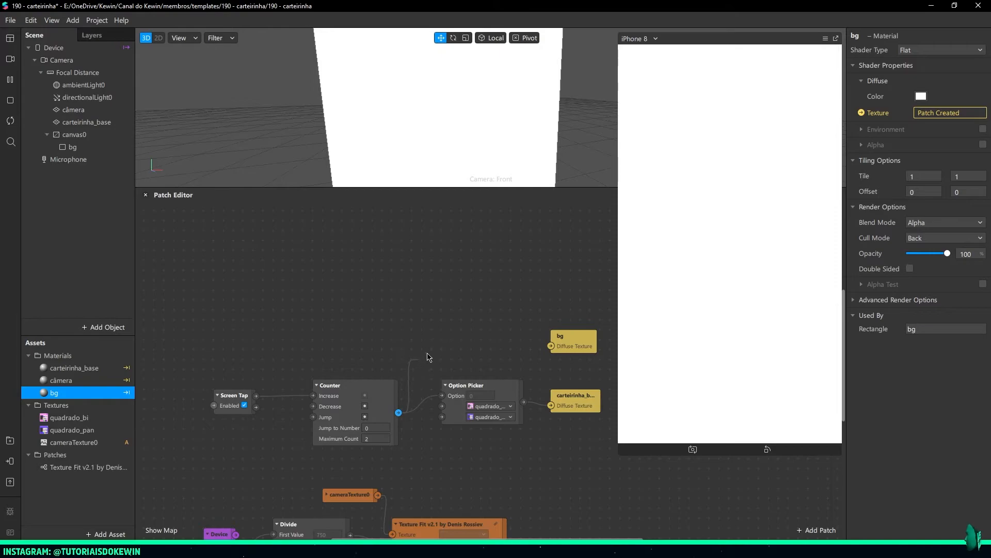
{"action": "left_click_drag", "start_coordinate": [438, 320], "coordinate": [457, 296]}
{"action": "type", "text": "option"}
{"action": "key", "text": "Return"}
{"action": "left_click_drag", "start_coordinate": [470, 356], "coordinate": [479, 315]}
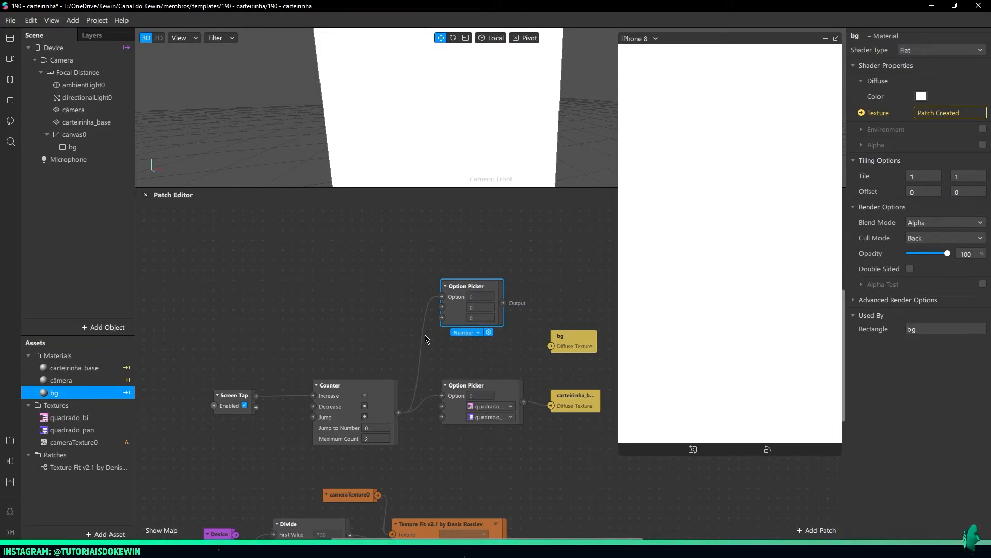
Set the new Option Picker's type to Color and connect its output to the bg material's Diffuse Texture
{"action": "left_click", "coordinate": [463, 333]}
{"action": "left_click", "coordinate": [466, 375]}
{"action": "left_click_drag", "start_coordinate": [457, 322], "coordinate": [458, 342]}
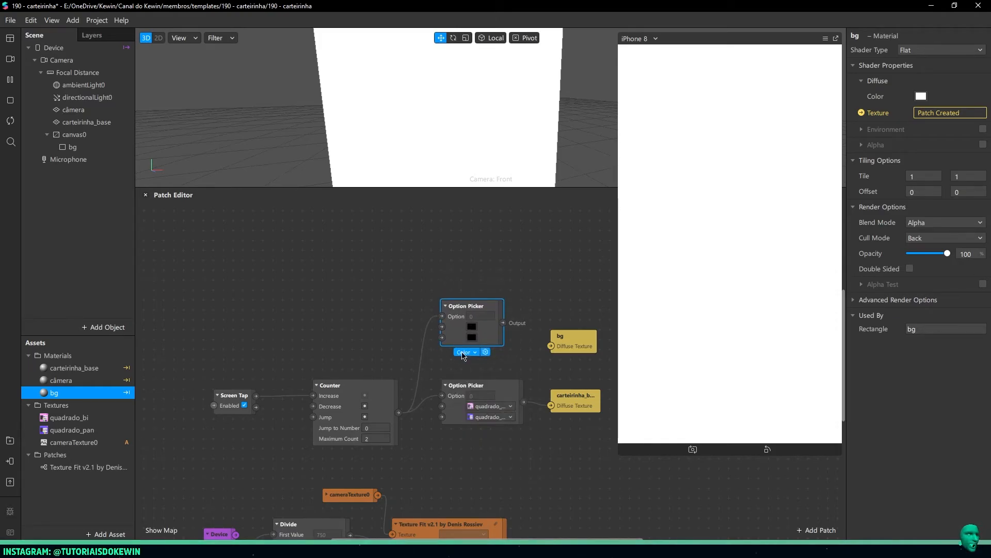
{"action": "left_click", "coordinate": [464, 352]}
{"action": "left_click", "coordinate": [453, 334]}
{"action": "left_click_drag", "start_coordinate": [503, 322], "coordinate": [494, 352]}
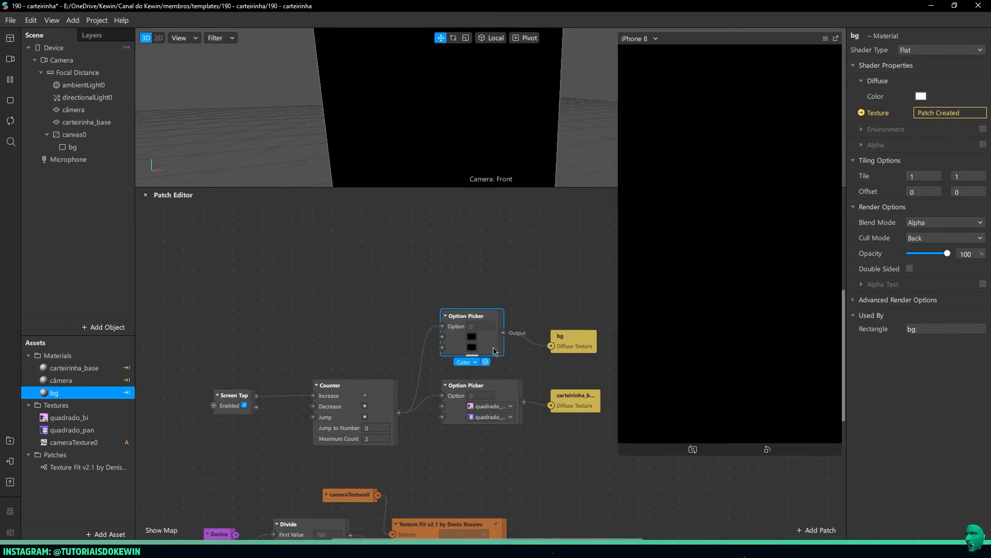
Switch to Photoshop, sample the PAN card's purple background and copy its hex code before returning to Spark AR
{"action": "left_click", "coordinate": [122, 548]}
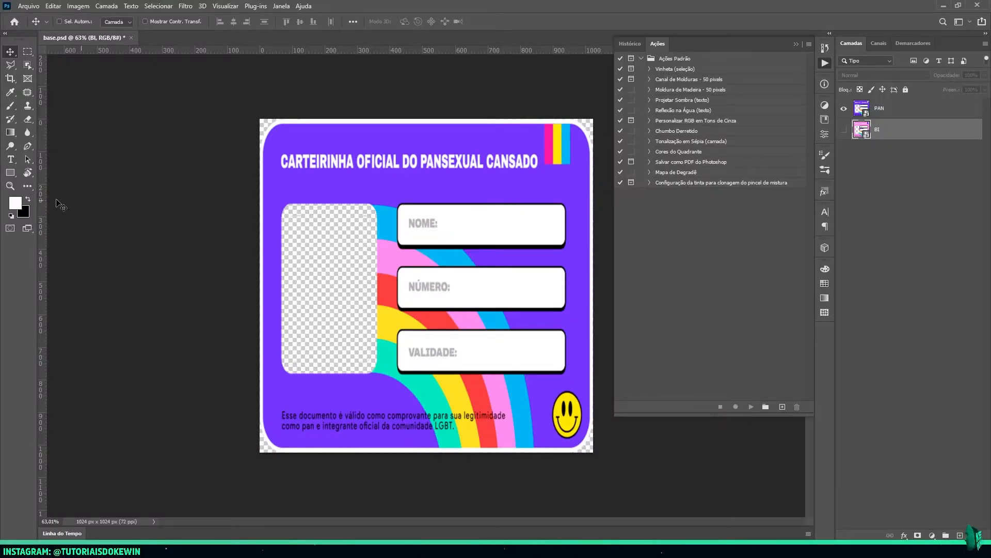
{"action": "left_click", "coordinate": [17, 208]}
{"action": "left_click", "coordinate": [343, 183]}
{"action": "left_click", "coordinate": [794, 266]}
{"action": "key", "text": "alt+Tab"}
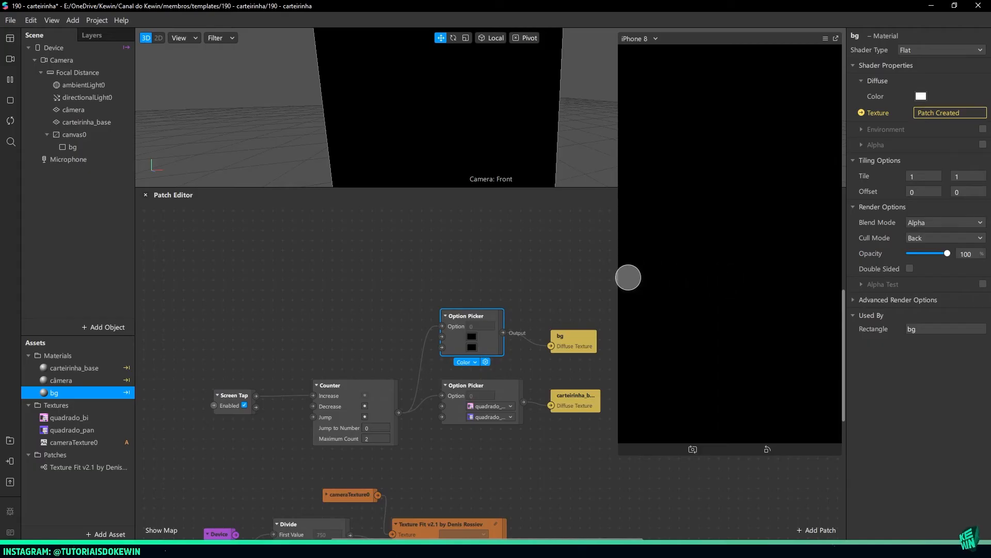
Set the new Option Picker's first colour to the copied purple
{"action": "left_click", "coordinate": [472, 337]}
{"action": "left_click_drag", "start_coordinate": [582, 351], "coordinate": [553, 351]}
{"action": "type", "text": "6939ff"}
{"action": "left_click", "coordinate": [563, 367]}
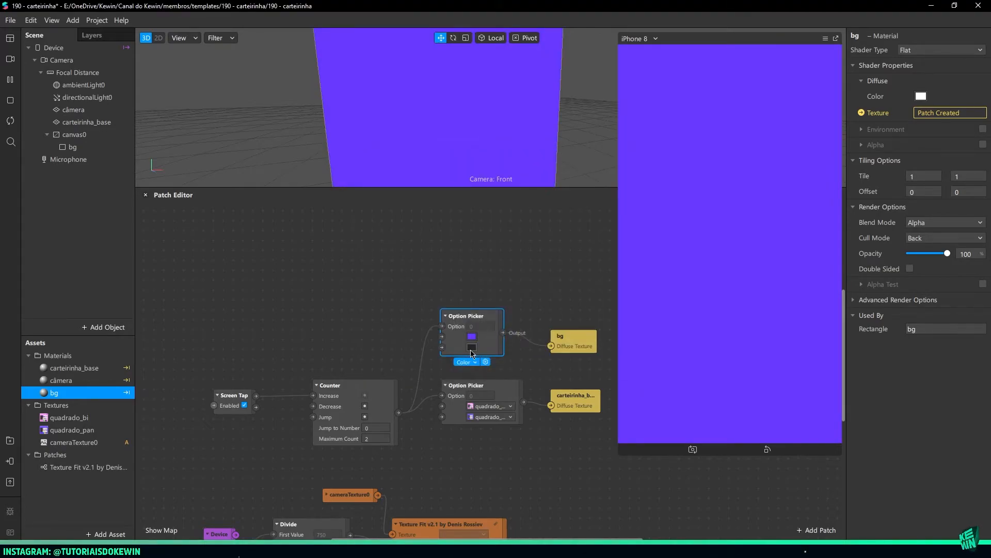
In Photoshop, hide the PAN layer, show the BI layer and copy the hex code ff8fef of its pink background
{"action": "left_click", "coordinate": [472, 348]}
{"action": "key", "text": "alt+Tab"}
{"action": "left_click", "coordinate": [843, 108]}
{"action": "left_click", "coordinate": [843, 130]}
{"action": "left_click", "coordinate": [15, 203]}
{"action": "left_click", "coordinate": [318, 180]}
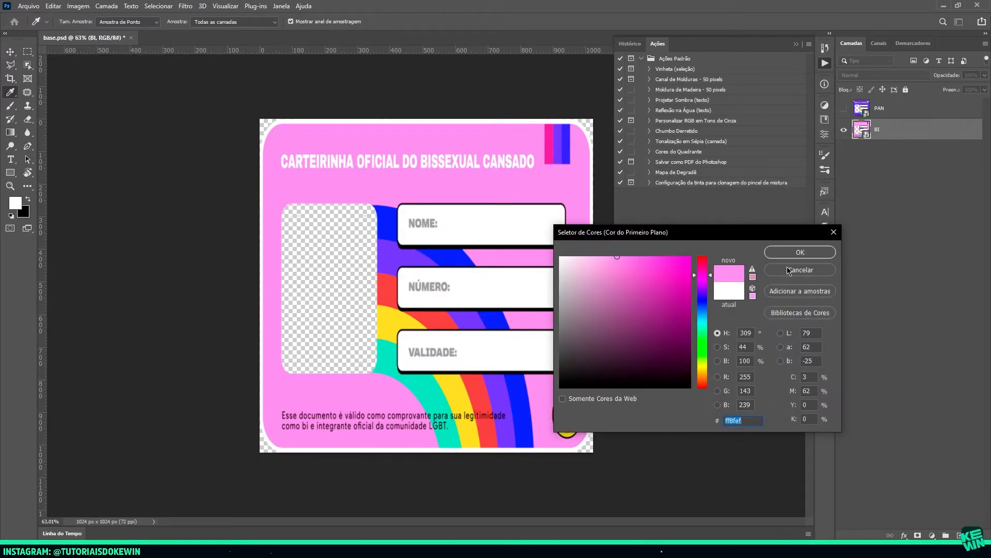
{"action": "key", "text": "alt+Tab"}
Set the new Option Picker's second colour to ff8fef and test the background switch in the simulator
{"action": "left_click_drag", "start_coordinate": [571, 351], "coordinate": [560, 351]}
{"action": "key", "text": "ctrl+v"}
{"action": "left_click", "coordinate": [563, 367]}
{"action": "left_click", "coordinate": [722, 258]}
{"action": "left_click", "coordinate": [735, 261]}
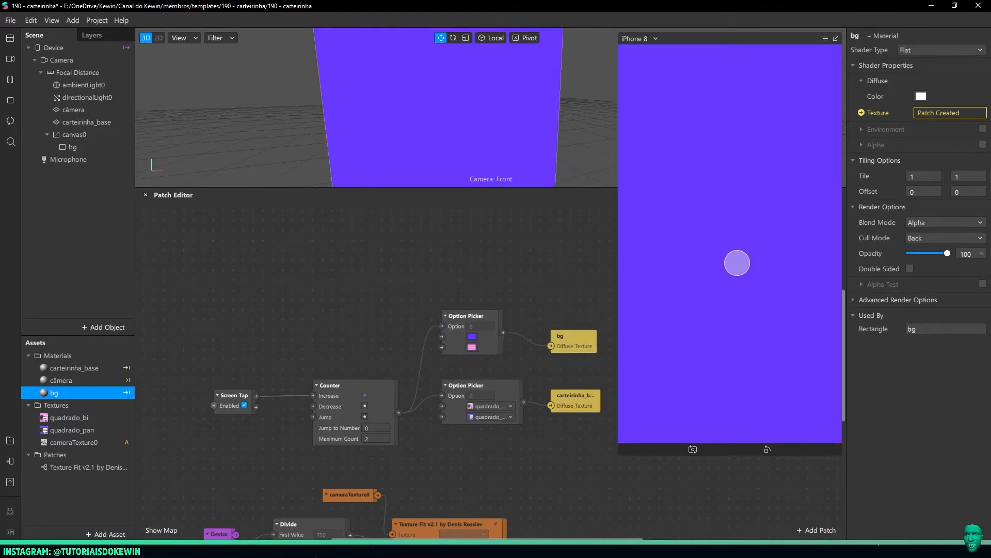
Disable the depth test and depth writing in the bg material's advanced render options
{"action": "left_click", "coordinate": [854, 300]}
{"action": "left_click", "coordinate": [909, 345]}
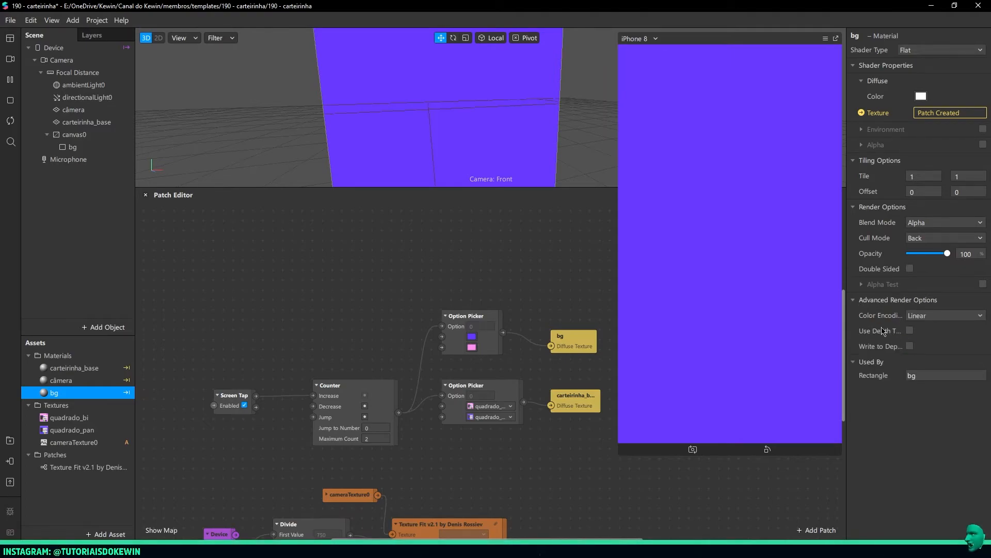
{"action": "left_click", "coordinate": [853, 300]}
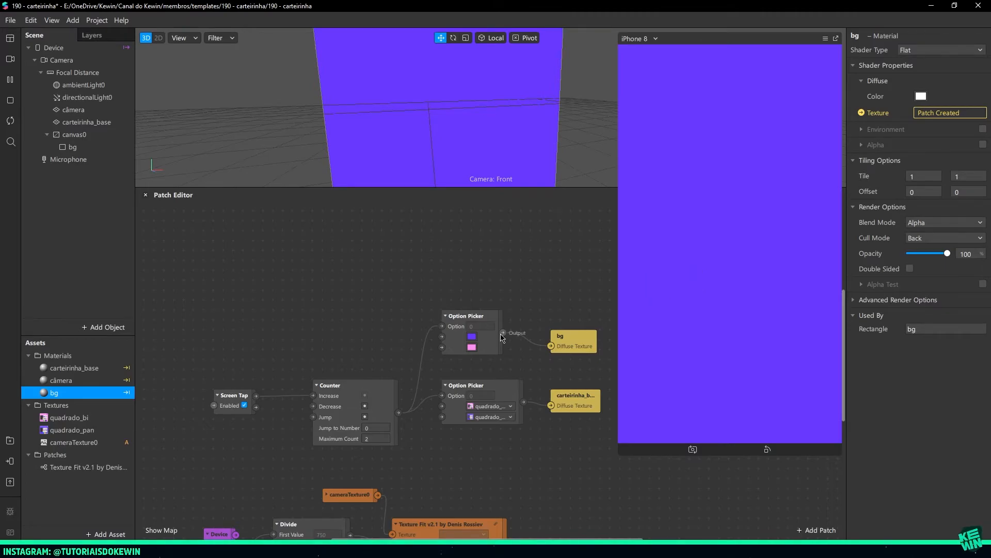
Move canvas0 with its bg rectangle above the câmera plane in the scene hierarchy
{"action": "double_click", "coordinate": [109, 135]}
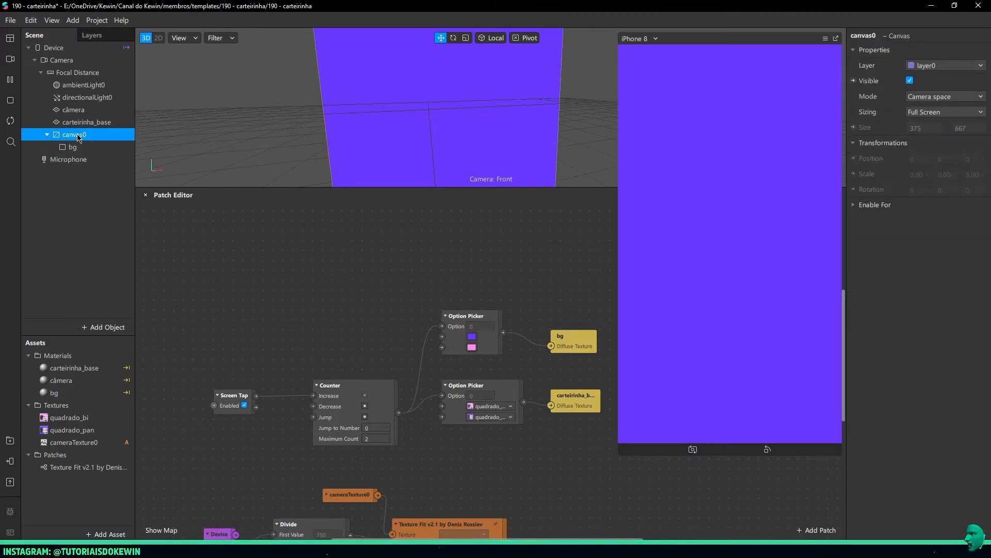
{"action": "left_click", "coordinate": [76, 184]}
{"action": "left_click", "coordinate": [103, 135]}
{"action": "left_click_drag", "start_coordinate": [75, 136], "coordinate": [77, 104]}
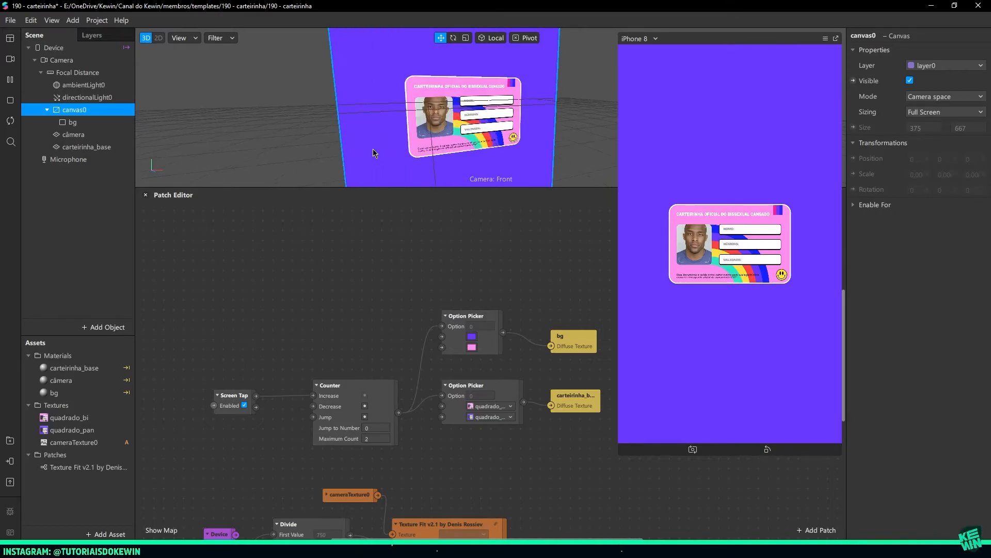
Test tapping through the card and background variants in the simulator and examine the layered scene in 3D
{"action": "left_click", "coordinate": [715, 168]}
{"action": "left_click", "coordinate": [715, 167]}
{"action": "left_click", "coordinate": [715, 167]}
{"action": "left_click", "coordinate": [715, 167]}
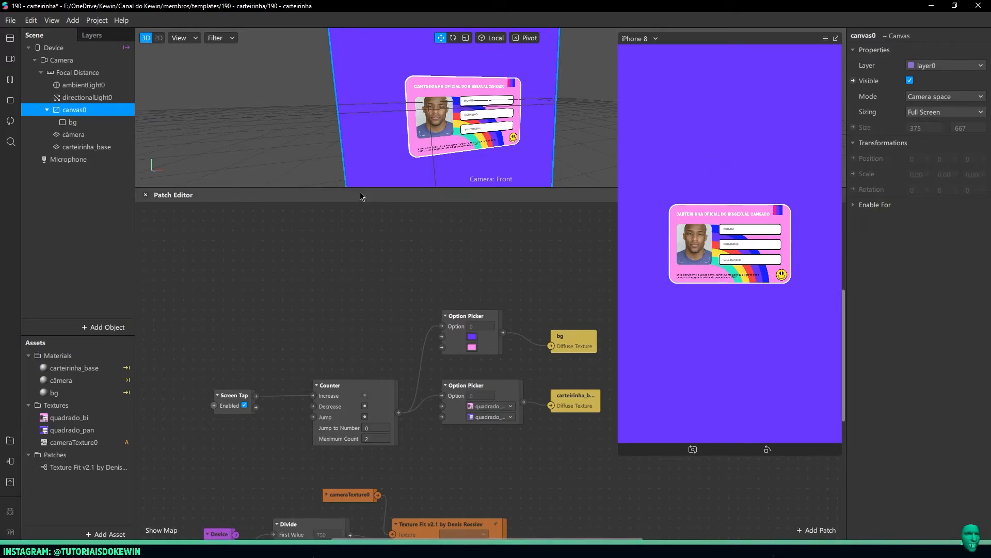
{"action": "scroll", "coordinate": [459, 165], "scroll_direction": "up", "scroll_amount": 5}
{"action": "scroll", "coordinate": [459, 165], "scroll_direction": "down", "scroll_amount": 6}
{"action": "mouse_move", "coordinate": [557, 153]}
{"action": "right_mouse_down"}
{"action": "mouse_move", "coordinate": [498, 150]}
{"action": "mouse_move", "coordinate": [553, 150]}
{"action": "right_mouse_up"}
{"action": "left_click", "coordinate": [553, 151]}
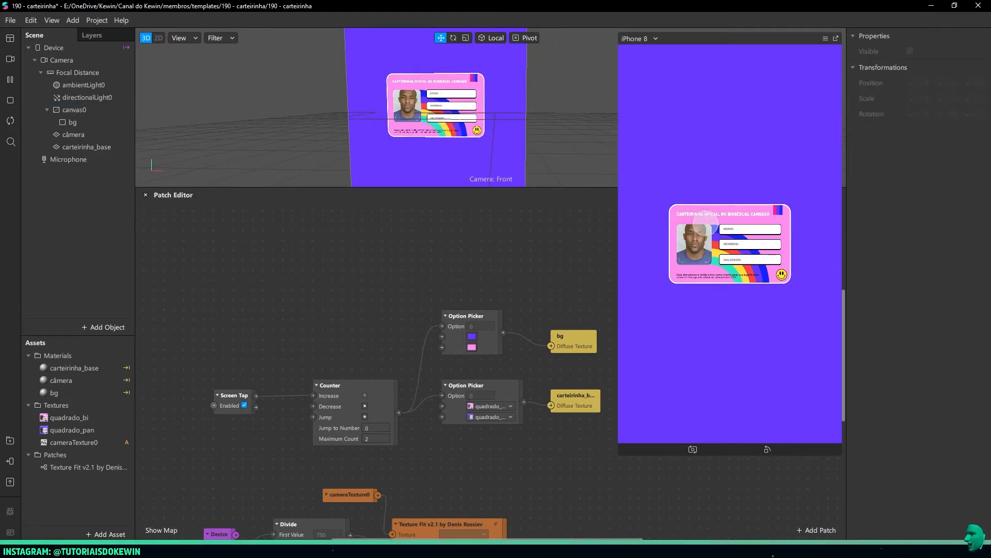
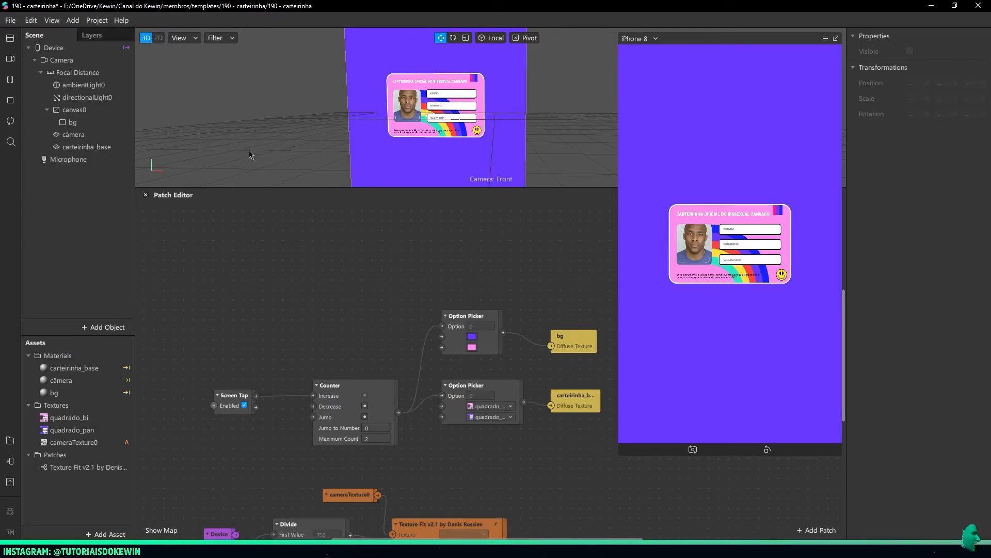
Add a null object to the scene and rename it carteirinha
{"action": "left_click_drag", "start_coordinate": [227, 188], "coordinate": [228, 154]}
{"action": "right_click", "coordinate": [85, 190]}
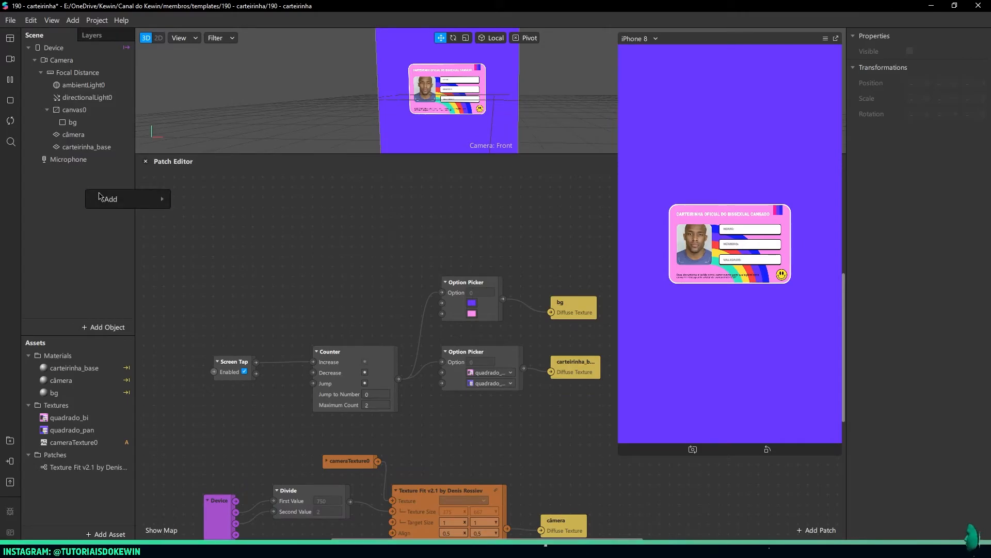
{"action": "mouse_move", "coordinate": [108, 198]}
{"action": "left_click", "coordinate": [218, 274]}
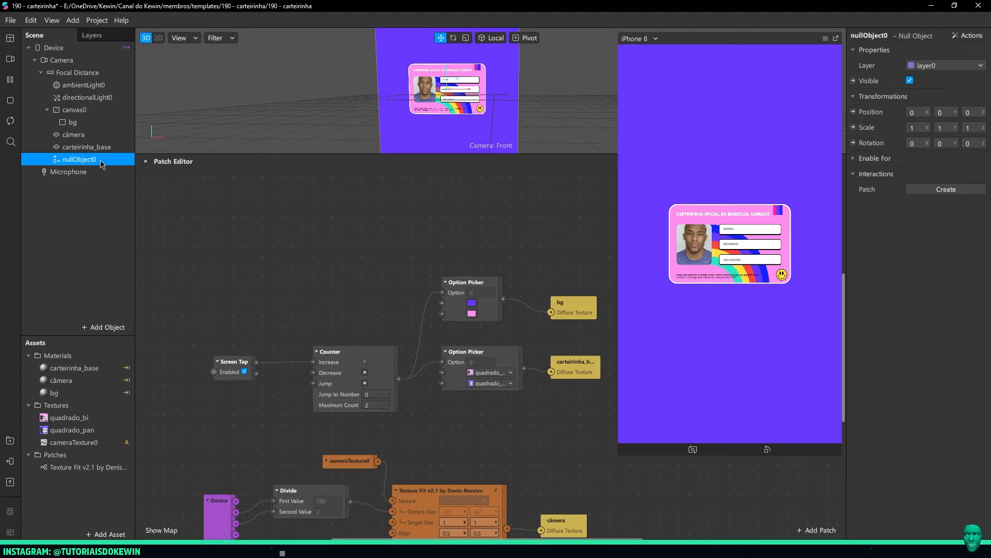
{"action": "double_click", "coordinate": [85, 160]}
{"action": "type", "text": "carteirinha"}
{"action": "key", "text": "Return"}
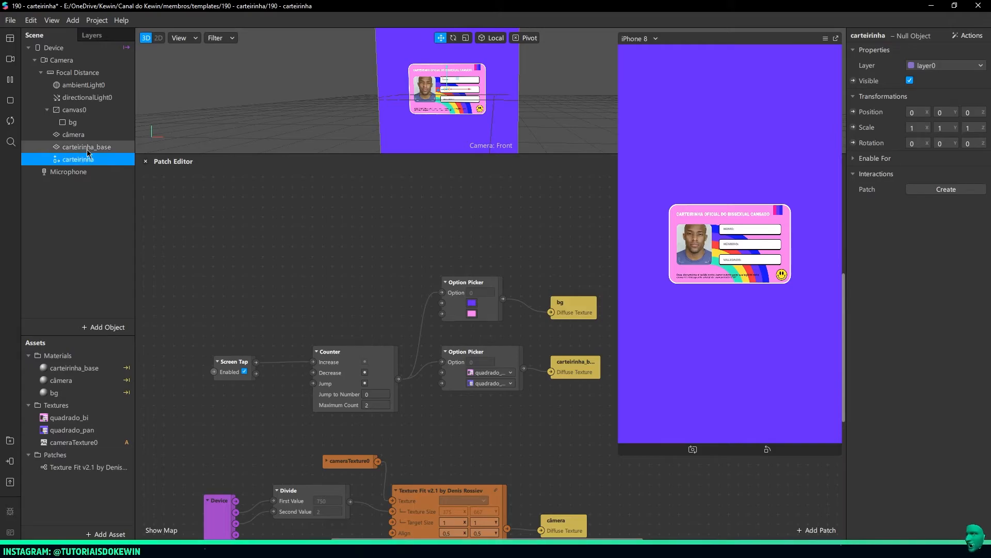
Nest the câmera and carteirinha_base planes inside the carteirinha null object
{"action": "left_click", "coordinate": [77, 145]}
{"action": "left_click", "coordinate": [73, 136], "text": "ctrl"}
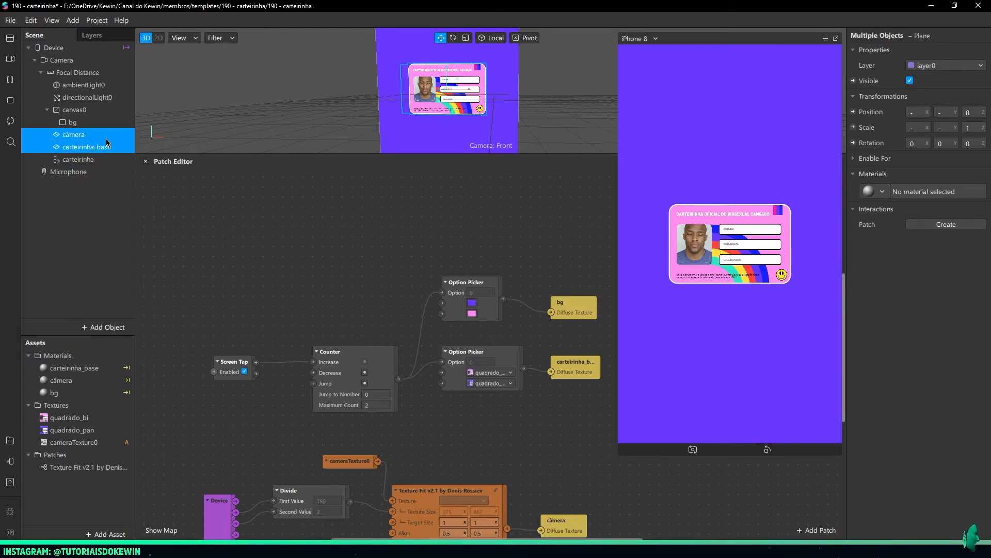
{"action": "mouse_move", "coordinate": [85, 137]}
{"action": "left_mouse_down"}
{"action": "mouse_move", "coordinate": [77, 158]}
{"action": "mouse_move", "coordinate": [91, 156]}
{"action": "left_mouse_up"}
{"action": "left_click", "coordinate": [82, 135]}
Scale the carteirinha null object up uniformly to about 1,62 in X and Y
{"action": "left_click_drag", "start_coordinate": [360, 119], "coordinate": [413, 126]}
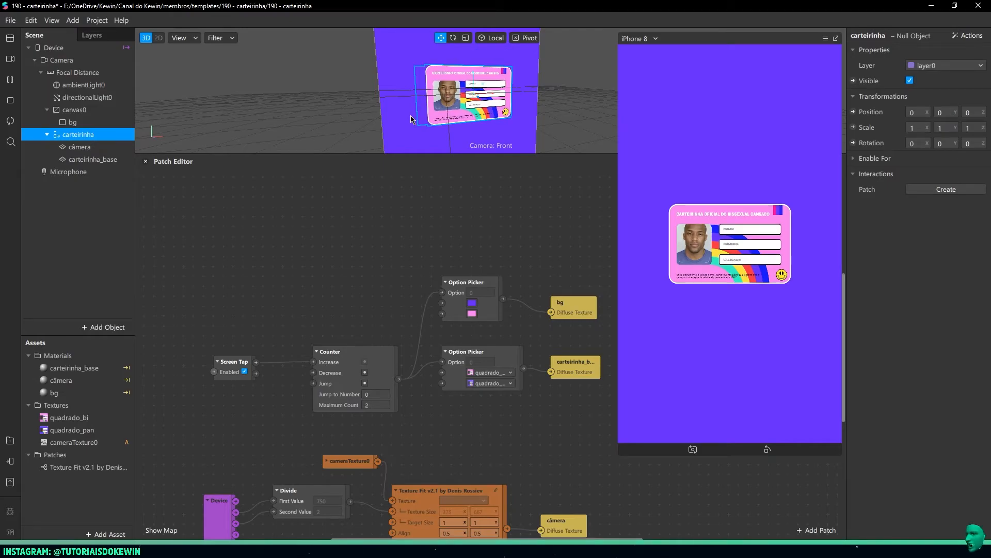
{"action": "left_click_drag", "start_coordinate": [409, 153], "coordinate": [412, 235]}
{"action": "scroll", "coordinate": [419, 177], "scroll_direction": "down", "scroll_amount": 3}
{"action": "left_click_drag", "start_coordinate": [518, 185], "coordinate": [430, 185]}
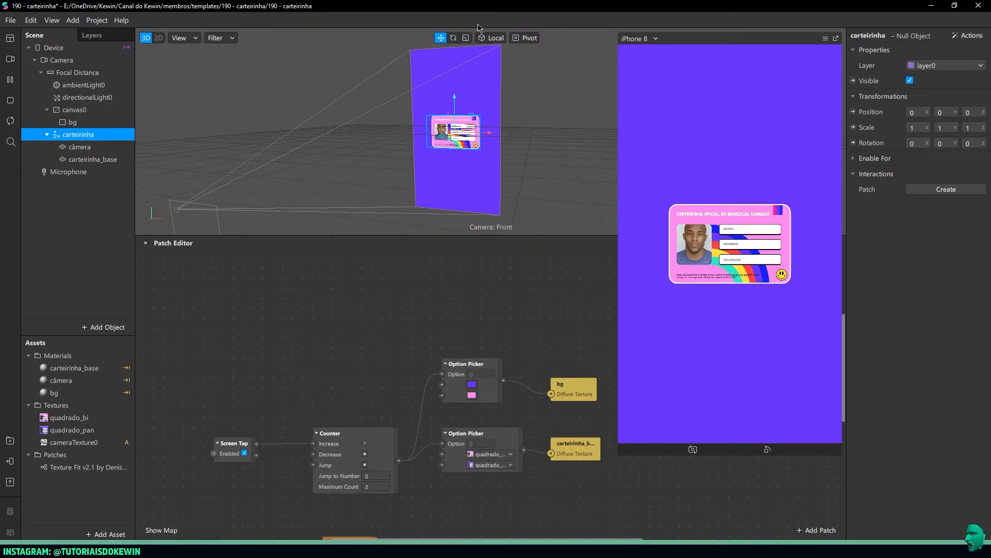
{"action": "left_click", "coordinate": [465, 38]}
{"action": "left_click_drag", "start_coordinate": [470, 118], "coordinate": [483, 111]}
Preview the enlarged card on the iPhone X simulator, then return the simulator to iPhone 8
{"action": "left_click", "coordinate": [641, 40]}
{"action": "mouse_move", "coordinate": [644, 45]}
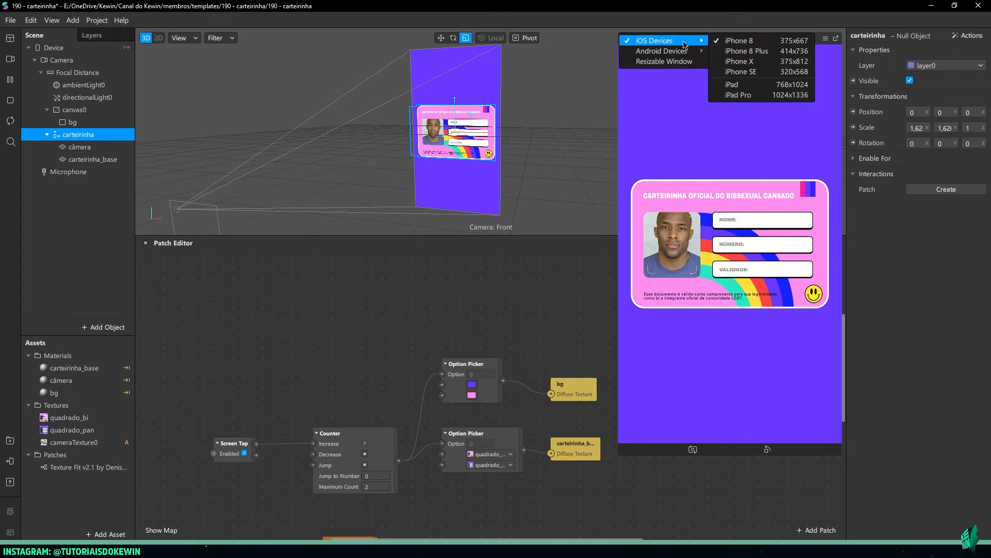
{"action": "left_click", "coordinate": [725, 61]}
{"action": "left_click", "coordinate": [642, 40]}
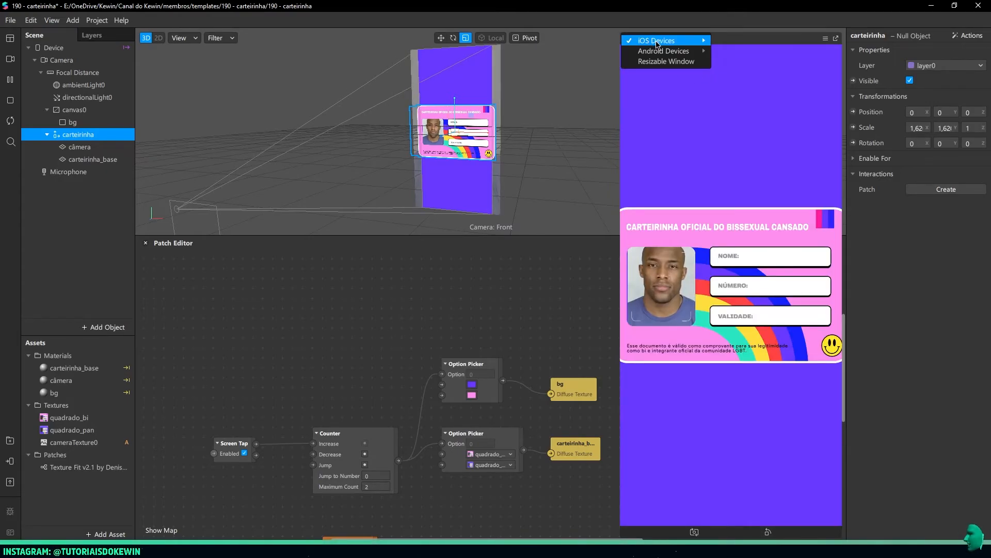
{"action": "left_click", "coordinate": [742, 45]}
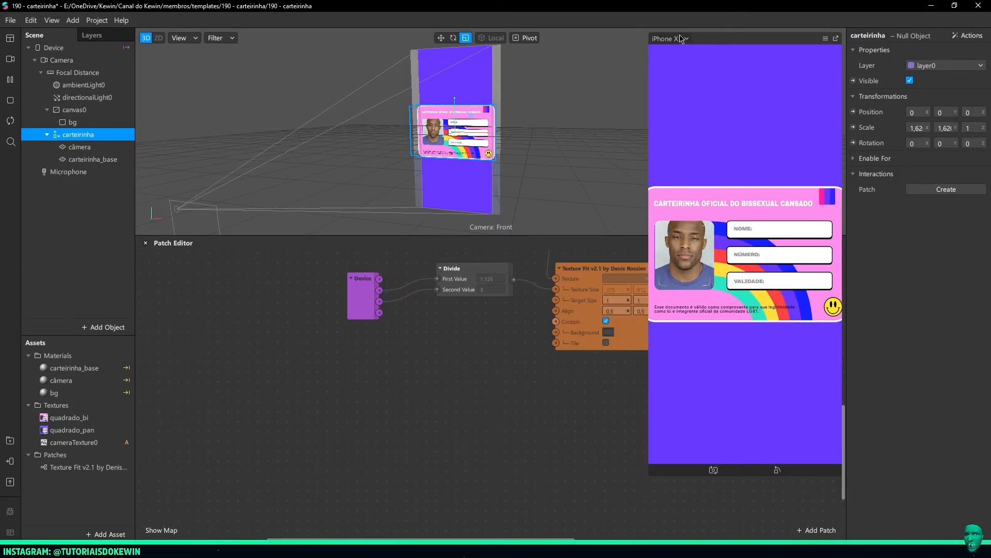
{"action": "left_click", "coordinate": [671, 40]}
{"action": "mouse_move", "coordinate": [698, 42]}
{"action": "left_click", "coordinate": [763, 42]}
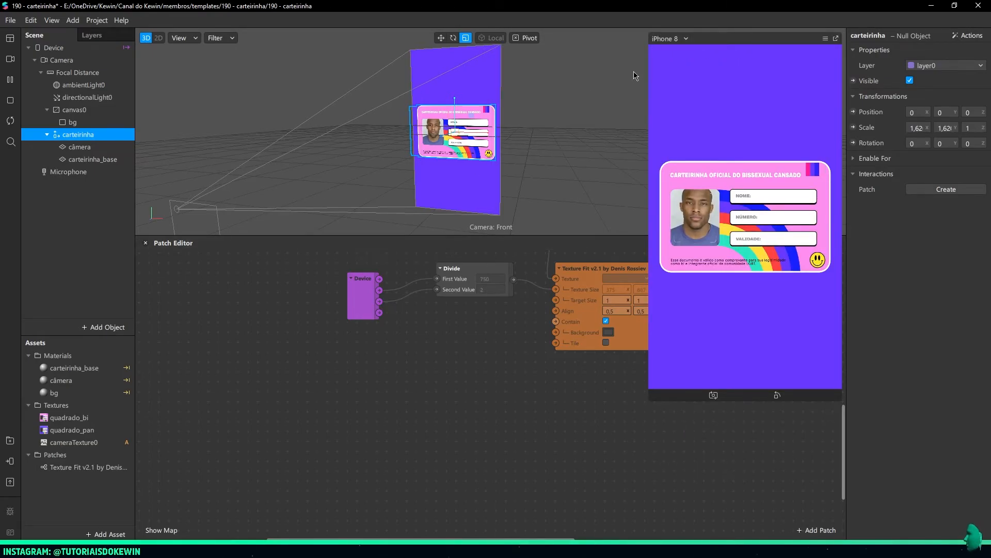
Create a scale patch for the carteirinha null object and place it in empty space below the Texture Fit patch
{"action": "scroll", "coordinate": [503, 344], "scroll_direction": "up", "scroll_amount": 3}
{"action": "scroll", "coordinate": [513, 343], "scroll_direction": "up", "scroll_amount": 1}
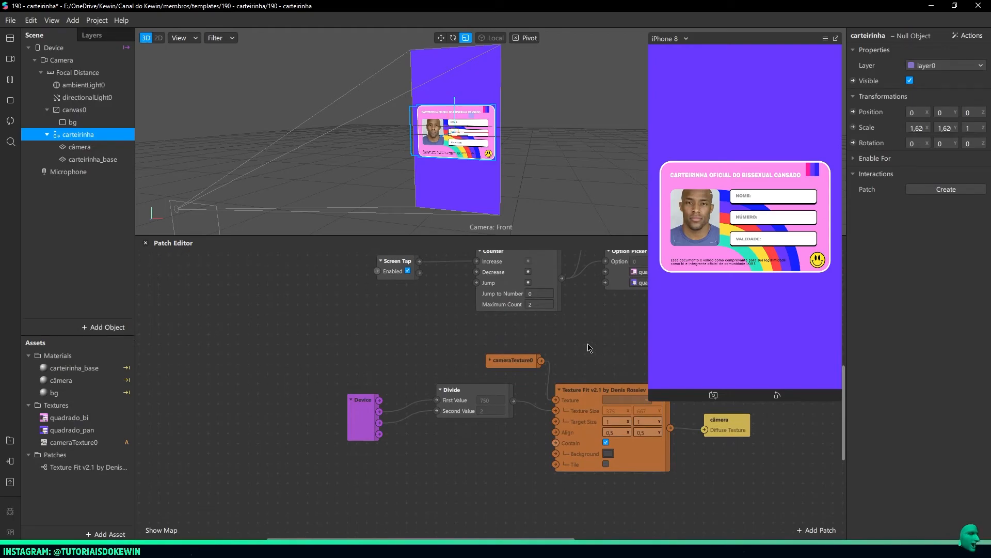
{"action": "middle_click_drag", "start_coordinate": [591, 346], "coordinate": [473, 324]}
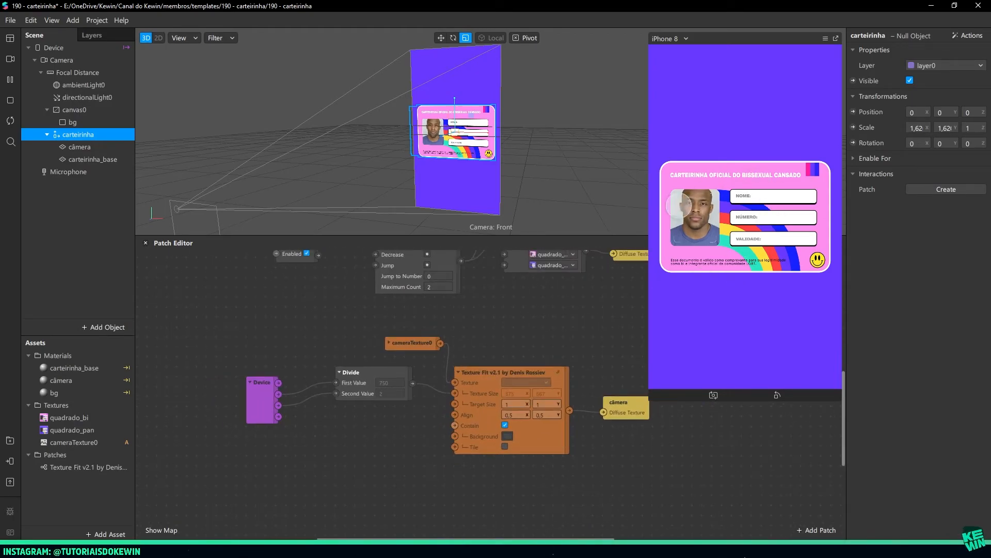
{"action": "scroll", "coordinate": [548, 322], "scroll_direction": "up", "scroll_amount": 3}
{"action": "scroll", "coordinate": [547, 322], "scroll_direction": "up", "scroll_amount": 2}
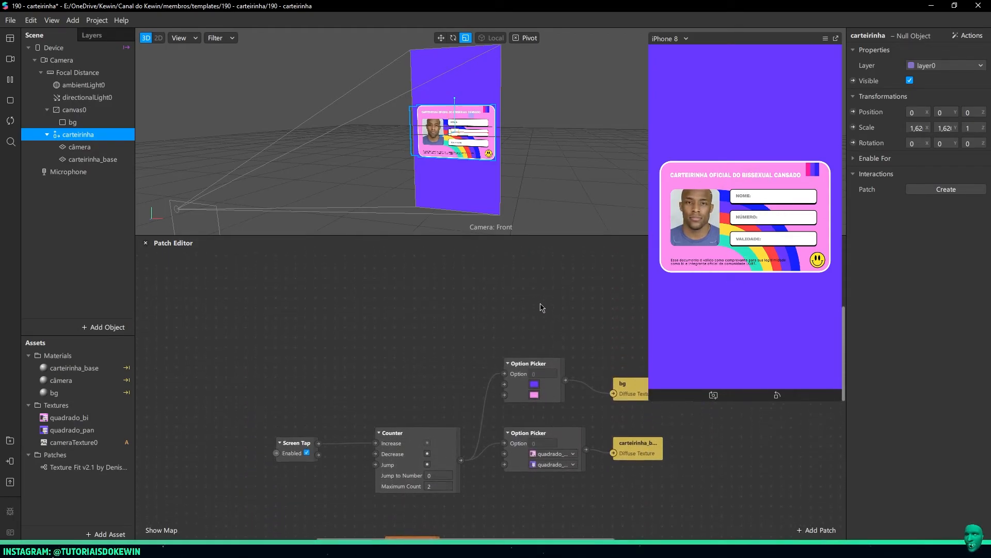
{"action": "middle_click_drag", "start_coordinate": [549, 317], "coordinate": [505, 230]}
{"action": "middle_click_drag", "start_coordinate": [571, 398], "coordinate": [573, 230]}
{"action": "middle_click_drag", "start_coordinate": [576, 416], "coordinate": [623, 347]}
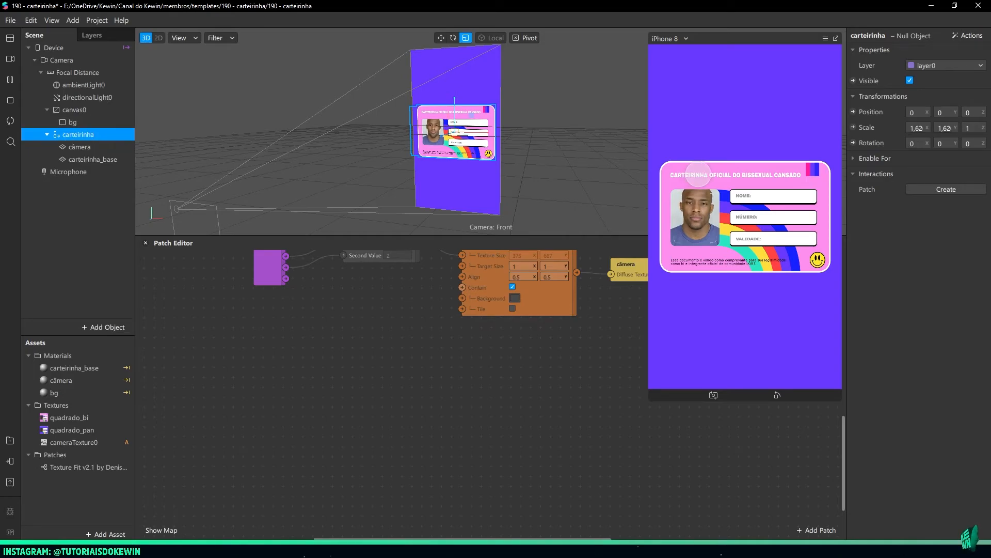
{"action": "left_click", "coordinate": [853, 128]}
{"action": "left_click_drag", "start_coordinate": [507, 408], "coordinate": [626, 420]}
{"action": "left_click_drag", "start_coordinate": [681, 478], "coordinate": [560, 451]}
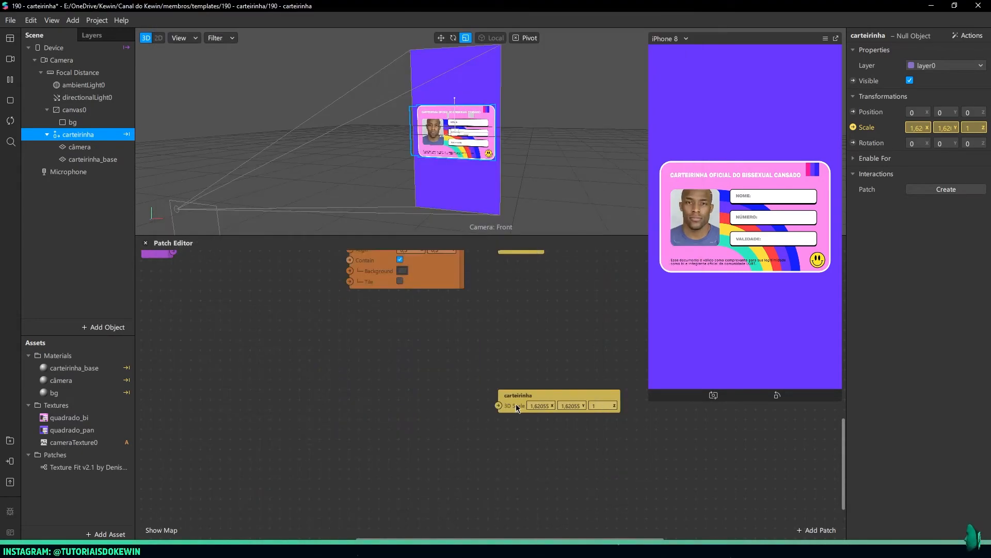
{"action": "left_click_drag", "start_coordinate": [516, 408], "coordinate": [526, 408]}
Add a Slider UI patch before the carteirinha scale patch and enable its Visible option
{"action": "double_click", "coordinate": [303, 419]}
{"action": "type", "text": "slider"}
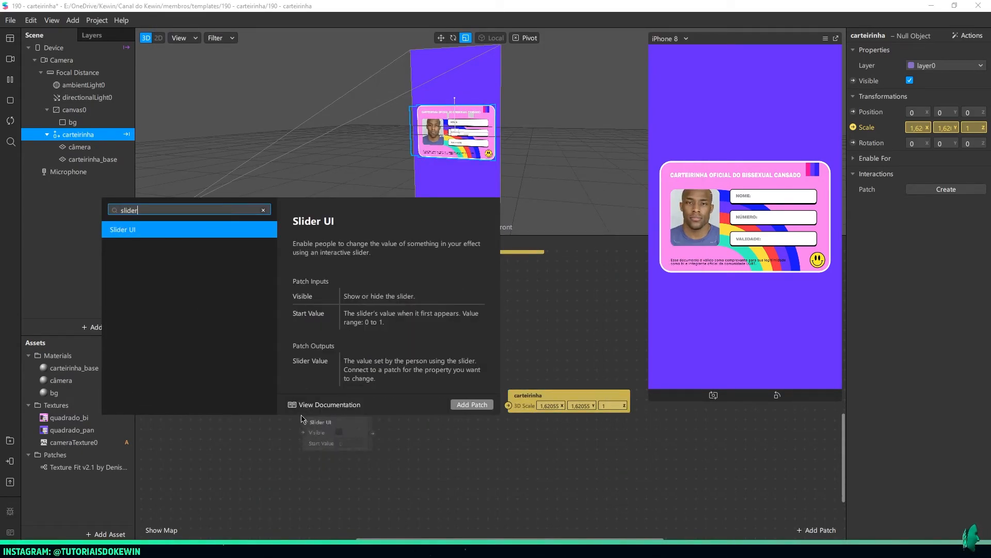
{"action": "key", "text": "Return"}
{"action": "left_click_drag", "start_coordinate": [329, 435], "coordinate": [295, 417]}
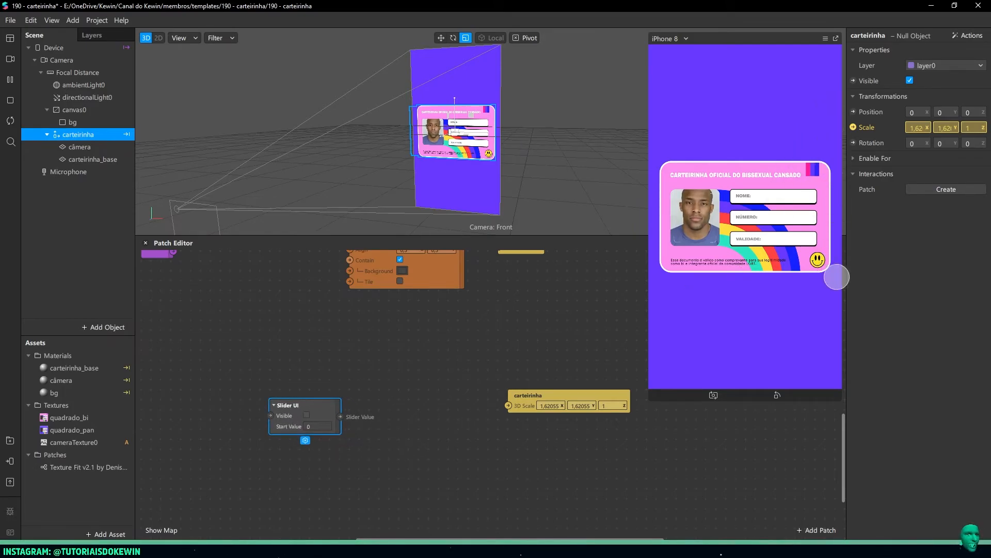
{"action": "left_click", "coordinate": [308, 416]}
{"action": "left_click_drag", "start_coordinate": [307, 419], "coordinate": [306, 410]}
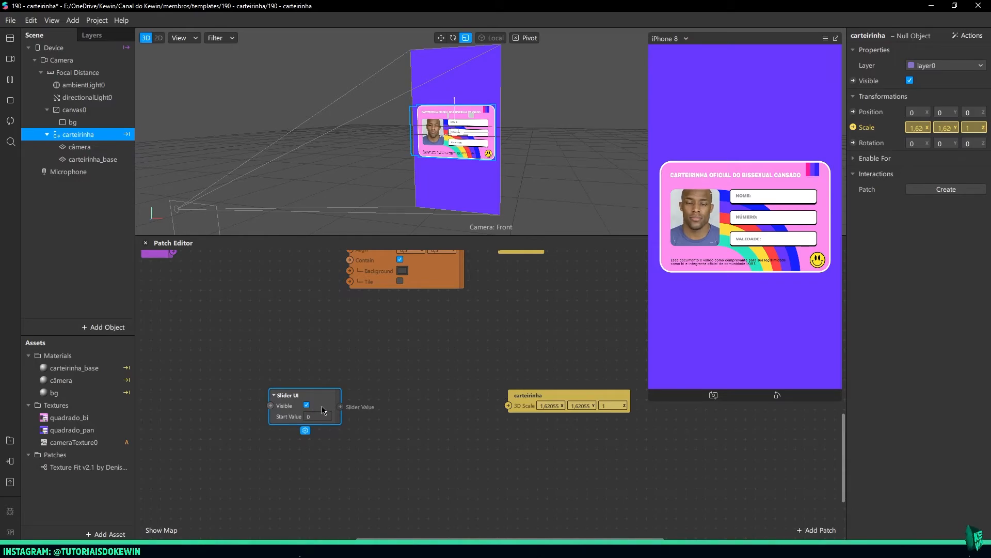
{"action": "left_click_drag", "start_coordinate": [308, 416], "coordinate": [288, 417]}
{"action": "left_click", "coordinate": [288, 416]}
{"action": "left_click", "coordinate": [360, 427]}
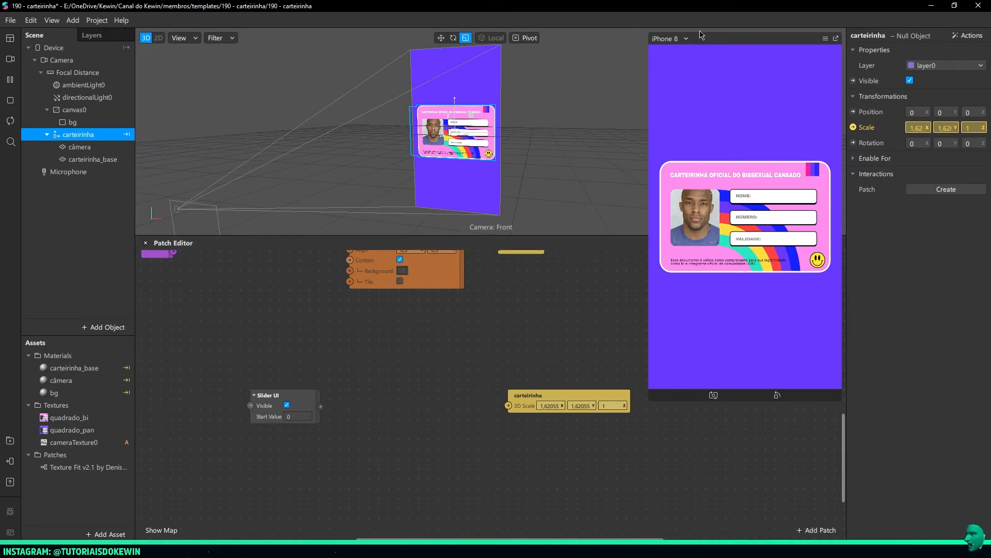
Preview the card on the iPhone SE simulator and examine the scene from another angle
{"action": "left_click", "coordinate": [685, 39]}
{"action": "mouse_move", "coordinate": [692, 42]}
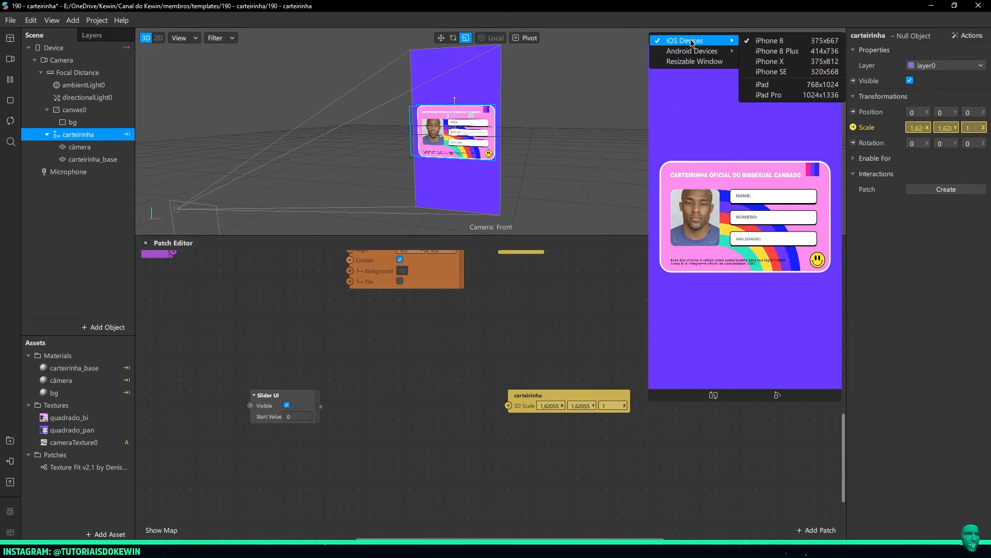
{"action": "left_click", "coordinate": [769, 72]}
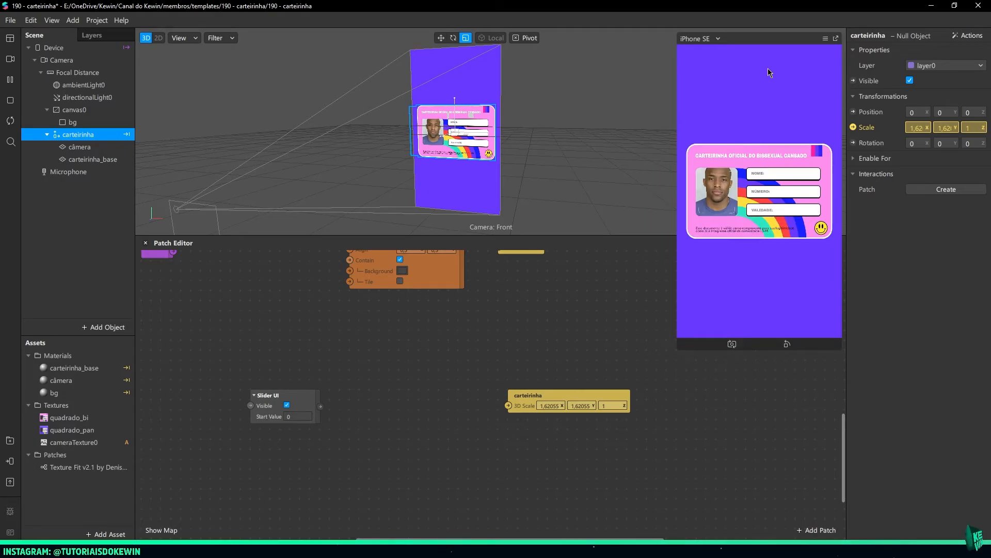
{"action": "right_click_drag", "start_coordinate": [485, 166], "coordinate": [529, 156]}
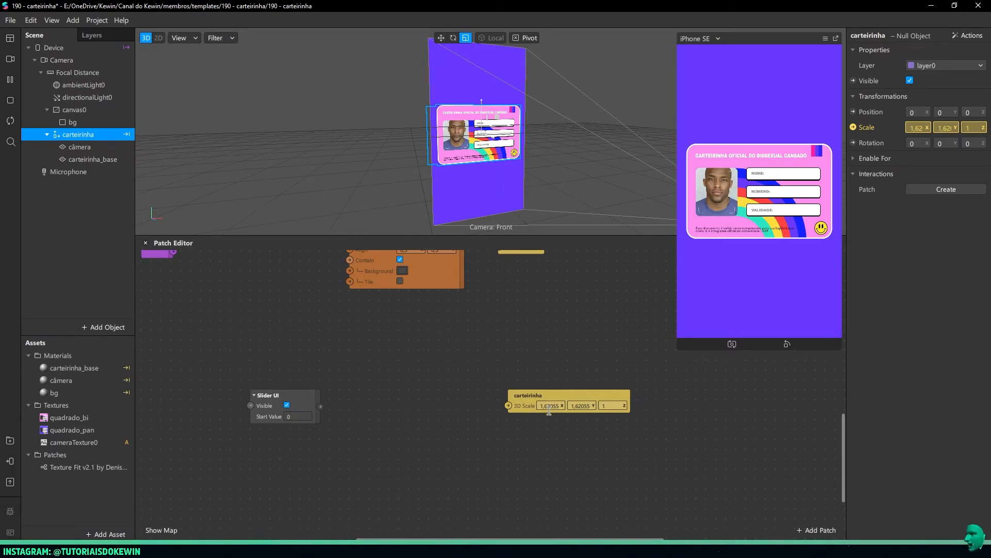
Add a Vector 3 Transition patch between the Slider UI and carteirinha scale patches
{"action": "double_click", "coordinate": [412, 386]}
{"action": "type", "text": "trans"}
{"action": "key", "text": "Return"}
{"action": "left_click_drag", "start_coordinate": [501, 423], "coordinate": [446, 384]}
Set the Transition patch's Start values to 1,62, 1,62 and 1
{"action": "left_click", "coordinate": [399, 407]}
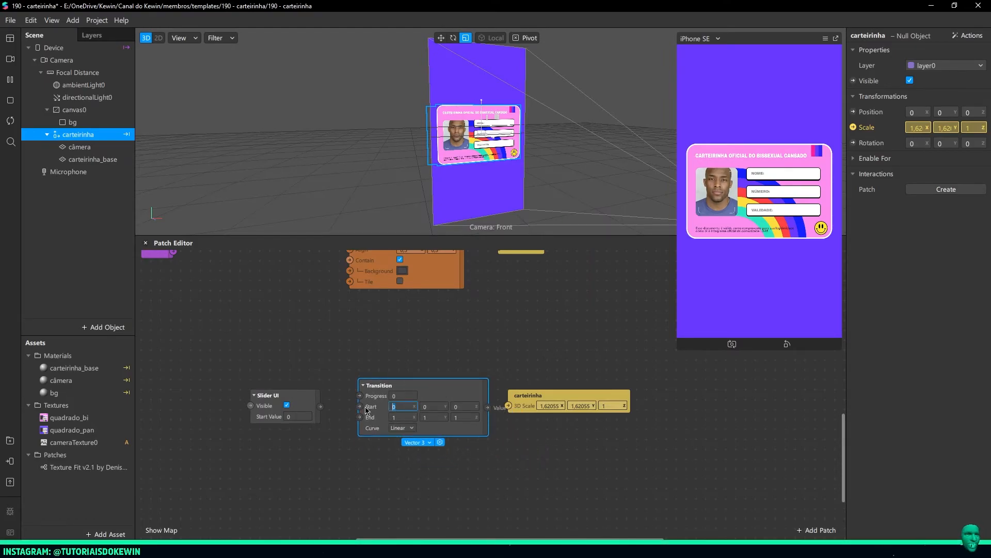
{"action": "key", "text": "Tab"}
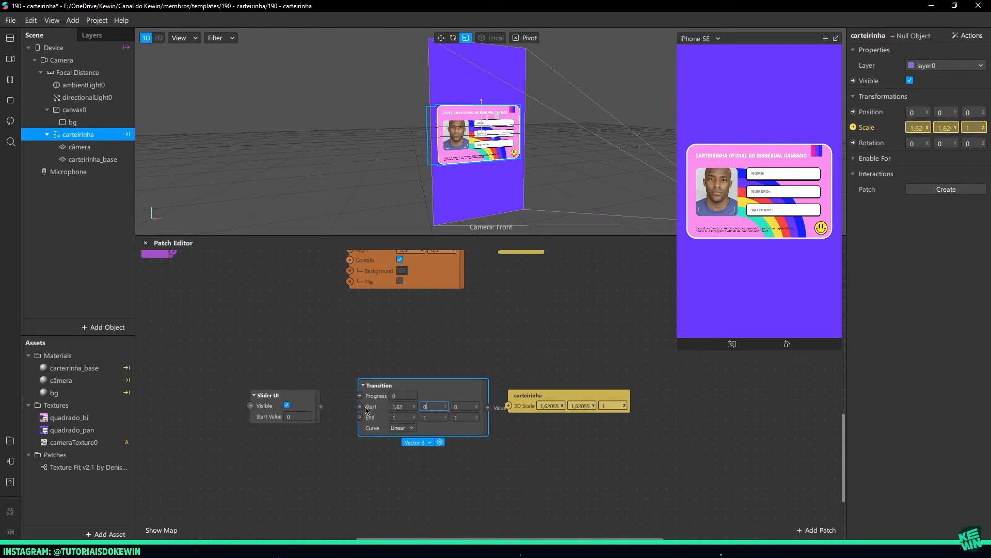
{"action": "type", "text": "1,62"}
{"action": "key", "text": "Tab"}
{"action": "type", "text": "1"}
{"action": "key", "text": "Return"}
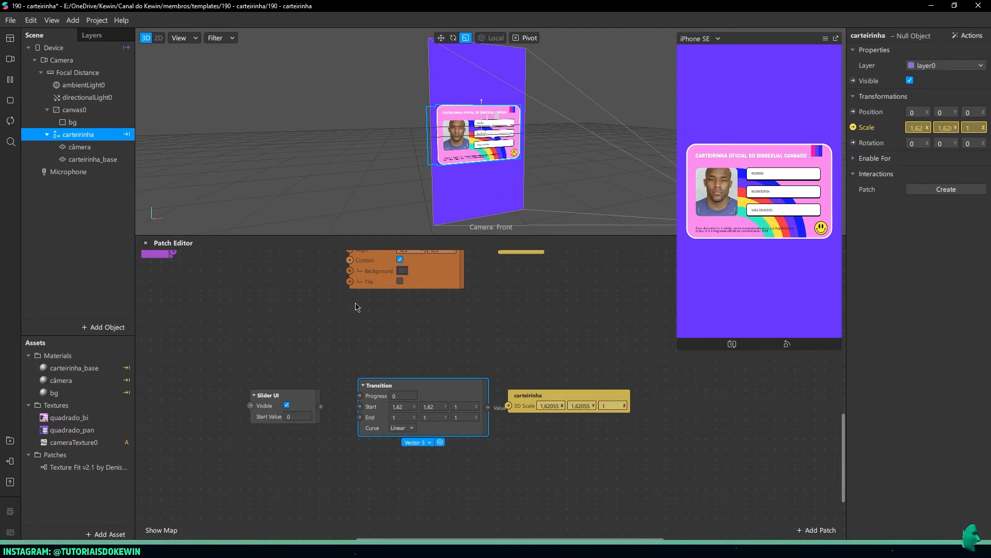
Switch the simulator to iPhone X and set the Transition's End X and Y values to 1,62
{"action": "left_click", "coordinate": [703, 39]}
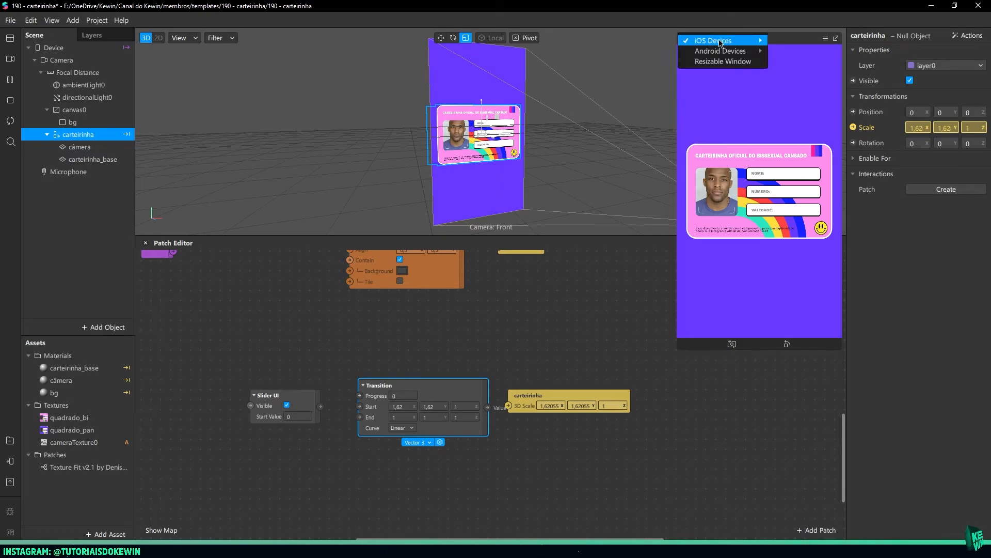
{"action": "mouse_move", "coordinate": [724, 41]}
{"action": "left_click", "coordinate": [798, 61]}
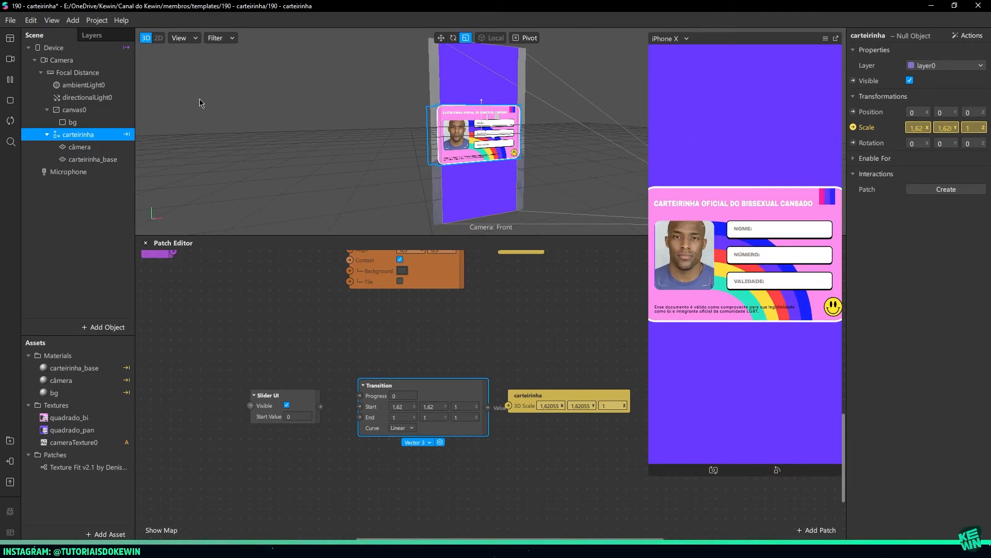
{"action": "left_click", "coordinate": [399, 417]}
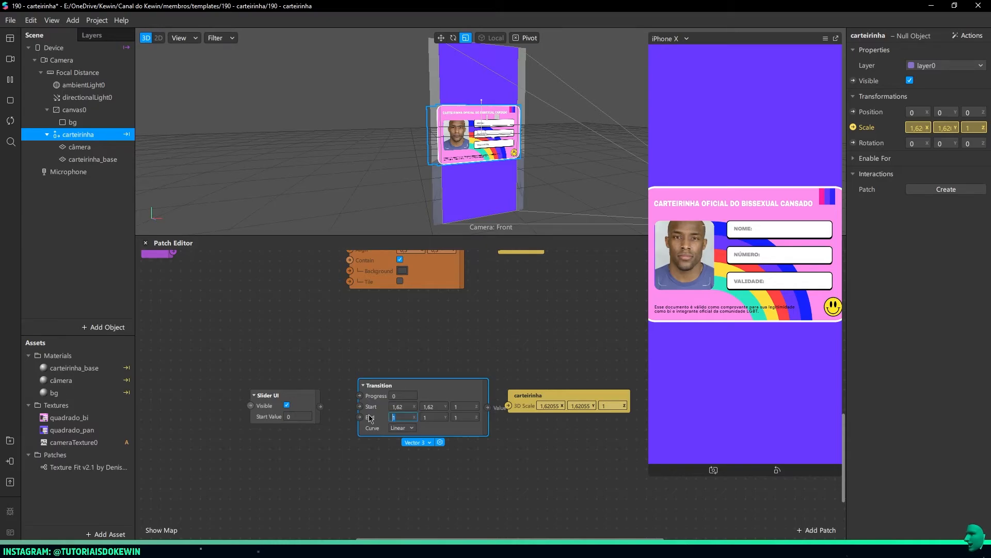
{"action": "type", "text": ",62"}
{"action": "key", "text": "Tab"}
{"action": "type", "text": "1,62"}
{"action": "key", "text": "Tab"}
Delete the carteirinha scale patch and shrink the null object uniformly to about 1,36 so the card fits the iPhone X screen
{"action": "left_click_drag", "start_coordinate": [511, 352], "coordinate": [569, 412]}
{"action": "key", "text": "Delete"}
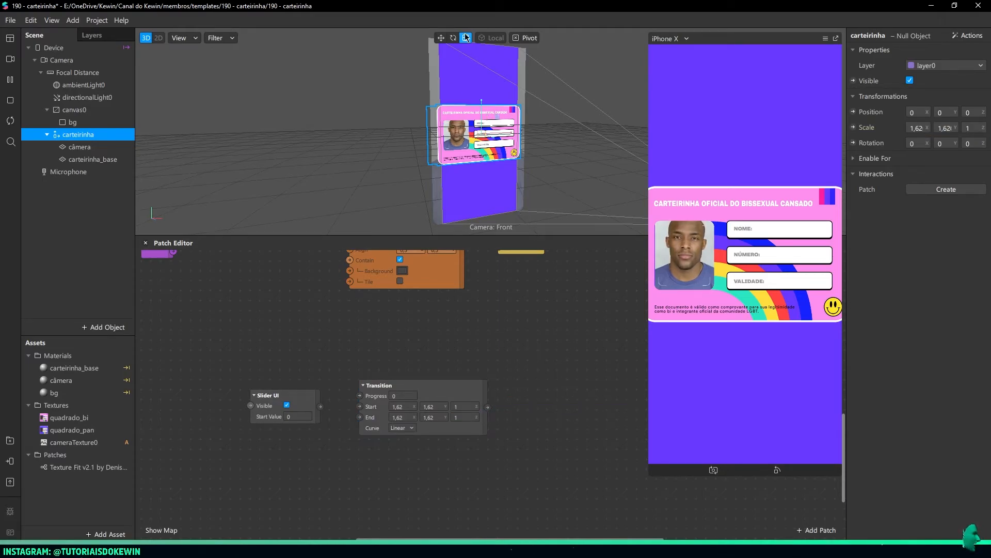
{"action": "left_click_drag", "start_coordinate": [498, 116], "coordinate": [495, 119]}
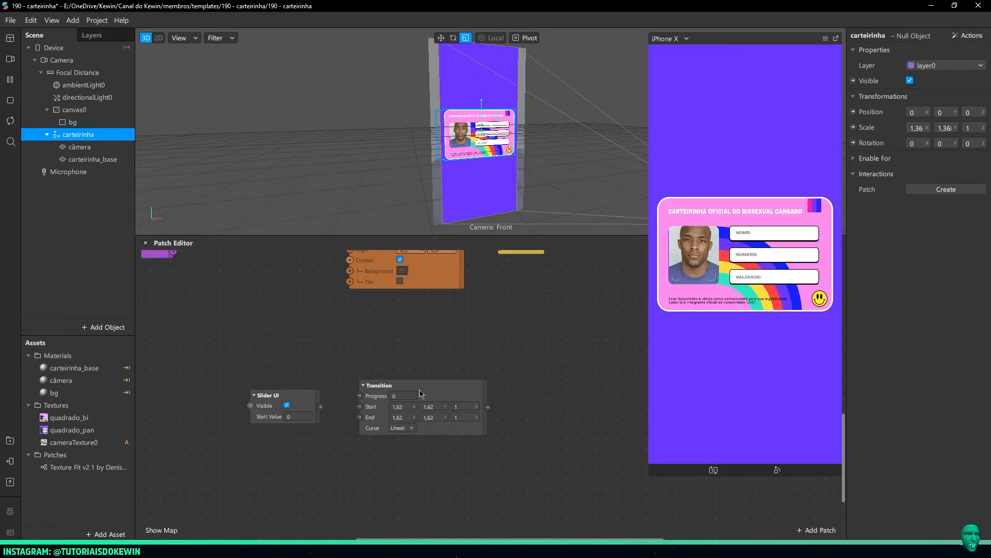
Set the Transition's X and Y values to 1,3 for Start and 1,65 for End
{"action": "left_click", "coordinate": [407, 407]}
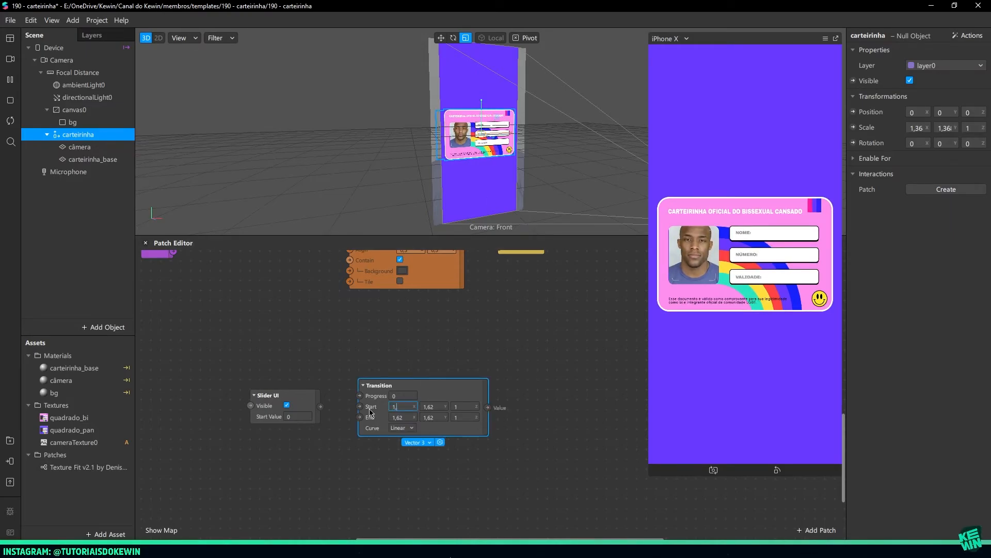
{"action": "type", "text": "1,3"}
{"action": "key", "text": "Tab"}
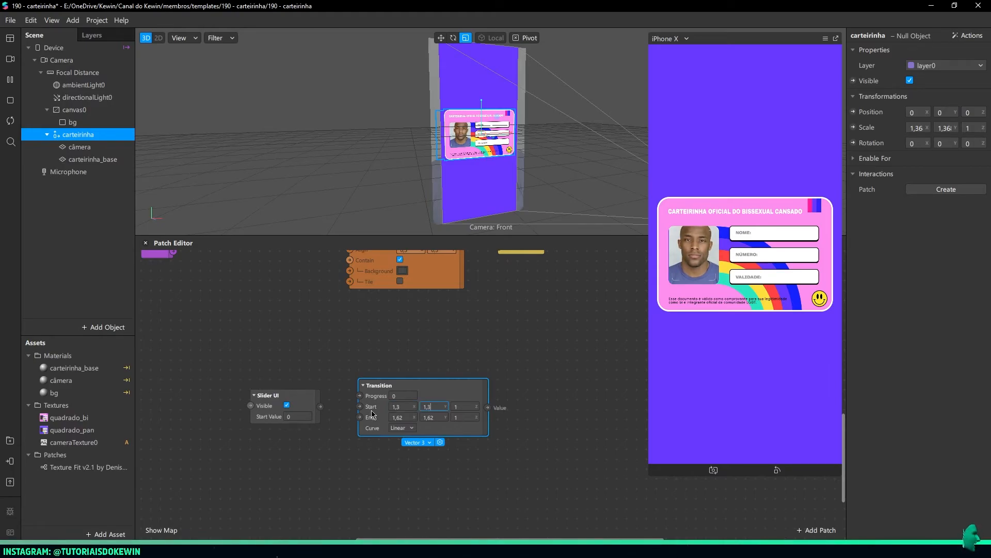
{"action": "left_click", "coordinate": [406, 418]}
{"action": "type", "text": "1,6"}
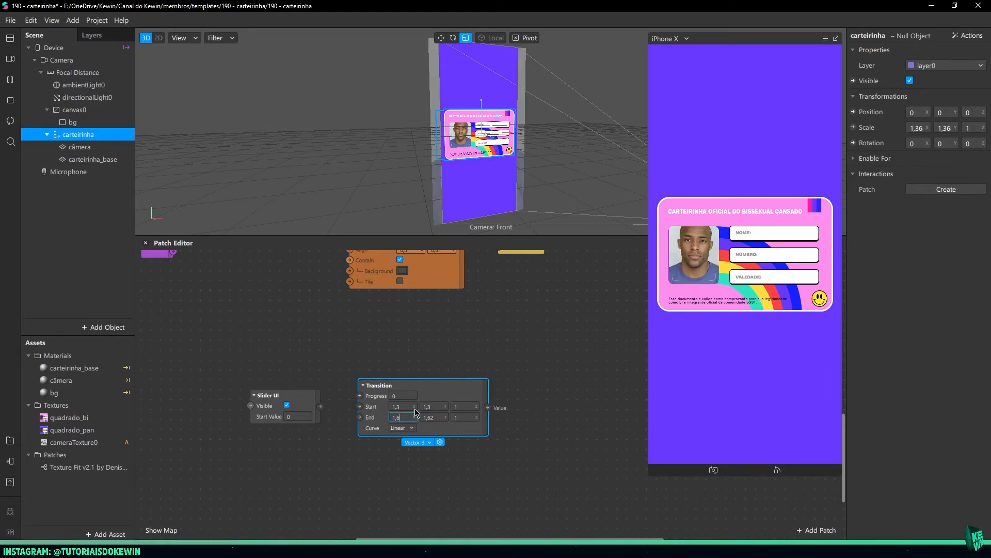
{"action": "left_click", "coordinate": [440, 417]}
{"action": "key", "text": "BackSpace"}
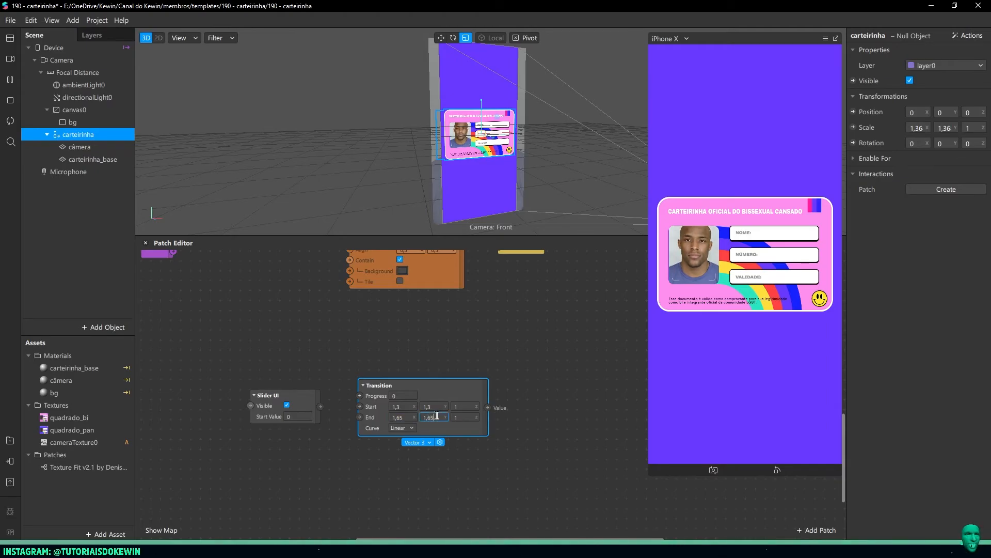
Create the carteirinha null object's scale patch, drive it from the Transition, and connect the slider's value to the Transition's Progress
{"action": "left_click", "coordinate": [853, 127]}
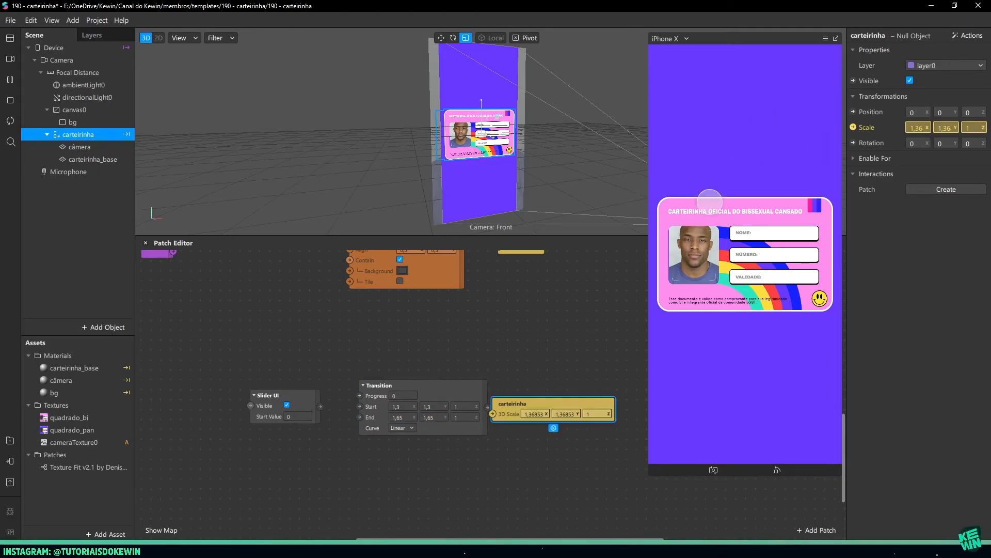
{"action": "left_click_drag", "start_coordinate": [501, 408], "coordinate": [528, 412]}
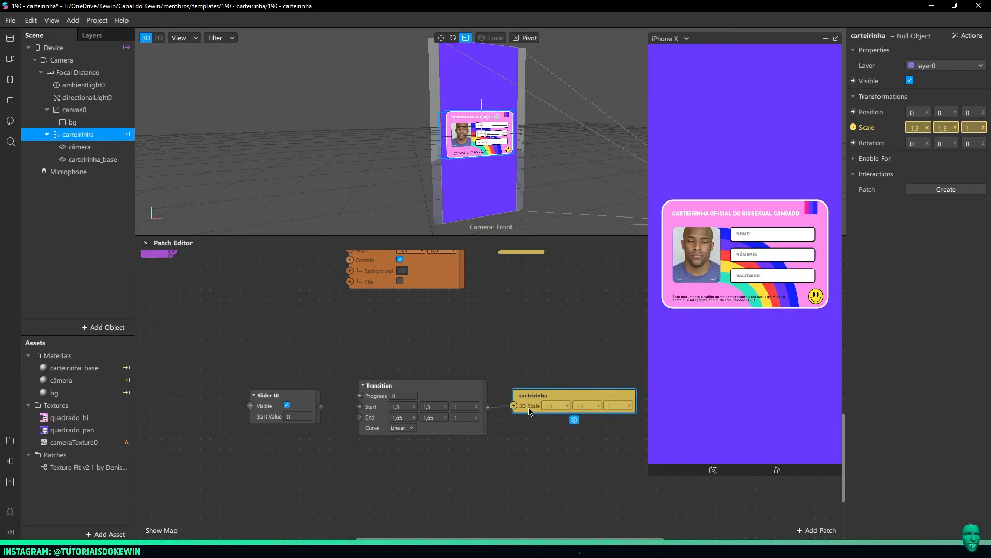
{"action": "left_click", "coordinate": [400, 396]}
{"action": "left_click_drag", "start_coordinate": [321, 406], "coordinate": [360, 396]}
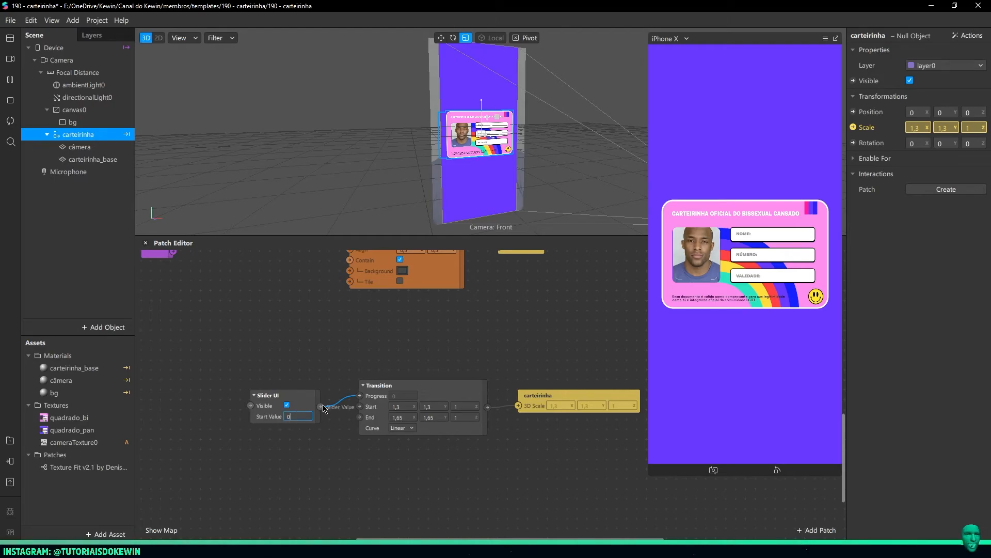
Set the Slider UI's Start Value to 1 and switch the simulator to iPhone 8
{"action": "type", "text": "1"}
{"action": "key", "text": "Return"}
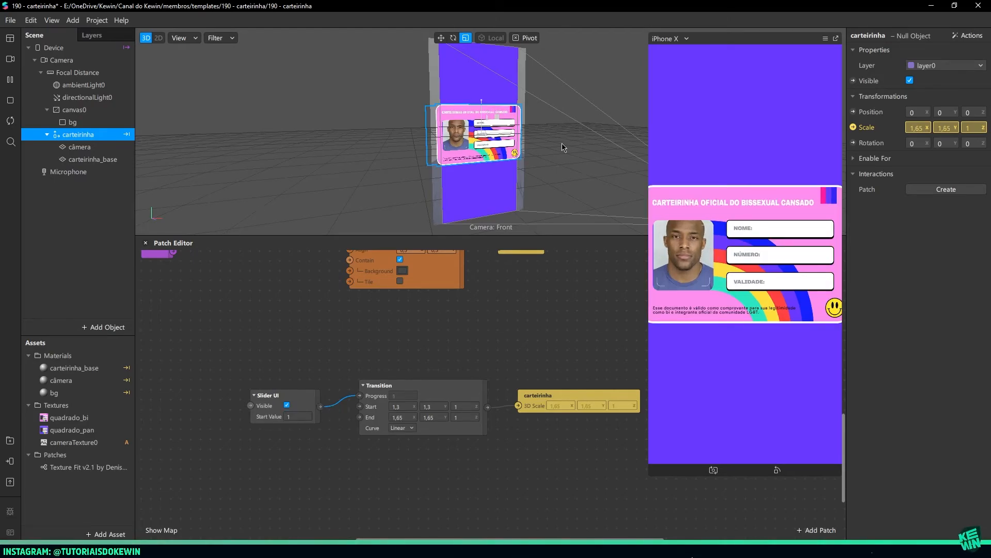
{"action": "left_click", "coordinate": [669, 39]}
{"action": "mouse_move", "coordinate": [687, 40]}
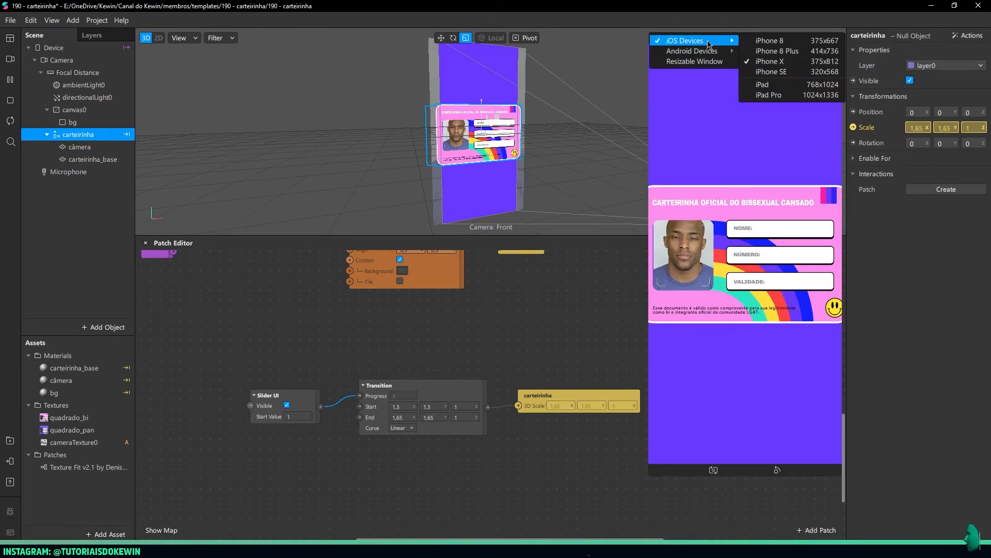
{"action": "left_click", "coordinate": [759, 40]}
Try the Slider UI's Start Value at 0, and set it to 0,5
{"action": "left_click", "coordinate": [292, 416]}
{"action": "type", "text": "0"}
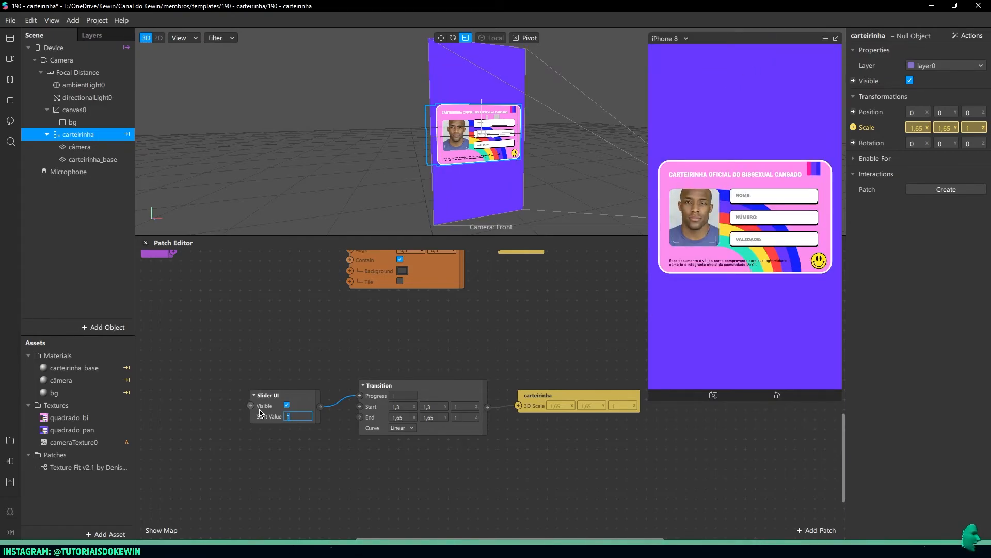
{"action": "key", "text": "Return"}
{"action": "left_click", "coordinate": [295, 417]}
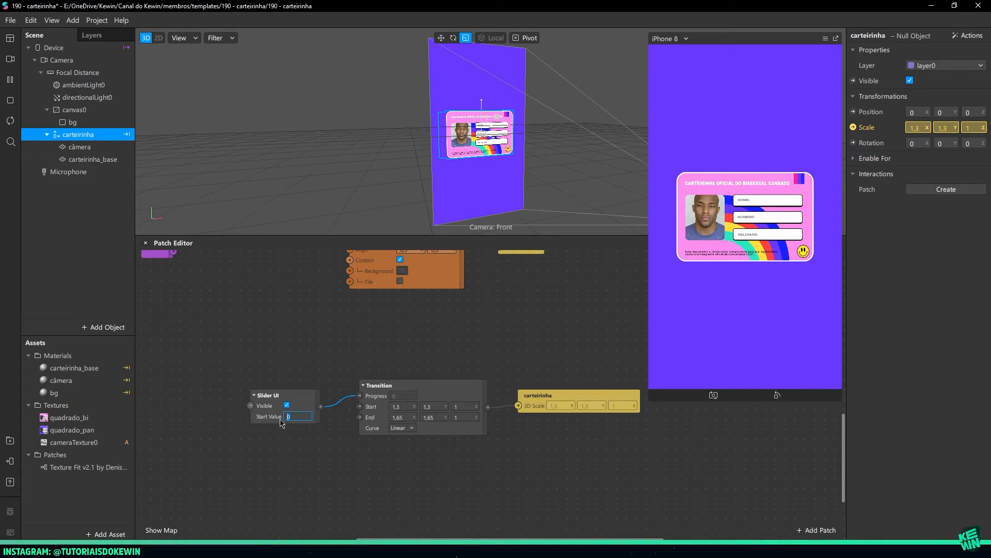
{"action": "key", "text": "Return"}
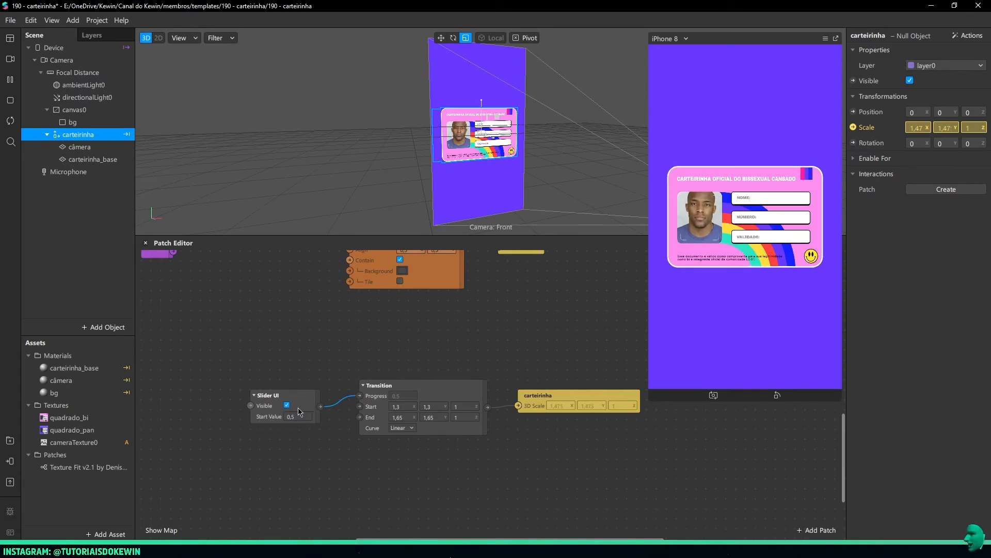
{"action": "left_click_drag", "start_coordinate": [319, 417], "coordinate": [308, 408]}
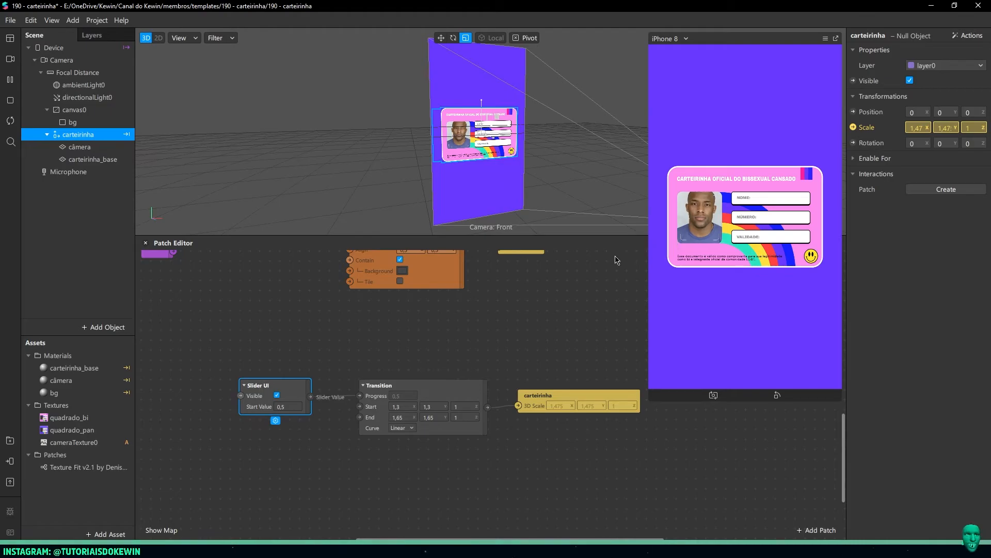
Collapse the carteirinha and canvas0 groups in the scene and add a Face Tracker
{"action": "left_click", "coordinate": [47, 134]}
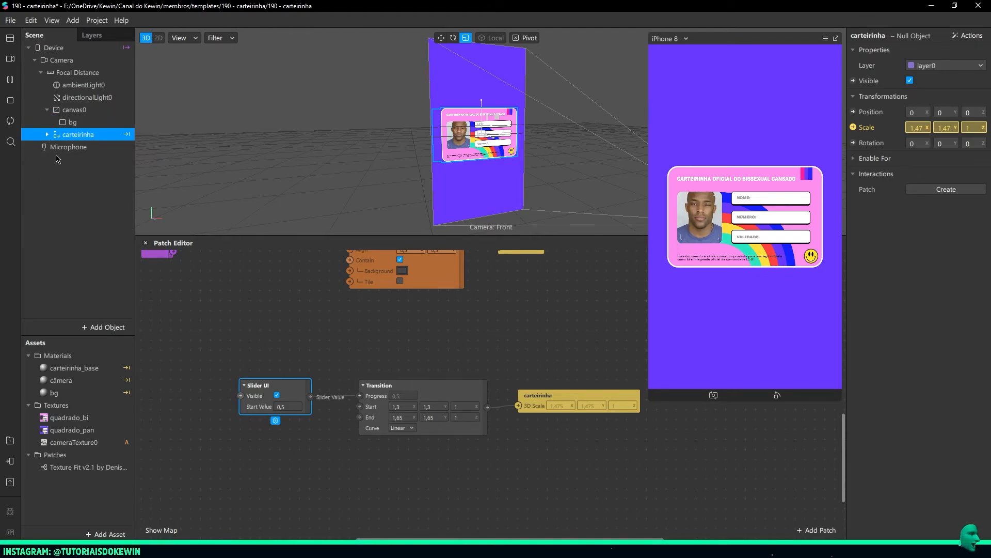
{"action": "left_click", "coordinate": [47, 109]}
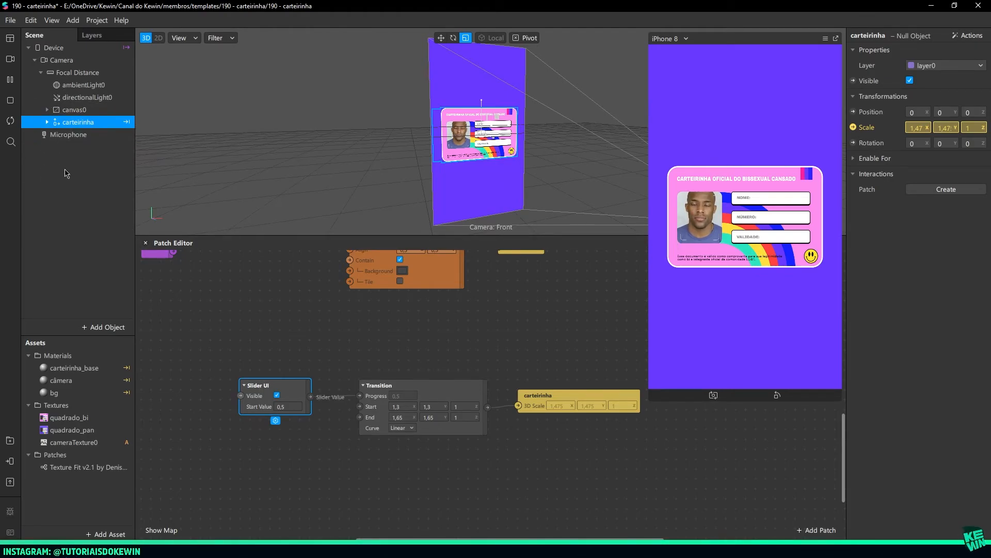
{"action": "left_click", "coordinate": [74, 208]}
{"action": "right_click", "coordinate": [76, 185]}
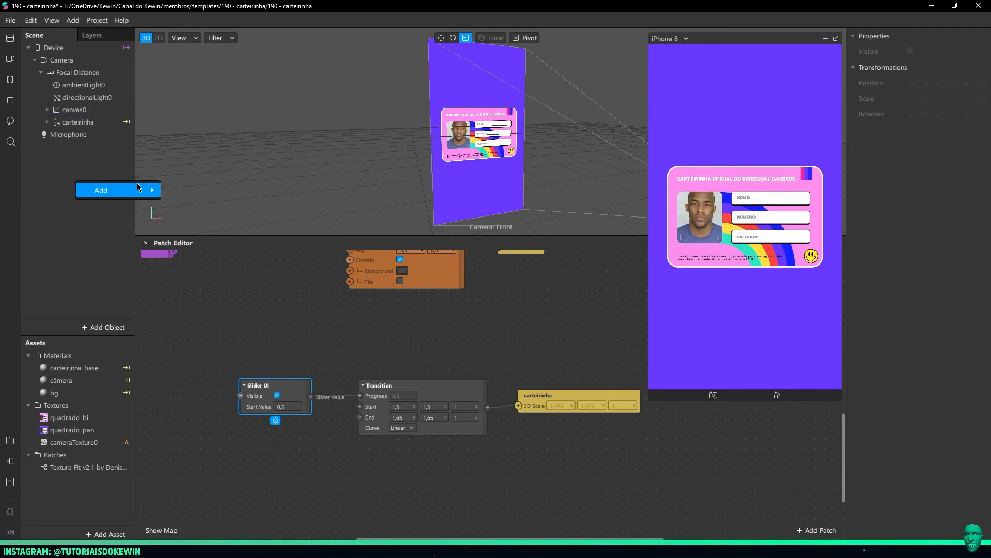
{"action": "mouse_move", "coordinate": [145, 191]}
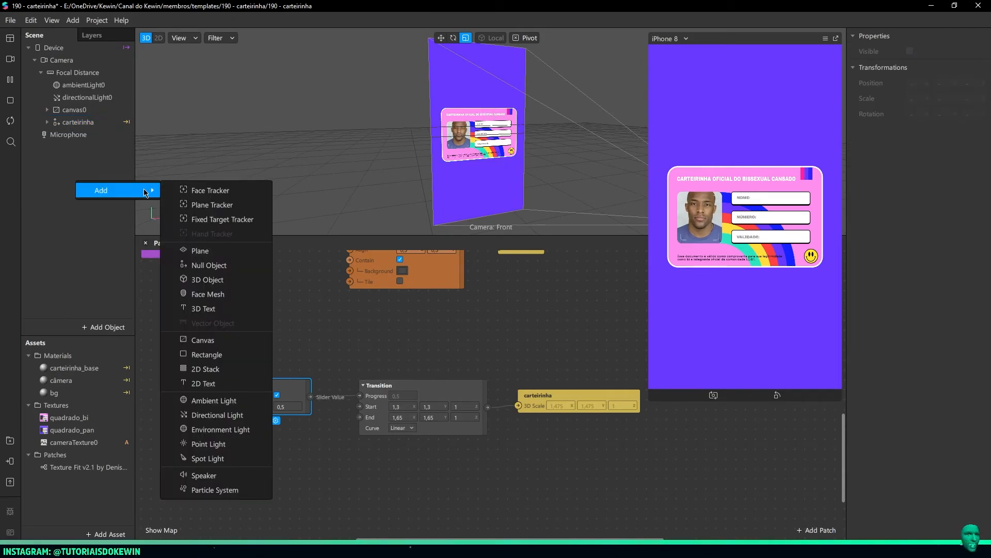
{"action": "left_click", "coordinate": [227, 194]}
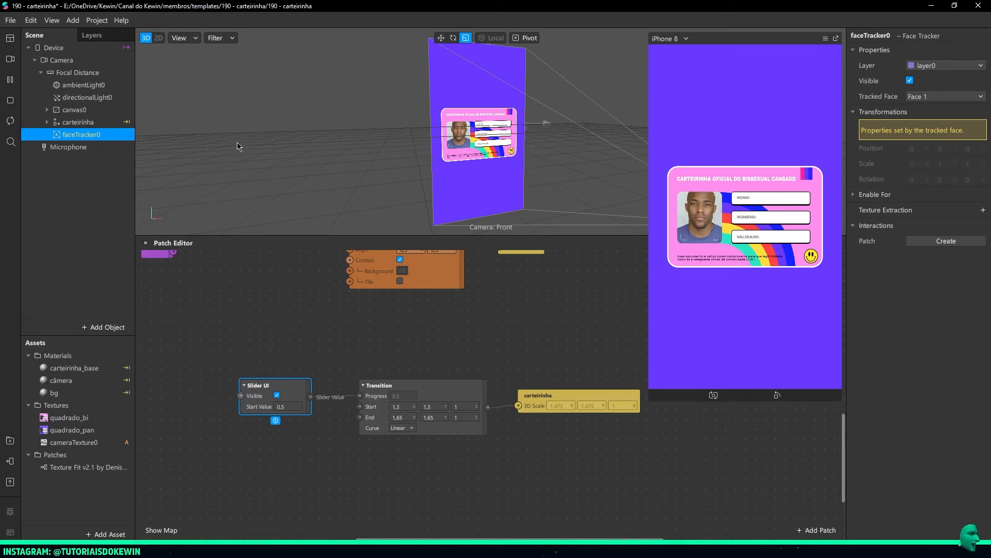
Enlarge the Patch Editor and place the face tracker's patches below the slider patches
{"action": "left_click_drag", "start_coordinate": [283, 236], "coordinate": [274, 76]}
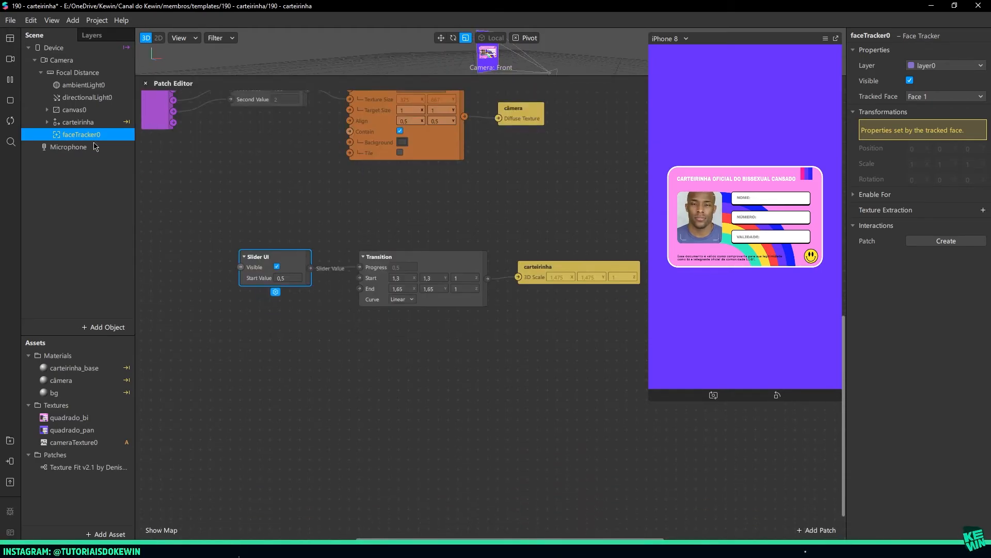
{"action": "left_click_drag", "start_coordinate": [77, 138], "coordinate": [231, 444]}
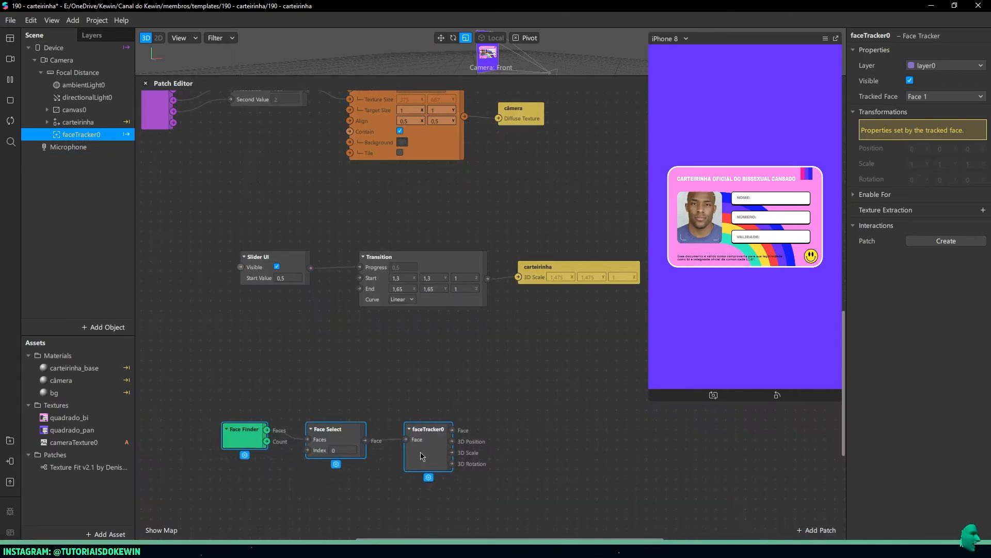
{"action": "left_click", "coordinate": [311, 482]}
{"action": "scroll", "coordinate": [302, 433], "scroll_direction": "down", "scroll_amount": 3}
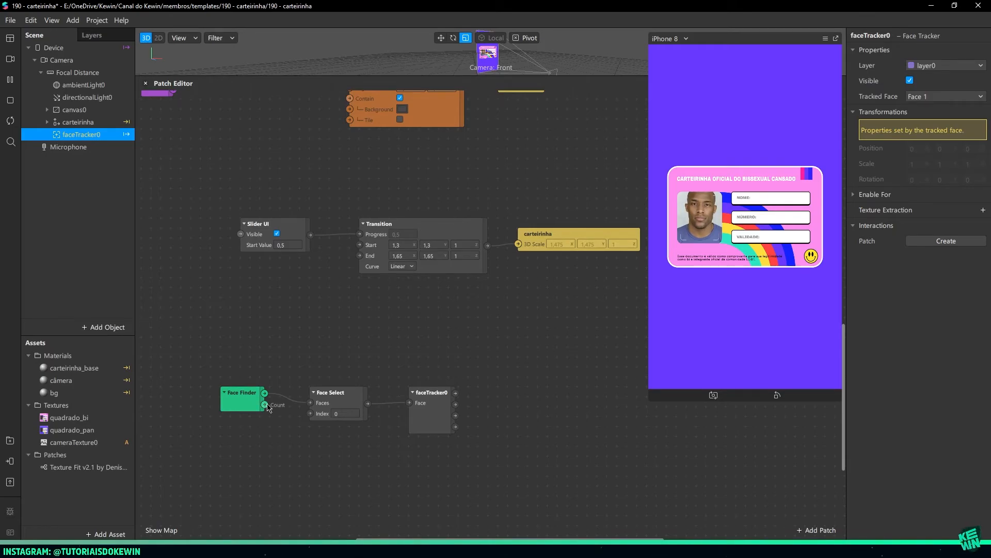
{"action": "scroll", "coordinate": [268, 408], "scroll_direction": "down", "scroll_amount": 3}
{"action": "left_click", "coordinate": [247, 368]}
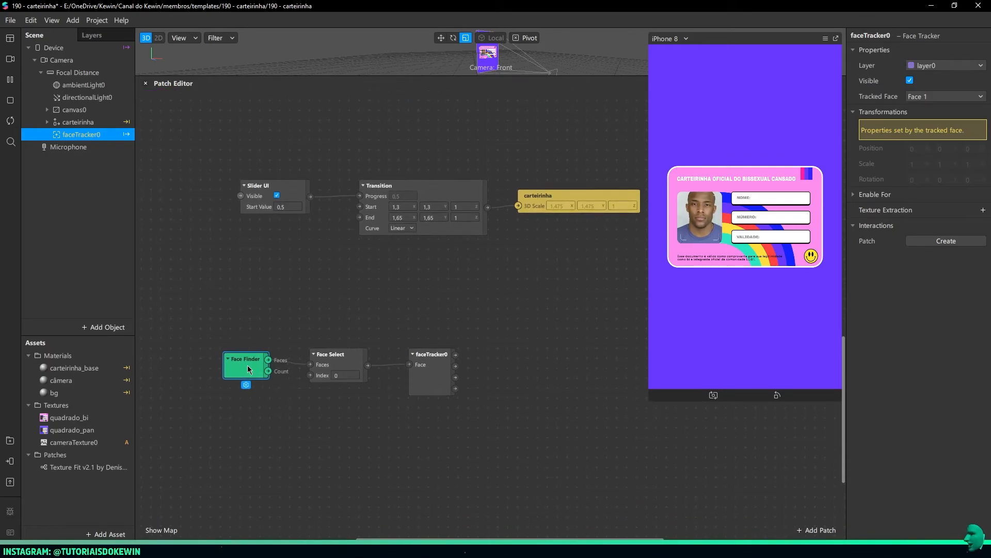
{"action": "left_click_drag", "start_coordinate": [247, 369], "coordinate": [244, 364]}
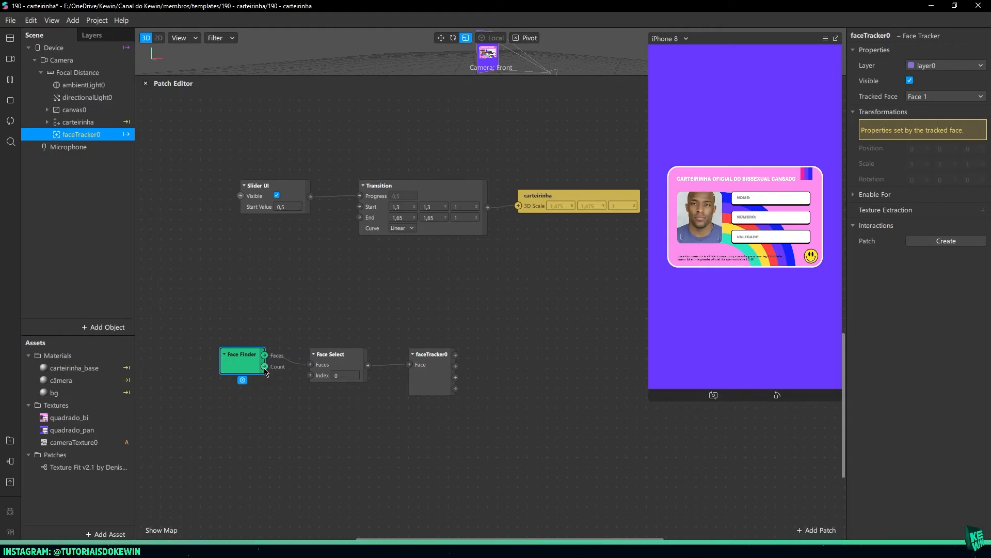
Attach a Value patch to the Face Finder's Count output and check it with the blank and face simulation videos
{"action": "left_click_drag", "start_coordinate": [265, 373], "coordinate": [229, 406]}
{"action": "type", "text": "value"}
{"action": "key", "text": "Return"}
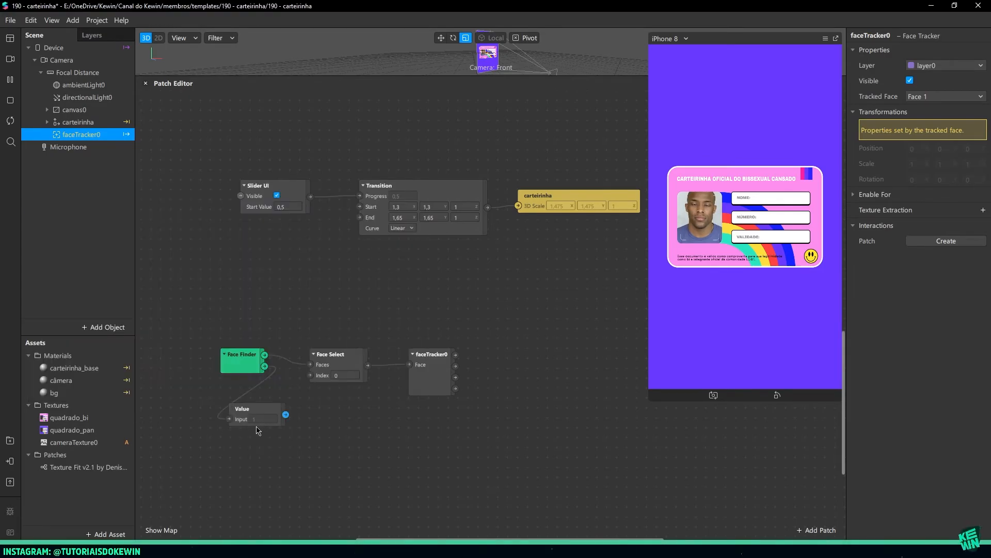
{"action": "left_click", "coordinate": [8, 62]}
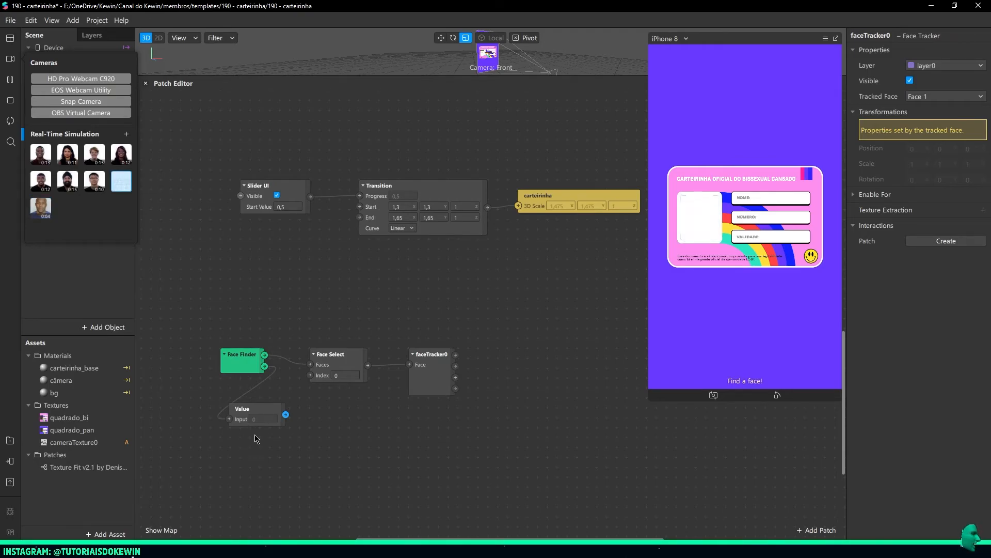
{"action": "left_click", "coordinate": [41, 207]}
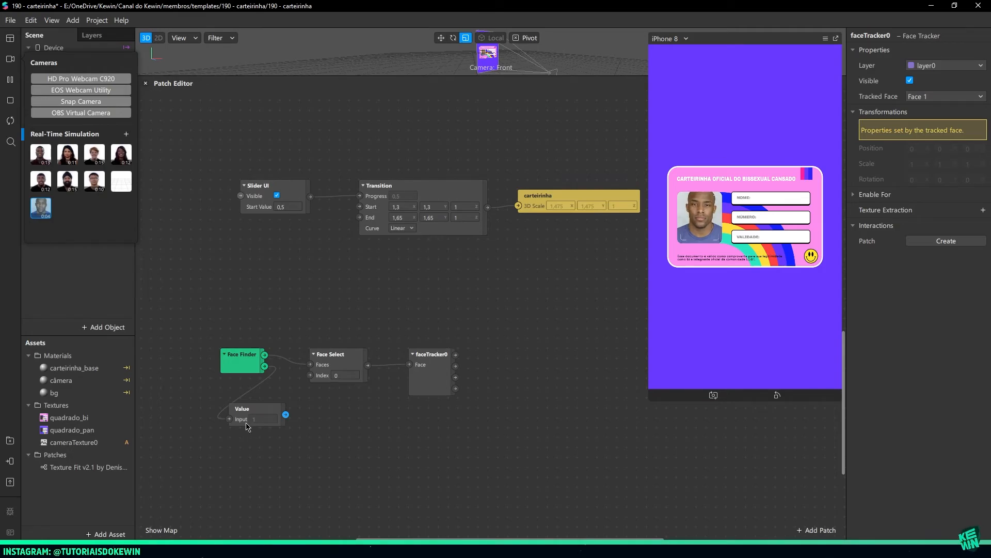
{"action": "left_click_drag", "start_coordinate": [248, 426], "coordinate": [221, 413]}
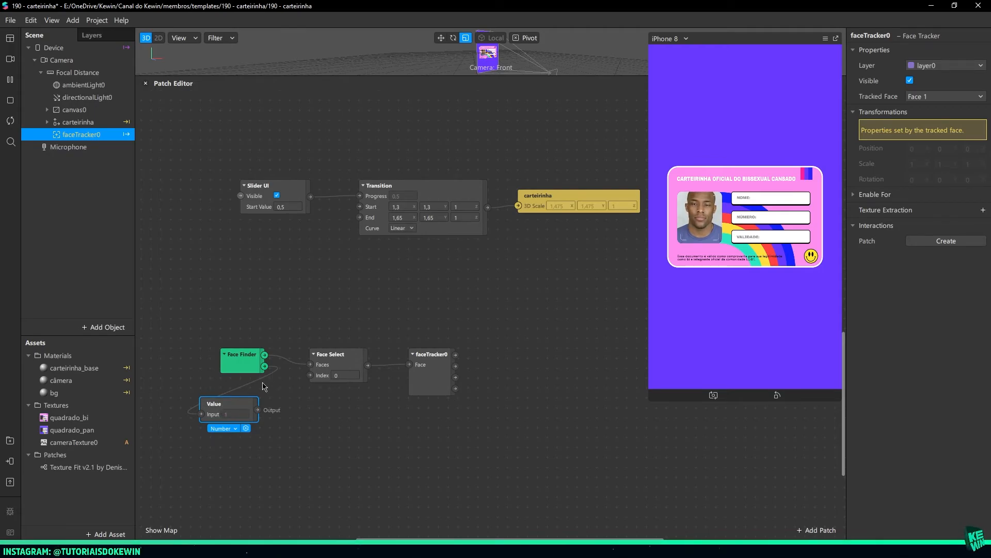
{"action": "left_click_drag", "start_coordinate": [243, 403], "coordinate": [234, 412]}
Move the Face Finder away from Face Select and add a Greater Than patch fed by its Count output
{"action": "left_click_drag", "start_coordinate": [222, 364], "coordinate": [149, 356]}
{"action": "middle_click_drag", "start_coordinate": [263, 385], "coordinate": [376, 361]}
{"action": "left_click_drag", "start_coordinate": [282, 335], "coordinate": [336, 449]}
{"action": "type", "text": "greater"}
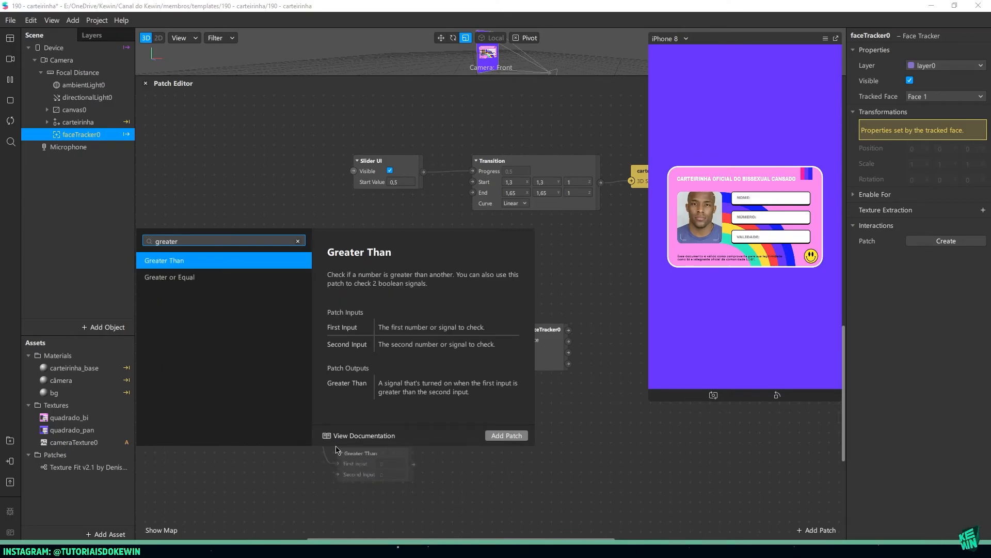
{"action": "key", "text": "Down"}
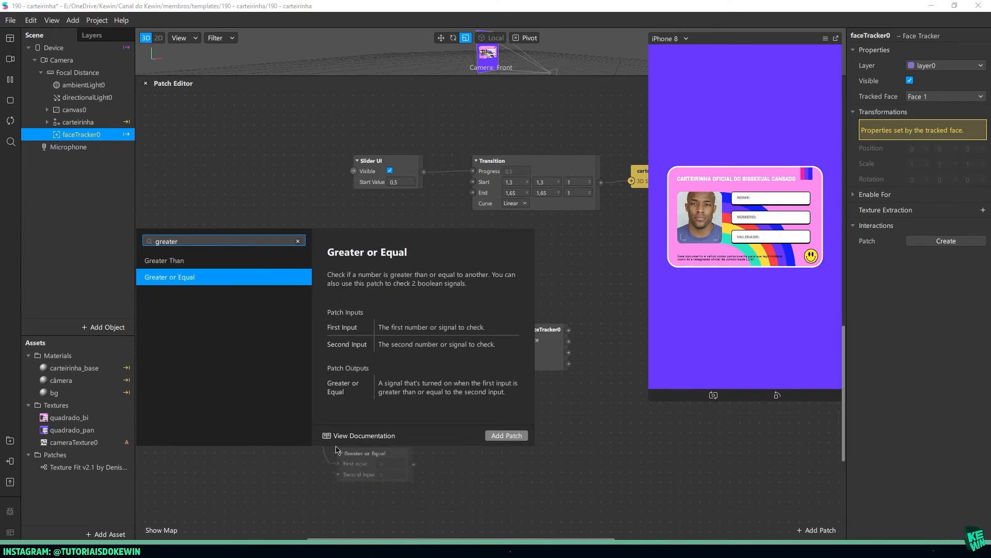
{"action": "key", "text": "Up"}
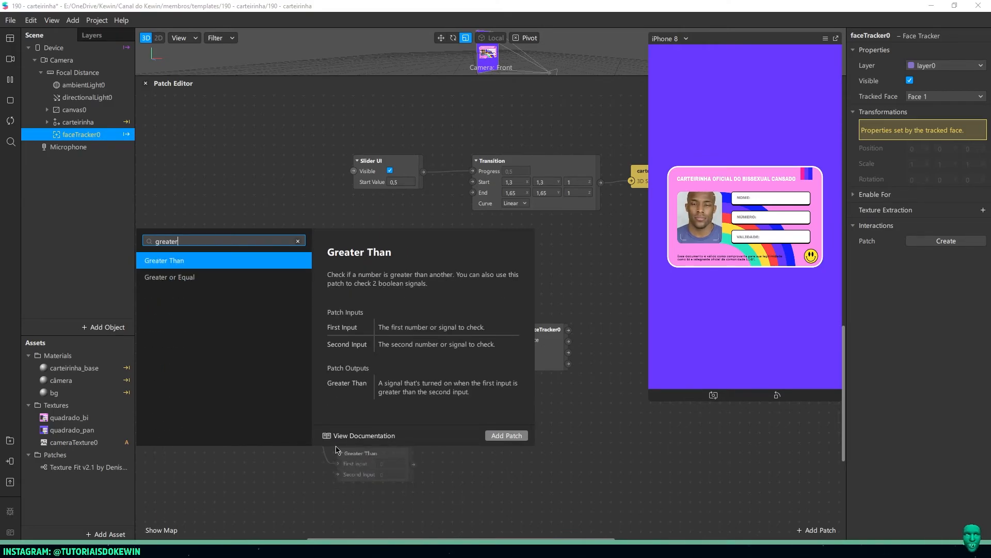
{"action": "key", "text": "Return"}
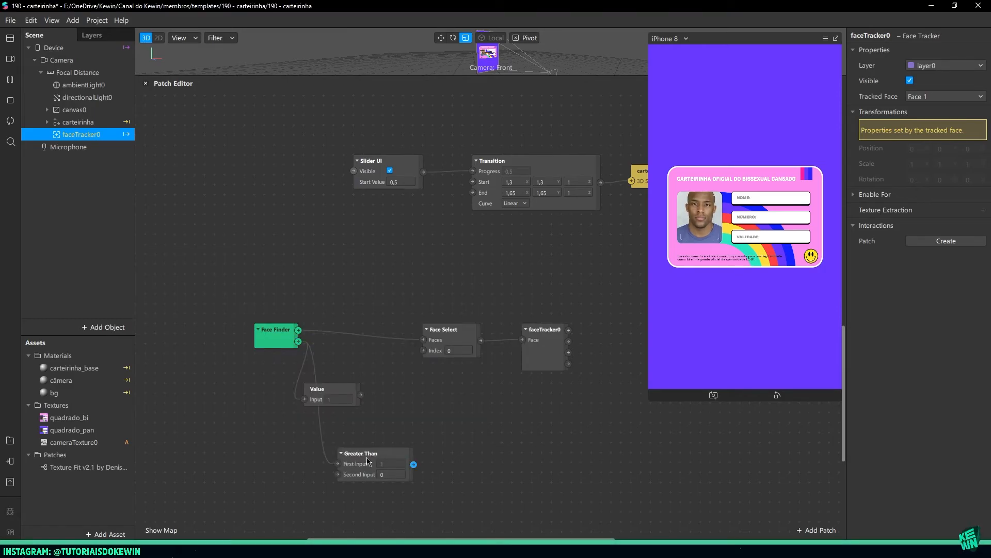
Delete the Value patch and move the Greater Than patch into its place, keeping Second Input at 0
{"action": "left_click", "coordinate": [334, 398]}
{"action": "key", "text": "Delete"}
{"action": "left_click_drag", "start_coordinate": [356, 465], "coordinate": [321, 400]}
{"action": "left_click", "coordinate": [356, 409]}
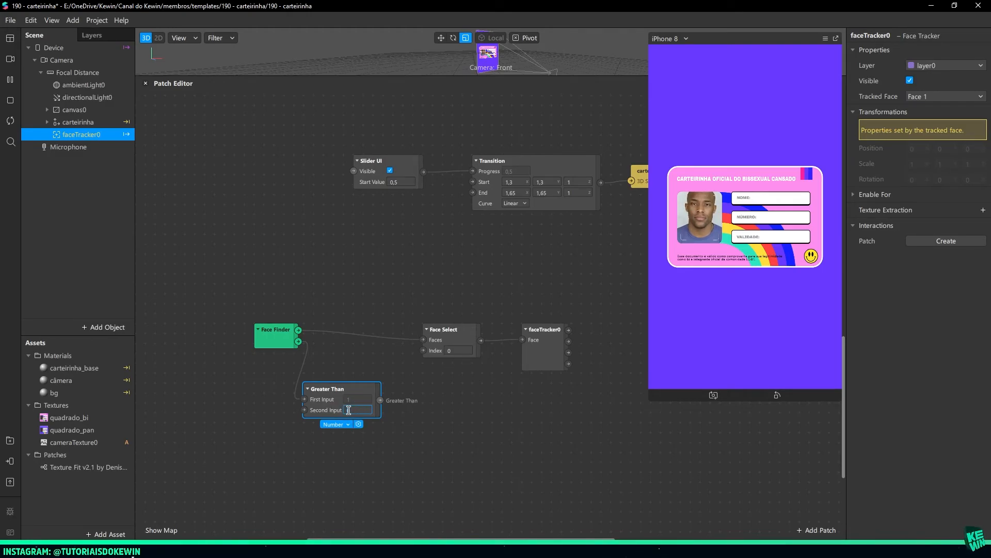
{"action": "left_click", "coordinate": [403, 411]}
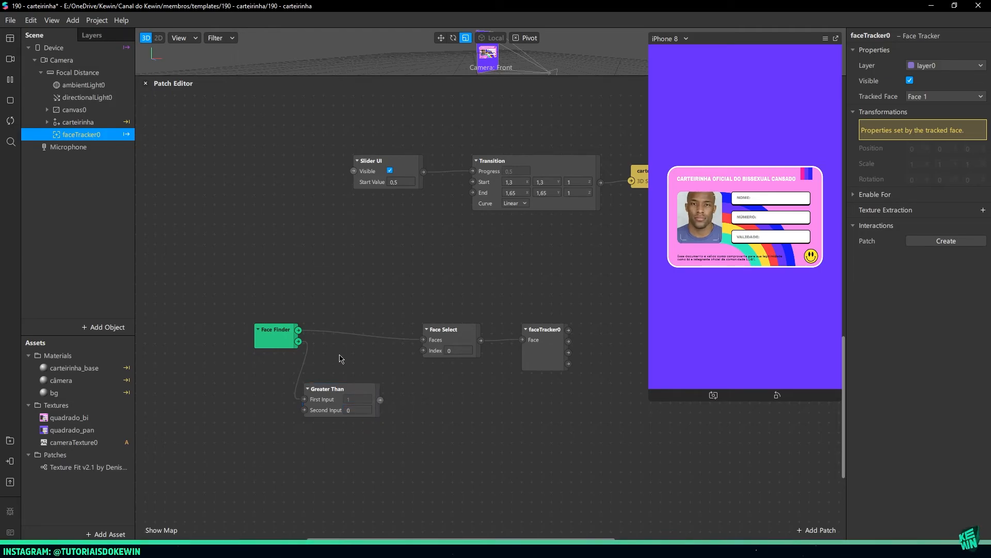
Create a Visible patch for the carteirinha null object and connect the Greater Than output to it
{"action": "left_click", "coordinate": [93, 123]}
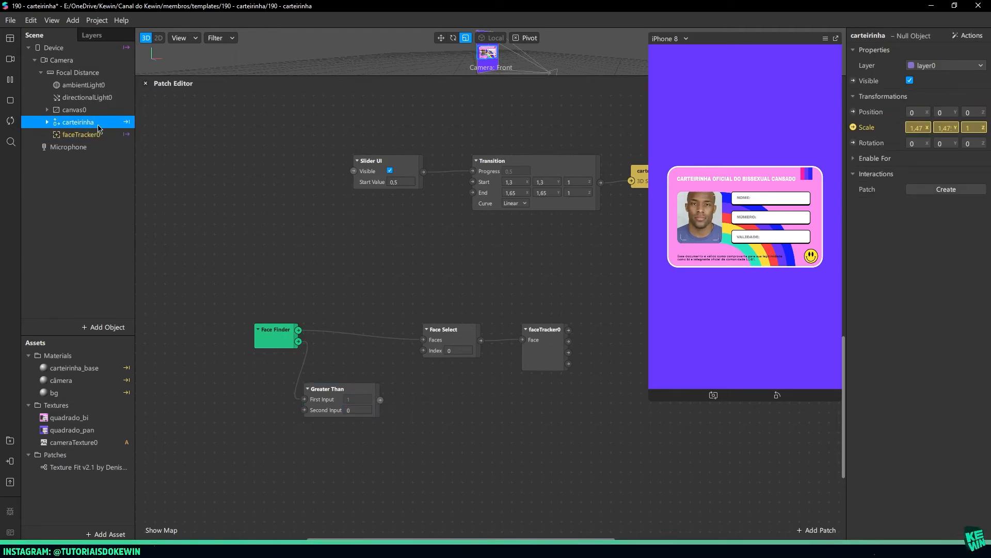
{"action": "left_click", "coordinate": [853, 80]}
{"action": "left_click_drag", "start_coordinate": [512, 323], "coordinate": [427, 407]}
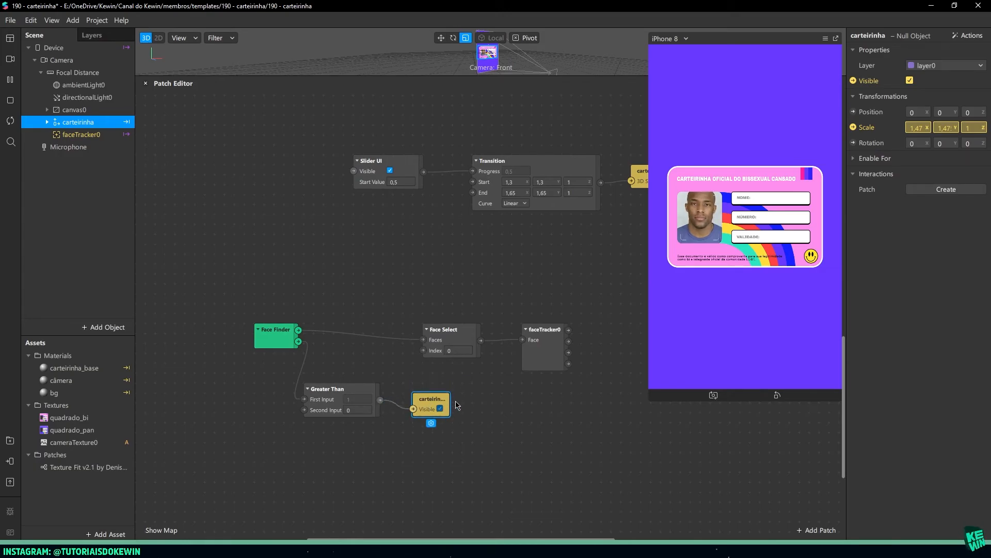
Test the card's visibility with the blank simulation video, and switch back to the face video
{"action": "left_click", "coordinate": [10, 58]}
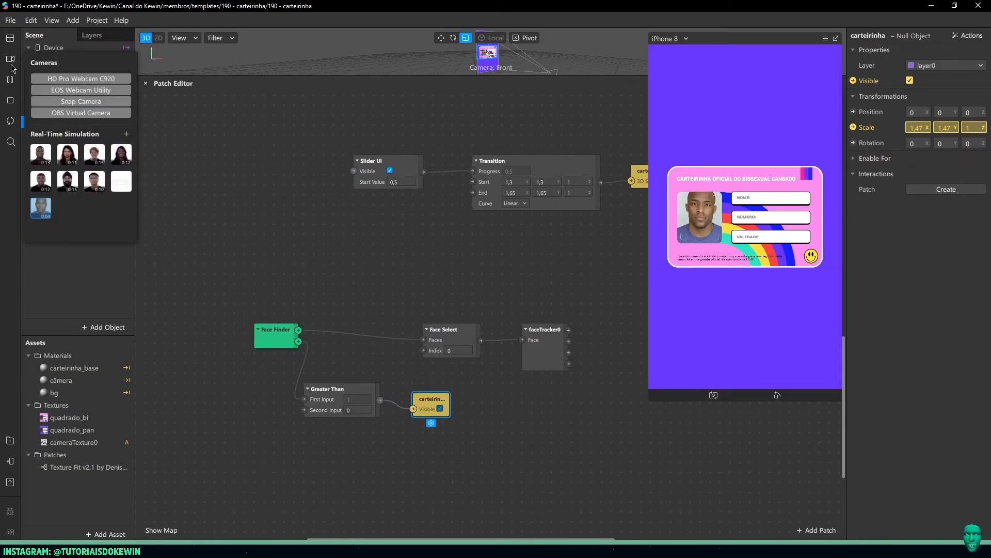
{"action": "left_click", "coordinate": [123, 186]}
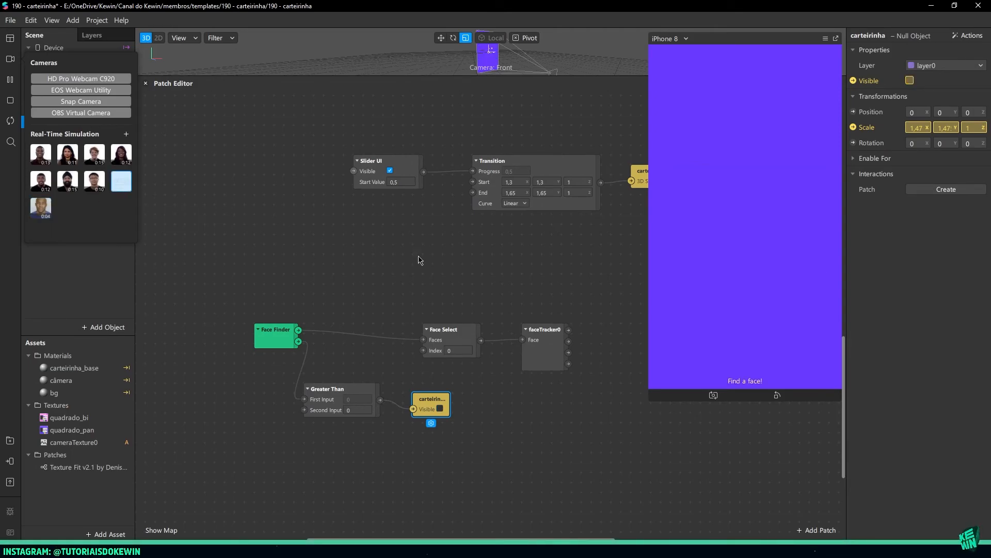
{"action": "left_click", "coordinate": [37, 209]}
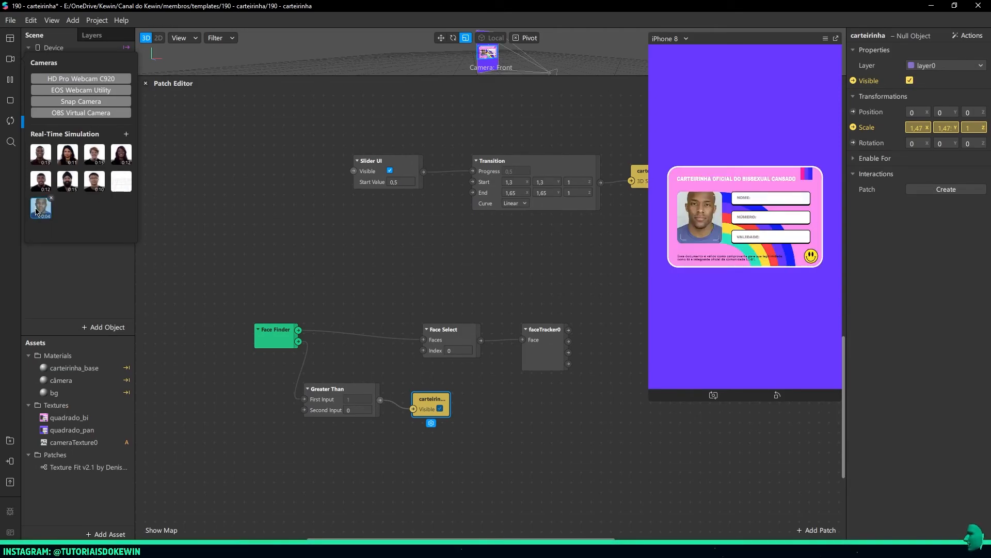
{"action": "left_click", "coordinate": [54, 255]}
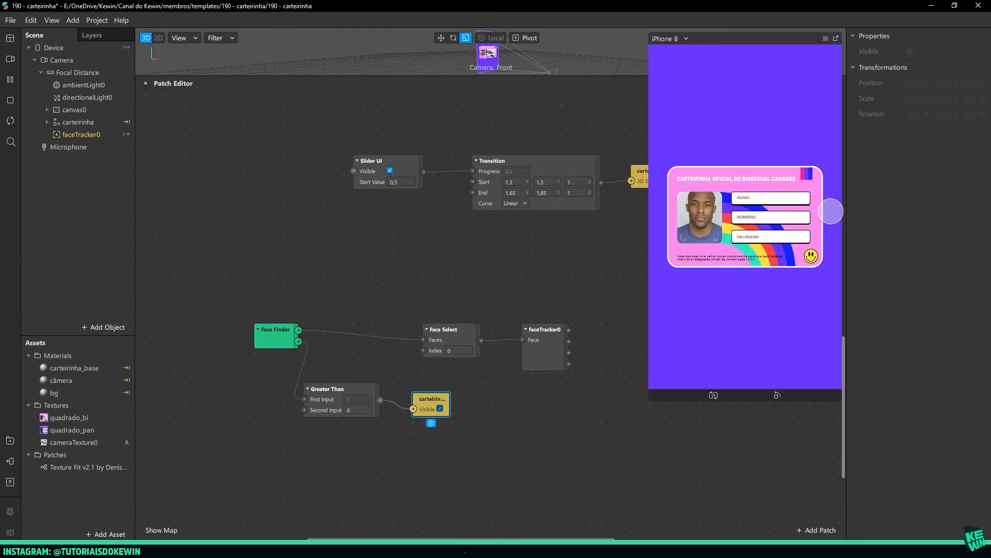
Move Face Select and faceTracker0 closer to Face Finder and create a Position patch for the carteirinha null object
{"action": "left_click_drag", "start_coordinate": [508, 260], "coordinate": [394, 246]}
{"action": "left_click", "coordinate": [426, 323]}
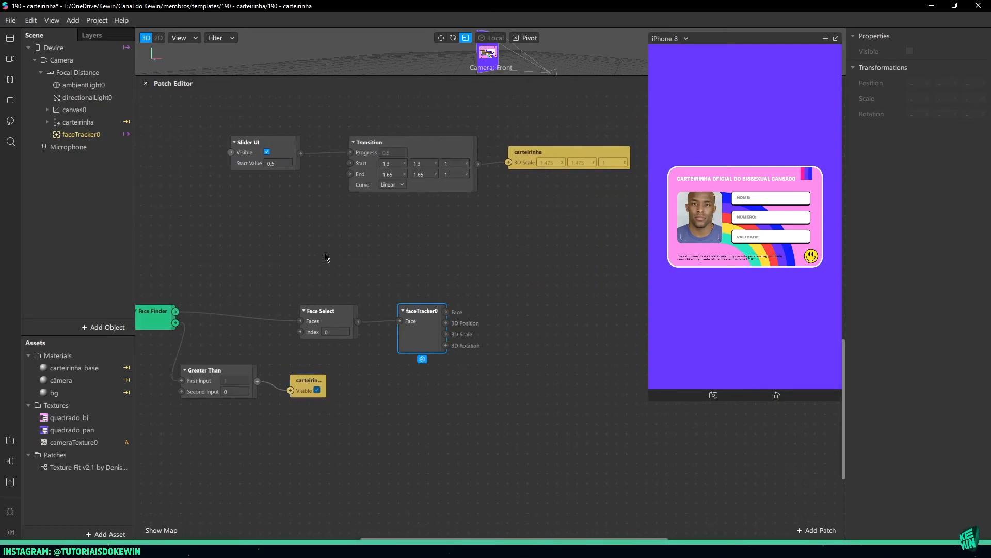
{"action": "left_click_drag", "start_coordinate": [326, 305], "coordinate": [268, 295]}
{"action": "left_click_drag", "start_coordinate": [410, 332], "coordinate": [360, 322]}
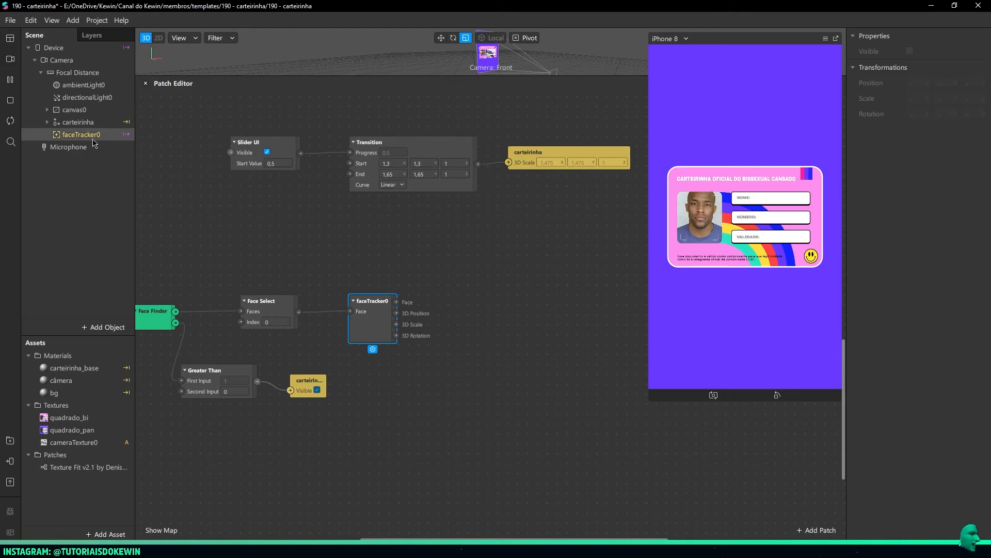
{"action": "left_click", "coordinate": [77, 122]}
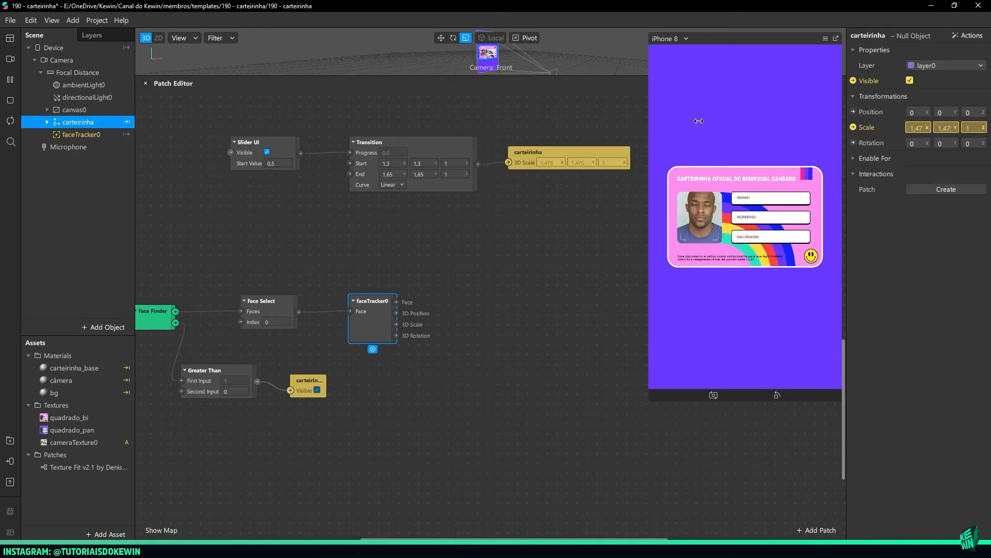
{"action": "left_click", "coordinate": [853, 112]}
Try connecting faceTracker0's 3D Position output directly to the carteirinha Position patch, and delete that connection
{"action": "left_click_drag", "start_coordinate": [396, 313], "coordinate": [576, 313]}
{"action": "left_click", "coordinate": [484, 321]}
{"action": "key", "text": "Delete"}
{"action": "left_click", "coordinate": [465, 321]}
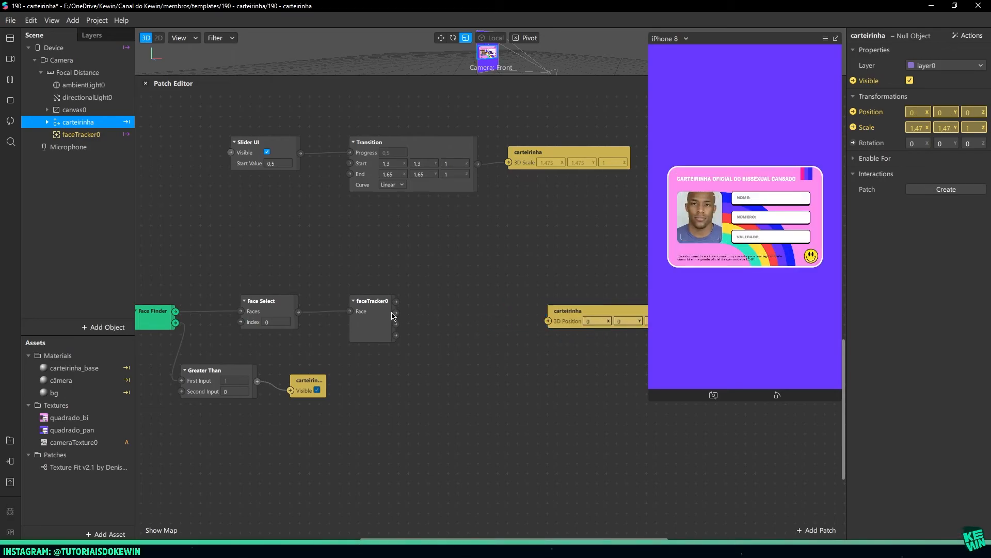
Add an Unpack patch fed by faceTracker0's 3D Position output and line it up between faceTracker0 and the carteirinha Position patch
{"action": "left_click_drag", "start_coordinate": [396, 313], "coordinate": [438, 329]}
{"action": "type", "text": "unp"}
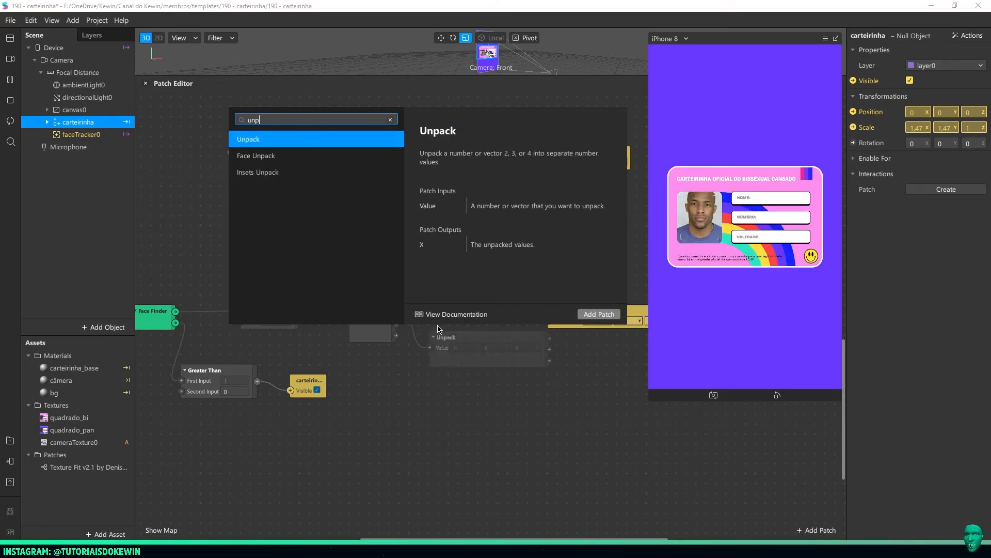
{"action": "key", "text": "Return"}
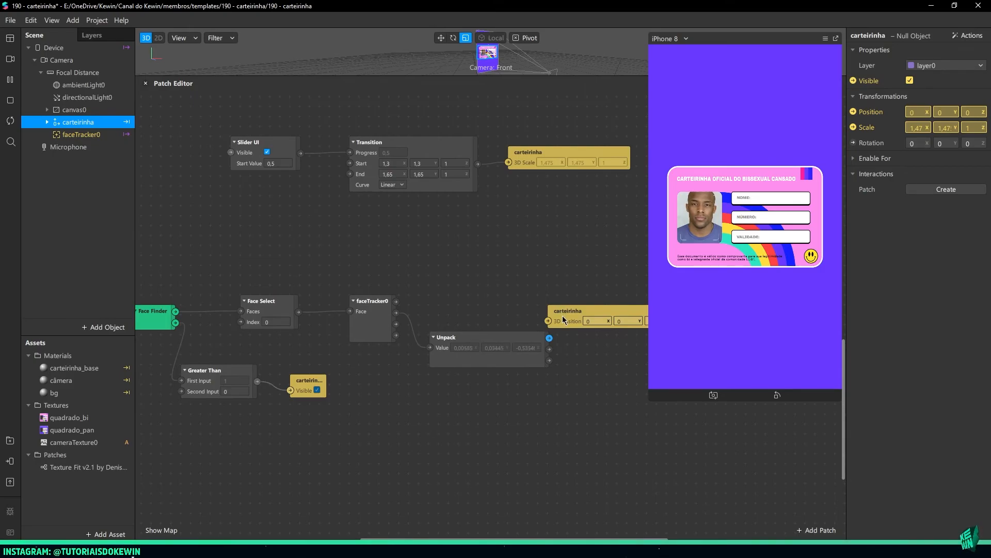
{"action": "left_click_drag", "start_coordinate": [563, 317], "coordinate": [632, 317]}
{"action": "left_click_drag", "start_coordinate": [512, 348], "coordinate": [521, 311]}
{"action": "middle_click_drag", "start_coordinate": [583, 356], "coordinate": [433, 376]}
{"action": "left_click_drag", "start_coordinate": [498, 340], "coordinate": [557, 341]}
{"action": "left_click", "coordinate": [351, 335]}
{"action": "left_click", "coordinate": [223, 342]}
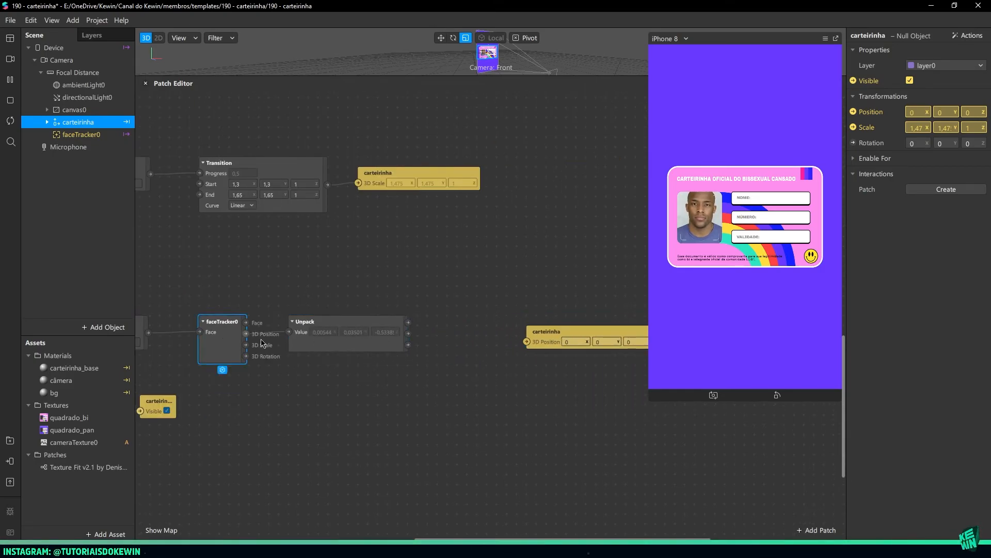
{"action": "left_click", "coordinate": [380, 326]}
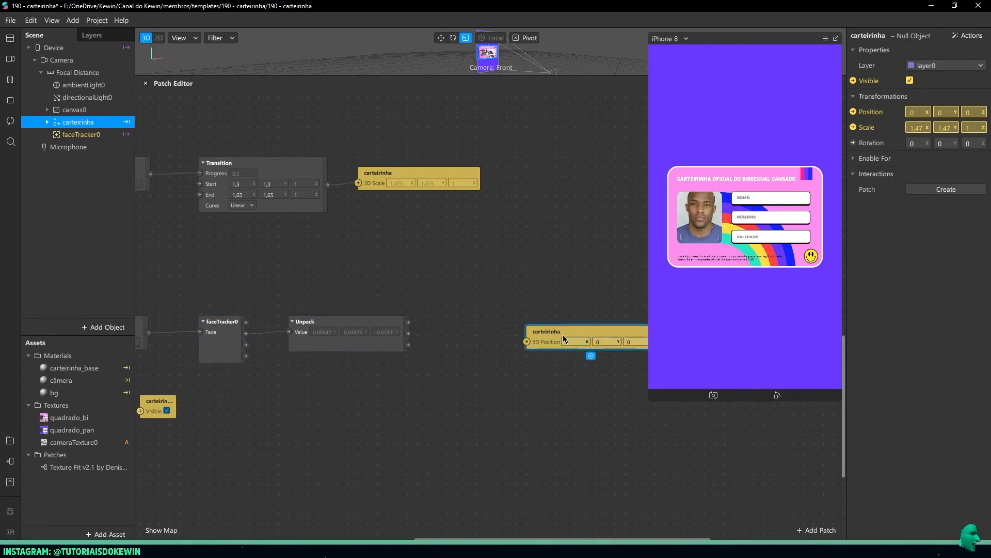
Add a Pack patch after Unpack and connect the X and Y outputs to its first two inputs
{"action": "left_click_drag", "start_coordinate": [552, 336], "coordinate": [611, 327]}
{"action": "left_click_drag", "start_coordinate": [410, 326], "coordinate": [449, 326]}
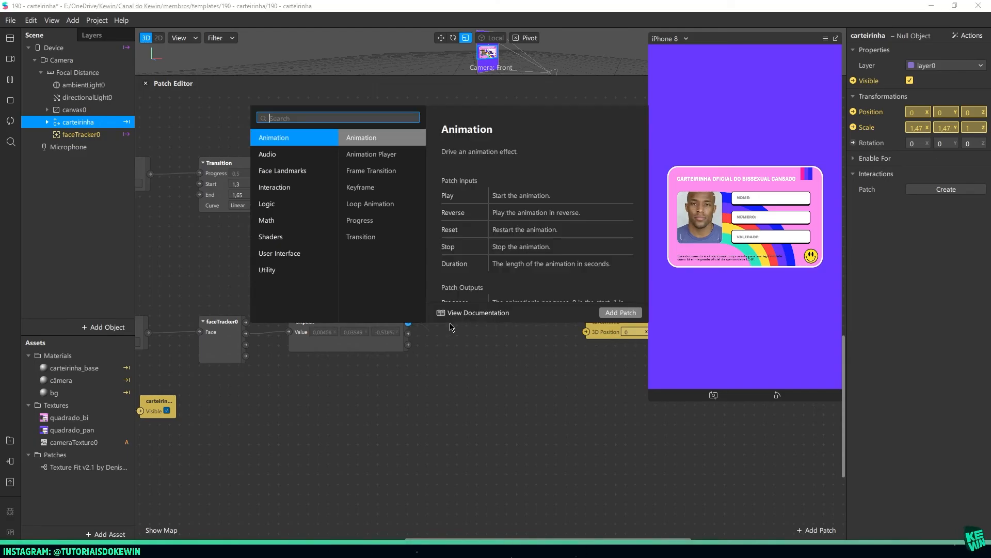
{"action": "type", "text": "pack"}
{"action": "key", "text": "Return"}
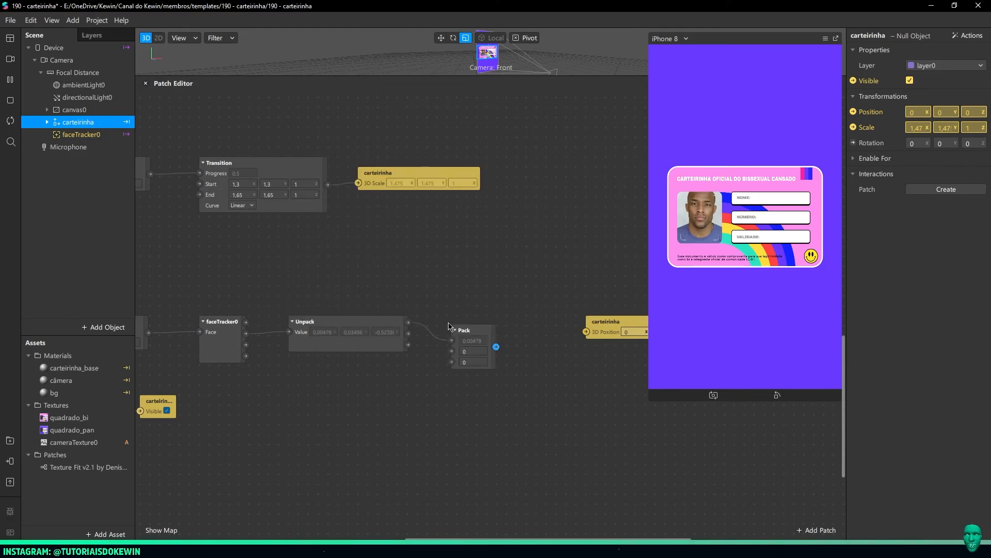
{"action": "left_click_drag", "start_coordinate": [408, 333], "coordinate": [469, 321]}
{"action": "left_click", "coordinate": [304, 325]}
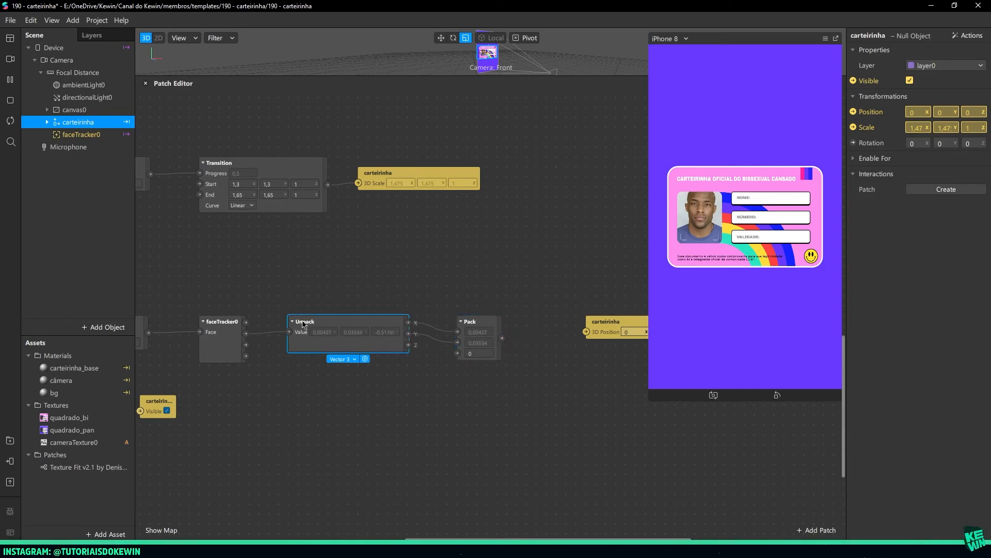
{"action": "left_click", "coordinate": [486, 330]}
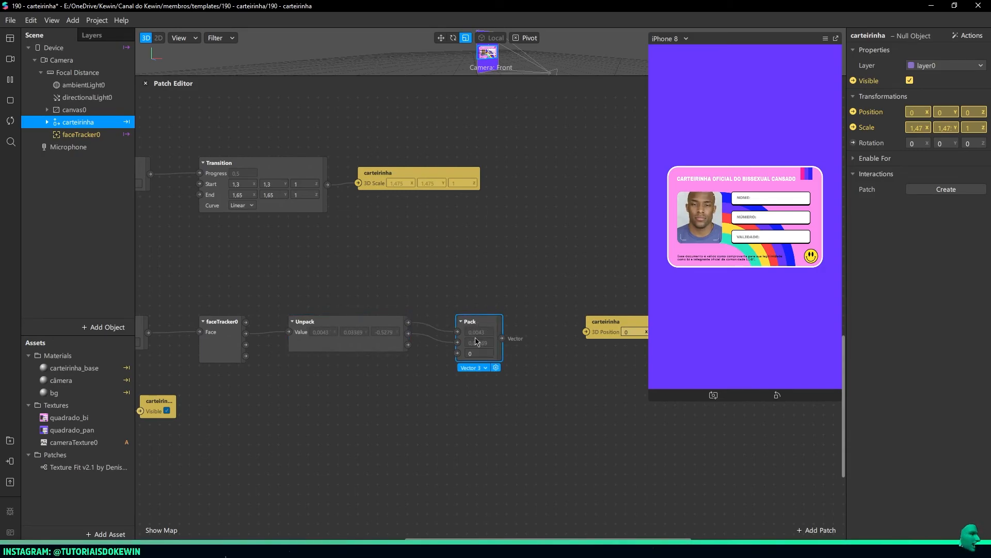
Set the Pack patch to Vector 2 and connect its output to the carteirinha 3D Position input
{"action": "left_click", "coordinate": [471, 367]}
{"action": "left_click", "coordinate": [479, 377]}
{"action": "left_click_drag", "start_coordinate": [470, 330], "coordinate": [460, 327]}
{"action": "left_click", "coordinate": [529, 353]}
{"action": "middle_click_drag", "start_coordinate": [547, 349], "coordinate": [398, 353]}
{"action": "left_click_drag", "start_coordinate": [360, 332], "coordinate": [435, 333]}
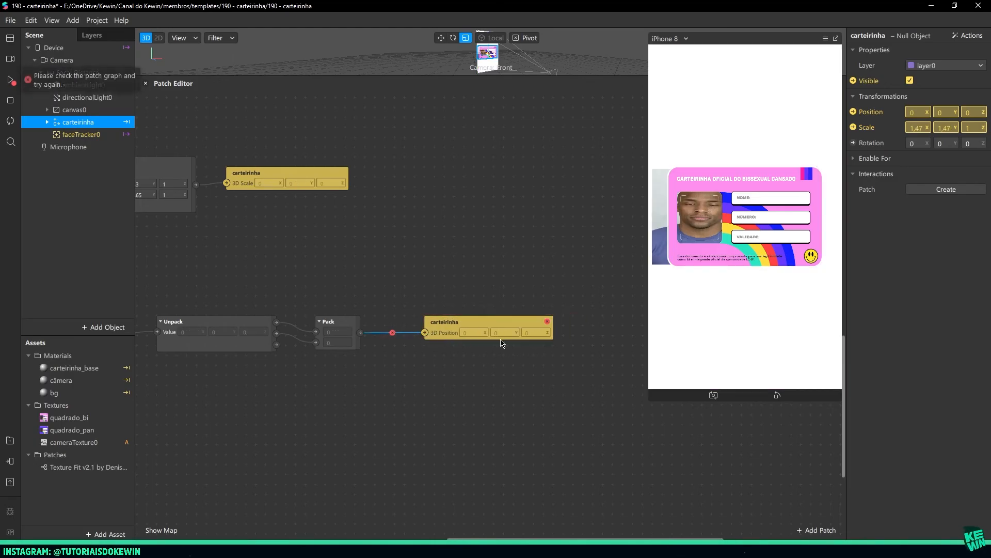
Set the Pack patch to Vector 3, keeping its third input at 0
{"action": "left_click", "coordinate": [330, 345]}
{"action": "left_click", "coordinate": [328, 357]}
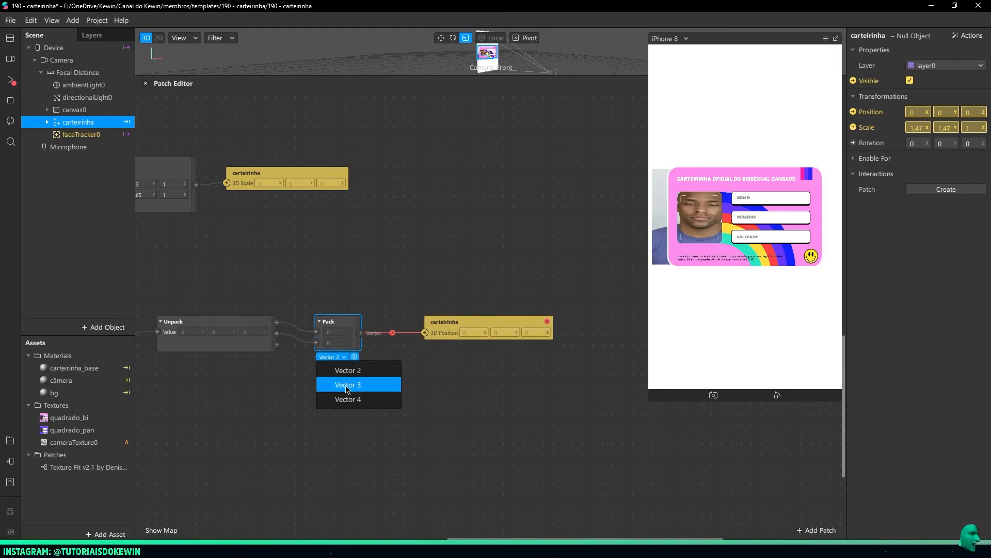
{"action": "left_click", "coordinate": [338, 382]}
{"action": "left_click", "coordinate": [333, 354]}
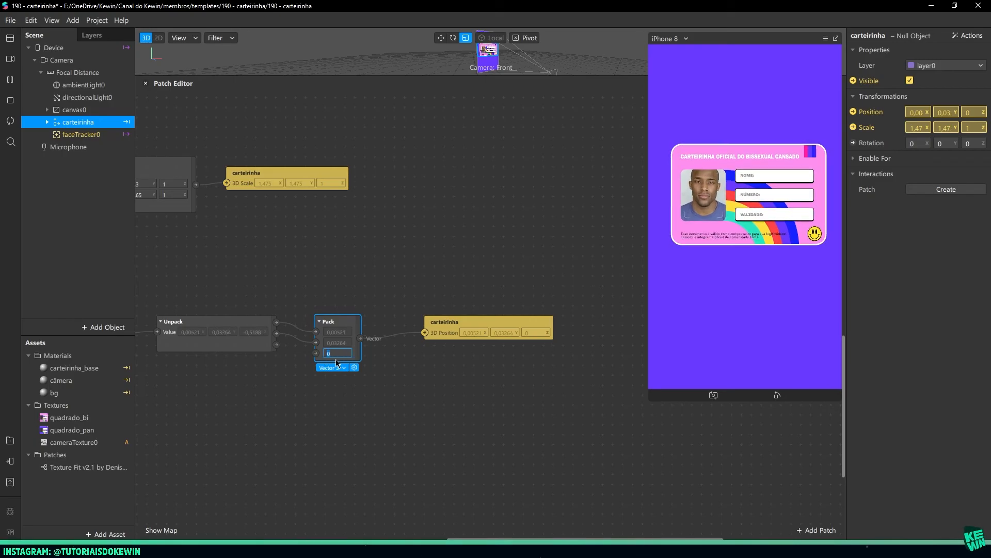
{"action": "left_click", "coordinate": [715, 196]}
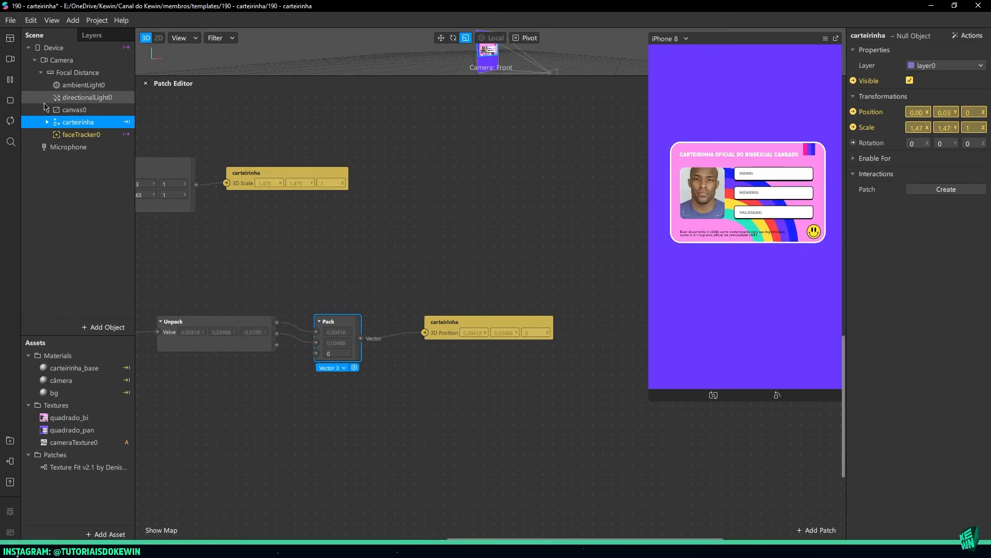
Switch to the first face simulation video to test how the card follows the face
{"action": "left_click", "coordinate": [284, 256]}
{"action": "middle_click_drag", "start_coordinate": [267, 249], "coordinate": [406, 247]}
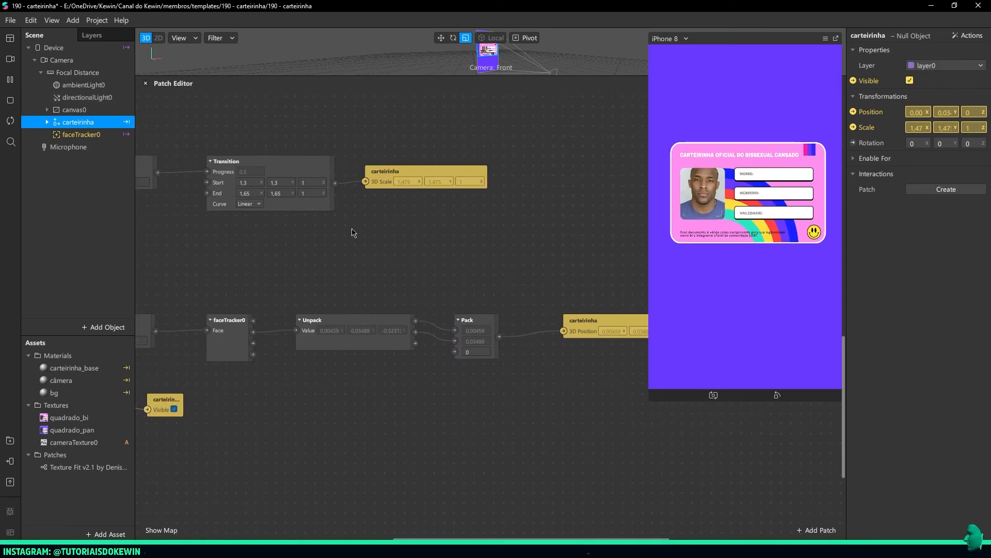
{"action": "left_click", "coordinate": [10, 59]}
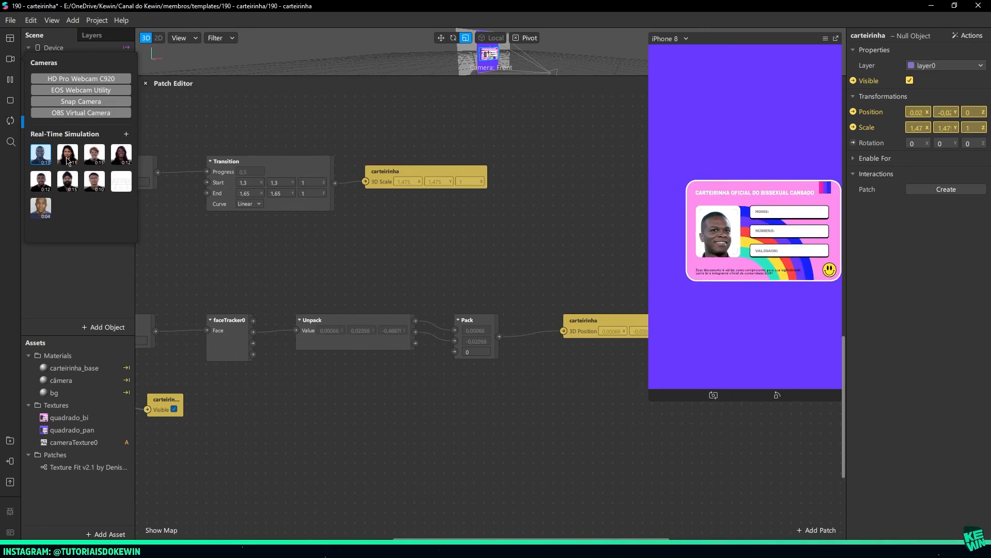
{"action": "left_click", "coordinate": [432, 259]}
Move the Unpack, Pack and carteirinha Position patches together away from faceTracker0 to make room for another patch
{"action": "middle_click_drag", "start_coordinate": [416, 255], "coordinate": [360, 240]}
{"action": "left_click_drag", "start_coordinate": [269, 256], "coordinate": [588, 350]}
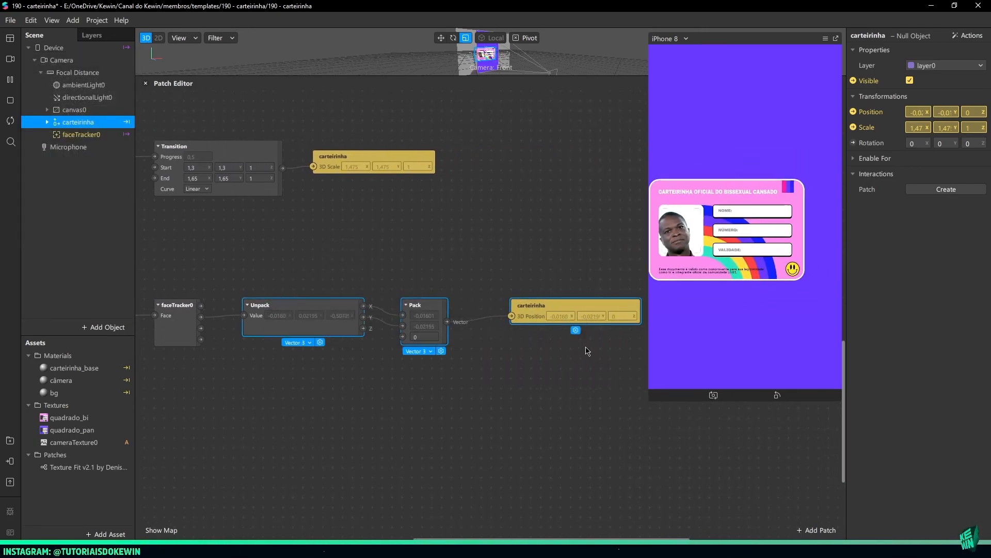
{"action": "left_click_drag", "start_coordinate": [297, 312], "coordinate": [377, 313]}
{"action": "left_click", "coordinate": [356, 283]}
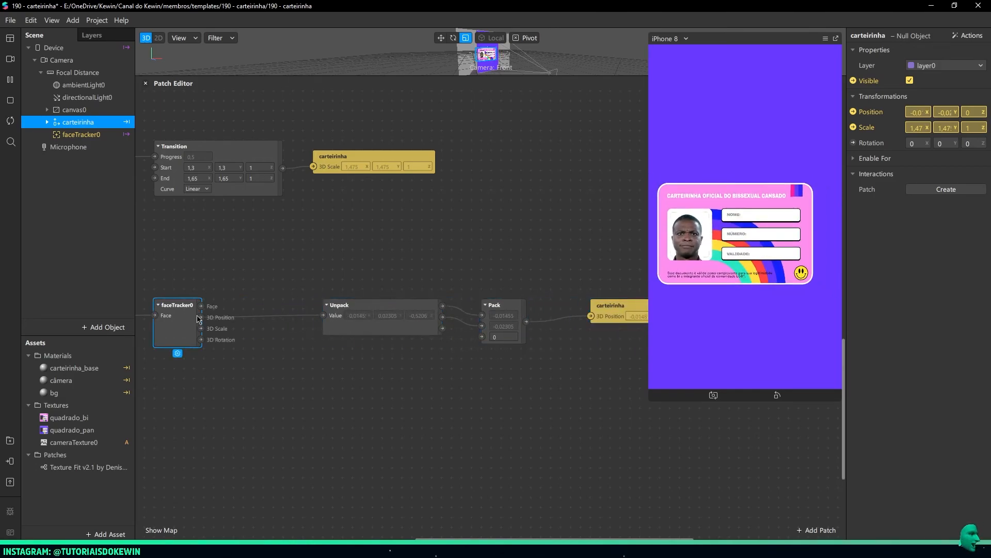
Insert a Multiply patch with Second Value 0,3 between faceTracker0's 3D Position output and Unpack, and space the patches evenly
{"action": "left_click_drag", "start_coordinate": [201, 317], "coordinate": [260, 308]}
{"action": "type", "text": "mul"}
{"action": "key", "text": "Return"}
{"action": "left_click", "coordinate": [269, 327]}
{"action": "type", "text": "0,3"}
{"action": "key", "text": "Return"}
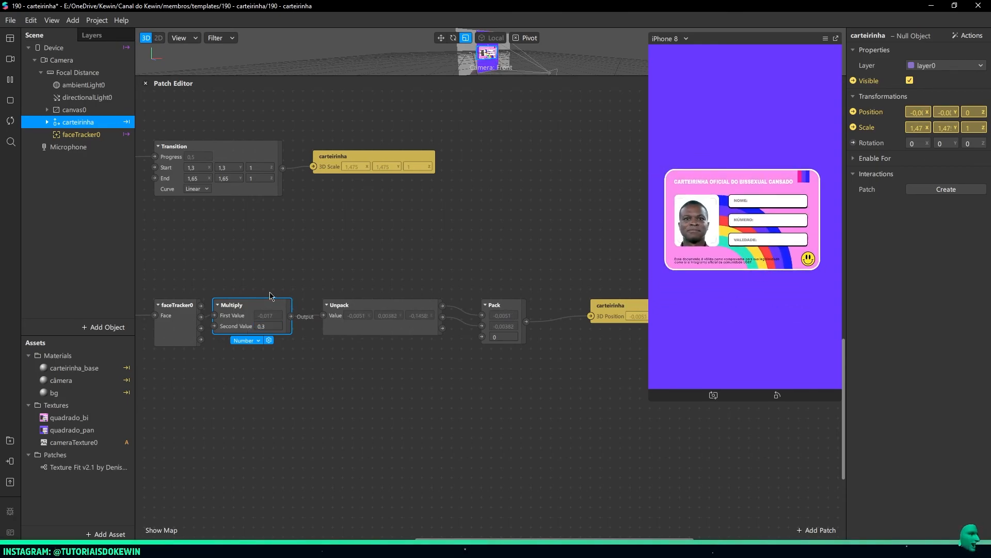
{"action": "left_click_drag", "start_coordinate": [281, 320], "coordinate": [290, 325]}
{"action": "left_click_drag", "start_coordinate": [377, 324], "coordinate": [386, 325]}
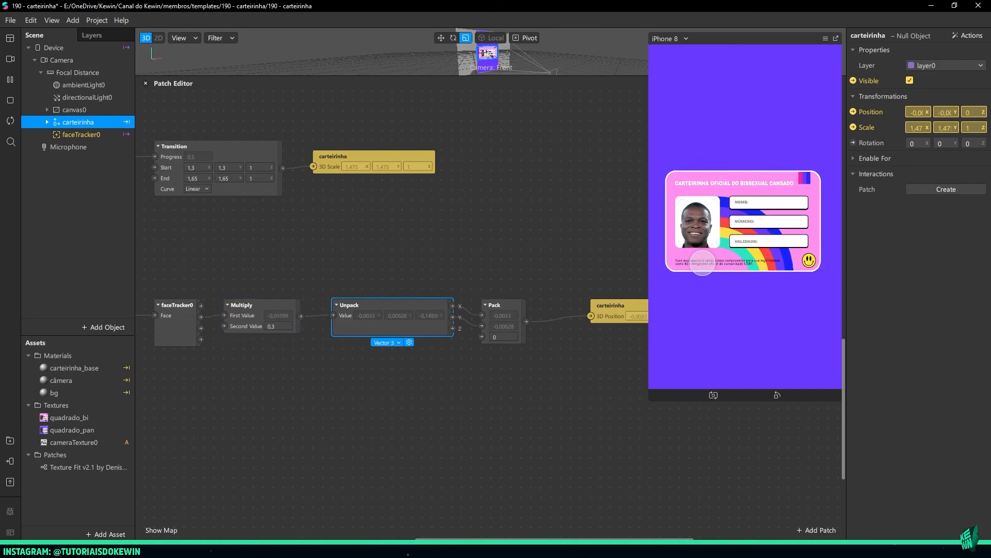
Move the Pack and carteirinha Position patches away from Unpack to open a gap between them
{"action": "left_click", "coordinate": [491, 450]}
{"action": "middle_click_drag", "start_coordinate": [560, 412], "coordinate": [452, 437]}
{"action": "left_click_drag", "start_coordinate": [517, 295], "coordinate": [465, 344]}
{"action": "left_click", "coordinate": [567, 402]}
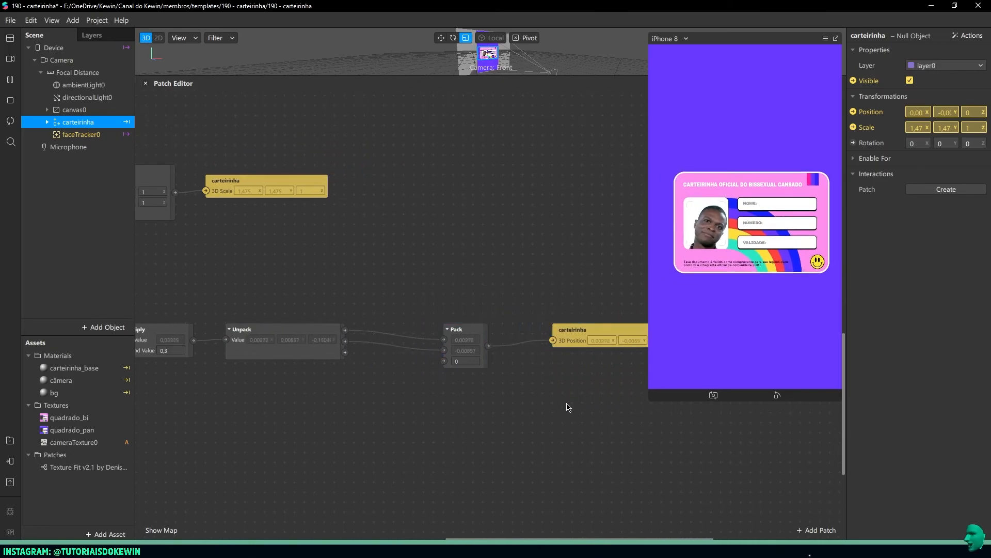
{"action": "left_click", "coordinate": [306, 338]}
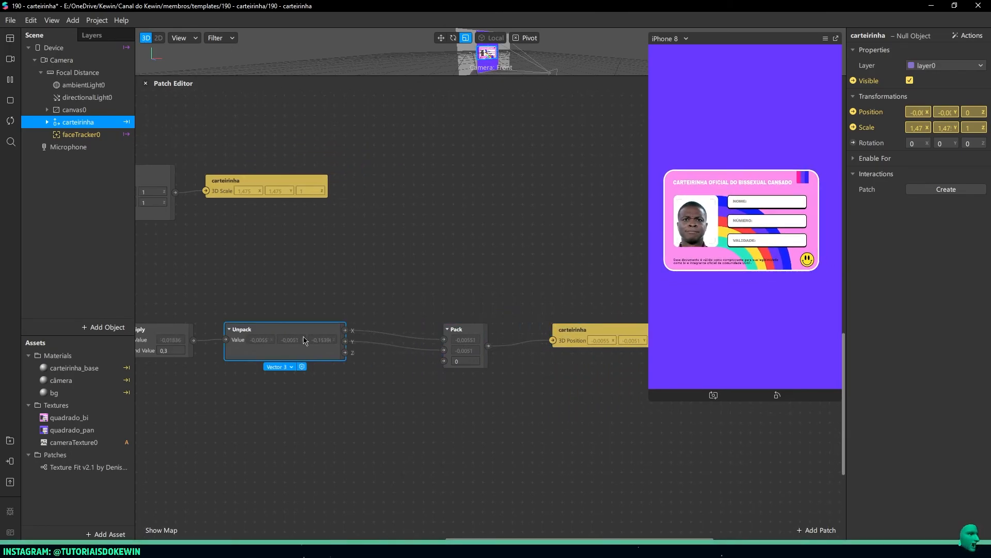
{"action": "left_click", "coordinate": [467, 338]}
{"action": "left_click", "coordinate": [432, 331]}
Add an Exponential Smoothing patch with Damping kept at 200 between Unpack's X output and Pack's first input
{"action": "right_click", "coordinate": [376, 279]}
{"action": "type", "text": "expo"}
{"action": "key", "text": "Down"}
{"action": "key", "text": "Return"}
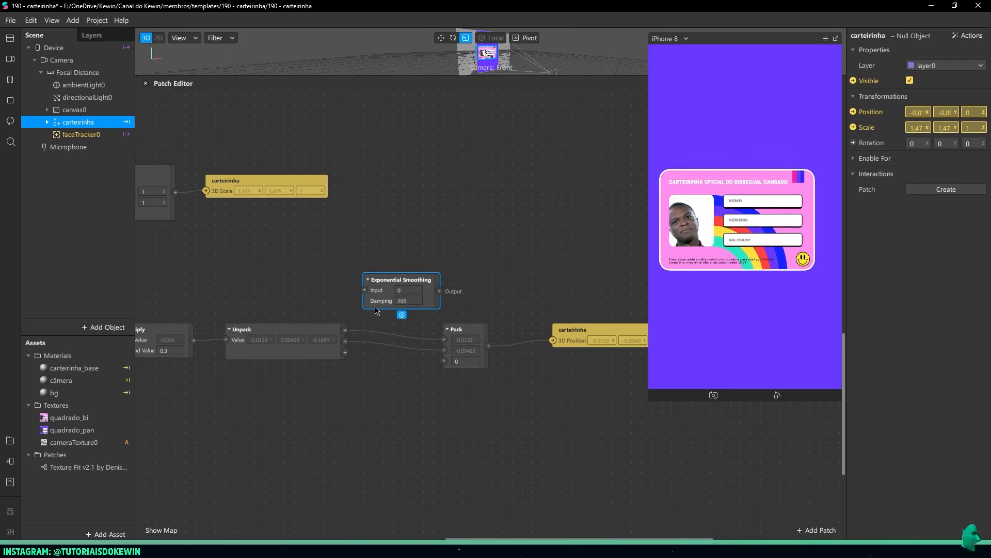
{"action": "left_click", "coordinate": [407, 300]}
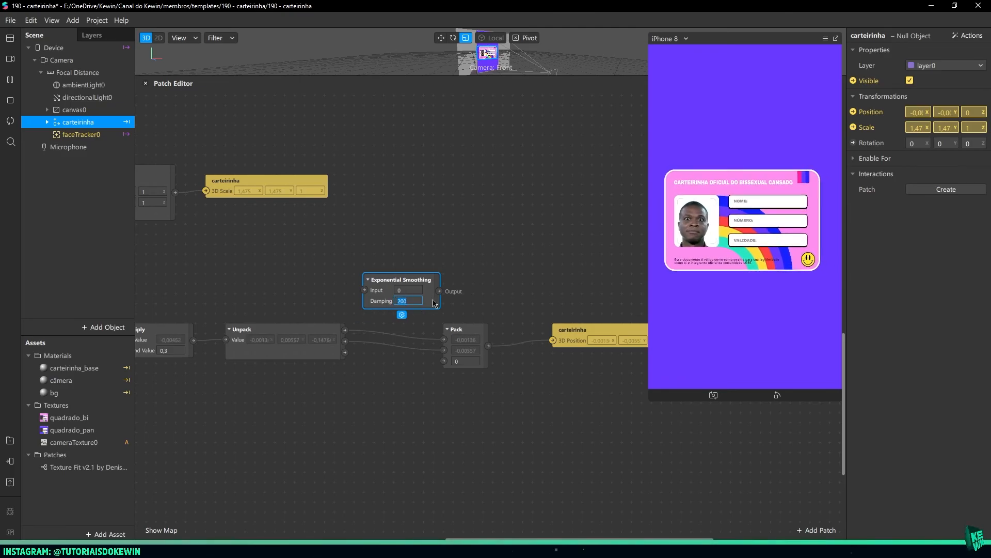
{"action": "left_click", "coordinate": [445, 306]}
{"action": "left_click_drag", "start_coordinate": [344, 329], "coordinate": [364, 291]}
{"action": "left_click", "coordinate": [331, 330]}
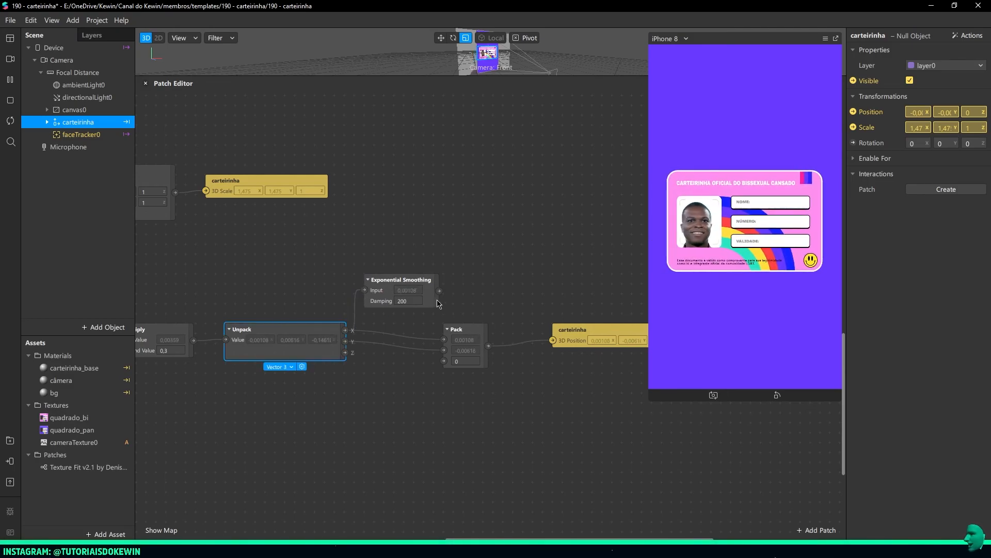
{"action": "left_click_drag", "start_coordinate": [439, 292], "coordinate": [444, 339]}
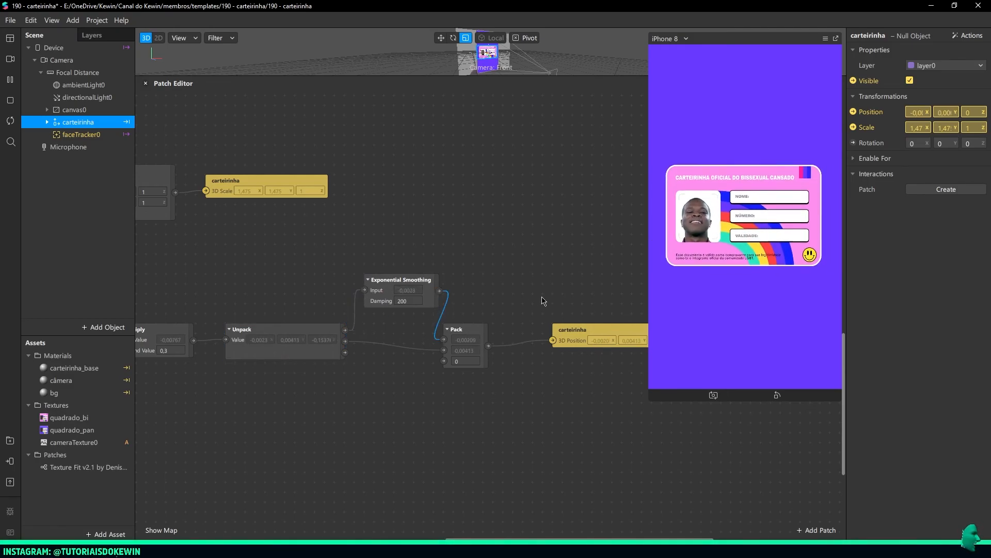
Add a second Exponential Smoothing patch below the first, linking Unpack's Y output to Pack's second input
{"action": "double_click", "coordinate": [383, 332]}
{"action": "type", "text": "expo"}
{"action": "key", "text": "Down"}
{"action": "key", "text": "Return"}
{"action": "left_click_drag", "start_coordinate": [511, 360], "coordinate": [383, 382]}
{"action": "left_click_drag", "start_coordinate": [345, 341], "coordinate": [365, 389]}
{"action": "left_click_drag", "start_coordinate": [439, 390], "coordinate": [444, 350]}
{"action": "left_click_drag", "start_coordinate": [422, 378], "coordinate": [402, 377]}
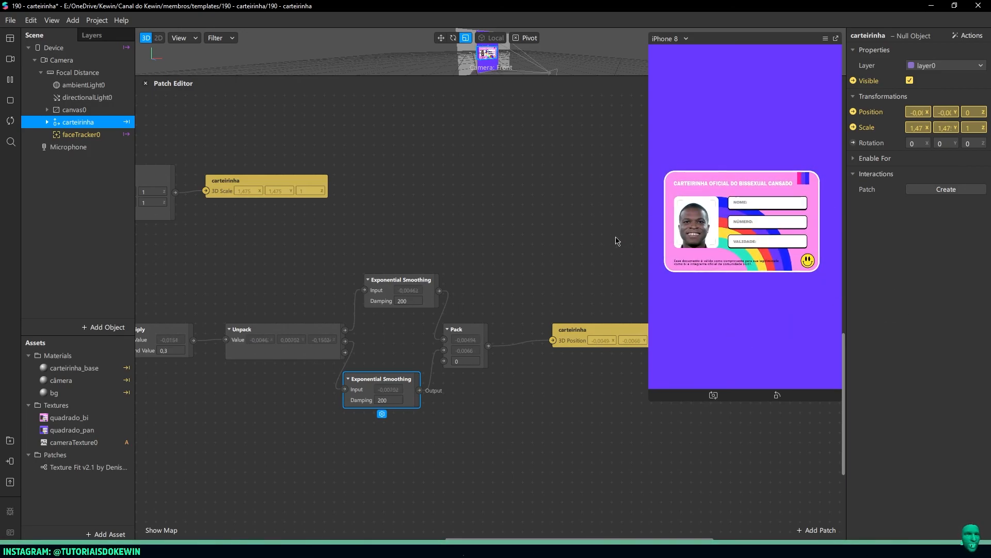
Test the card's smoothed movement with several face simulation videos and the texture switching with simulated touches on the card
{"action": "left_click", "coordinate": [10, 58]}
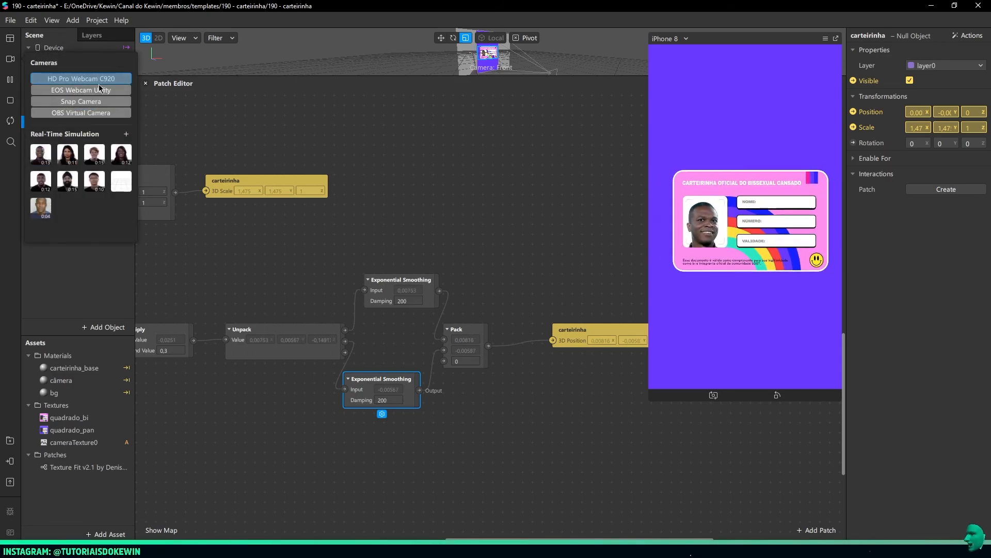
{"action": "left_click", "coordinate": [36, 209]}
{"action": "left_click", "coordinate": [44, 185]}
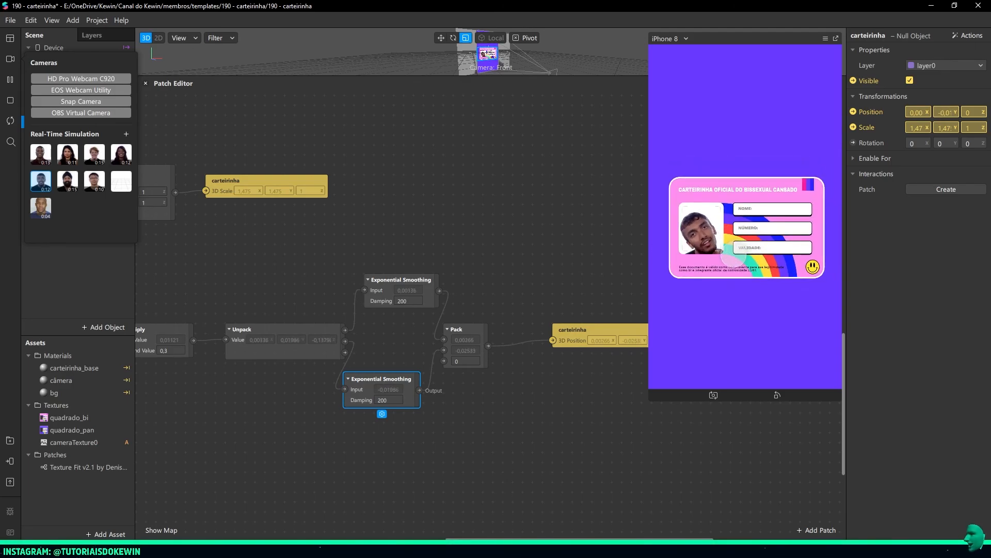
{"action": "left_click", "coordinate": [610, 248]}
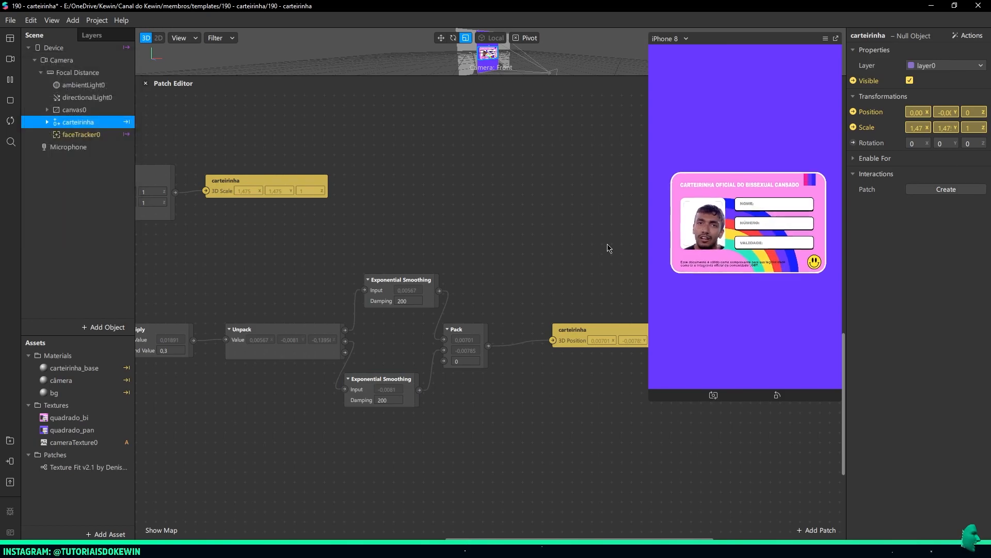
{"action": "left_click", "coordinate": [10, 59]}
{"action": "left_click", "coordinate": [94, 181]}
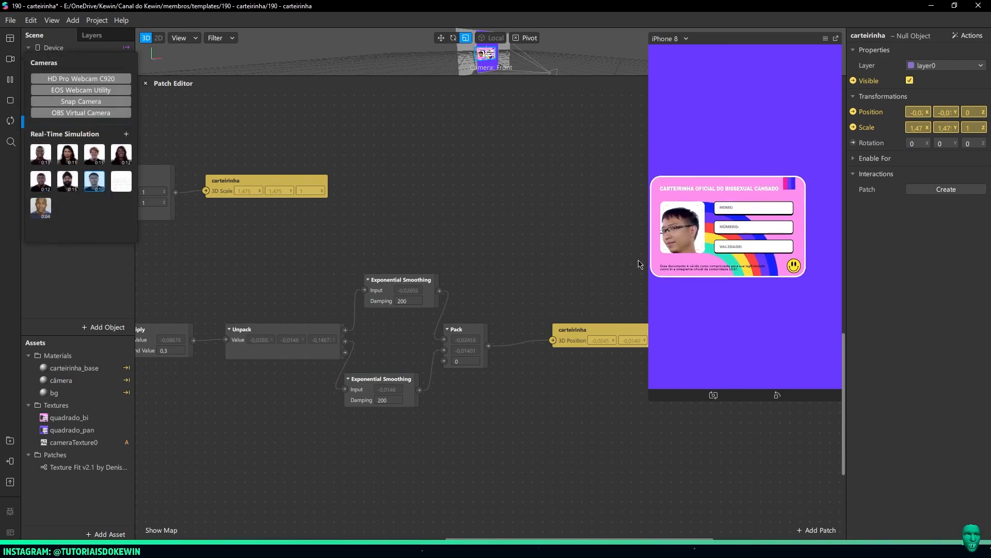
{"action": "left_click", "coordinate": [572, 202]}
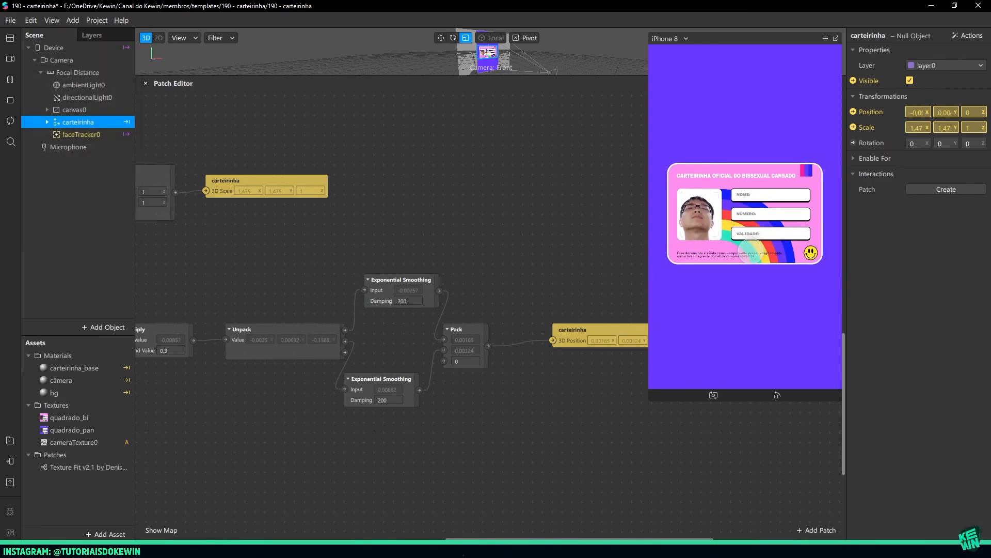
{"action": "left_click", "coordinate": [748, 253]}
{"action": "left_click", "coordinate": [748, 253]}
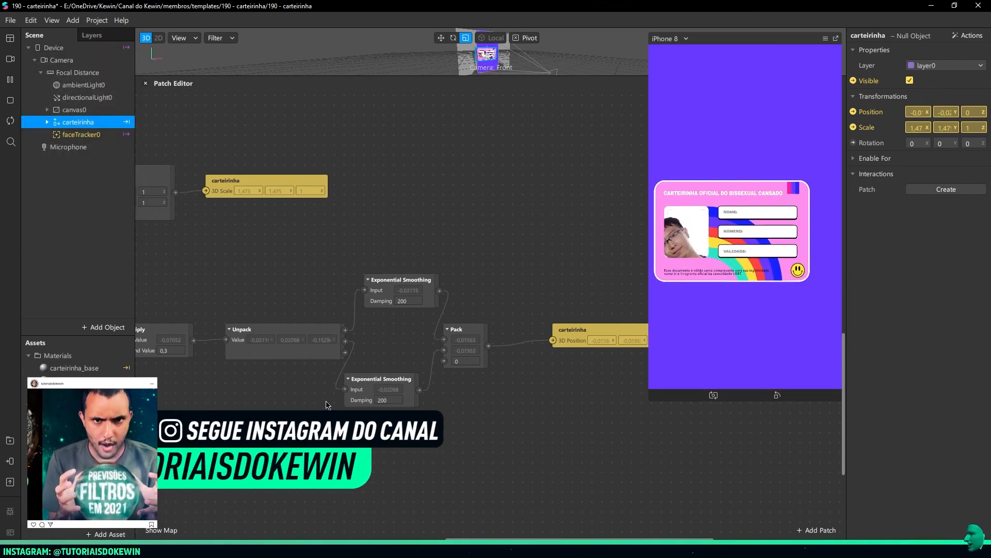